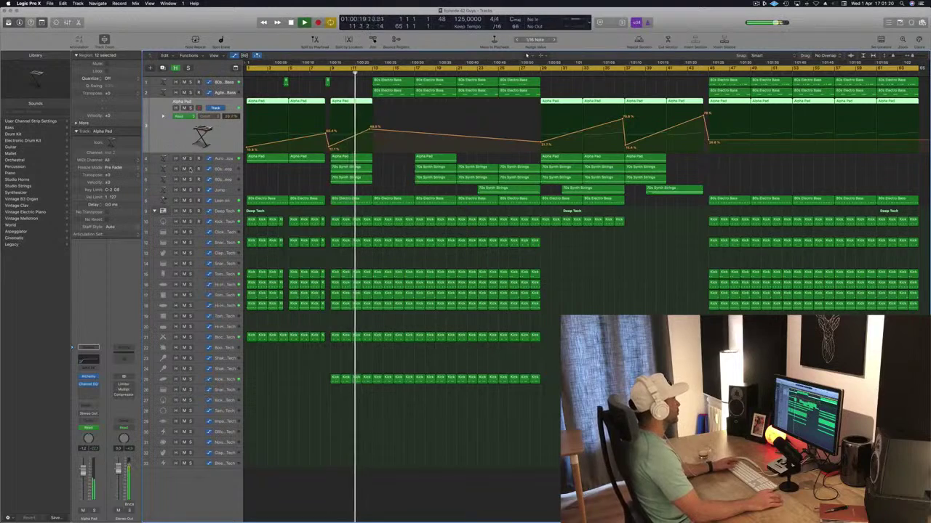
Listen to the arrangement and audition the Lean on track in solo during playback, ending with solo off.
{"action": "left_click", "coordinate": [236, 171]}
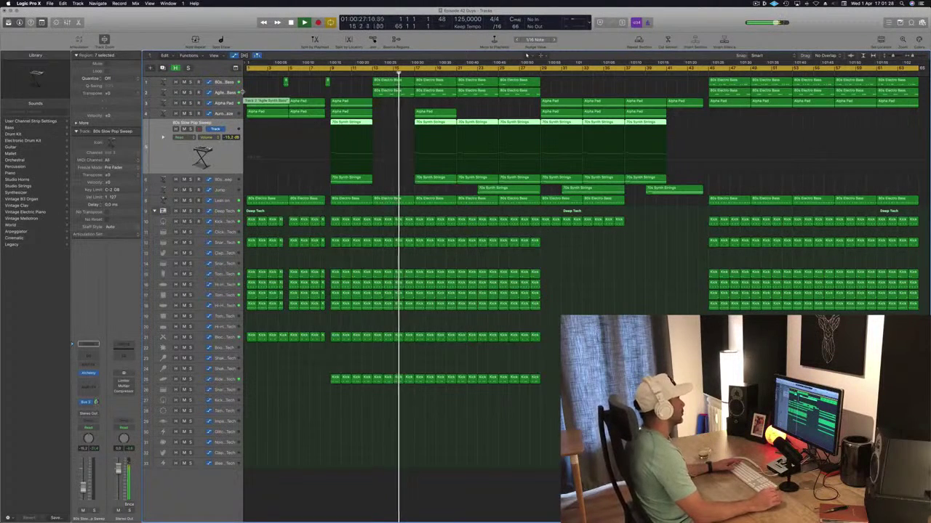
{"action": "left_click", "coordinate": [356, 87]}
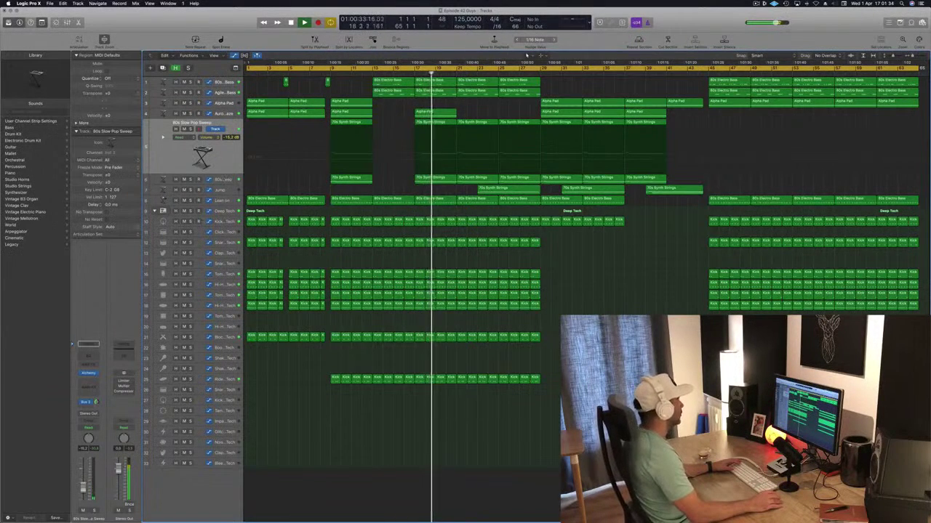
{"action": "left_click", "coordinate": [164, 200]}
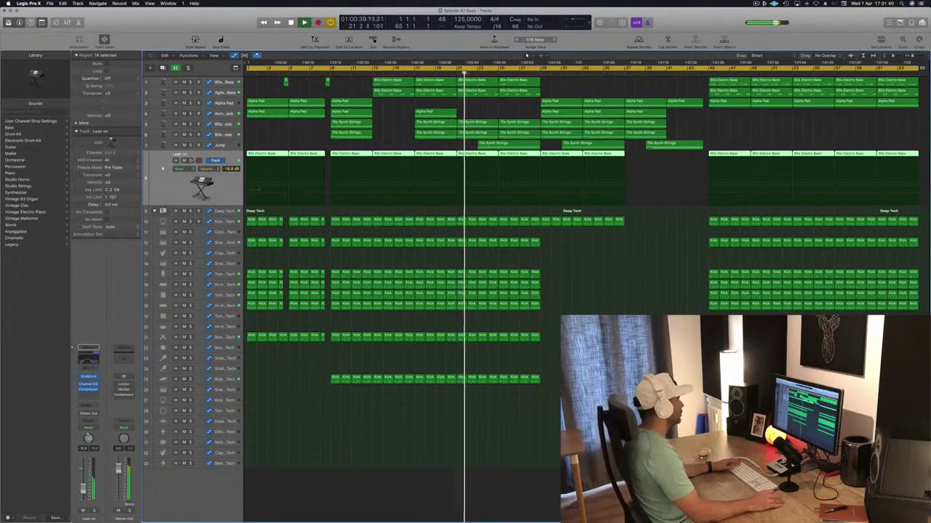
{"action": "key", "text": "s"}
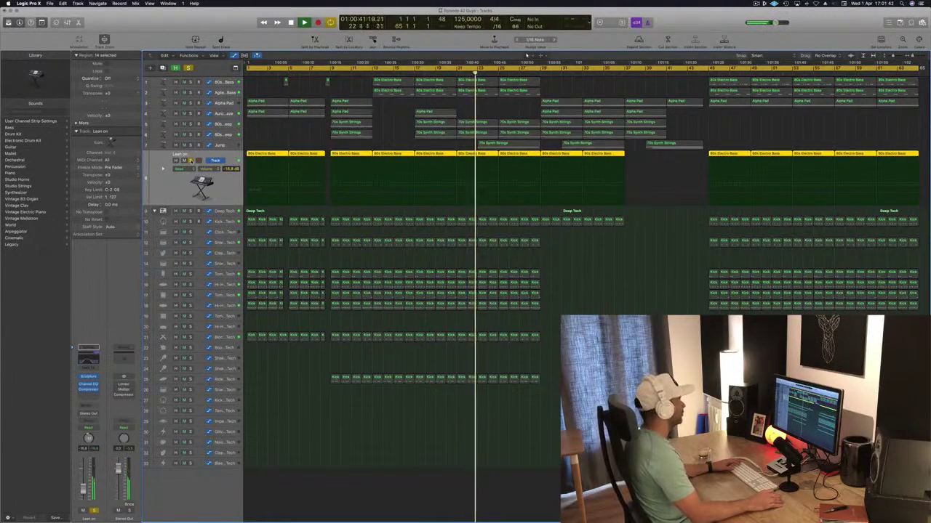
{"action": "key", "text": "s"}
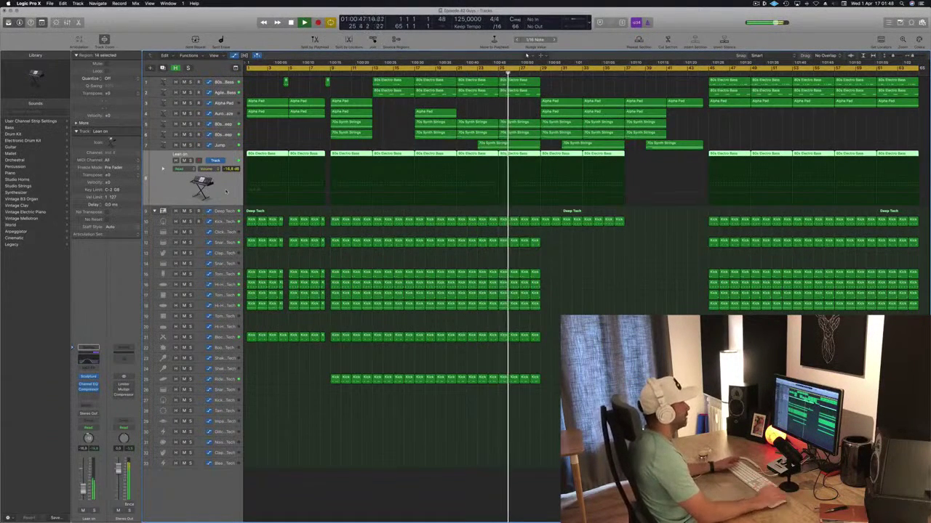
Audition the Jump track in solo, ending with solo off, and return the playhead to the start of the project.
{"action": "left_click", "coordinate": [320, 429]}
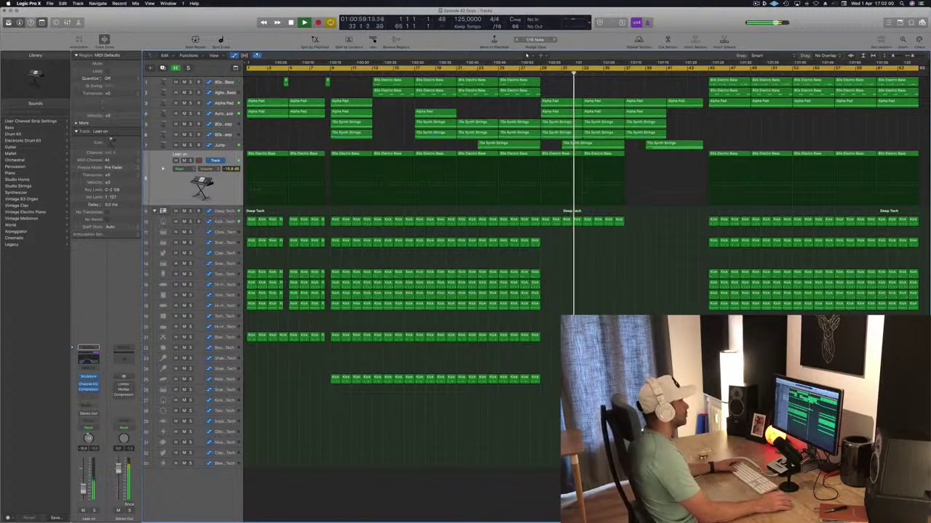
{"action": "key", "text": "s"}
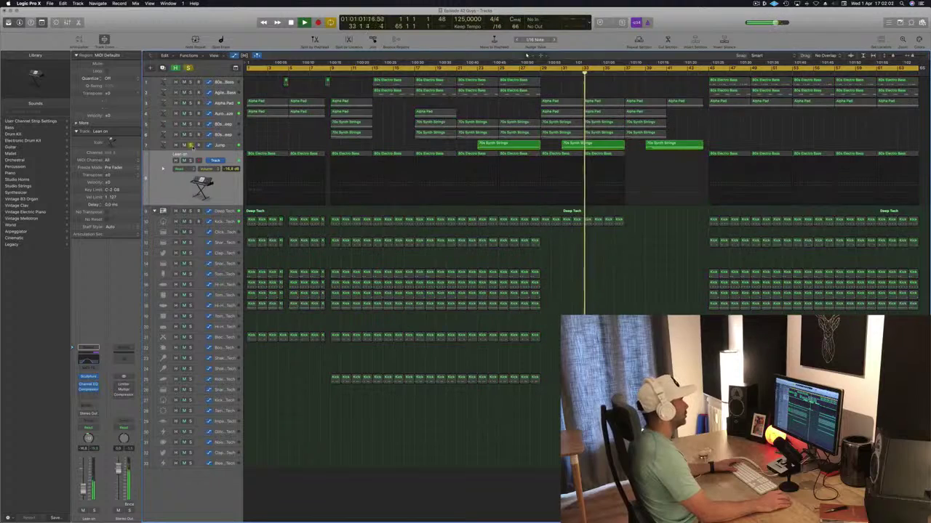
{"action": "key", "text": "s"}
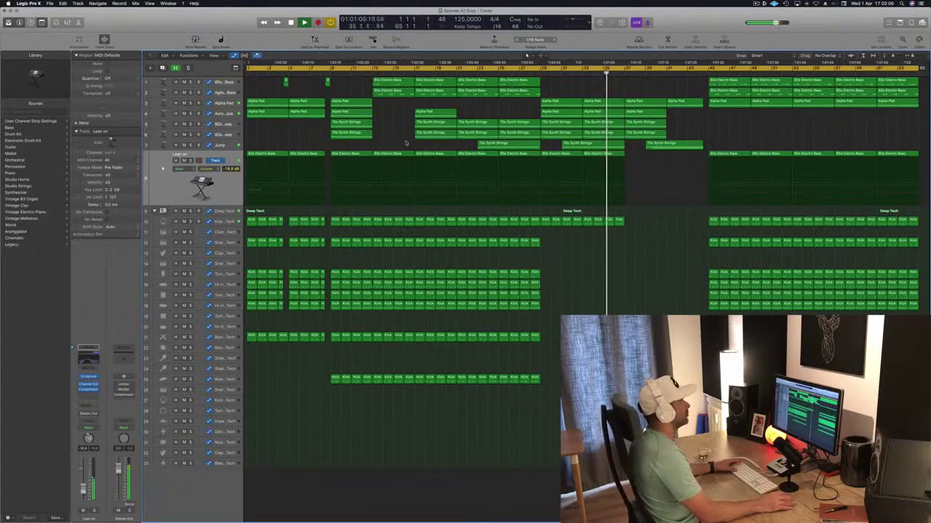
{"action": "key", "text": "space"}
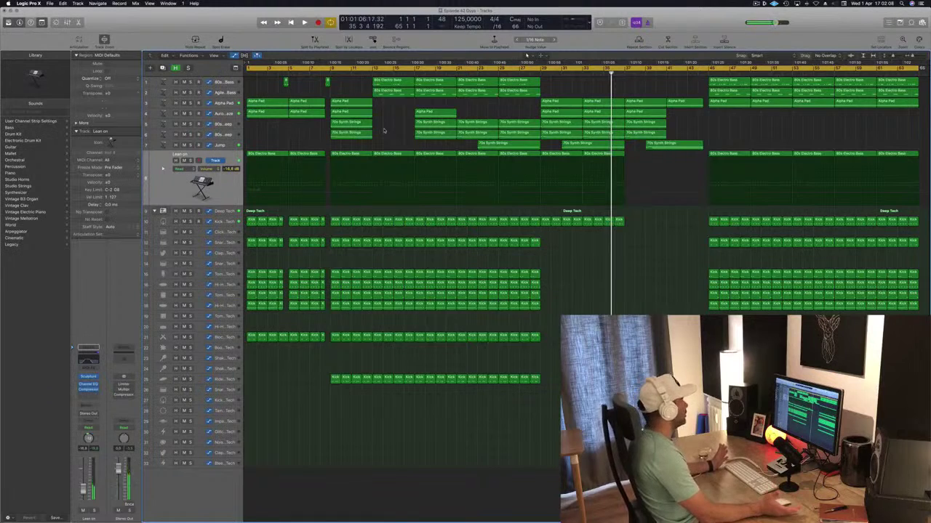
{"action": "key", "text": "Return"}
{"action": "key", "text": "space"}
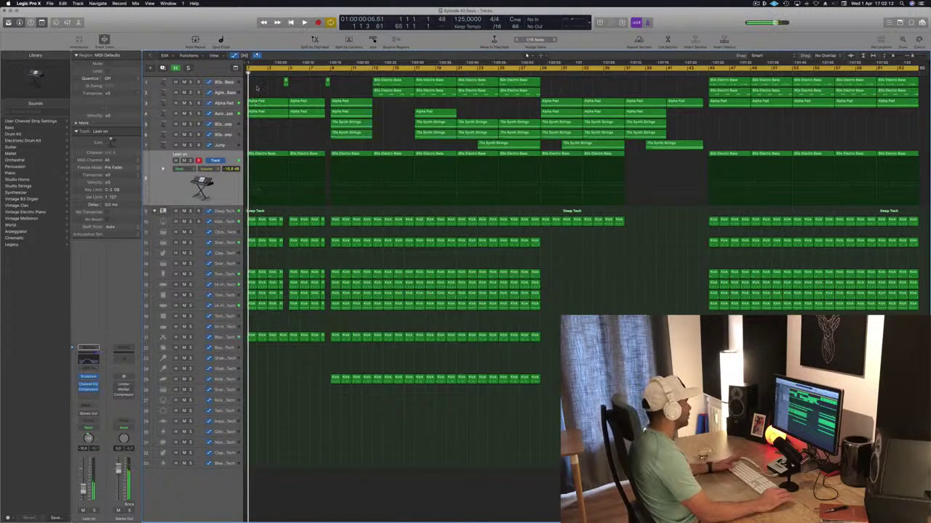
Delete all regions before bar 9 and copy the regions at bar 13 on the two bass tracks to bar 9.
{"action": "left_click_drag", "start_coordinate": [254, 82], "coordinate": [328, 361]}
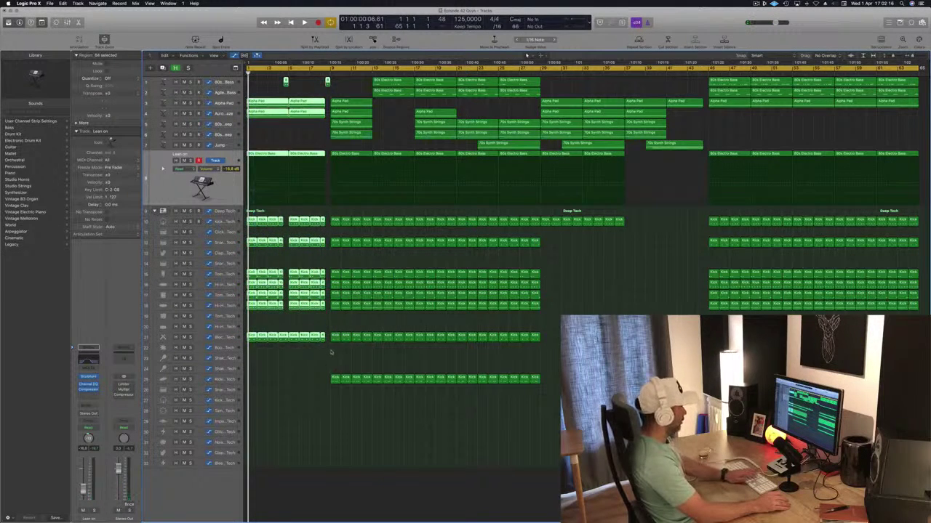
{"action": "key", "text": "Delete"}
{"action": "left_click_drag", "start_coordinate": [399, 82], "coordinate": [356, 81]}
{"action": "key", "text": "space"}
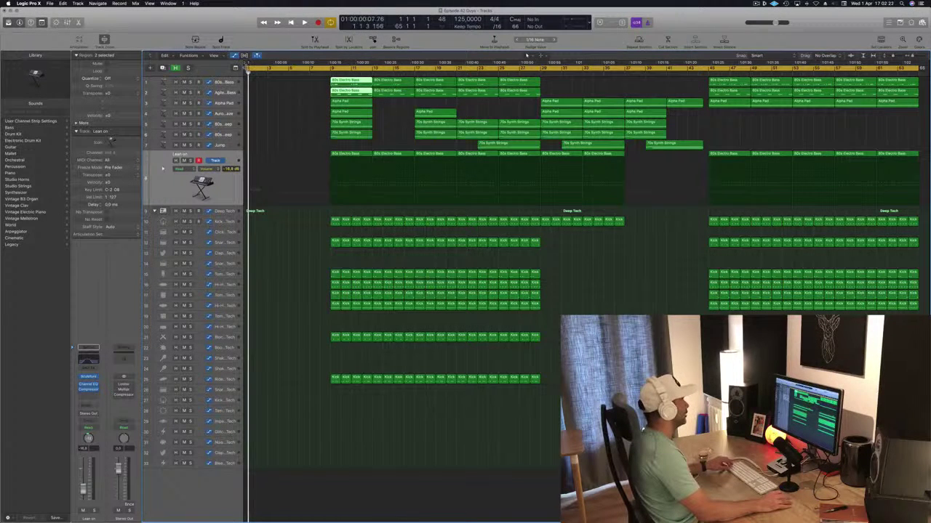
Move all regions eight bars earlier so the arrangement starts at bar 1.
{"action": "key", "text": "super+a"}
{"action": "left_click_drag", "start_coordinate": [404, 82], "coordinate": [258, 70]}
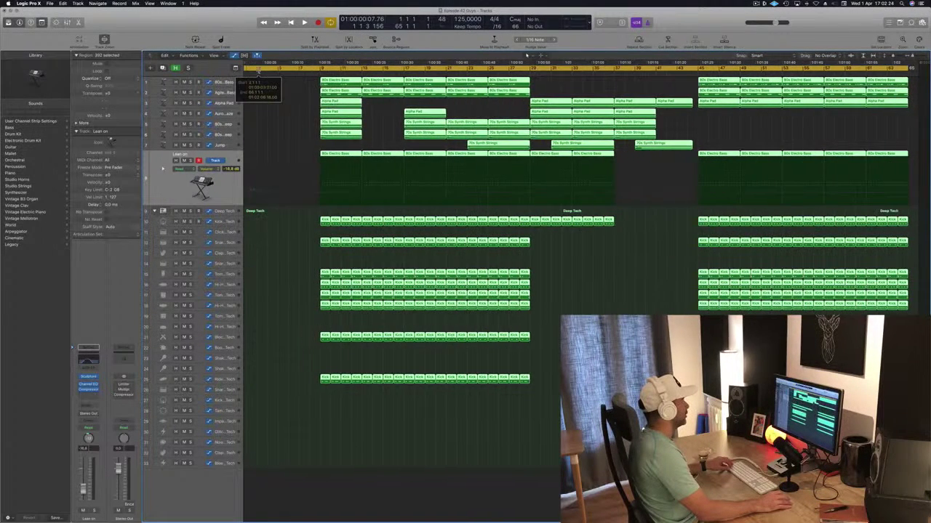
{"action": "left_click", "coordinate": [270, 84]}
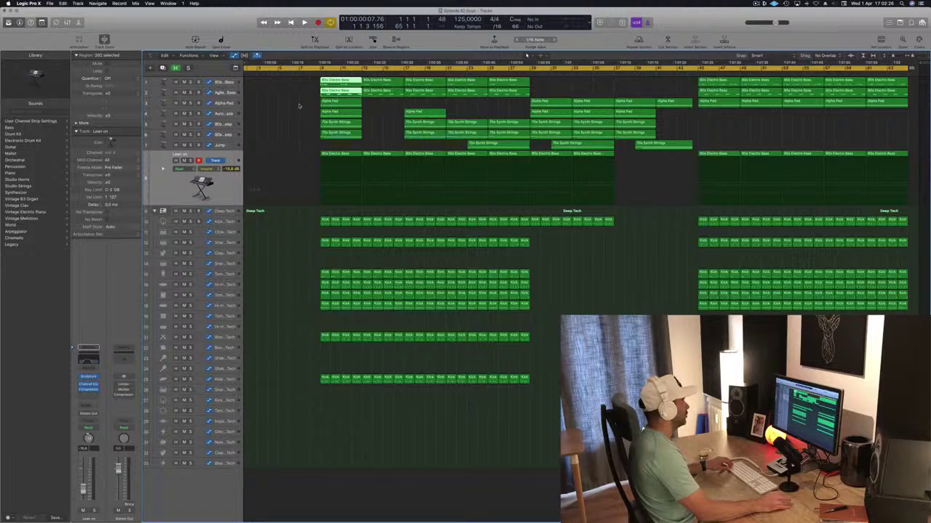
{"action": "key", "text": "super+a"}
{"action": "scroll", "coordinate": [267, 109], "scroll_direction": "left", "scroll_amount": 1}
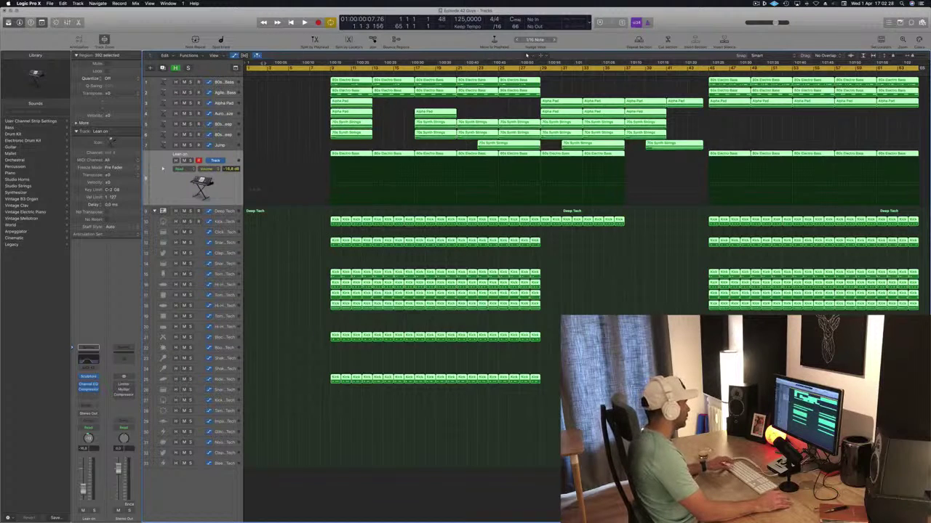
{"action": "left_click_drag", "start_coordinate": [248, 68], "coordinate": [541, 76]}
{"action": "left_click", "coordinate": [349, 64]}
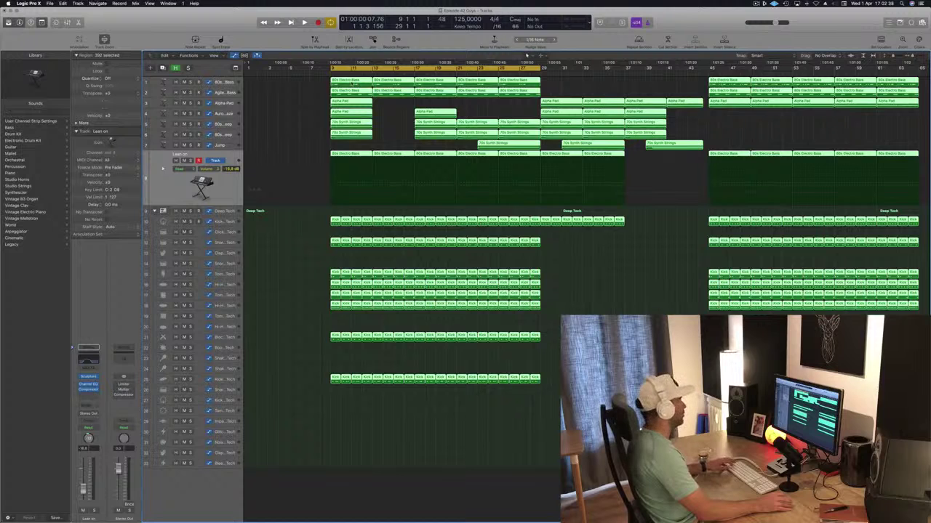
{"action": "left_click_drag", "start_coordinate": [351, 84], "coordinate": [266, 89]}
Set the cycle range from bar 1 to bar 21 and repeat that section three times.
{"action": "left_click_drag", "start_coordinate": [330, 66], "coordinate": [219, 66]}
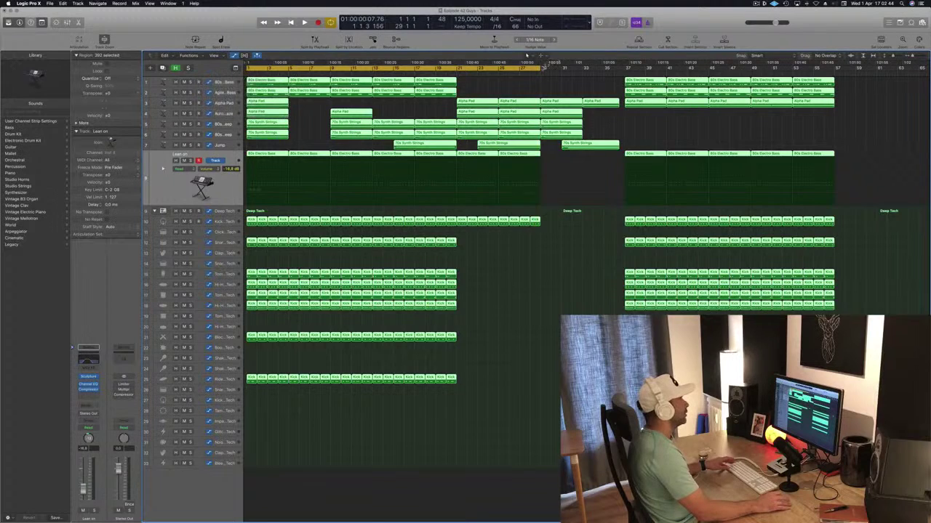
{"action": "left_click_drag", "start_coordinate": [542, 67], "coordinate": [456, 68]}
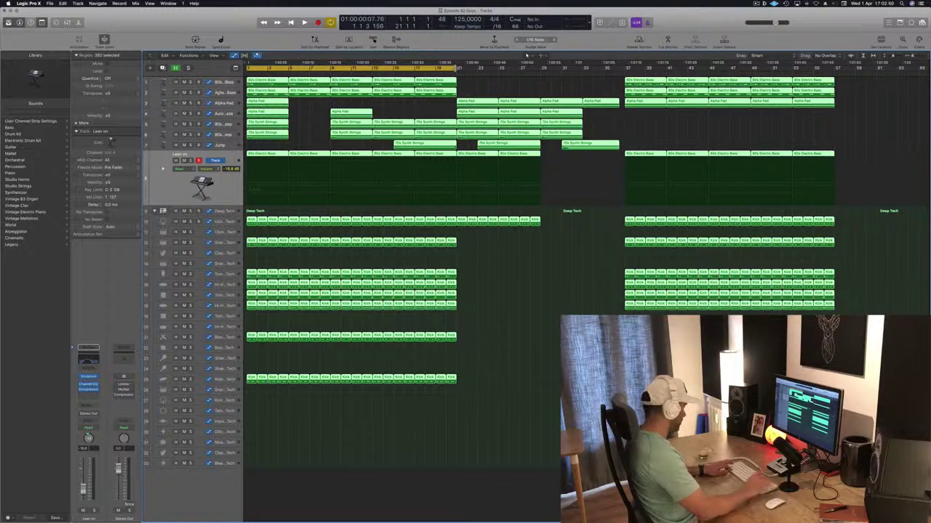
{"action": "key", "text": "ctrl+super+r"}
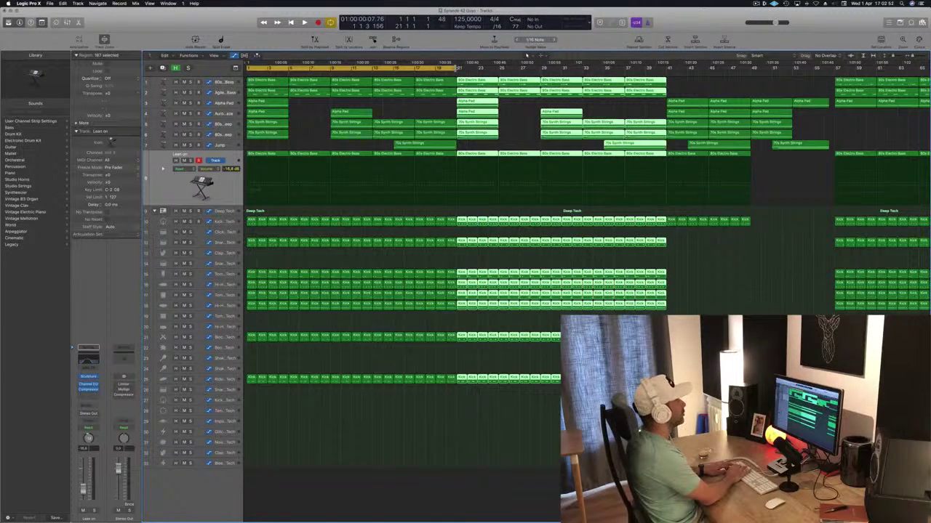
{"action": "key", "text": "ctrl+super+r"}
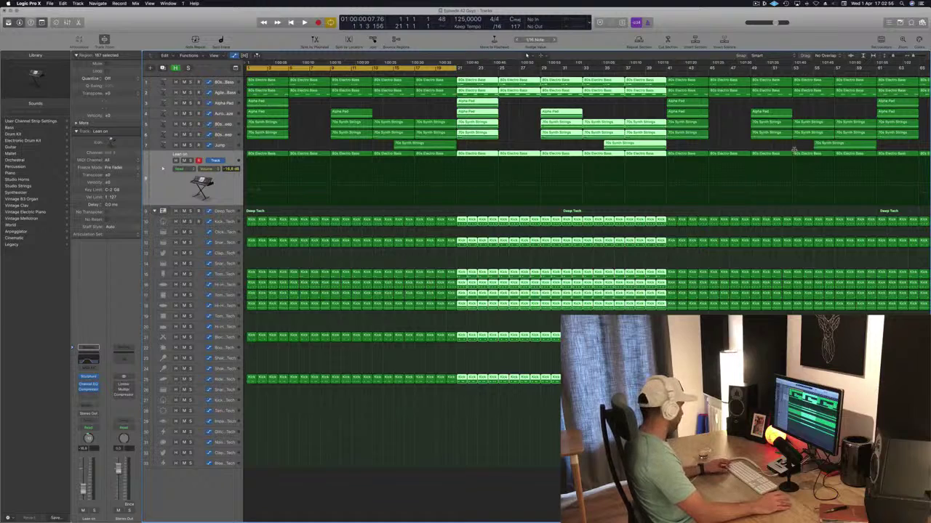
{"action": "key", "text": "super+Left"}
{"action": "key", "text": "super+Left"}
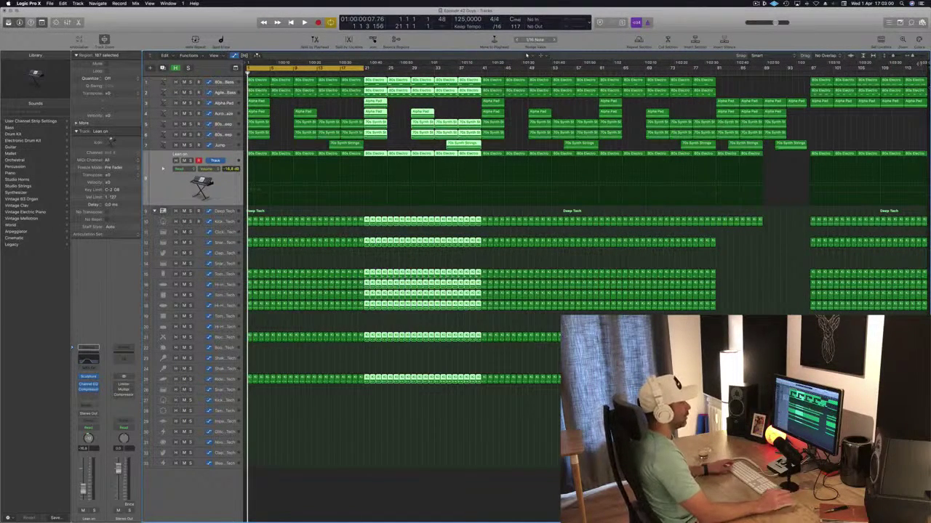
{"action": "left_click", "coordinate": [280, 125]}
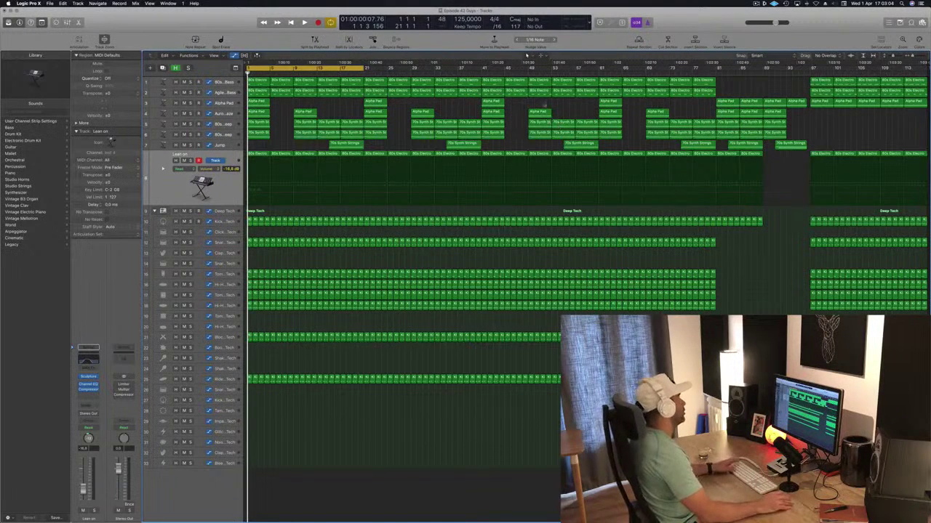
Delete all bass, pad, synth strings and Jump regions before bar 21, keeping the Lean on and drum regions.
{"action": "key", "text": "space"}
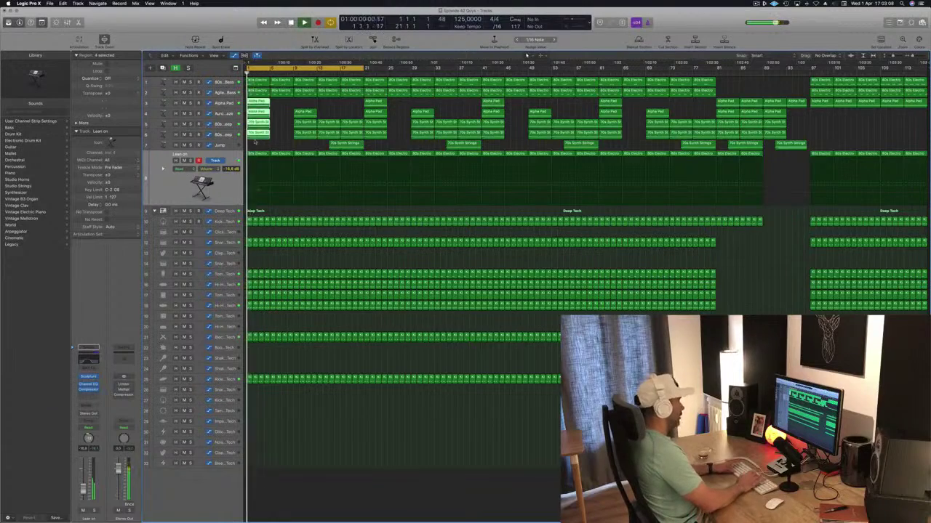
{"action": "scroll", "coordinate": [283, 135], "scroll_direction": "up", "scroll_amount": 3}
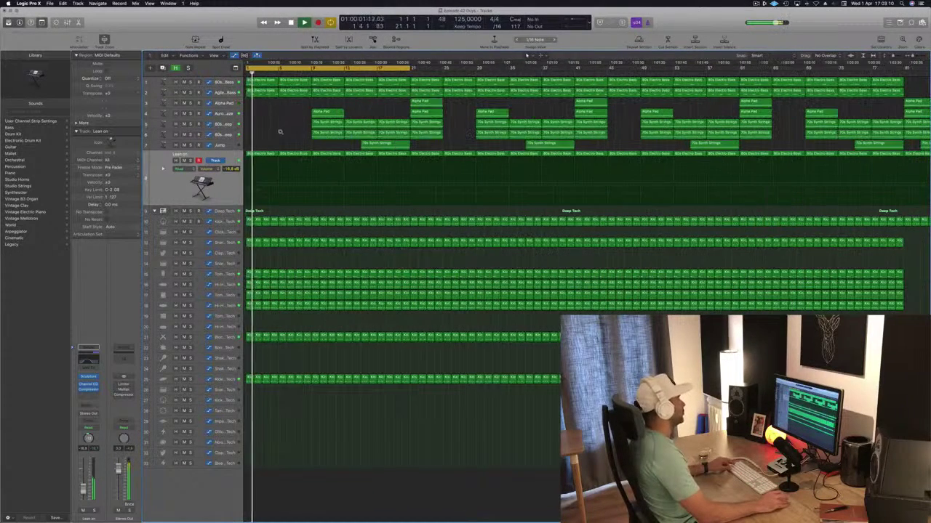
{"action": "left_click_drag", "start_coordinate": [262, 105], "coordinate": [309, 78]}
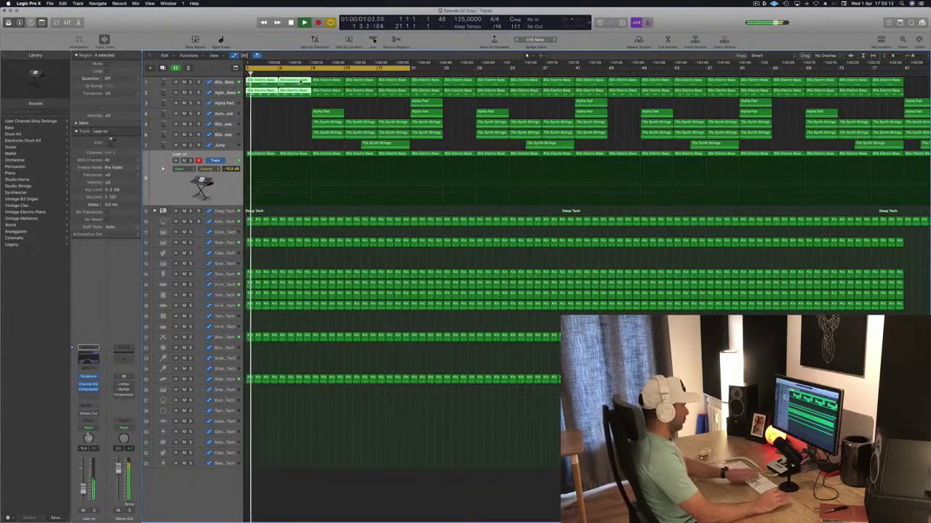
{"action": "key", "text": "Delete"}
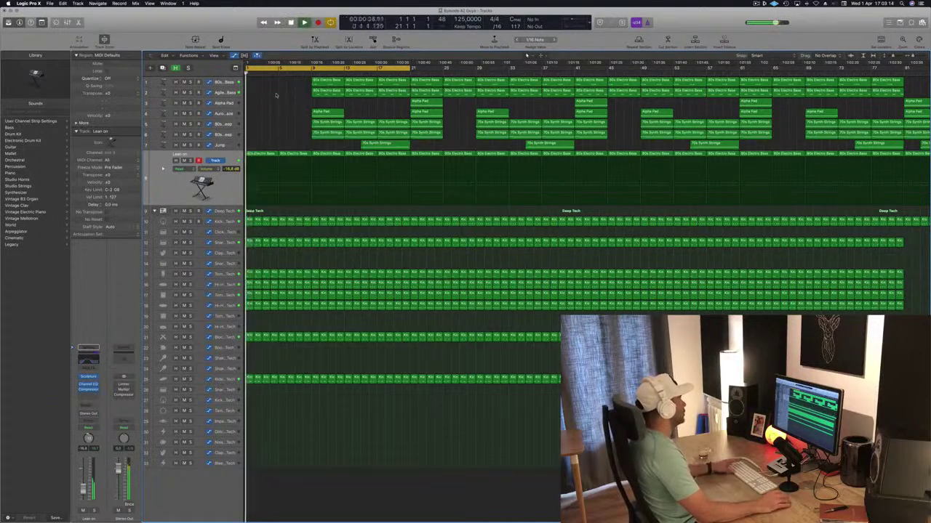
{"action": "left_click_drag", "start_coordinate": [283, 85], "coordinate": [397, 143]}
{"action": "key", "text": "Delete"}
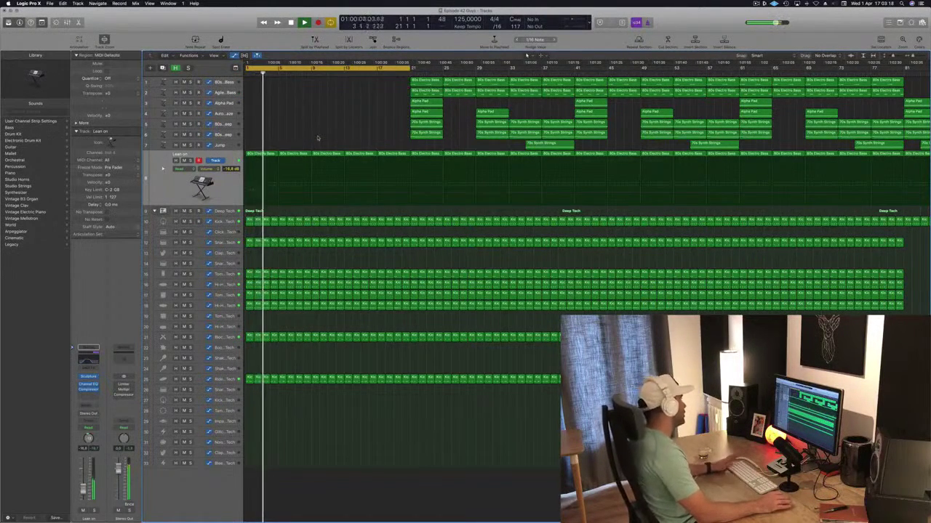
Play the Lean on track from the start and open its Channel EQ to examine the frequency curve.
{"action": "scroll", "coordinate": [330, 187], "scroll_direction": "right", "scroll_amount": 2}
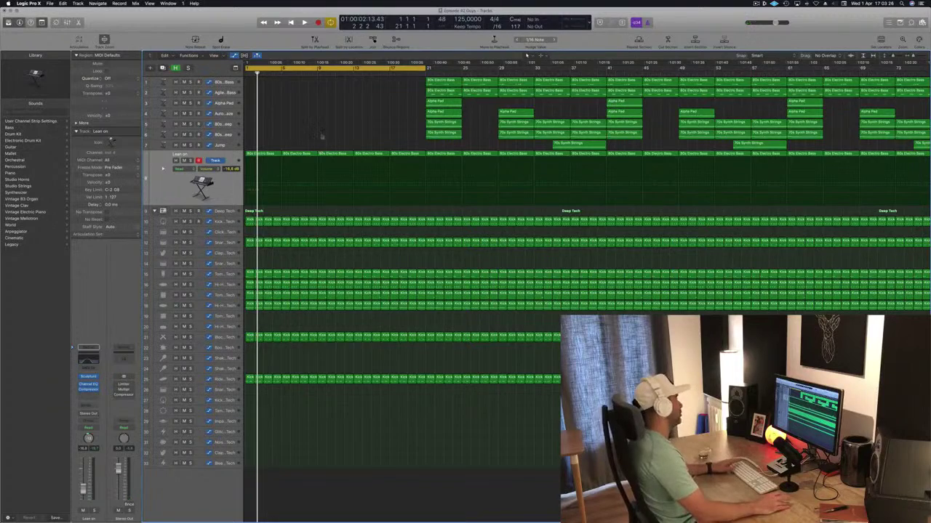
{"action": "left_click", "coordinate": [201, 186]}
{"action": "key", "text": "space"}
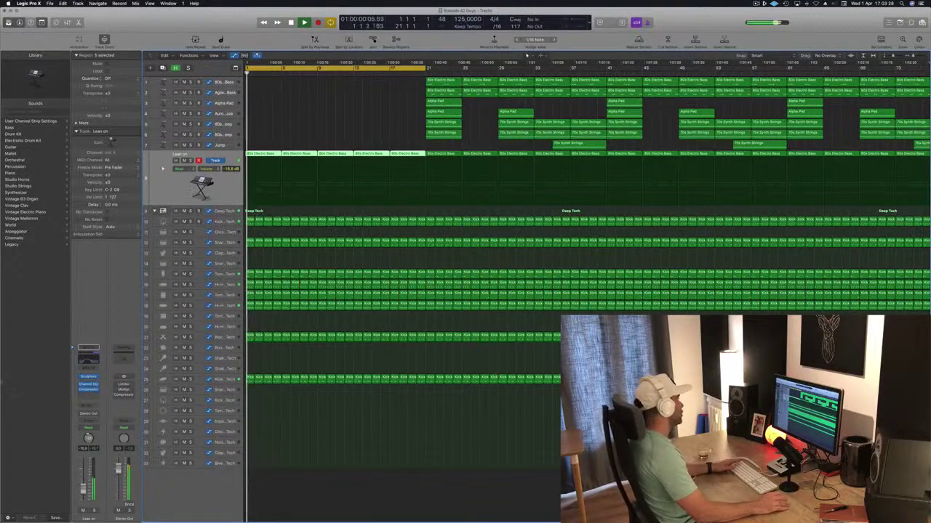
{"action": "left_click", "coordinate": [85, 361]}
{"action": "left_click_drag", "start_coordinate": [361, 31], "coordinate": [665, 204]}
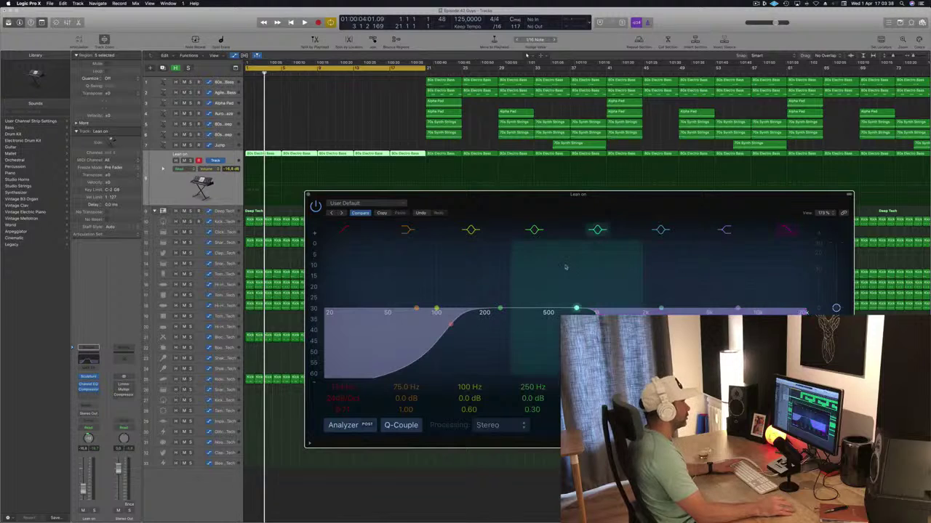
{"action": "left_click_drag", "start_coordinate": [620, 204], "coordinate": [651, 191]}
{"action": "key", "text": "space"}
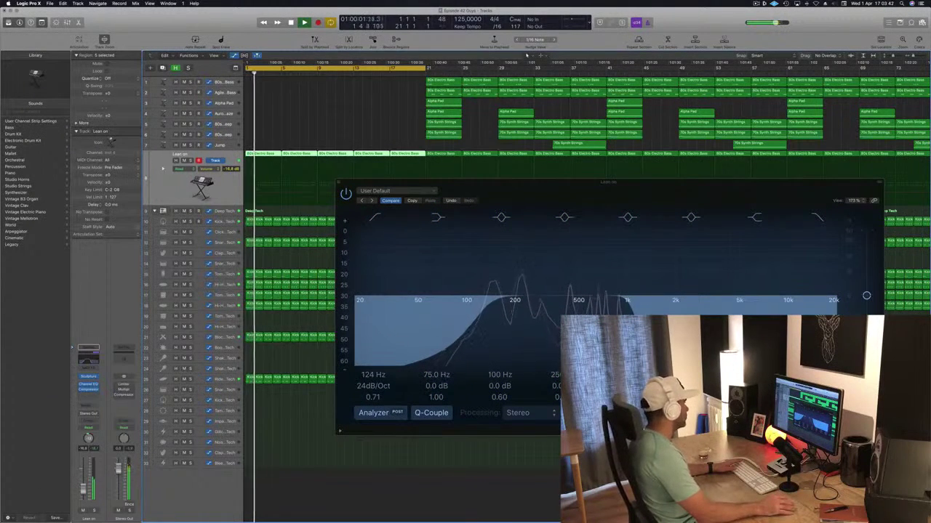
Insert a second Compressor on the Lean on track and set its side chain source to Bus 8, the kick bus.
{"action": "left_click", "coordinate": [90, 397]}
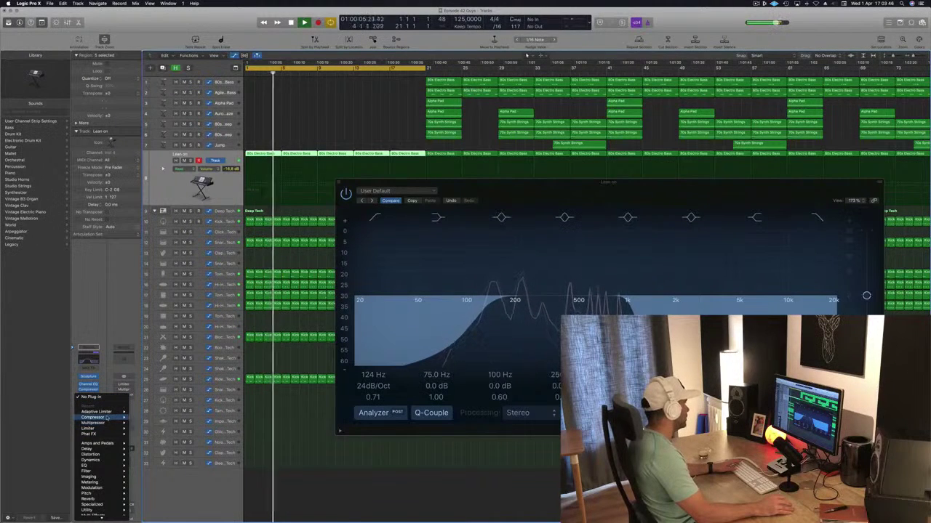
{"action": "left_click", "coordinate": [297, 190]}
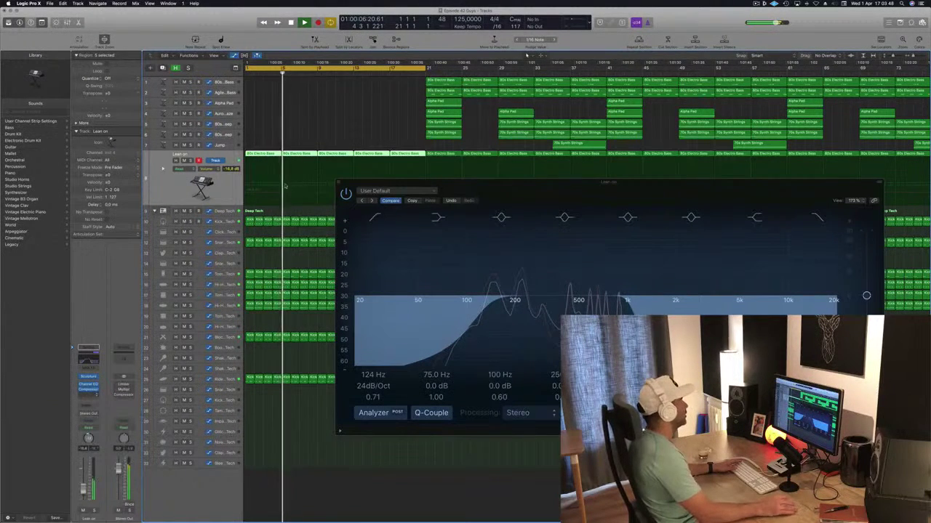
{"action": "left_click_drag", "start_coordinate": [277, 20], "coordinate": [507, 78]}
{"action": "left_click", "coordinate": [523, 86]}
{"action": "mouse_move", "coordinate": [535, 108]}
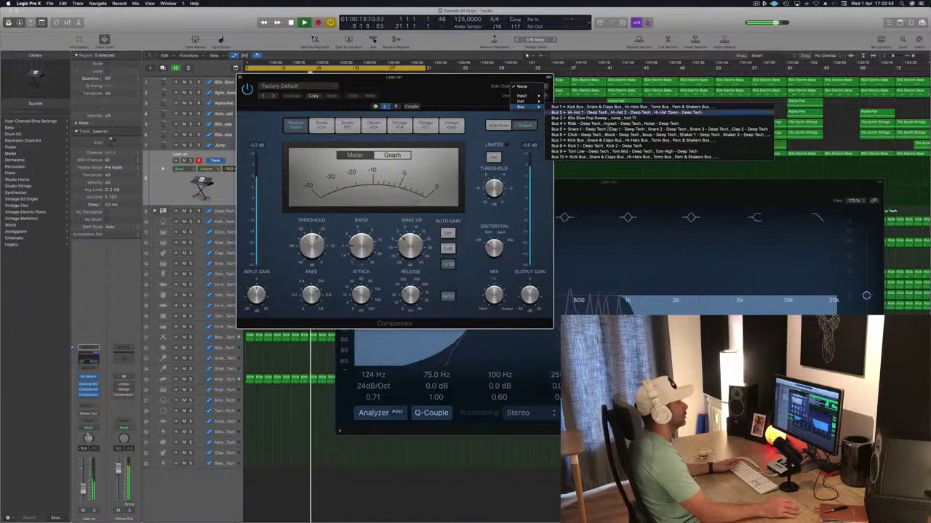
{"action": "left_click", "coordinate": [589, 146]}
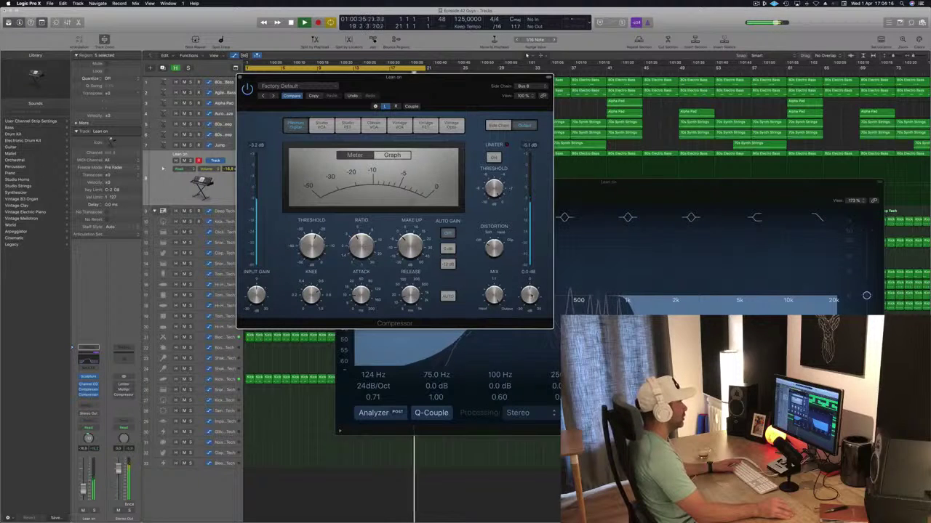
Close the side-chain Compressor on the Lean on track, move its Channel EQ aside and restart playback from bar 1.
{"action": "left_click_drag", "start_coordinate": [502, 107], "coordinate": [639, 146]}
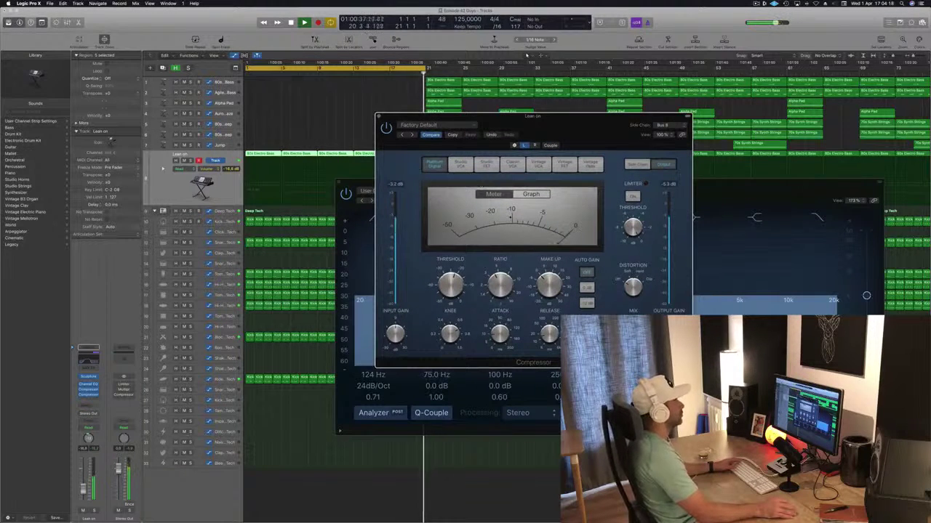
{"action": "left_click_drag", "start_coordinate": [549, 124], "coordinate": [579, 122]}
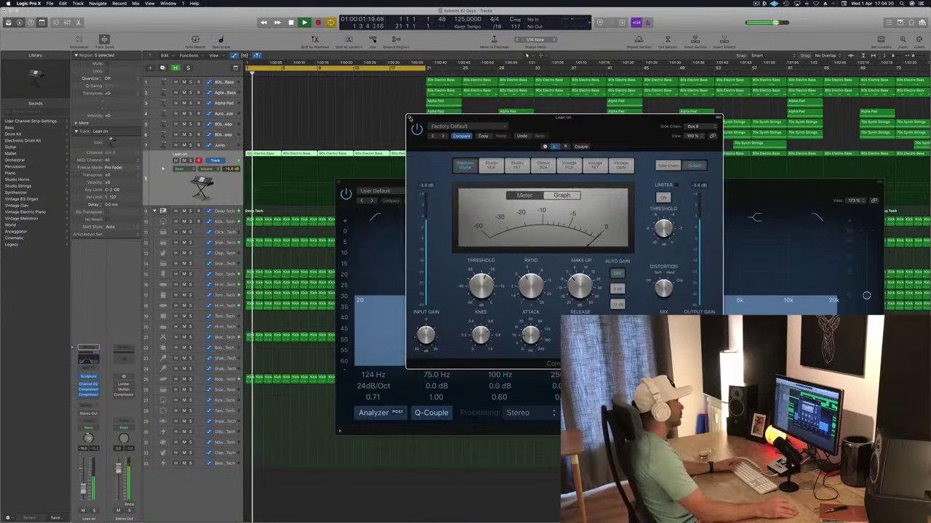
{"action": "left_click", "coordinate": [407, 114]}
{"action": "left_click_drag", "start_coordinate": [507, 182], "coordinate": [570, 108]}
{"action": "key", "text": "Return"}
{"action": "left_click", "coordinate": [160, 193]}
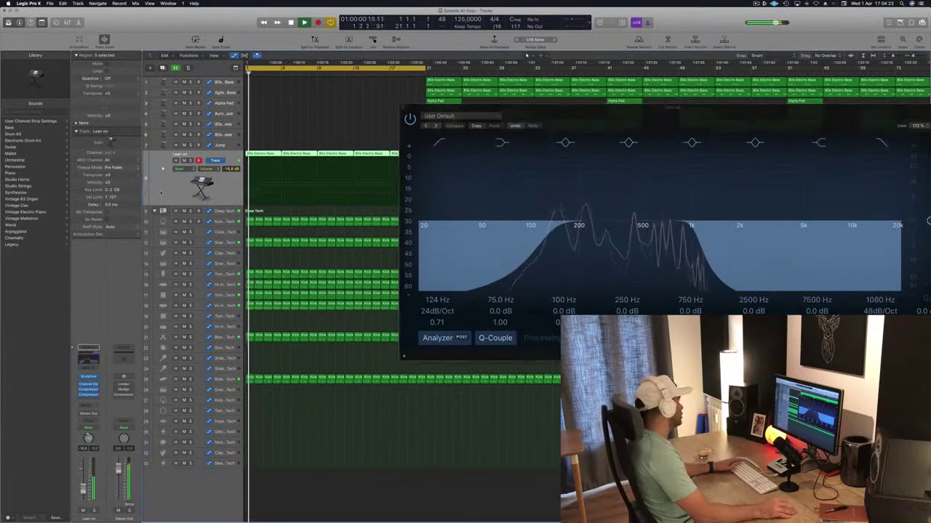
Add a send from the Lean on track to Bus 11.
{"action": "left_click", "coordinate": [87, 405]}
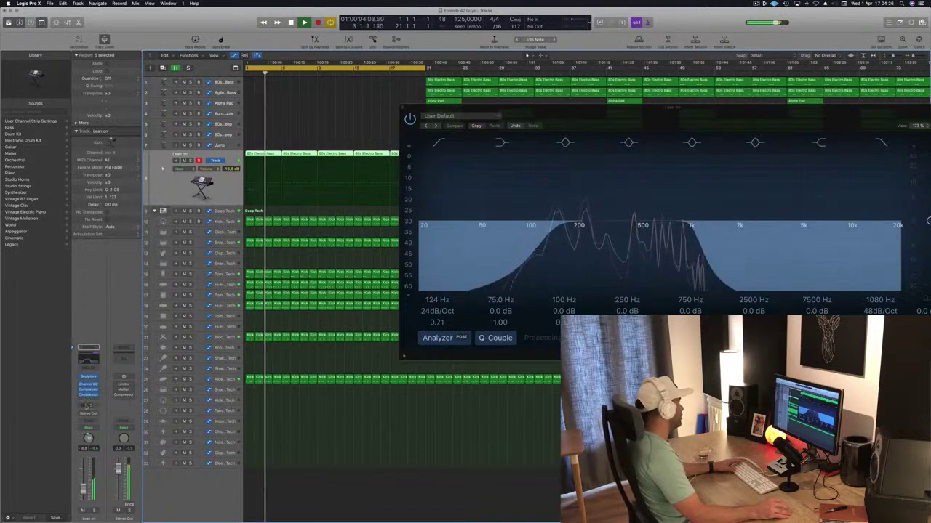
{"action": "mouse_move", "coordinate": [86, 417]}
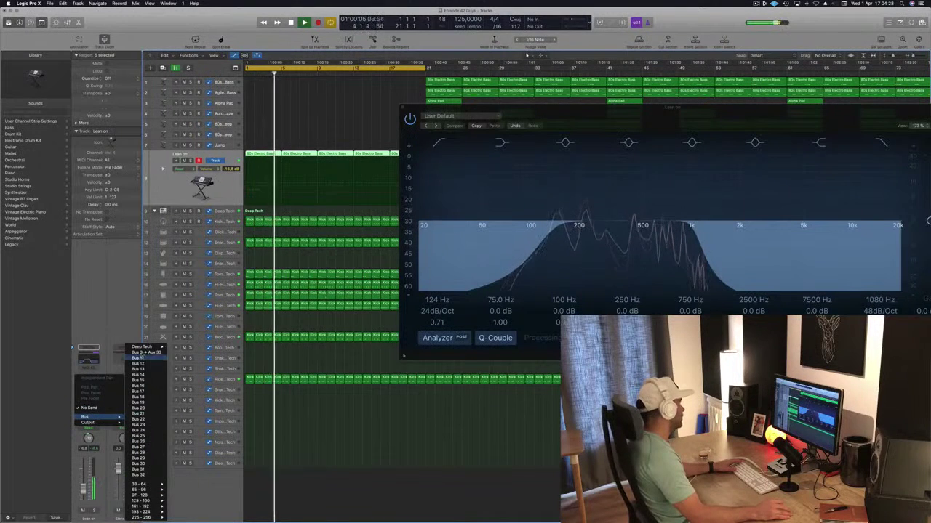
{"action": "left_click", "coordinate": [138, 358]}
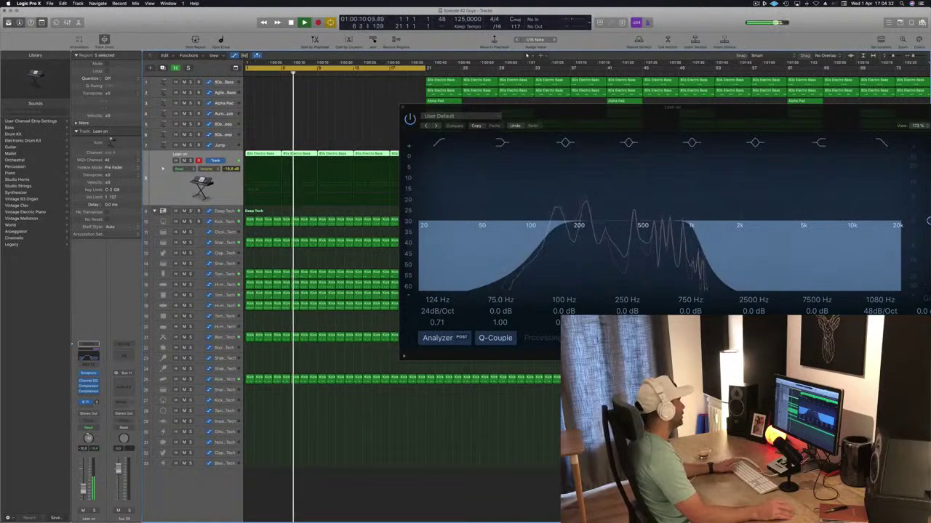
{"action": "left_click", "coordinate": [85, 403]}
{"action": "left_click", "coordinate": [107, 315]}
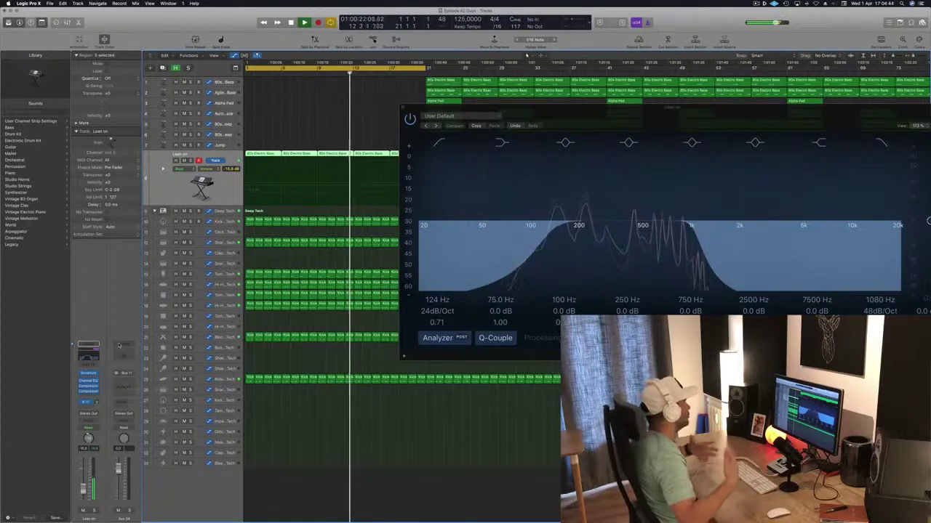
Restart playback and insert a stereo Delay Designer on the Bus 11 aux channel.
{"action": "left_click_drag", "start_coordinate": [602, 111], "coordinate": [622, 98]}
{"action": "key", "text": "space"}
{"action": "key", "text": "space"}
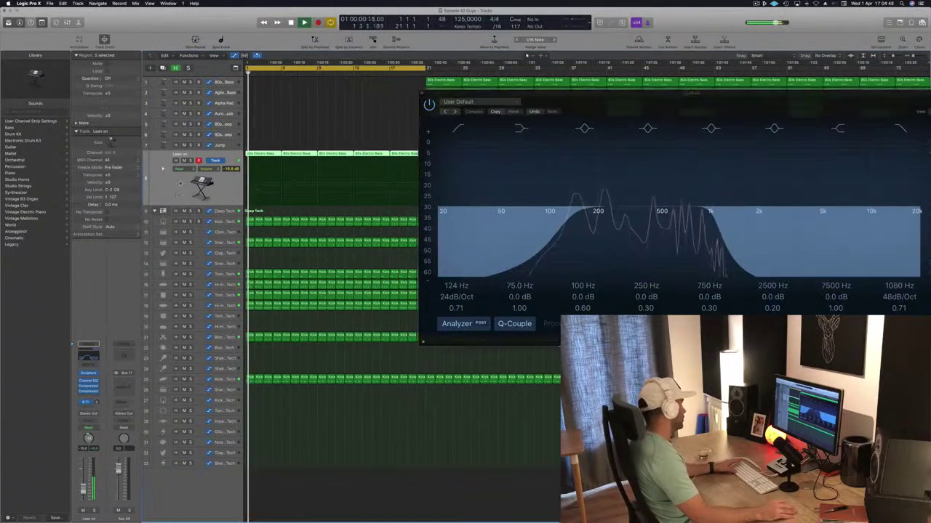
{"action": "left_click", "coordinate": [124, 384]}
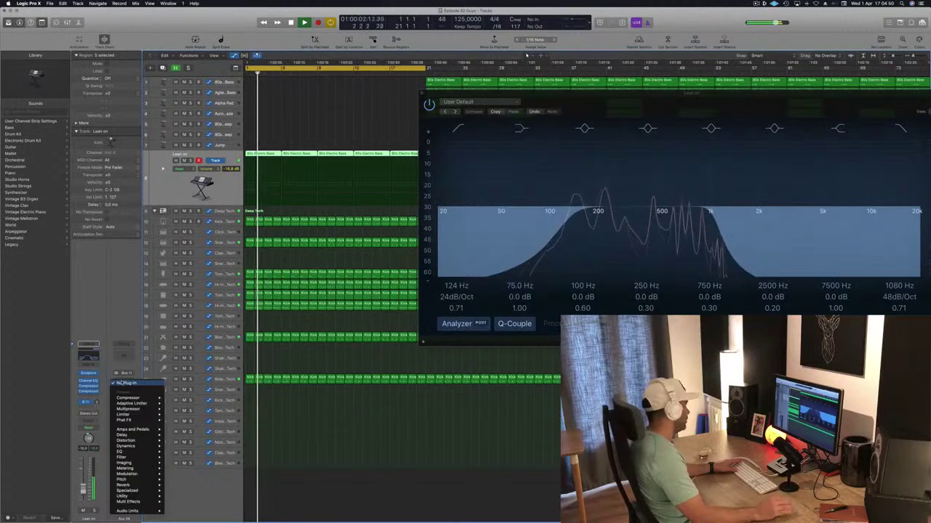
{"action": "mouse_move", "coordinate": [146, 444]}
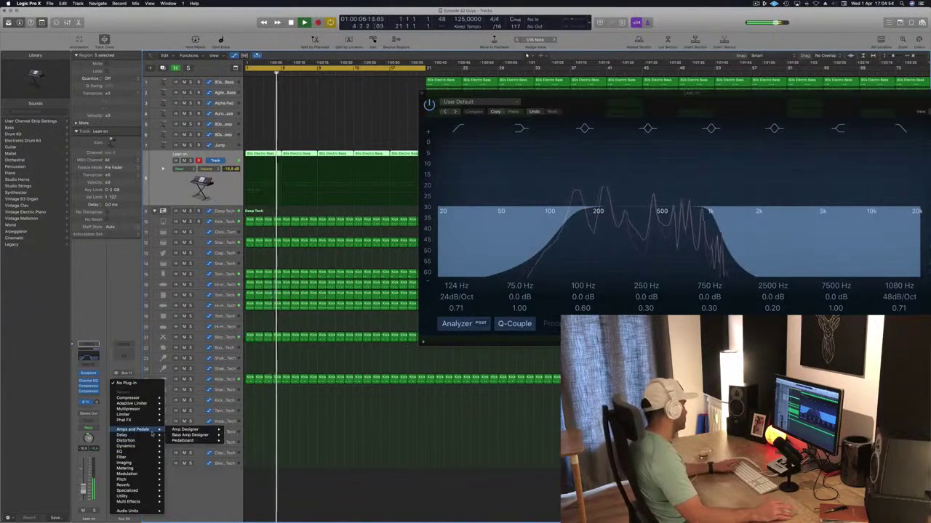
{"action": "mouse_move", "coordinate": [173, 436]}
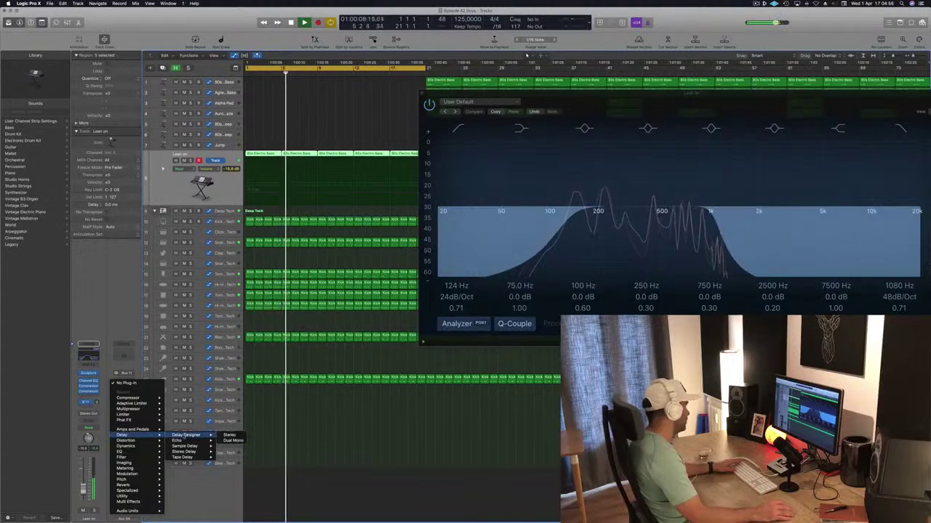
{"action": "left_click", "coordinate": [229, 434]}
{"action": "left_click_drag", "start_coordinate": [148, 18], "coordinate": [576, 89]}
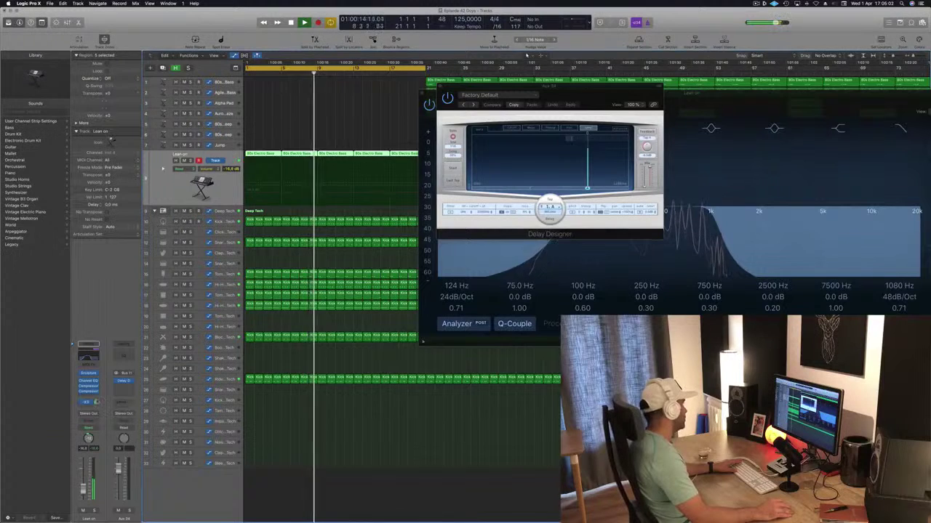
Audition the simple 1/4 and 1/8 delay presets in the Delay Designer, up to 1/8 Dotted Basic Pan.
{"action": "left_click", "coordinate": [473, 105]}
{"action": "left_click_drag", "start_coordinate": [578, 100], "coordinate": [450, 149]}
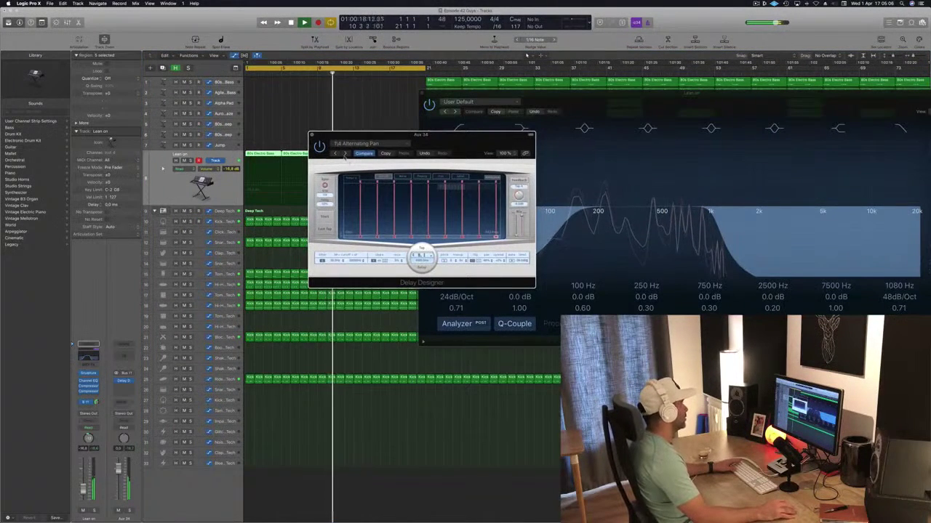
{"action": "left_click", "coordinate": [344, 155]}
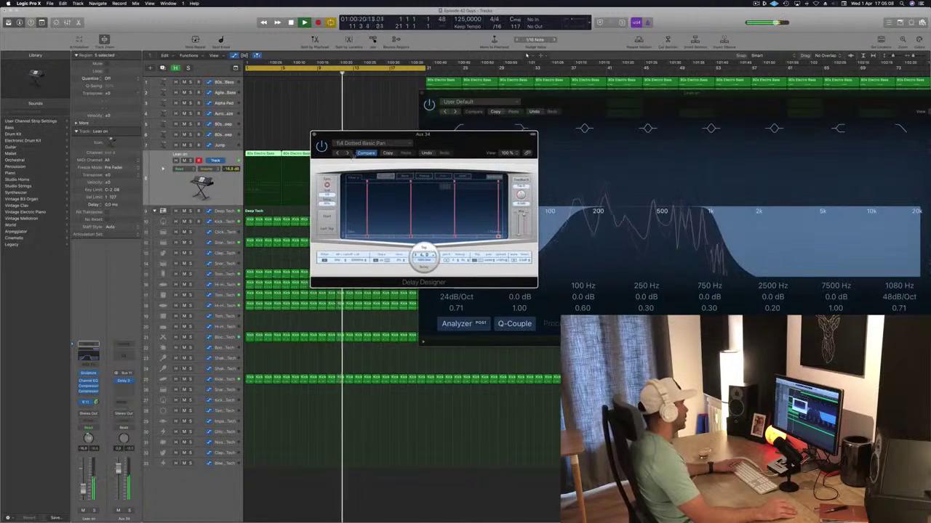
{"action": "left_click", "coordinate": [348, 154]}
{"action": "left_click_drag", "start_coordinate": [460, 141], "coordinate": [414, 163]}
{"action": "left_click", "coordinate": [365, 153]}
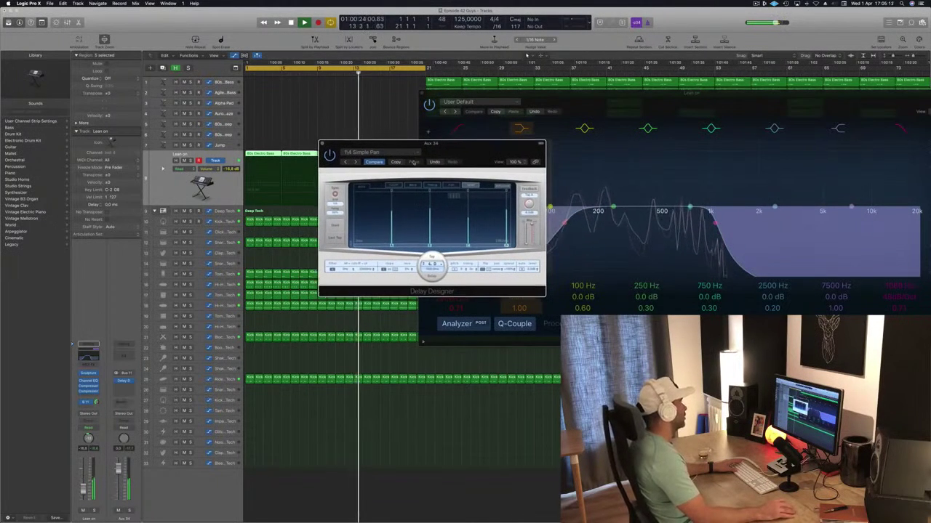
{"action": "left_click", "coordinate": [355, 161]}
{"action": "left_click", "coordinate": [355, 161]}
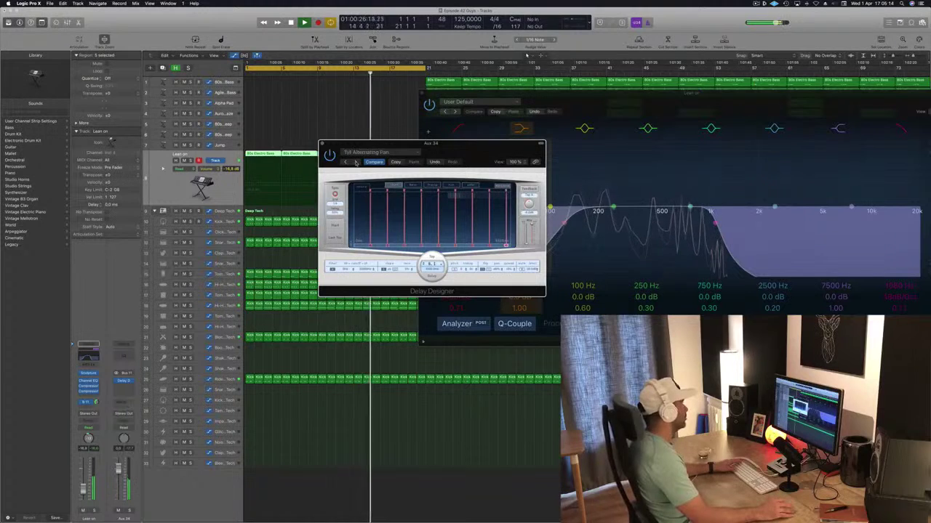
{"action": "left_click", "coordinate": [356, 162]}
Try the complex delay presets Ease Out, Falling Pattern and Gallop in the Delay Designer.
{"action": "left_click", "coordinate": [374, 152]}
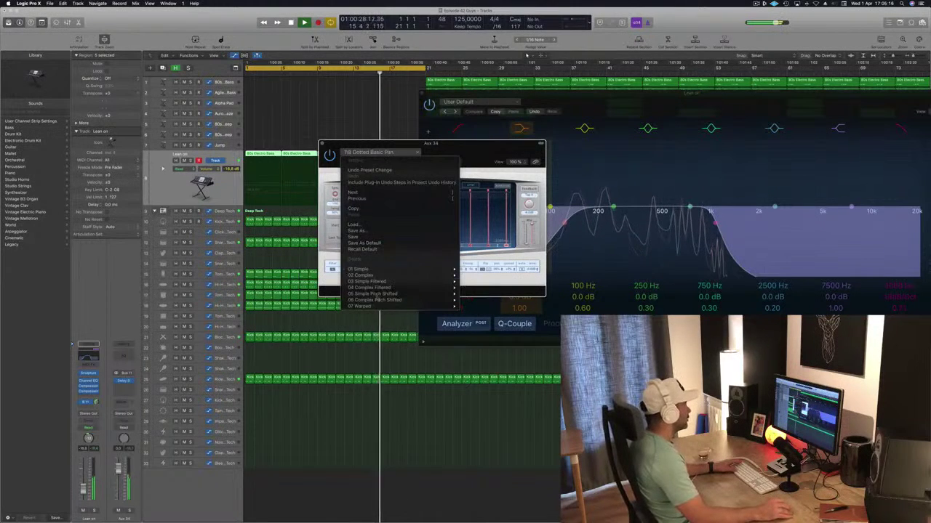
{"action": "mouse_move", "coordinate": [396, 281]}
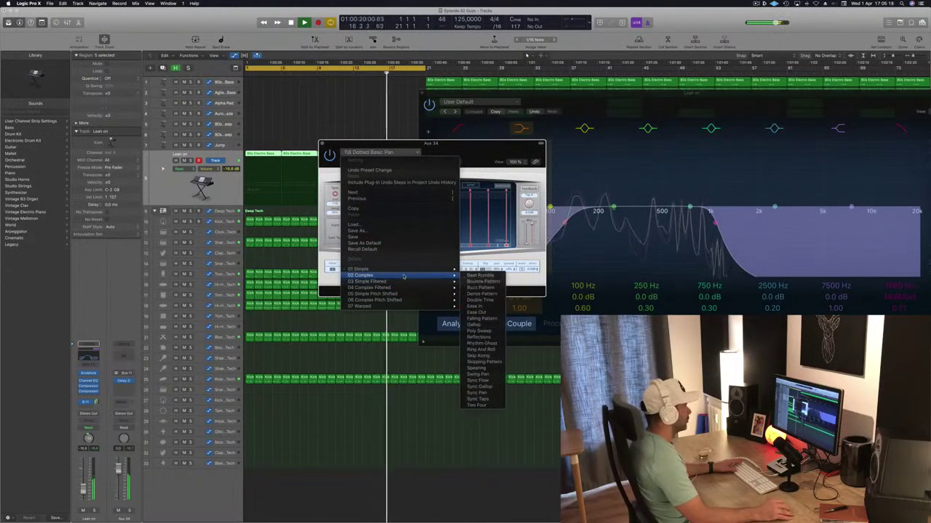
{"action": "left_click", "coordinate": [477, 312]}
{"action": "left_click_drag", "start_coordinate": [446, 141], "coordinate": [458, 135]}
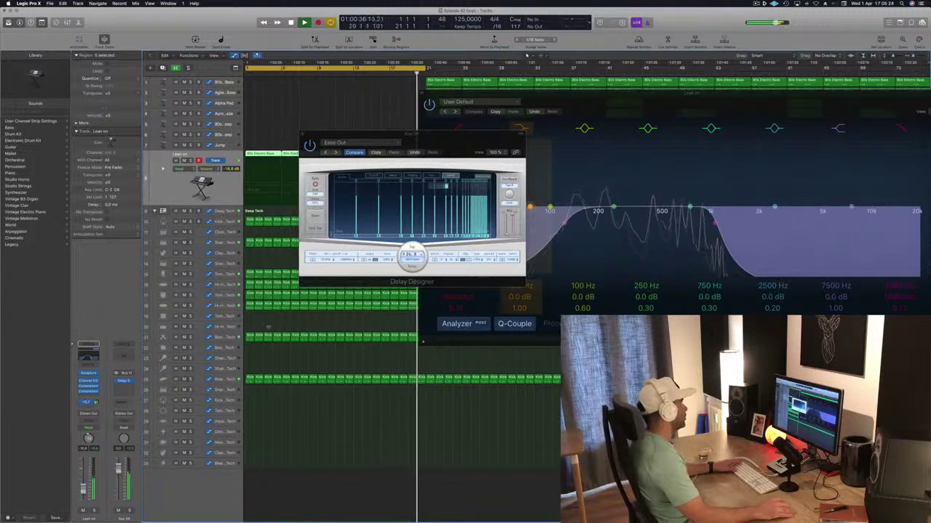
{"action": "left_click", "coordinate": [337, 154]}
{"action": "mouse_move", "coordinate": [483, 146]}
{"action": "left_mouse_down"}
{"action": "mouse_move", "coordinate": [498, 124]}
{"action": "mouse_move", "coordinate": [479, 146]}
{"action": "left_mouse_up"}
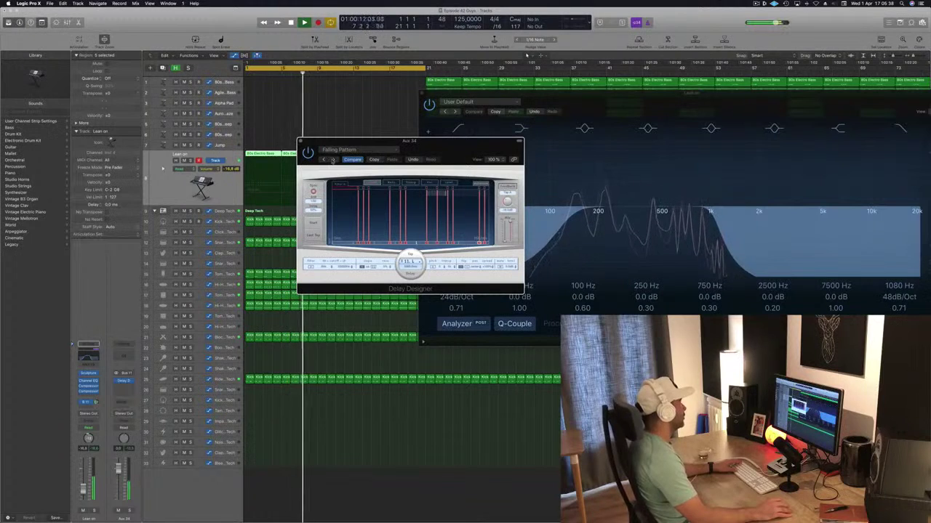
{"action": "left_click", "coordinate": [331, 159]}
Load the simple 1/16 Slow Pan preset in the Delay Designer and listen to it.
{"action": "left_click", "coordinate": [352, 153]}
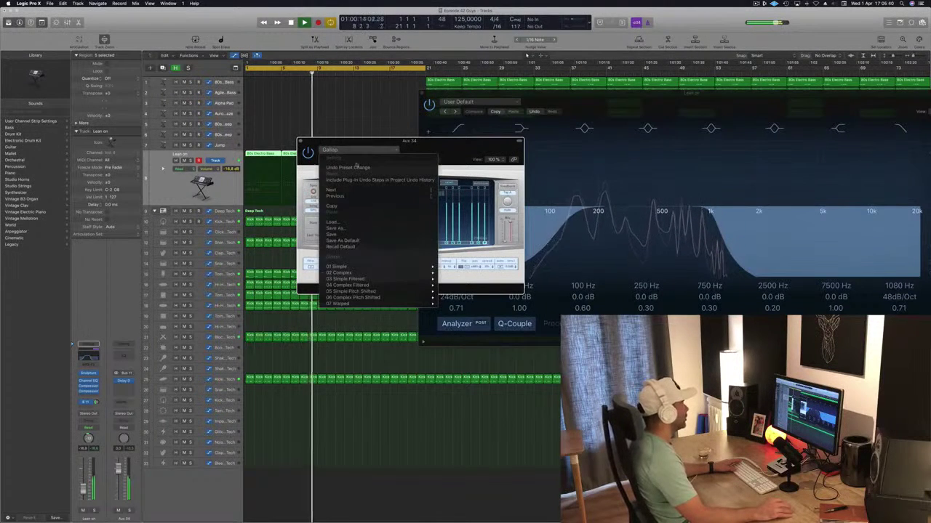
{"action": "mouse_move", "coordinate": [380, 273]}
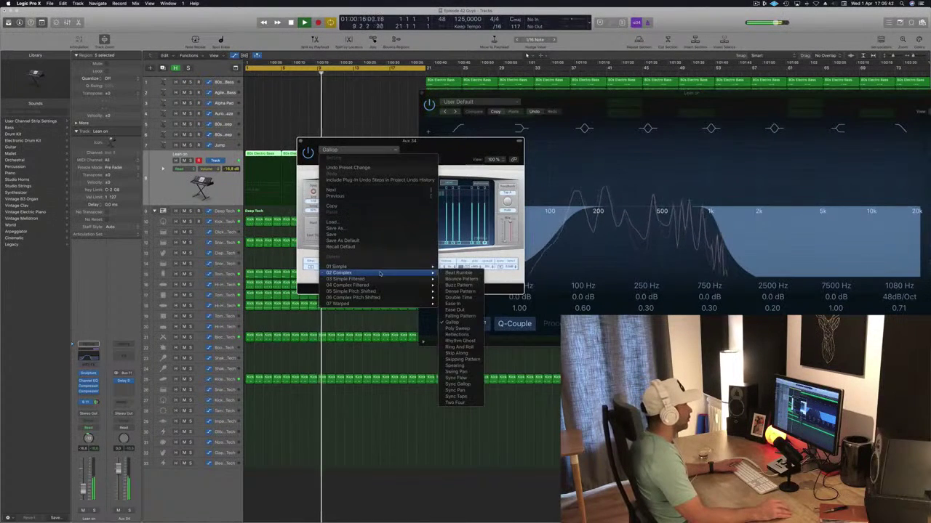
{"action": "mouse_move", "coordinate": [342, 267]}
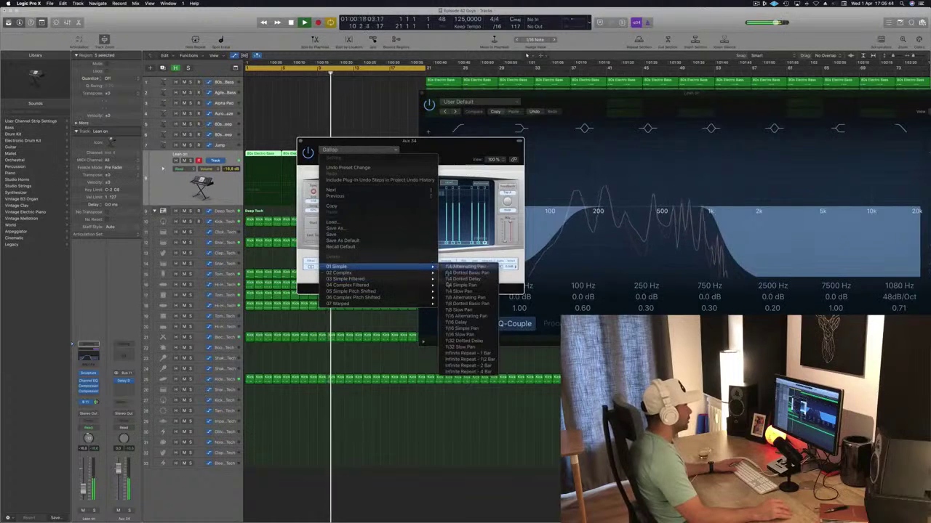
{"action": "left_click", "coordinate": [465, 334]}
{"action": "left_click_drag", "start_coordinate": [433, 142], "coordinate": [492, 147]}
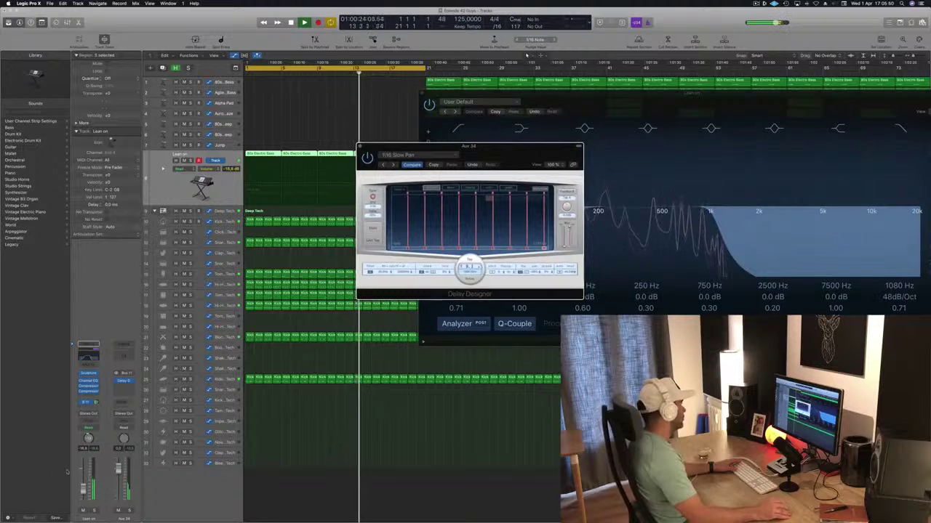
{"action": "left_click", "coordinate": [88, 436]}
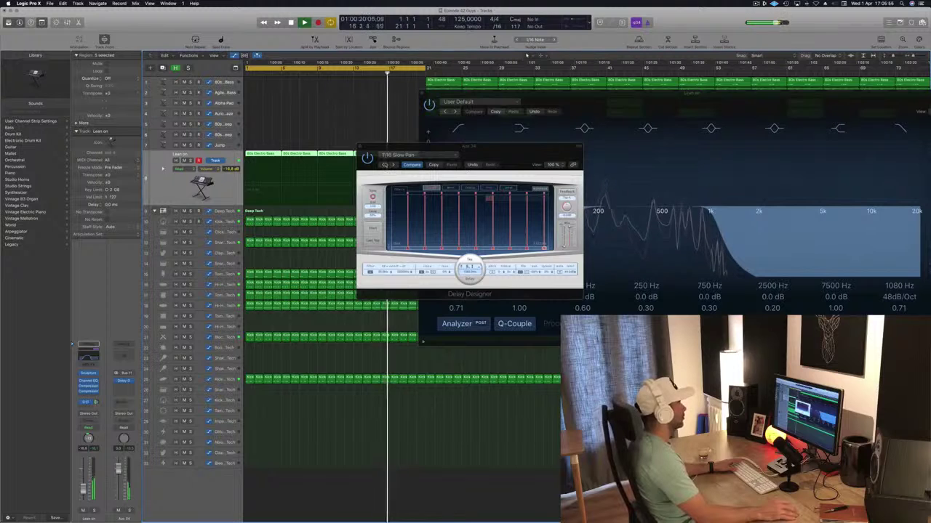
Compare the neighbouring 1/16 presets in the Delay Designer and settle on 1/16 Delay.
{"action": "left_click", "coordinate": [384, 164]}
{"action": "left_click", "coordinate": [385, 164]}
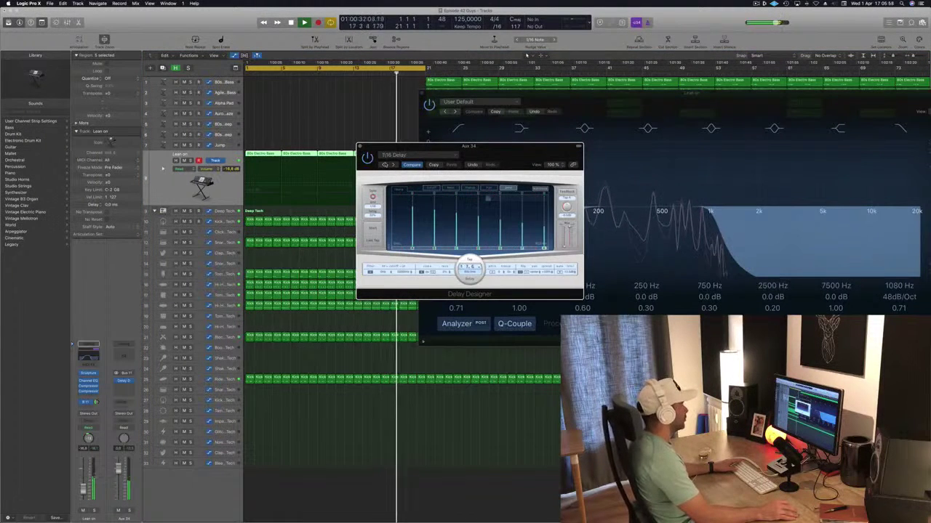
{"action": "left_click_drag", "start_coordinate": [479, 151], "coordinate": [434, 160]}
{"action": "left_click", "coordinate": [333, 171]}
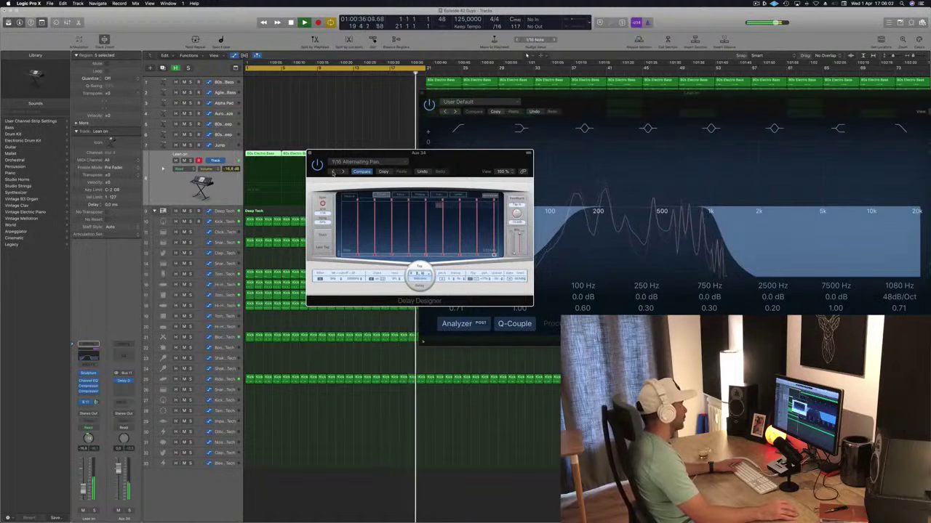
{"action": "left_click", "coordinate": [343, 171]}
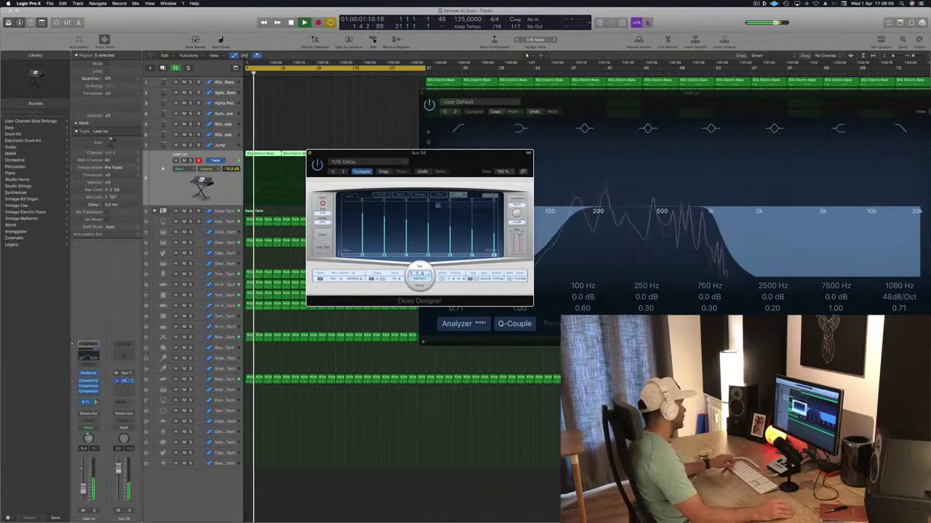
Move the Delay Designer from the aux channel to the Lean on track's inserts and adjust its mix level.
{"action": "left_click_drag", "start_coordinate": [124, 381], "coordinate": [97, 393]}
{"action": "left_click", "coordinate": [88, 393]}
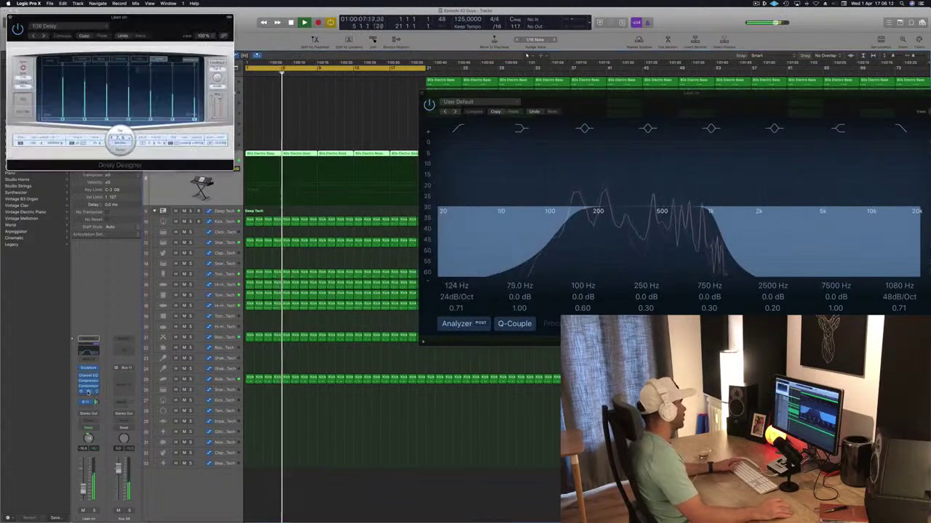
{"action": "mouse_move", "coordinate": [214, 118]}
{"action": "left_mouse_down"}
{"action": "mouse_move", "coordinate": [214, 97]}
{"action": "mouse_move", "coordinate": [219, 133]}
{"action": "left_mouse_up"}
{"action": "left_click_drag", "start_coordinate": [120, 16], "coordinate": [547, 157]}
{"action": "left_click_drag", "start_coordinate": [649, 248], "coordinate": [648, 251]}
{"action": "left_click_drag", "start_coordinate": [569, 169], "coordinate": [601, 164]}
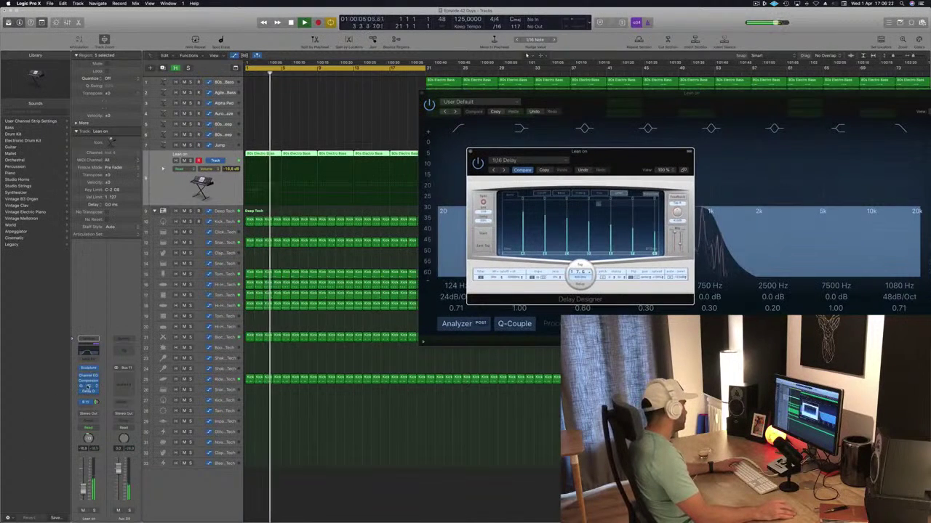
Place the Delay Designer between the two Compressors on the Lean on track and check the side-chain Compressor's settings.
{"action": "left_click_drag", "start_coordinate": [87, 397], "coordinate": [87, 397]}
{"action": "left_click_drag", "start_coordinate": [629, 155], "coordinate": [622, 159]}
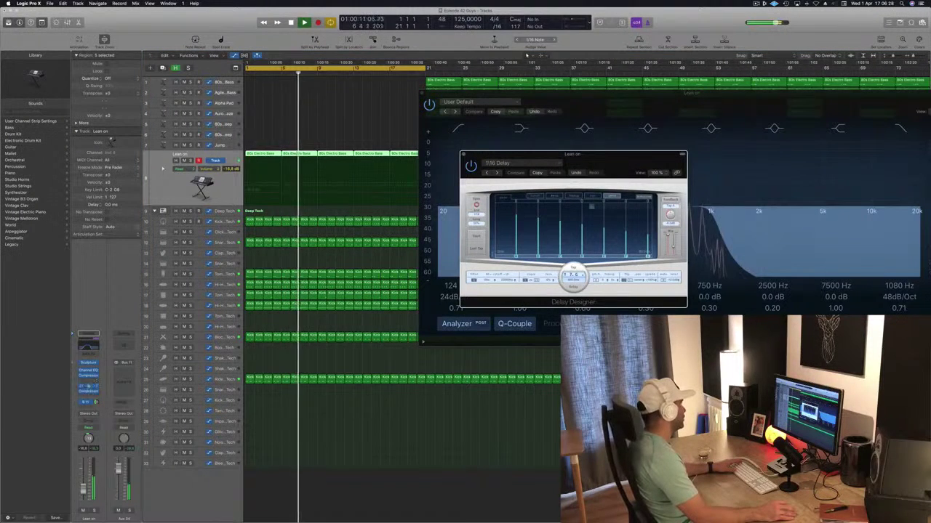
{"action": "left_click", "coordinate": [88, 392]}
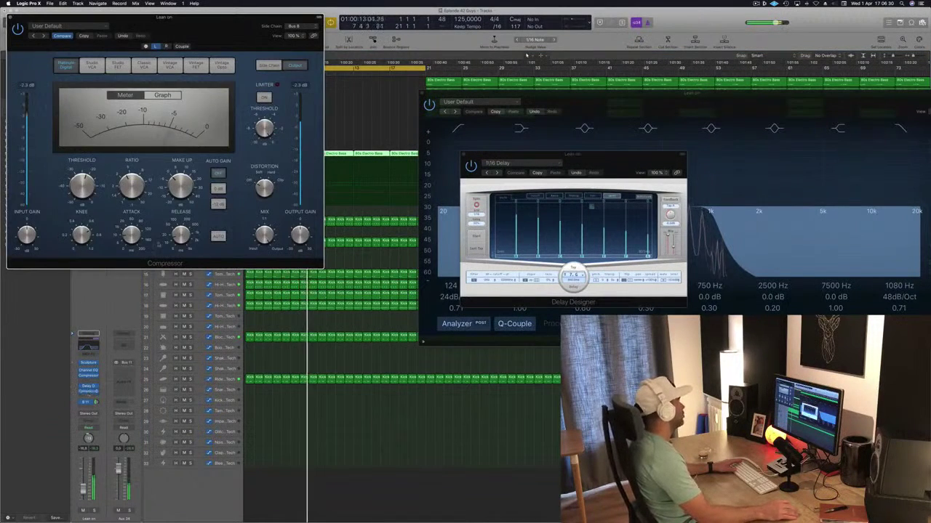
{"action": "left_click_drag", "start_coordinate": [207, 52], "coordinate": [515, 242]}
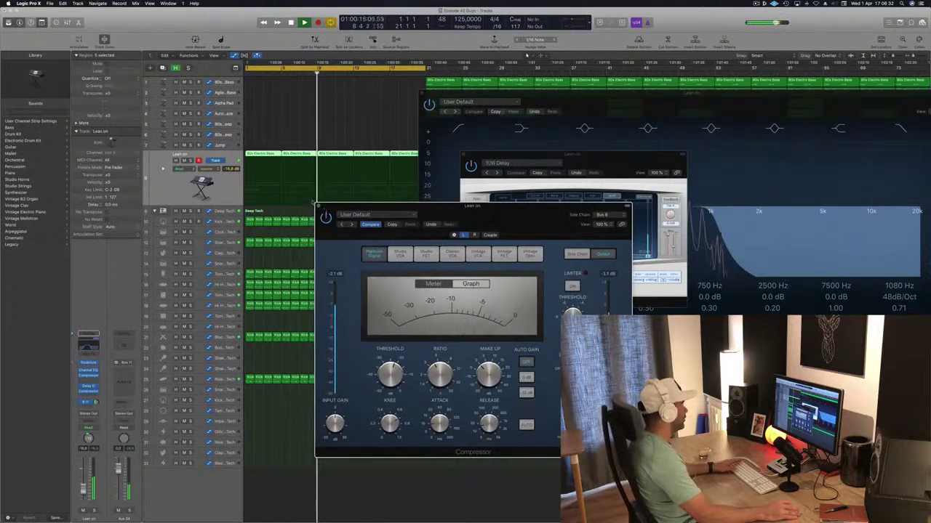
{"action": "left_click", "coordinate": [318, 206]}
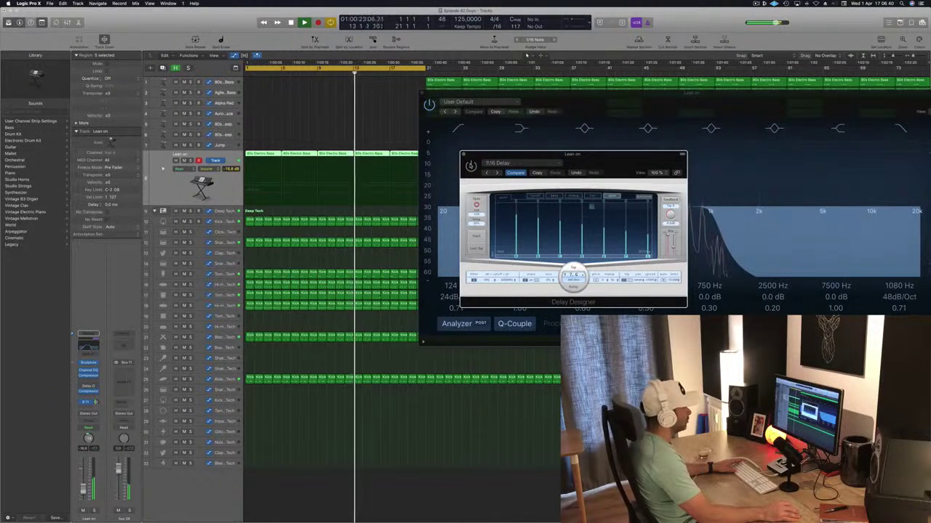
{"action": "left_click_drag", "start_coordinate": [590, 165], "coordinate": [587, 165]}
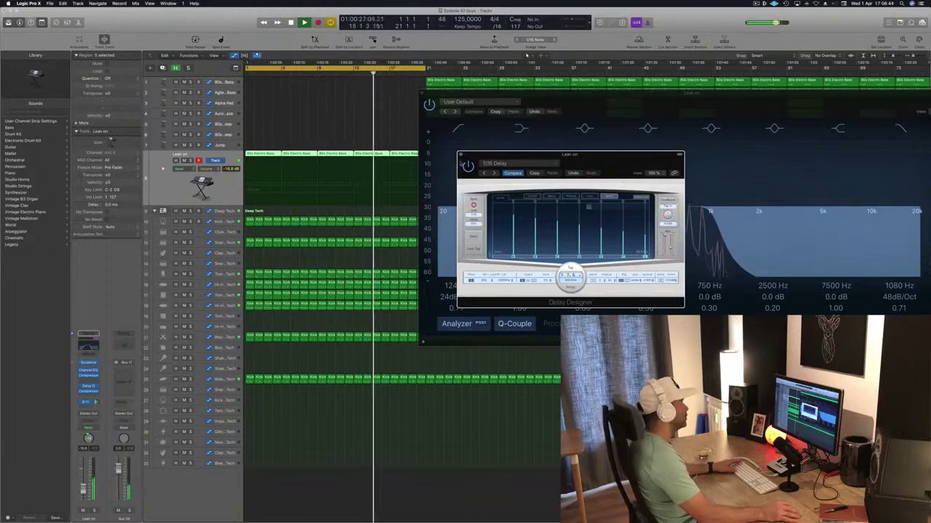
Close the open Delay Designer and Channel EQ windows and play the arrangement from the beginning.
{"action": "left_click", "coordinate": [461, 154]}
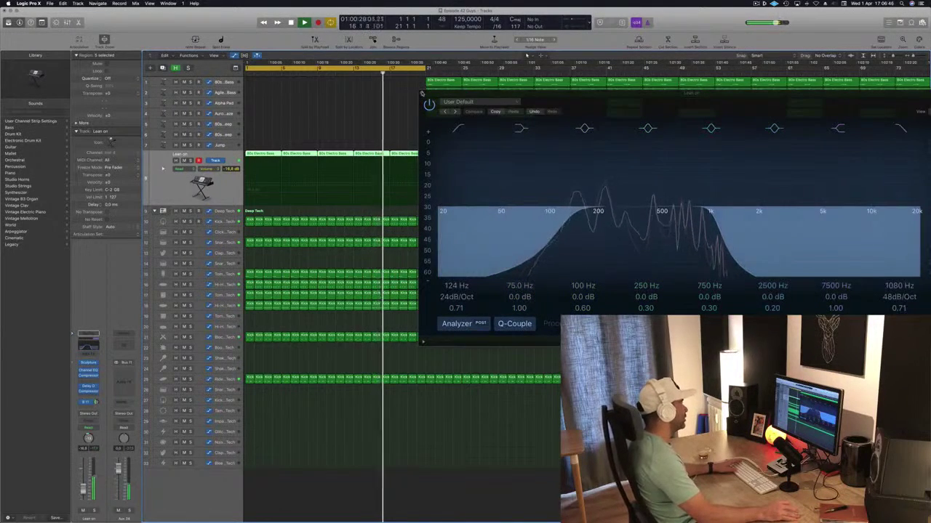
{"action": "left_click", "coordinate": [421, 93]}
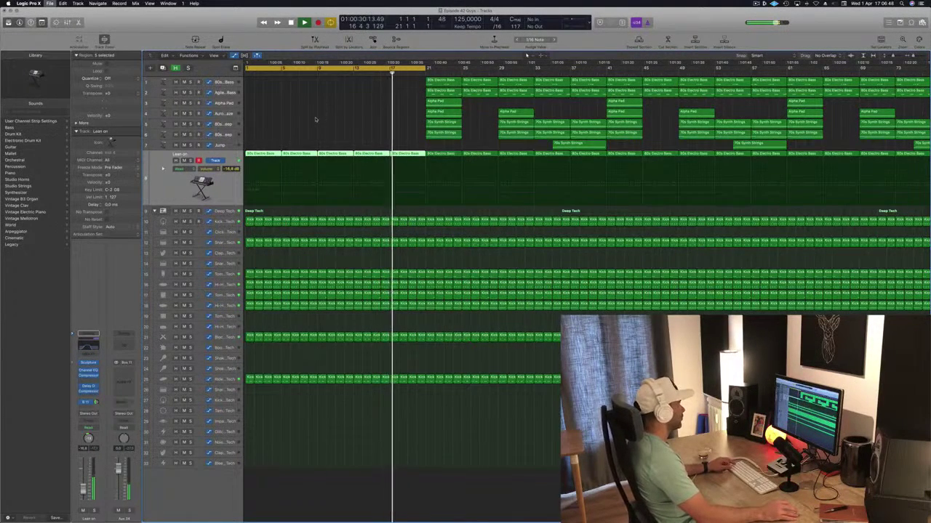
{"action": "scroll", "coordinate": [312, 133], "scroll_direction": "left", "scroll_amount": 1}
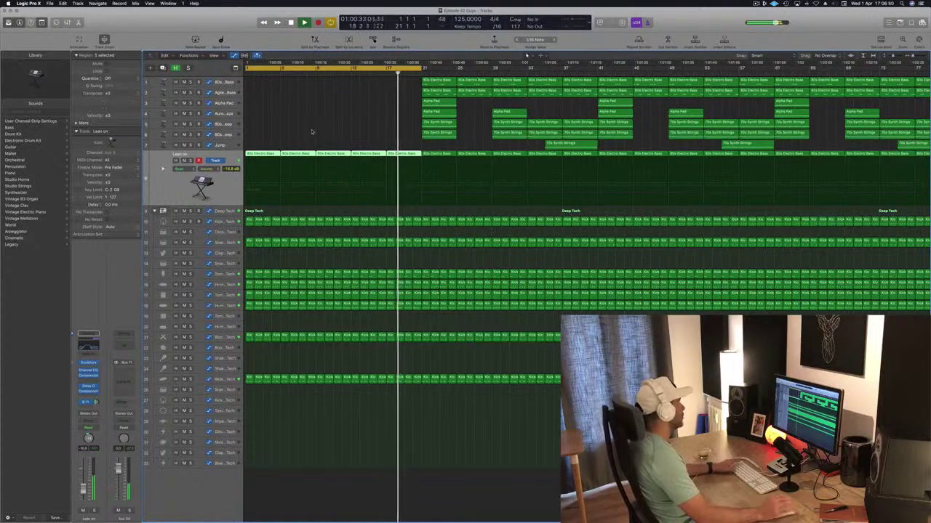
{"action": "key", "text": "Return"}
{"action": "scroll", "coordinate": [312, 131], "scroll_direction": "left", "scroll_amount": 3}
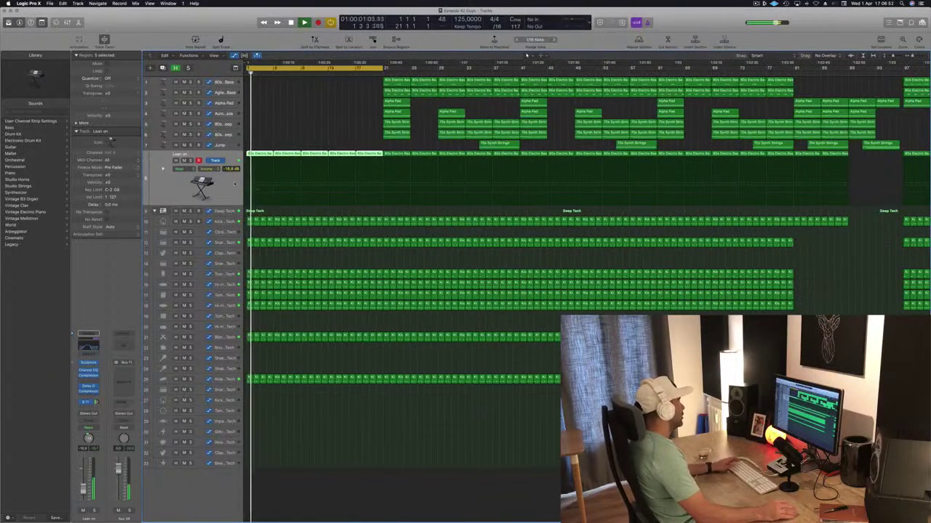
{"action": "key", "text": "Return"}
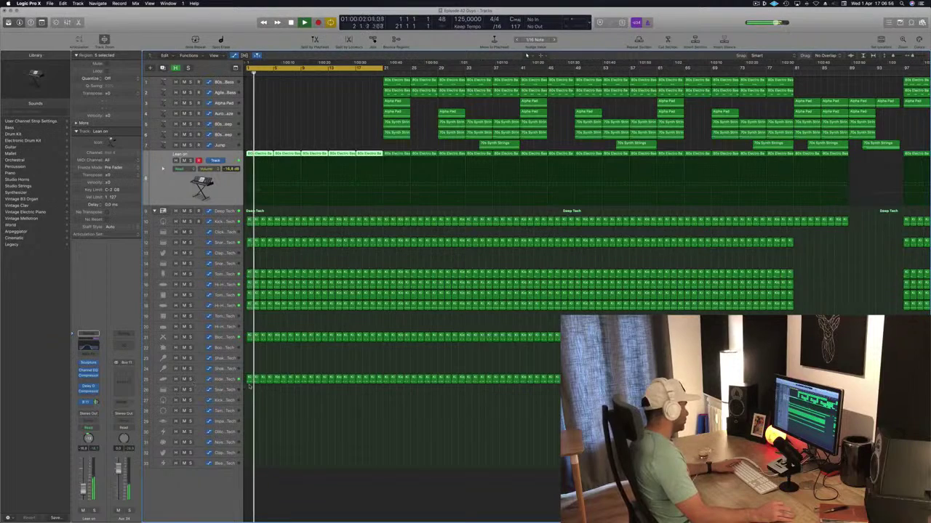
Delete the regions before bar 21 on track 25 and on the Block track.
{"action": "left_click_drag", "start_coordinate": [249, 385], "coordinate": [372, 369]}
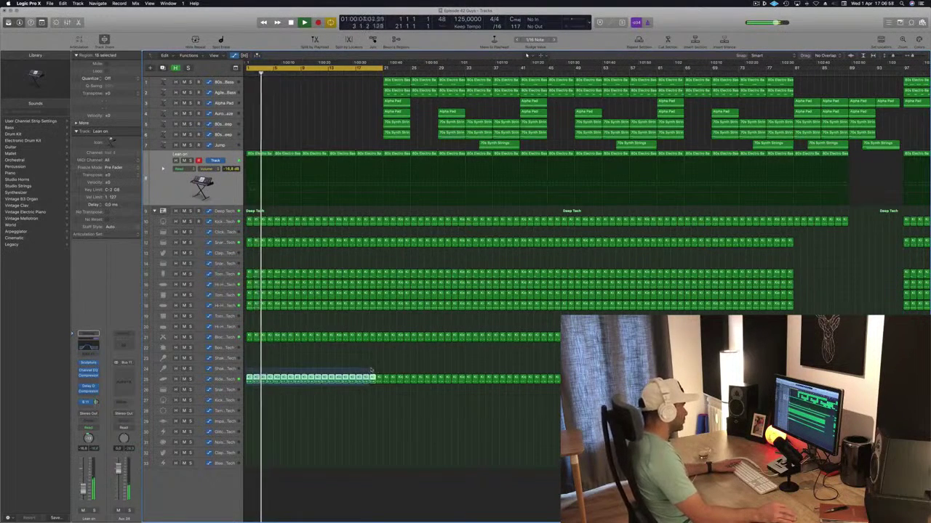
{"action": "key", "text": "Delete"}
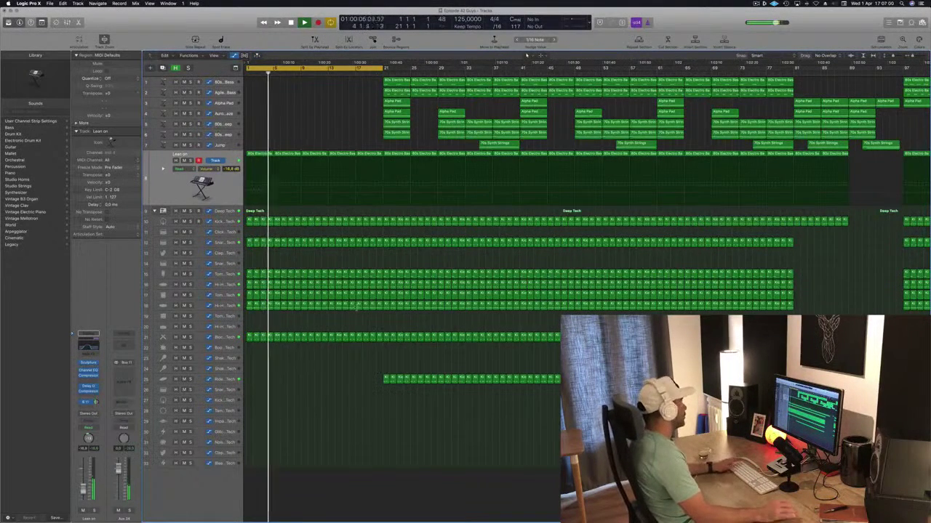
{"action": "left_click", "coordinate": [216, 337]}
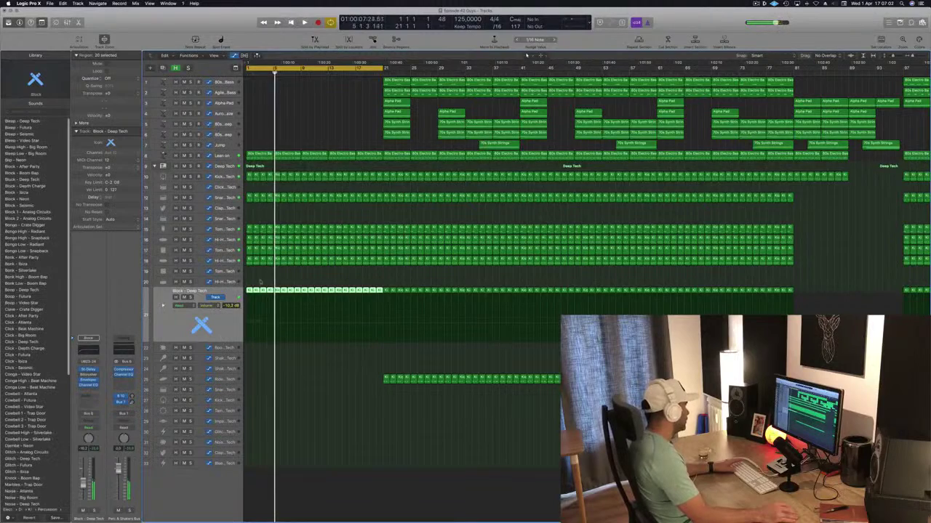
{"action": "key", "text": "Delete"}
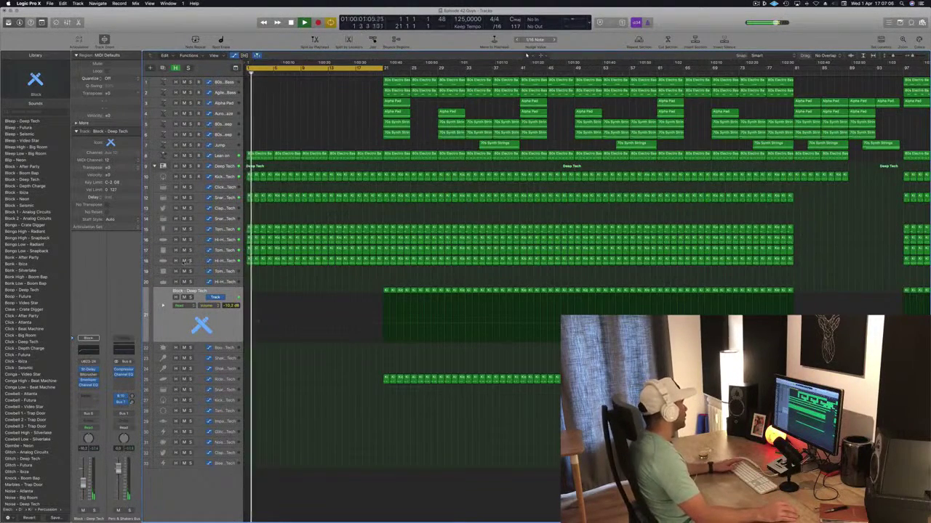
Delete the Tom Mid and Tom Low regions before bar 21 and the track 12 snare regions before bar 9.
{"action": "left_click", "coordinate": [190, 250]}
{"action": "left_click", "coordinate": [189, 250]}
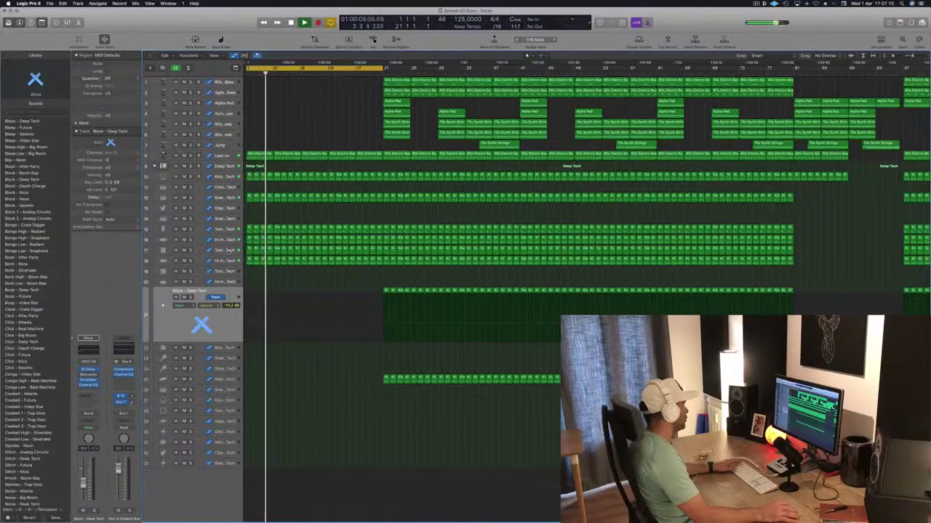
{"action": "left_click", "coordinate": [227, 251]}
{"action": "key", "text": "Delete"}
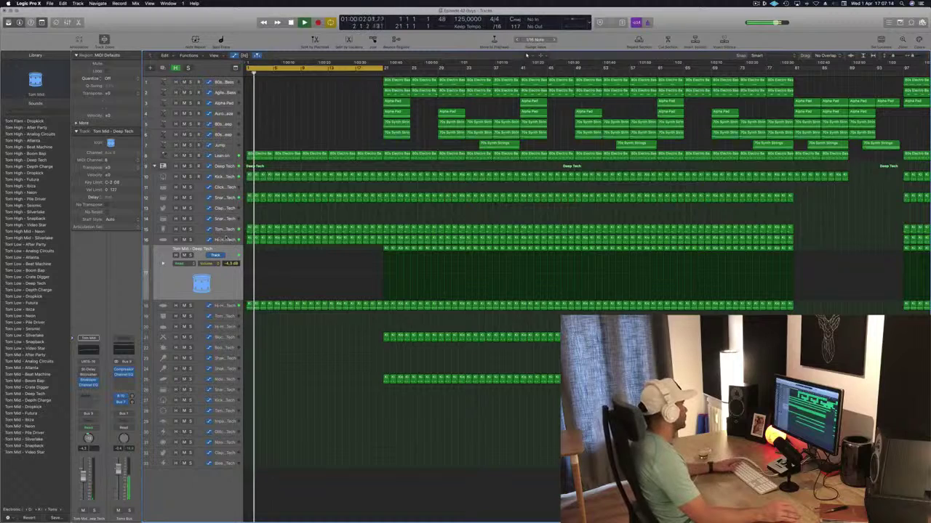
{"action": "left_click", "coordinate": [229, 232]}
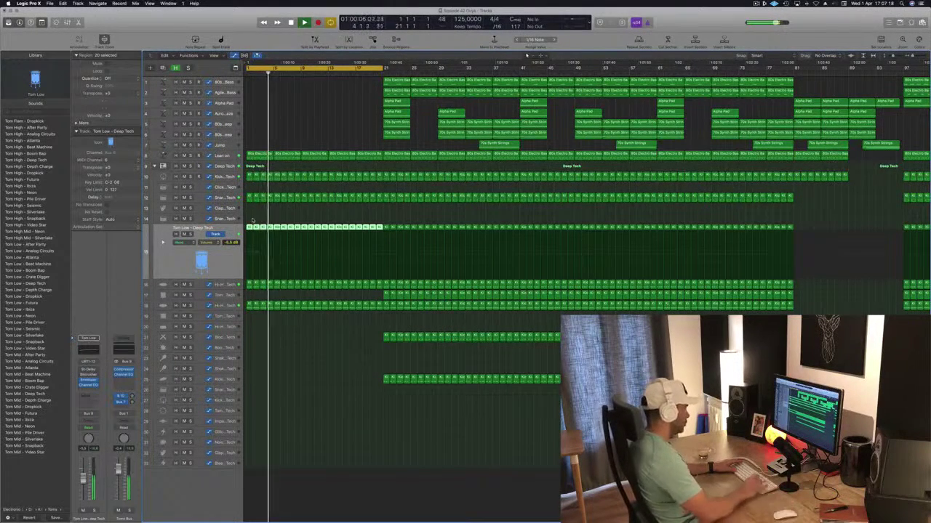
{"action": "key", "text": "Delete"}
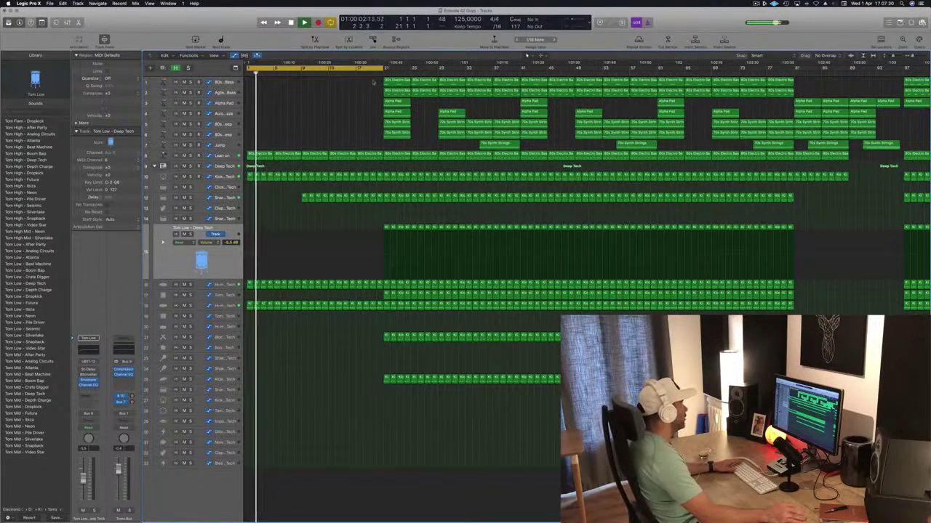
Shorten the cycle range to end at bar 17 and restart playback.
{"action": "left_click_drag", "start_coordinate": [382, 71], "coordinate": [355, 73]}
{"action": "key", "text": "space"}
{"action": "key", "text": "space"}
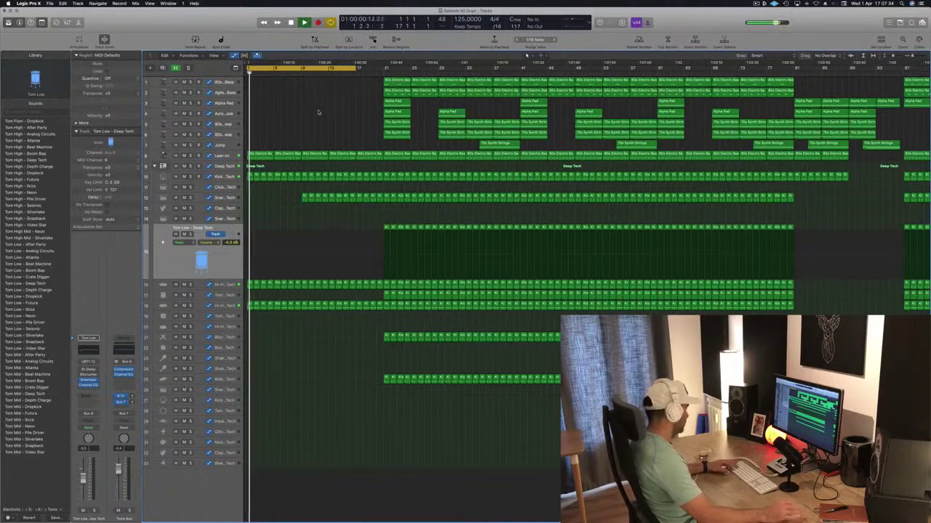
Copy the Alpha Pad region from bar 21 into the intro, trim it to two bars and repeat it across bars 9 to 17.
{"action": "left_click", "coordinate": [225, 103]}
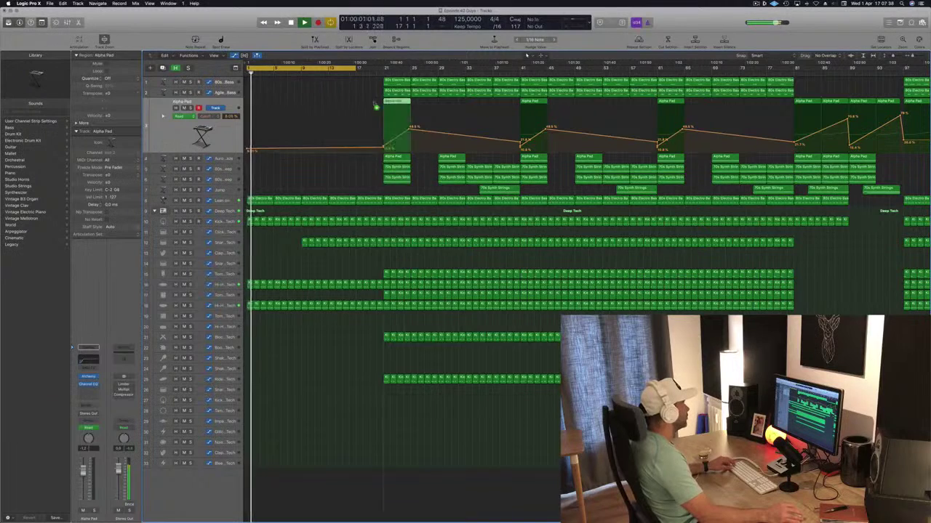
{"action": "left_click_drag", "start_coordinate": [387, 105], "coordinate": [273, 108]}
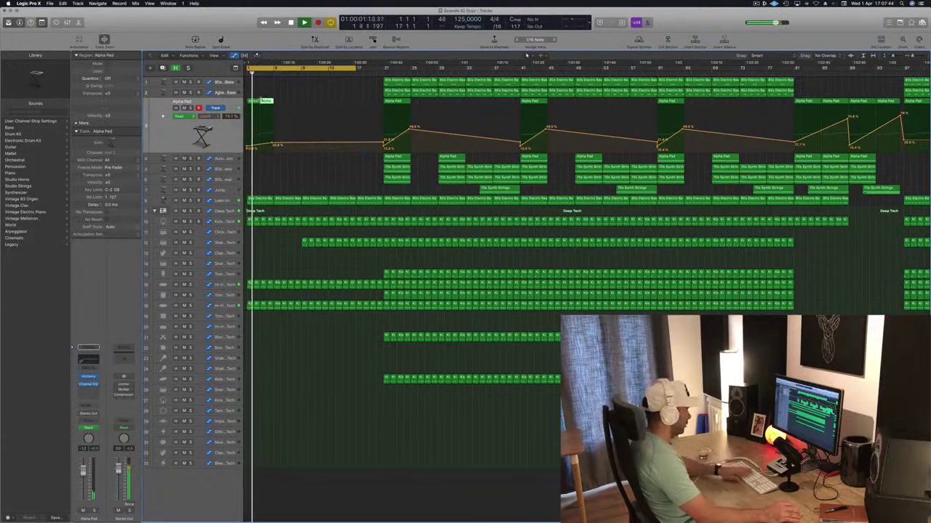
{"action": "key", "text": "BackSpace"}
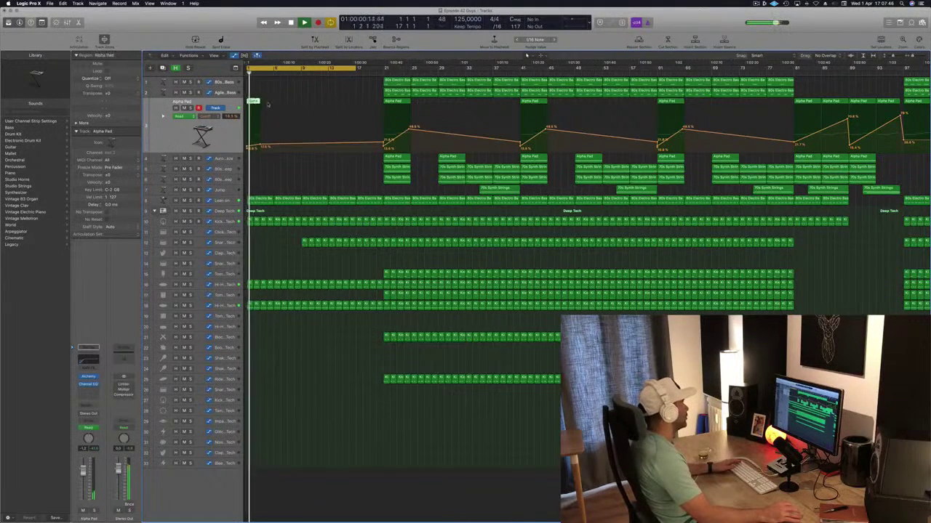
{"action": "left_click_drag", "start_coordinate": [307, 102], "coordinate": [335, 106]}
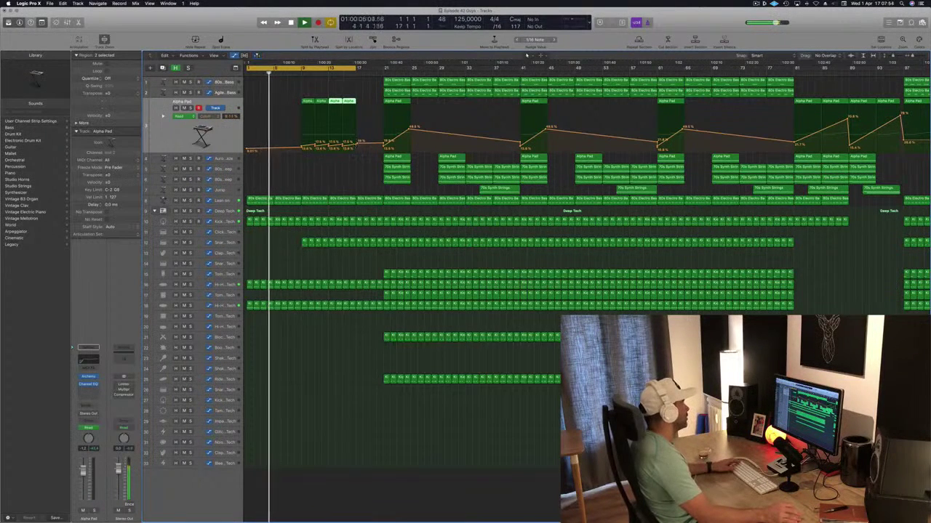
Reshape the Alpha Pad cutoff automation to stay flat until bar 9 and rise to 37.7% at bar 17.
{"action": "left_click_drag", "start_coordinate": [301, 146], "coordinate": [281, 145]}
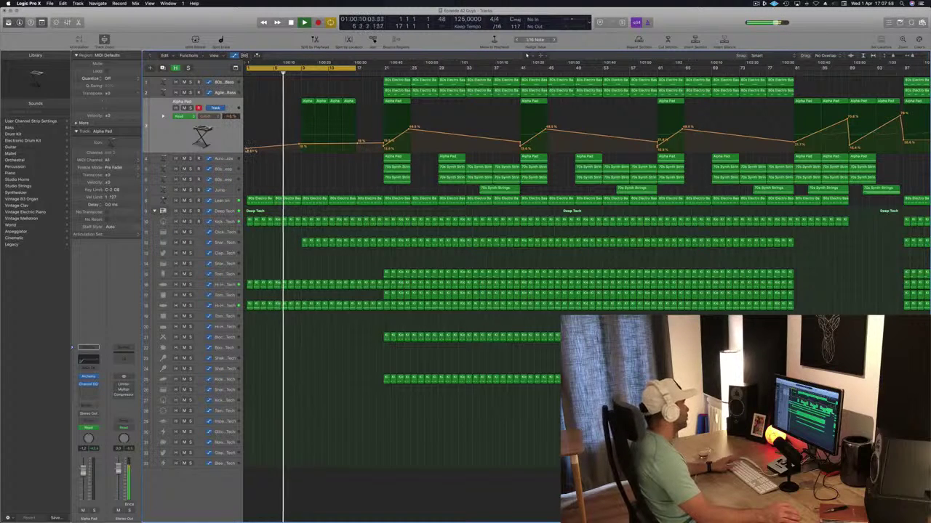
{"action": "left_click_drag", "start_coordinate": [299, 146], "coordinate": [301, 146]}
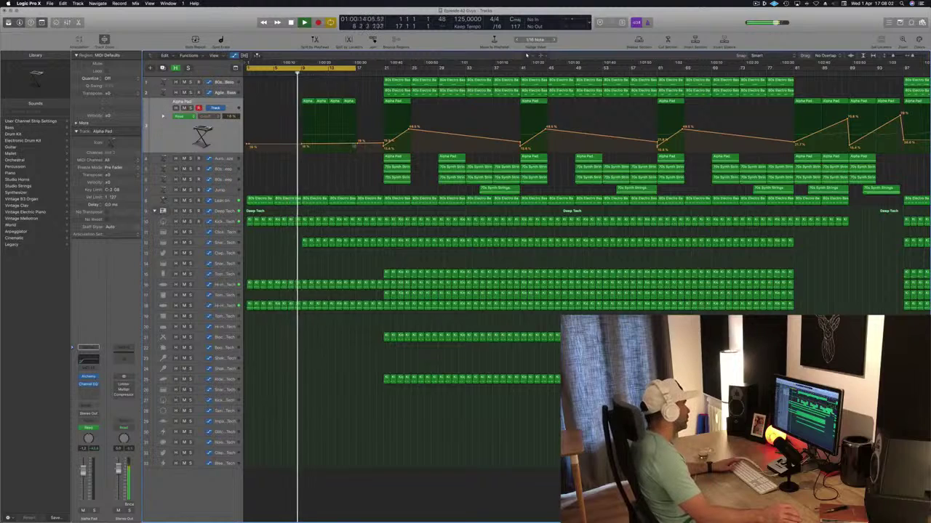
{"action": "mouse_move", "coordinate": [357, 142]}
{"action": "left_mouse_down"}
{"action": "mouse_move", "coordinate": [357, 134]}
{"action": "mouse_move", "coordinate": [341, 136]}
{"action": "left_mouse_up"}
{"action": "key", "text": "super+Left"}
{"action": "left_click", "coordinate": [341, 136]}
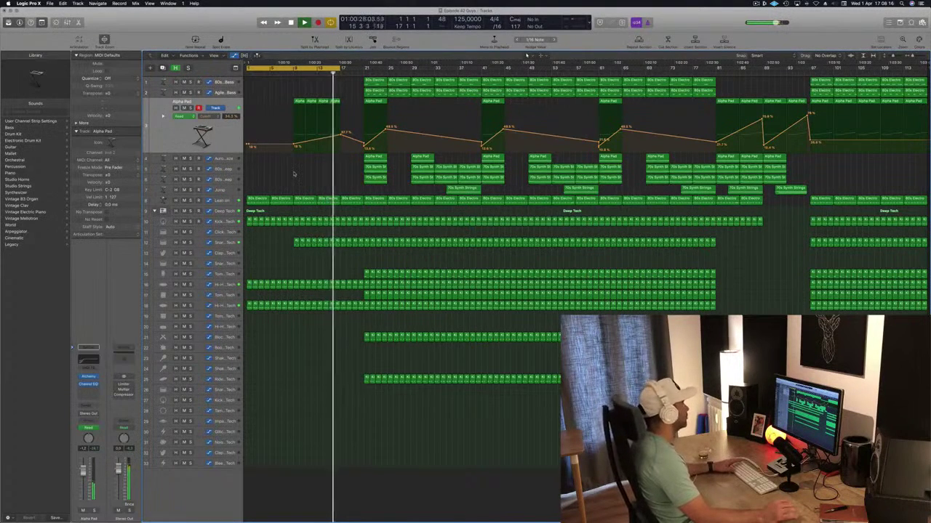
{"action": "key", "text": "Return"}
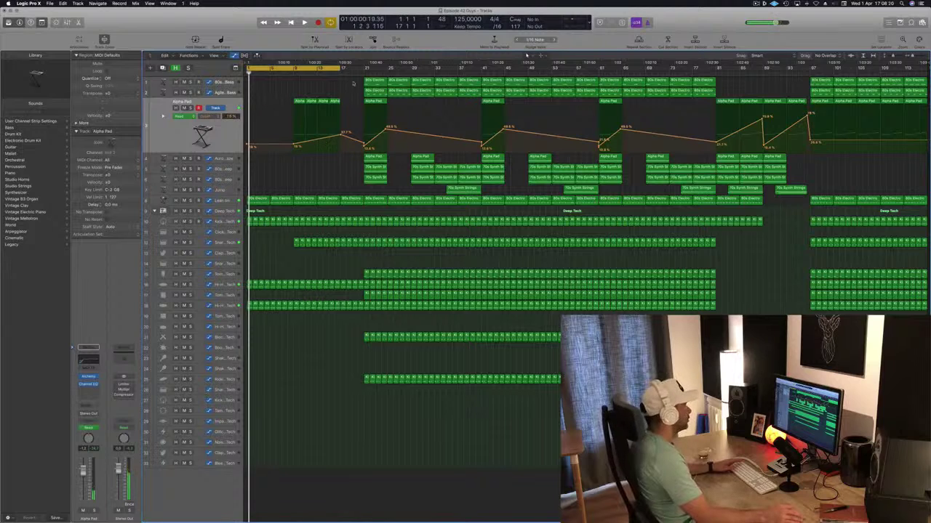
Delete the bass, Alpha Pad and synth string regions between bars 21 and 33 on the upper tracks, keeping Lean on, and resume playback.
{"action": "left_click_drag", "start_coordinate": [362, 134], "coordinate": [413, 177]}
{"action": "key", "text": "Delete"}
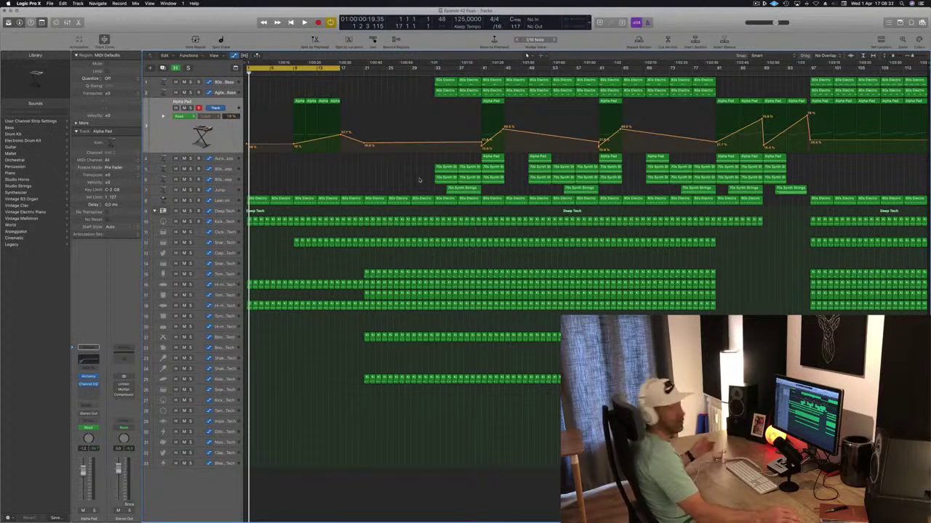
{"action": "key", "text": "space"}
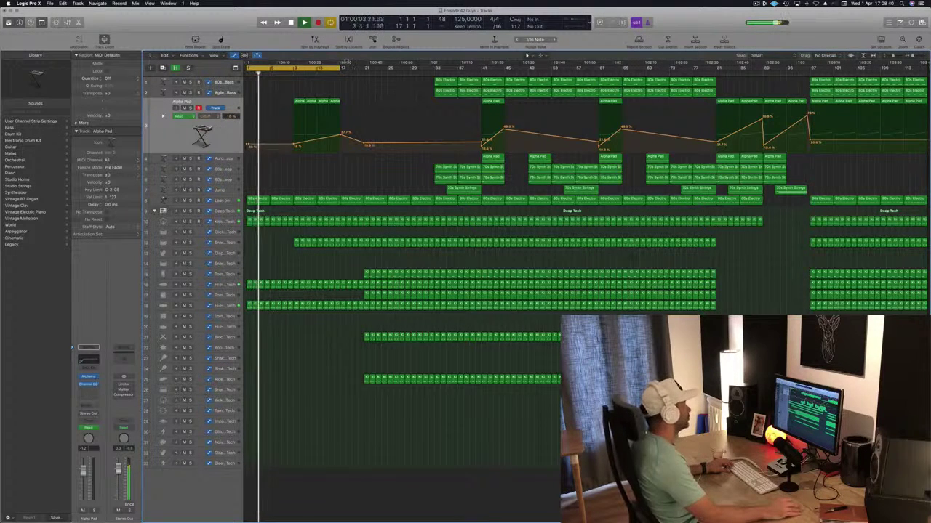
Move the cycle range to bars 17 to 33 and delete the Tom Low, Tom Mid and Block regions inside it.
{"action": "left_click_drag", "start_coordinate": [317, 66], "coordinate": [411, 73]}
{"action": "left_click", "coordinate": [234, 273]}
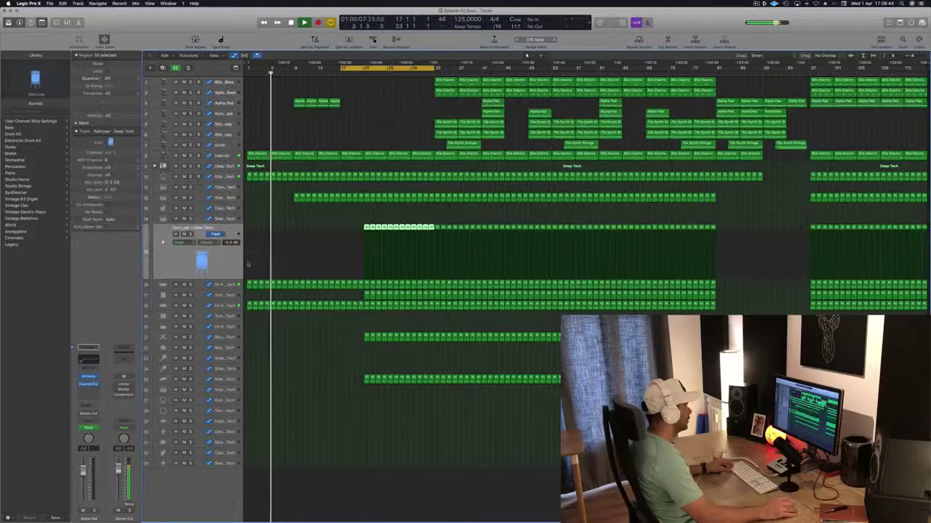
{"action": "key", "text": "Delete"}
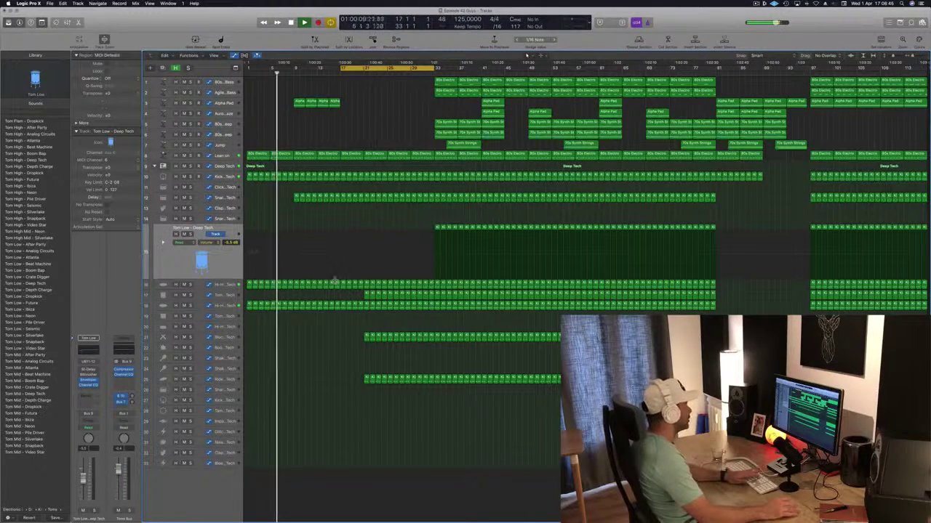
{"action": "left_click", "coordinate": [233, 295]}
{"action": "key", "text": "Delete"}
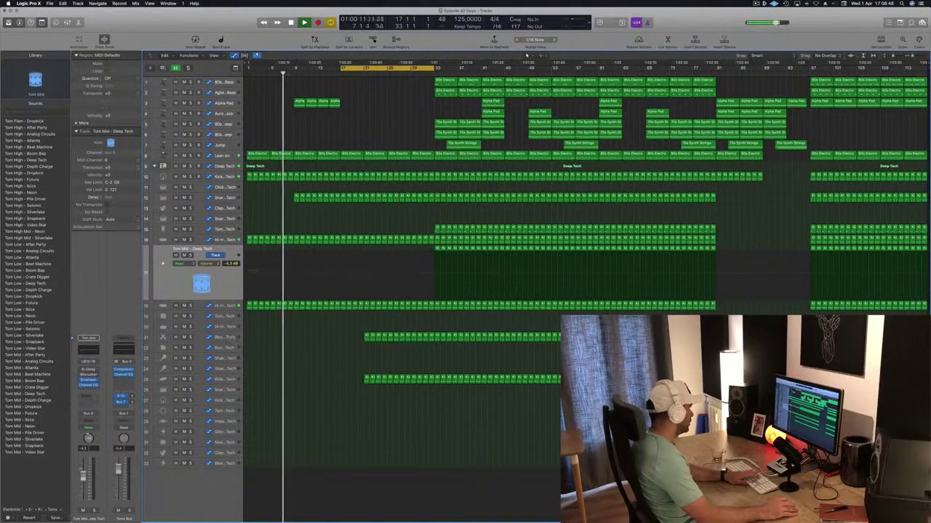
{"action": "left_click", "coordinate": [233, 338]}
{"action": "key", "text": "Delete"}
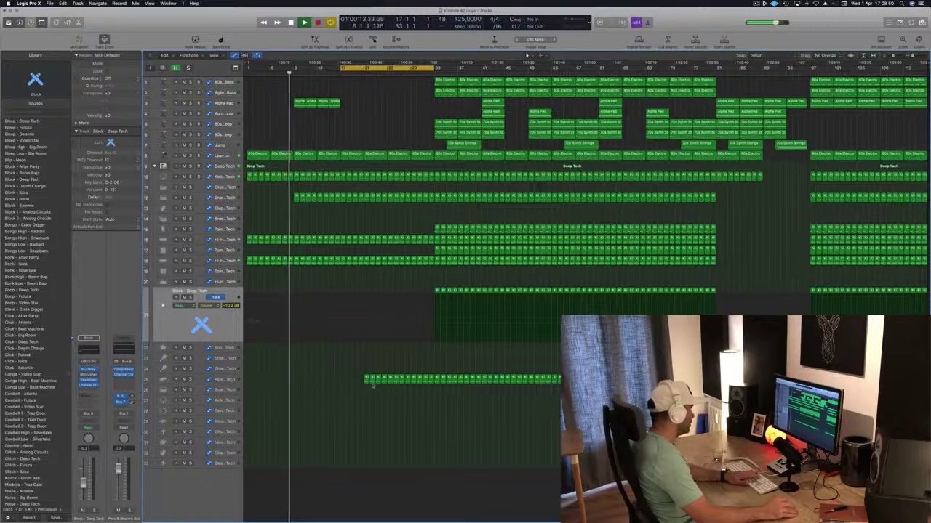
Copy the four Alpha Pad regions starting at bar 9 to bar 17 and save the project.
{"action": "left_click_drag", "start_coordinate": [287, 104], "coordinate": [364, 105]}
{"action": "left_click_drag", "start_coordinate": [298, 103], "coordinate": [345, 103]}
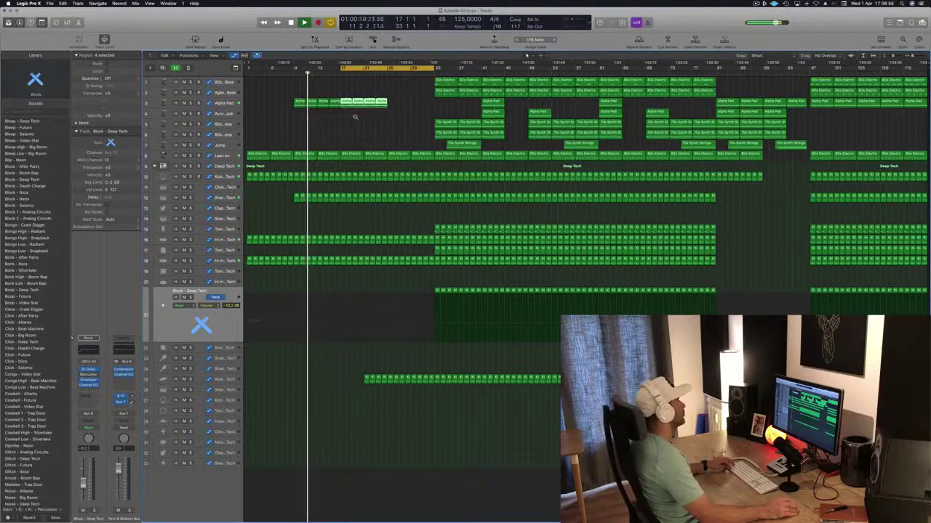
{"action": "key", "text": "super+s"}
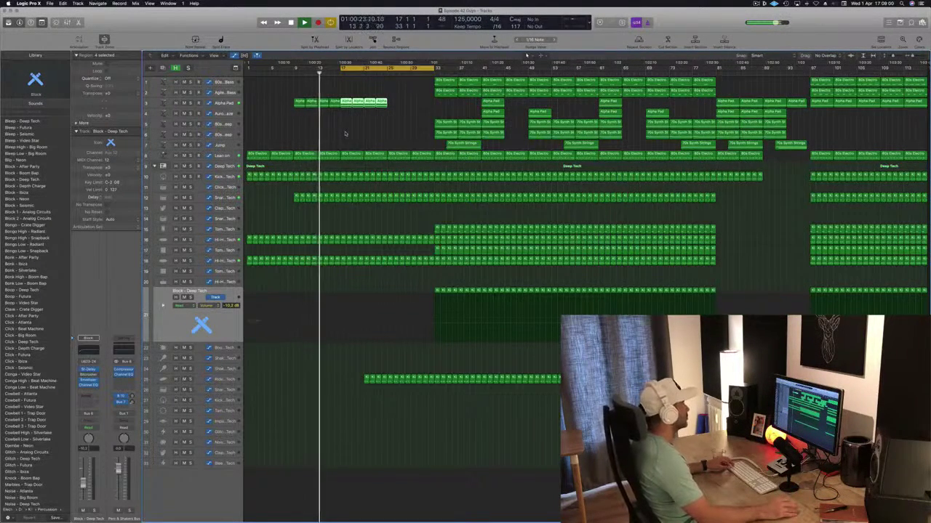
Adjust the Alpha Pad's lower cutoff automation point at bar 17 and play the section from bar 17 to check it.
{"action": "scroll", "coordinate": [345, 134], "scroll_direction": "up", "scroll_amount": 3}
{"action": "scroll", "coordinate": [342, 166], "scroll_direction": "left", "scroll_amount": 1}
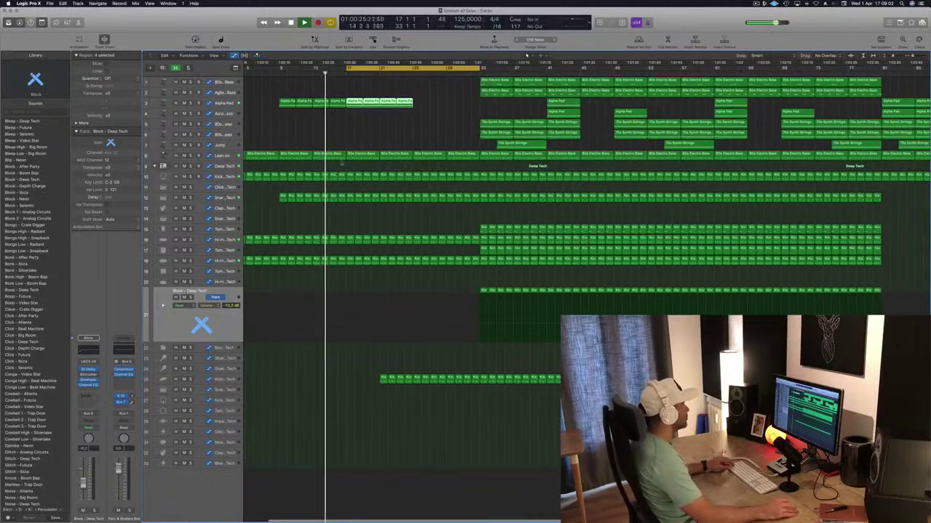
{"action": "left_click", "coordinate": [339, 154]}
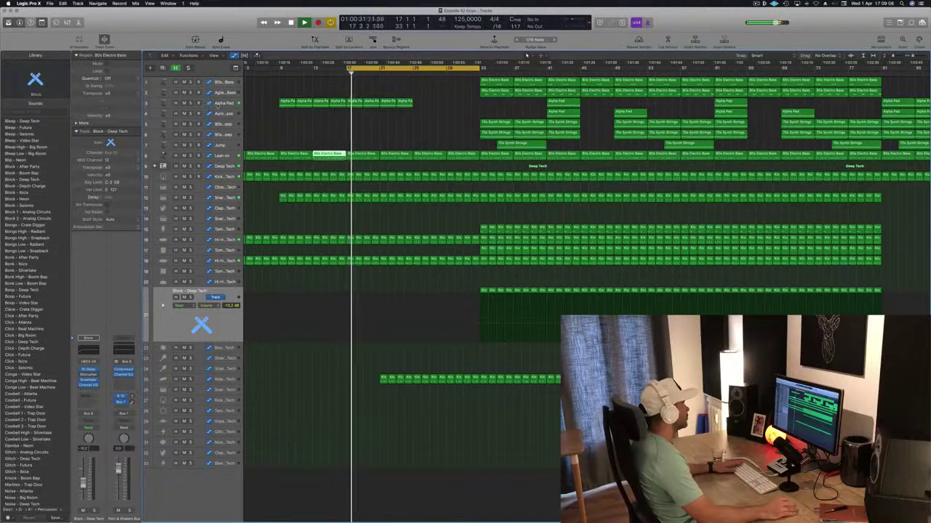
{"action": "left_click", "coordinate": [216, 107]}
{"action": "key", "text": "comma"}
{"action": "key", "text": "comma"}
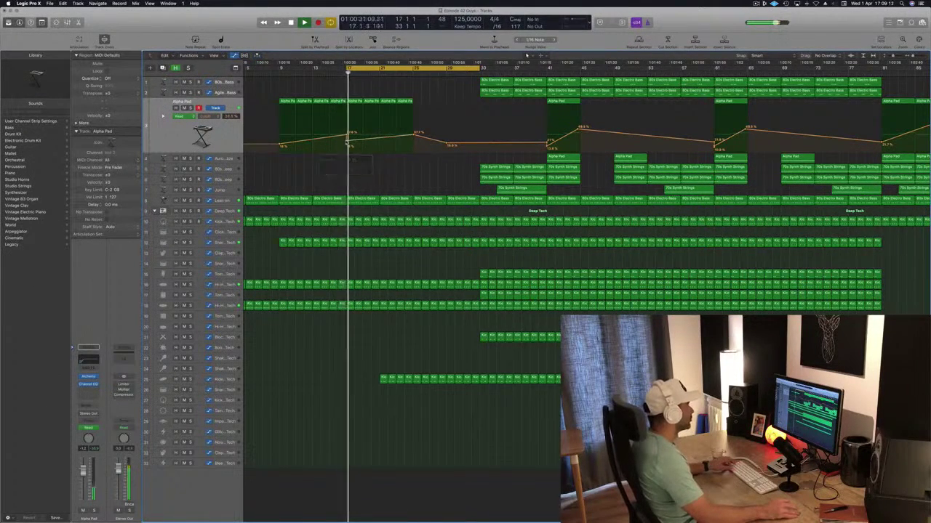
{"action": "scroll", "coordinate": [347, 143], "scroll_direction": "down", "scroll_amount": 2}
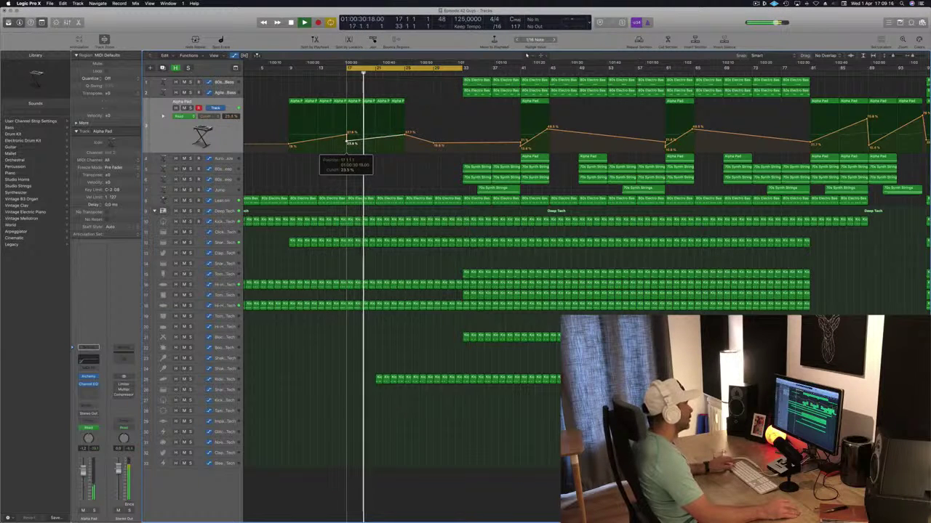
{"action": "key", "text": "space"}
{"action": "scroll", "coordinate": [299, 166], "scroll_direction": "down", "scroll_amount": 1}
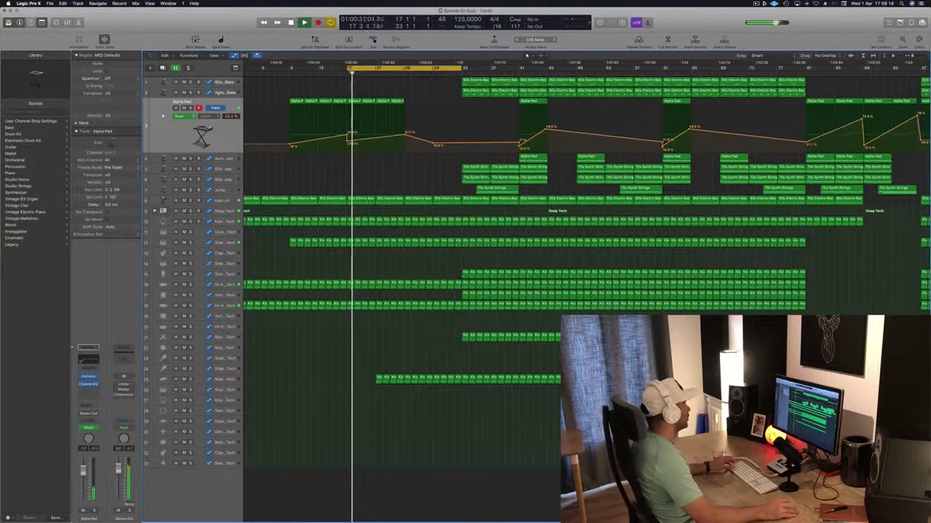
Select the Lean on track, check its Channel EQ during playback, and lower the track volume to -17.6 dB.
{"action": "left_click", "coordinate": [228, 201]}
{"action": "key", "text": "space"}
{"action": "key", "text": "space"}
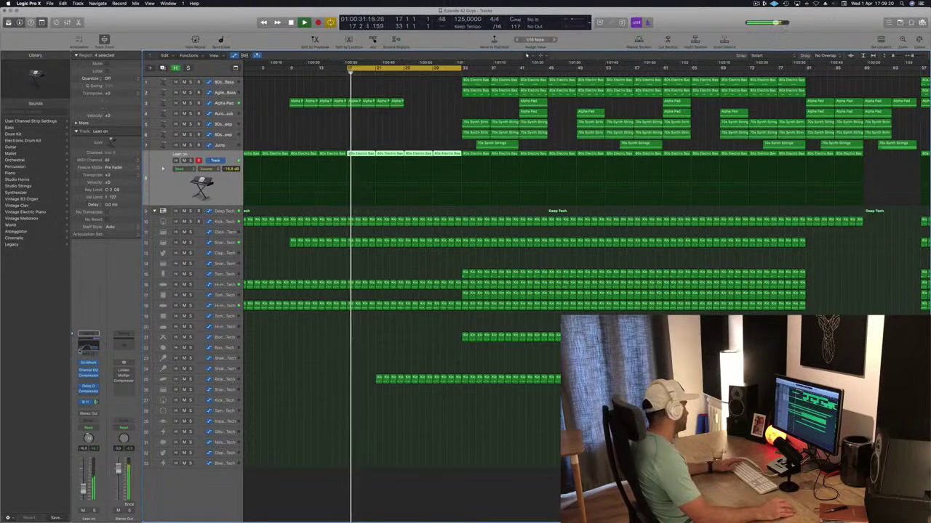
{"action": "left_click", "coordinate": [86, 350]}
{"action": "left_click_drag", "start_coordinate": [84, 488], "coordinate": [85, 493]}
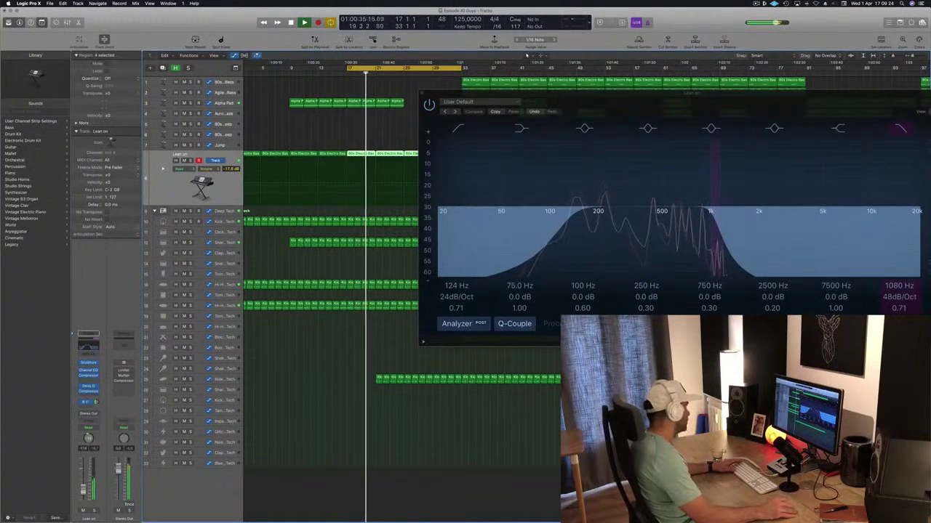
{"action": "key", "text": "v"}
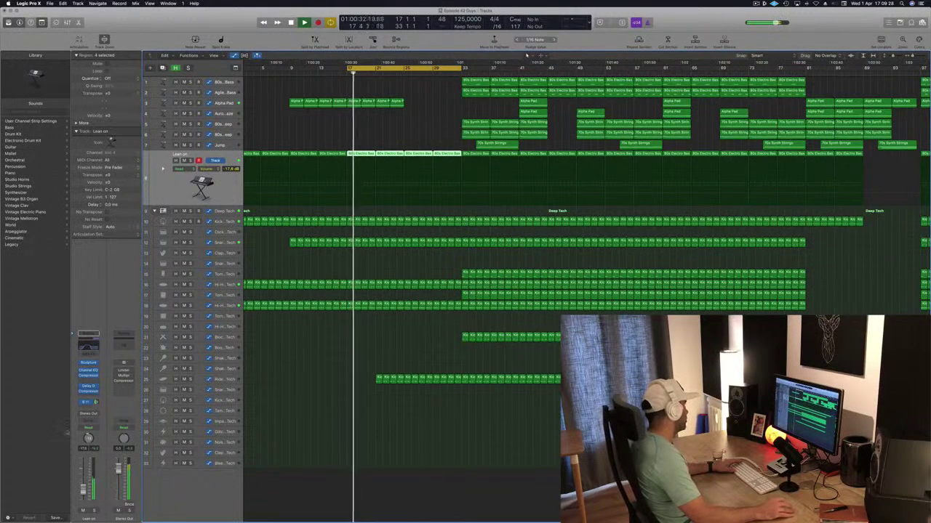
Set the Lean on track's automation to Touch and bring up automation for its Channel EQ high-cut frequency at 1080 Hz.
{"action": "left_click", "coordinate": [94, 428]}
{"action": "left_click", "coordinate": [96, 432]}
{"action": "left_click", "coordinate": [93, 429]}
{"action": "left_click", "coordinate": [91, 436]}
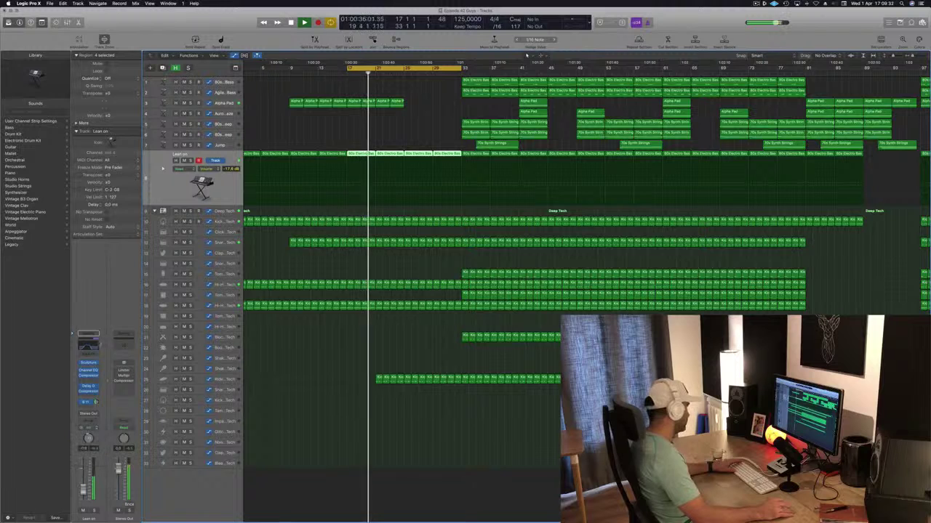
{"action": "left_click", "coordinate": [89, 348]}
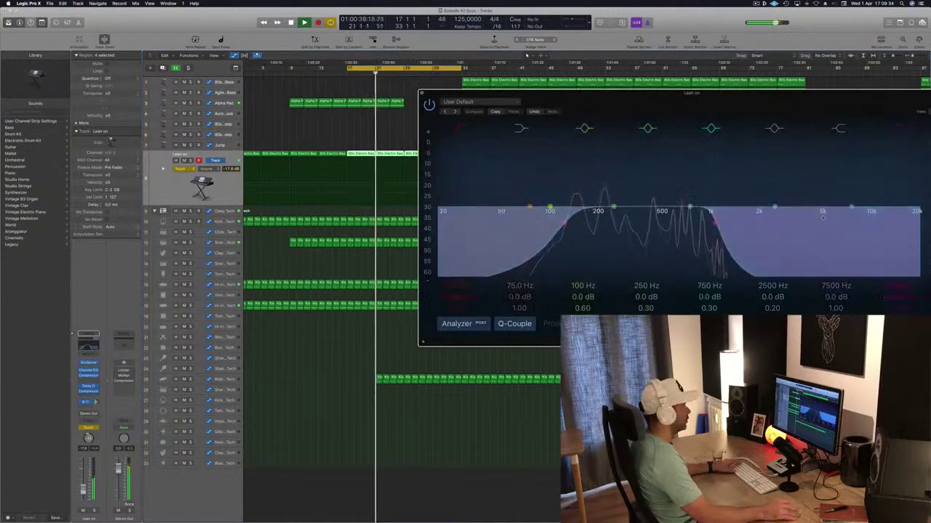
{"action": "left_click_drag", "start_coordinate": [865, 102], "coordinate": [740, 117]}
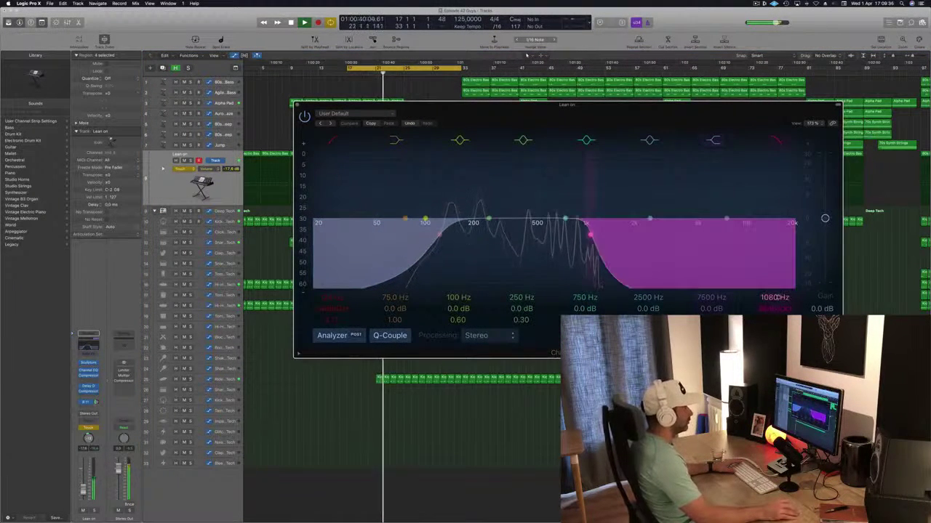
{"action": "left_click", "coordinate": [350, 124]}
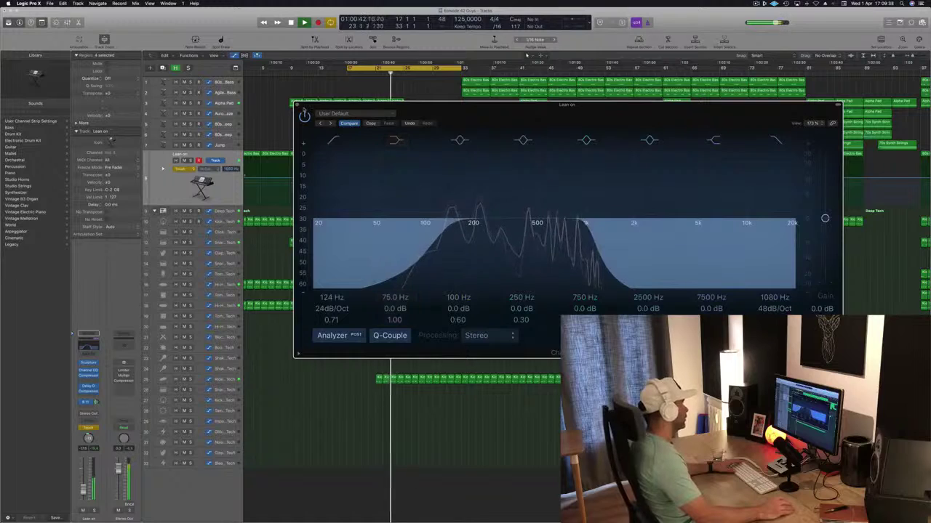
{"action": "left_click", "coordinate": [298, 105]}
Extend the cycle range back to bar 1 so it spans bars 1 to 33, and play from the start.
{"action": "scroll", "coordinate": [358, 169], "scroll_direction": "left", "scroll_amount": 2}
{"action": "key", "text": "space"}
{"action": "scroll", "coordinate": [357, 169], "scroll_direction": "right", "scroll_amount": 1}
{"action": "key", "text": "space"}
{"action": "left_click_drag", "start_coordinate": [412, 179], "coordinate": [249, 177]}
{"action": "scroll", "coordinate": [342, 82], "scroll_direction": "right", "scroll_amount": 1}
{"action": "key", "text": "Return"}
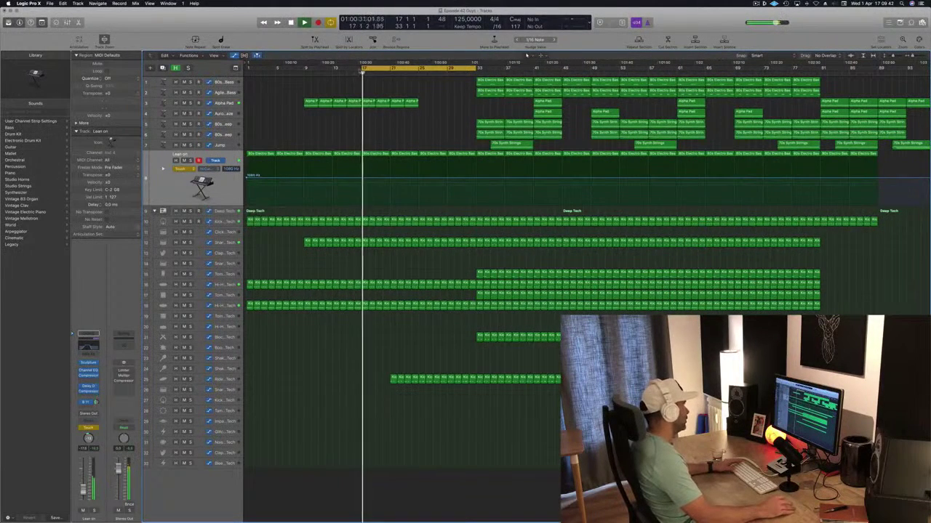
{"action": "left_click_drag", "start_coordinate": [363, 68], "coordinate": [247, 69]}
{"action": "key", "text": "Return"}
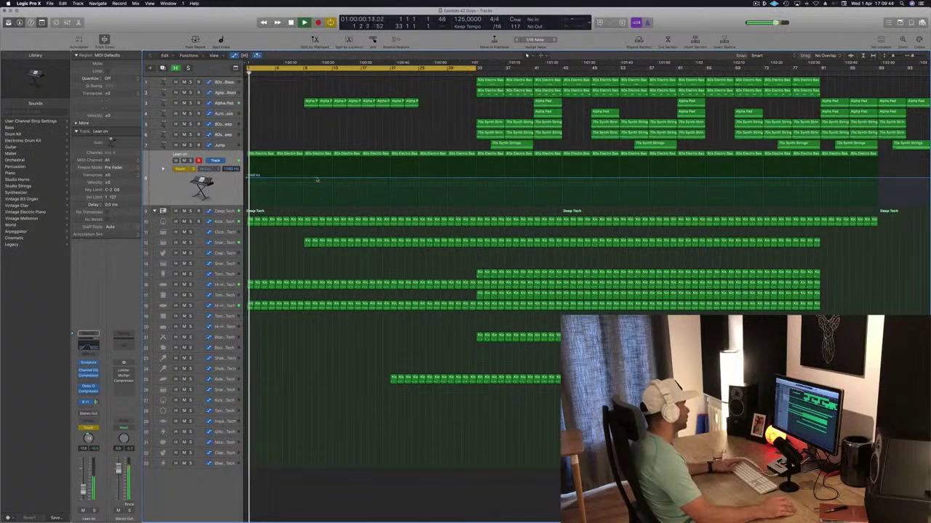
Shape the Lean on high-cut automation to rise gradually through points at bars 1, 9 and 17, with the track in Read mode.
{"action": "left_click", "coordinate": [305, 179]}
{"action": "left_click_drag", "start_coordinate": [248, 178], "coordinate": [248, 186]}
{"action": "left_click", "coordinate": [179, 169]}
{"action": "left_click", "coordinate": [179, 160]}
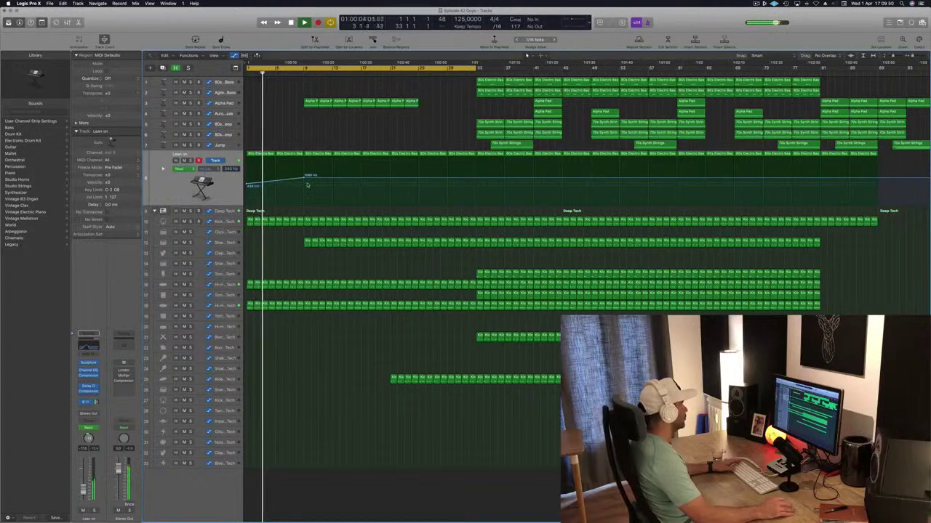
{"action": "left_click_drag", "start_coordinate": [304, 178], "coordinate": [304, 182]}
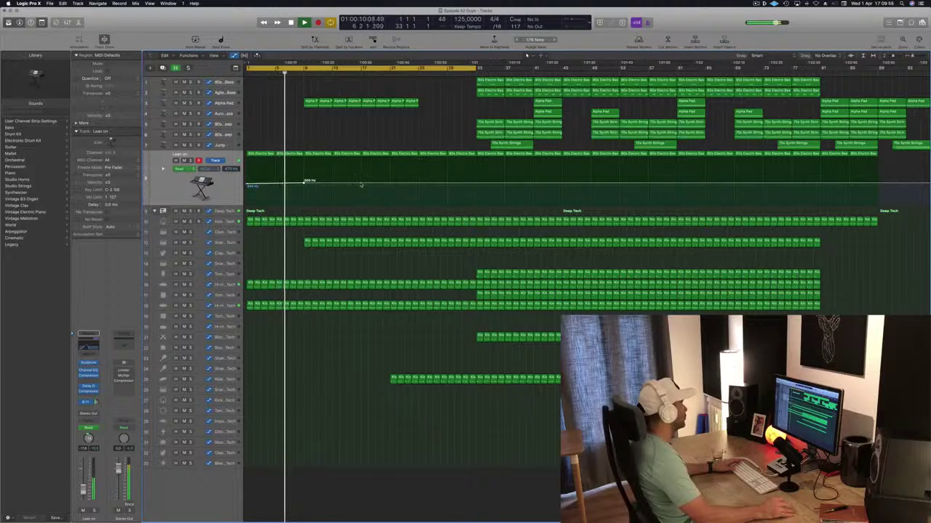
{"action": "left_click_drag", "start_coordinate": [361, 183], "coordinate": [362, 179]}
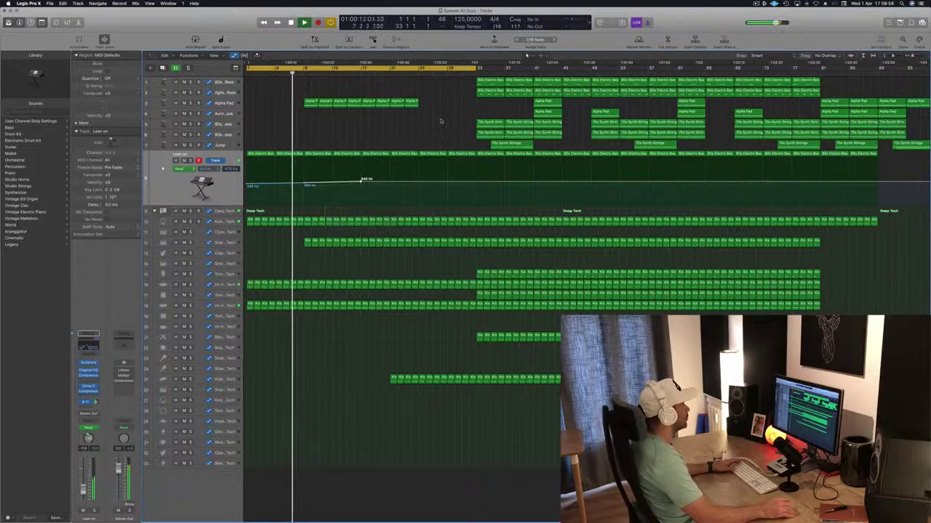
Try the upper 70s Synth Strings region from bar 33 at bar 1, listen to it, and delete it.
{"action": "left_click", "coordinate": [489, 122]}
{"action": "left_click_drag", "start_coordinate": [490, 123], "coordinate": [260, 124]}
{"action": "key", "text": "Return"}
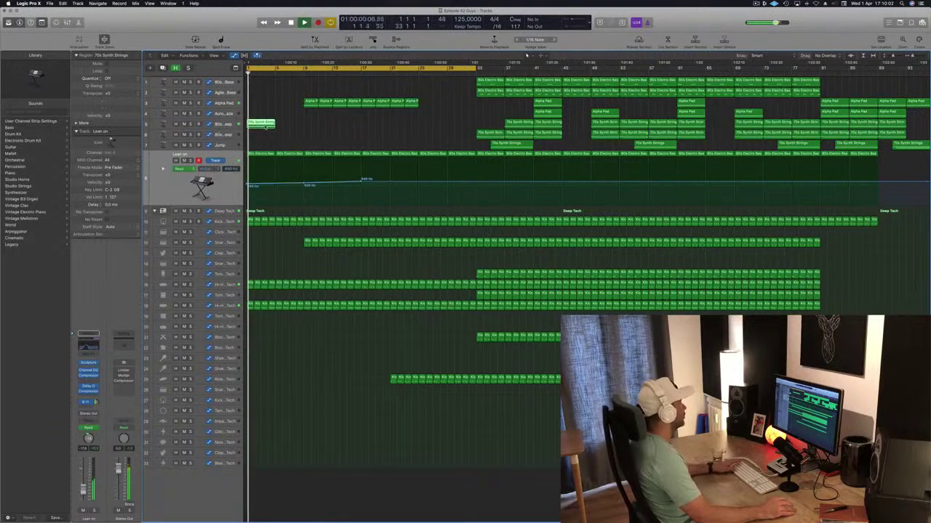
{"action": "key", "text": "space"}
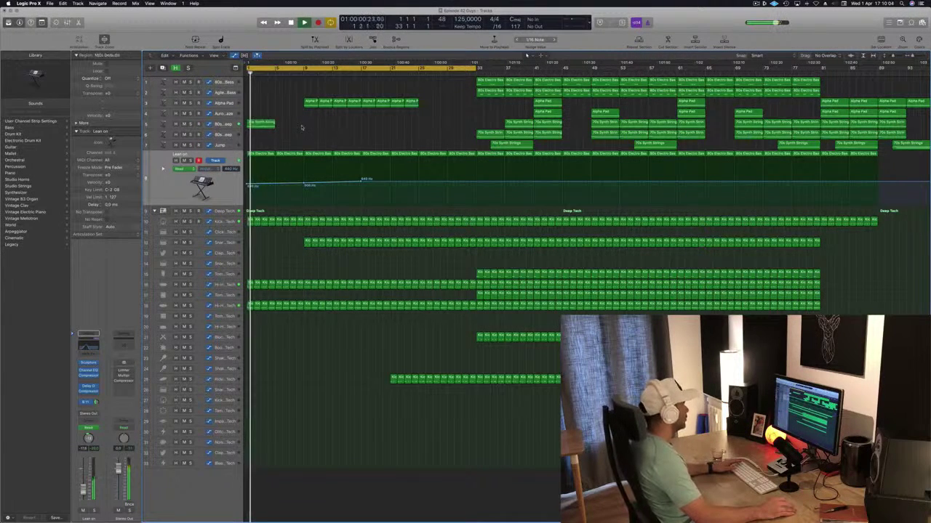
{"action": "key", "text": "BackSpace"}
{"action": "key", "text": "space"}
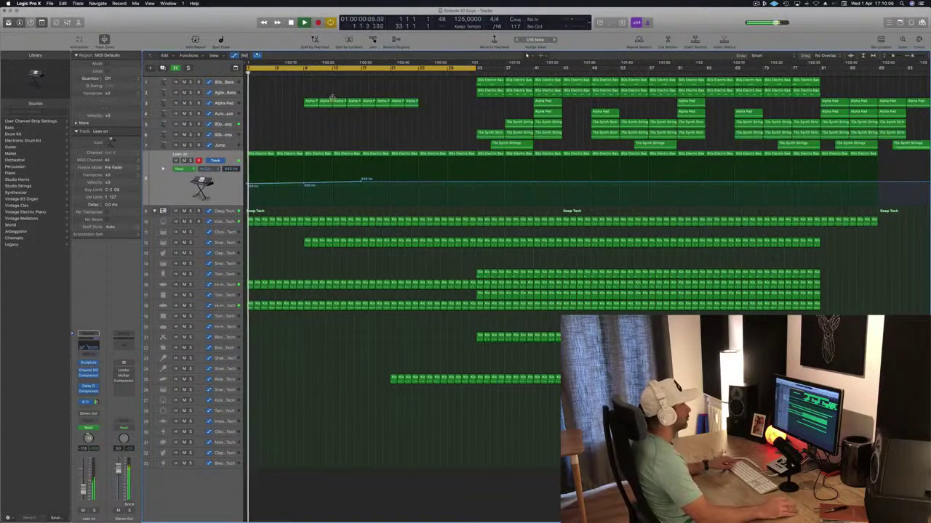
Copy the Aurora Haze track's Alpha Pad region from bar 41 to bar 1, split it at bar 3 and delete the second half.
{"action": "left_click_drag", "start_coordinate": [547, 111], "coordinate": [261, 113]}
{"action": "key", "text": "space"}
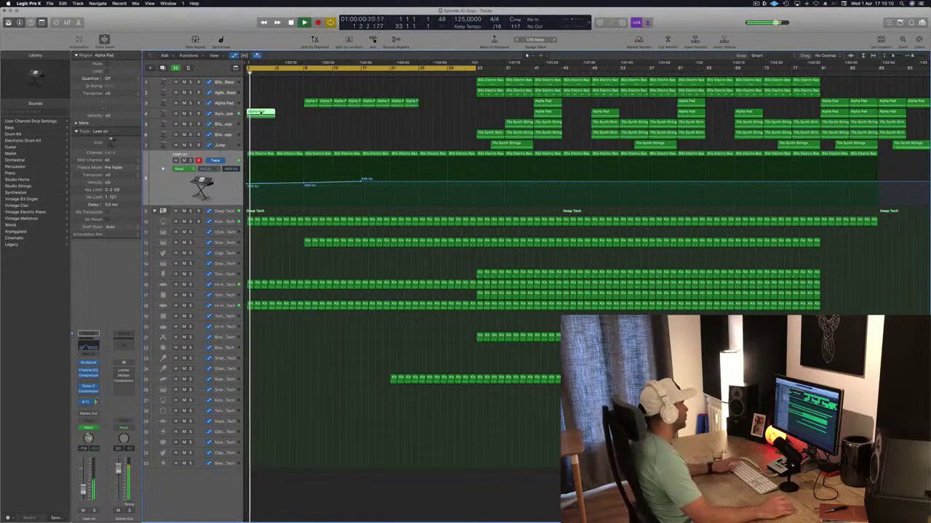
{"action": "double_click", "coordinate": [261, 113]}
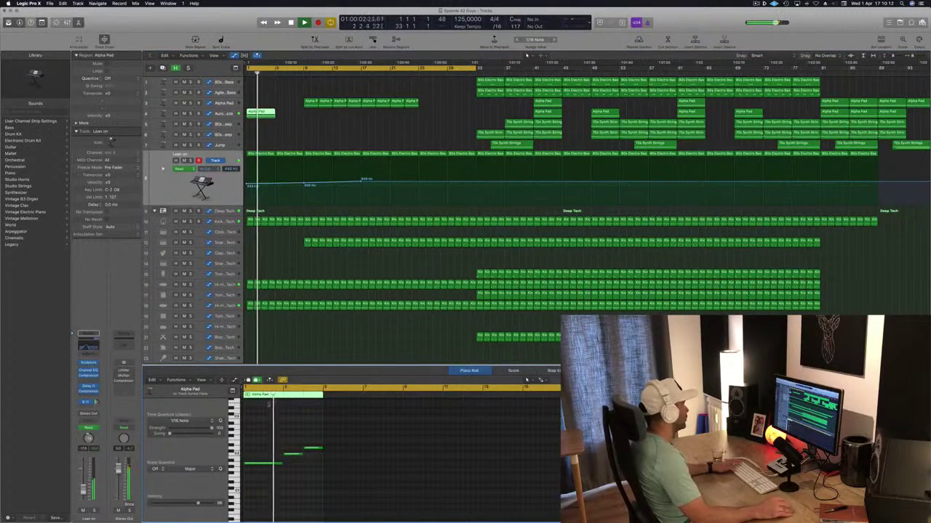
{"action": "key", "text": "space"}
{"action": "double_click", "coordinate": [260, 114], "text": "super"}
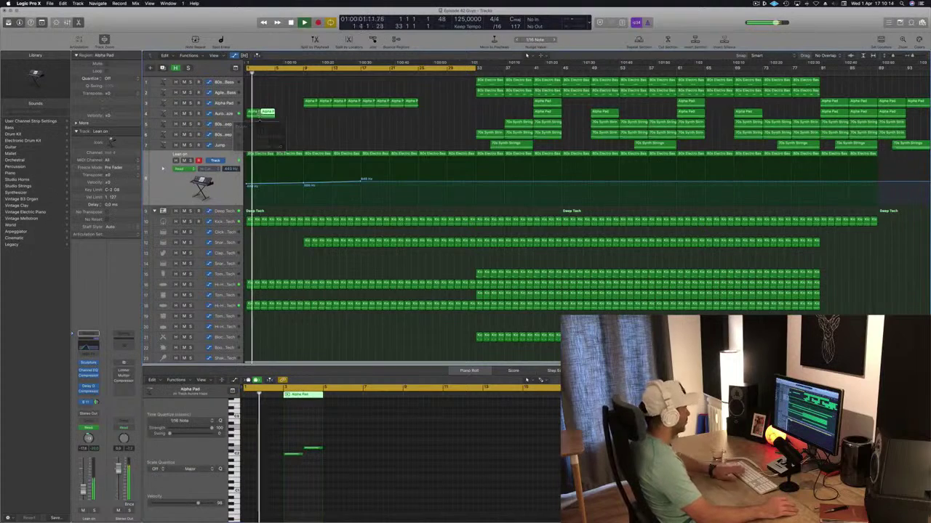
{"action": "key", "text": "Delete"}
{"action": "key", "text": "space"}
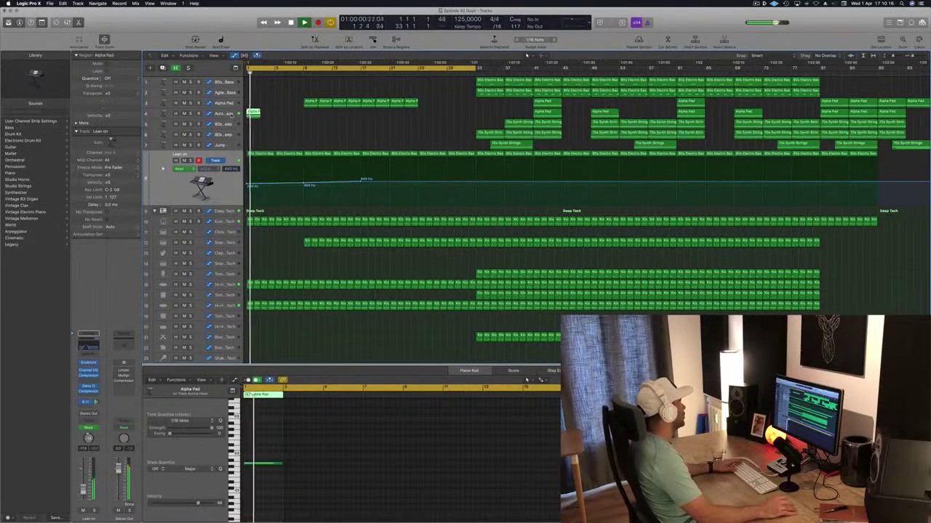
Create a software instrument track below Aurora Haze and move the bar 1 Alpha Pad region onto it.
{"action": "left_click", "coordinate": [230, 114]}
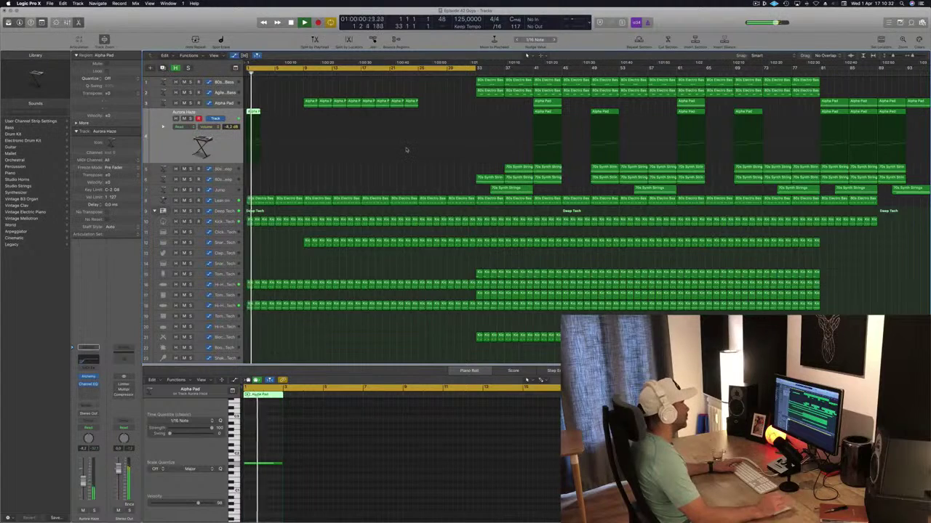
{"action": "key", "text": "alt+super+s"}
{"action": "left_click_drag", "start_coordinate": [253, 113], "coordinate": [256, 130]}
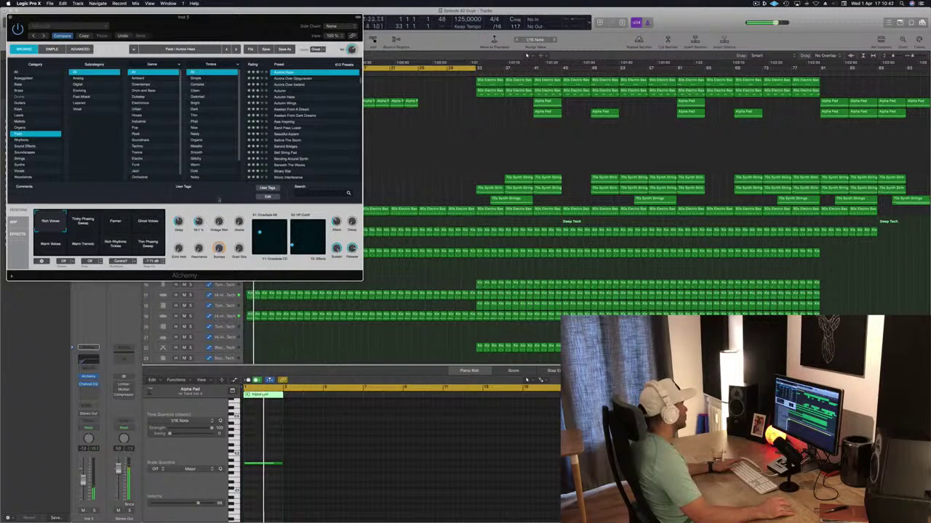
Choose the Panner performance snapshot in Alchemy for the new Inst 5 track and lower the track's volume slightly.
{"action": "left_click_drag", "start_coordinate": [270, 21], "coordinate": [622, 93]}
{"action": "key", "text": "space"}
{"action": "left_click", "coordinate": [465, 296]}
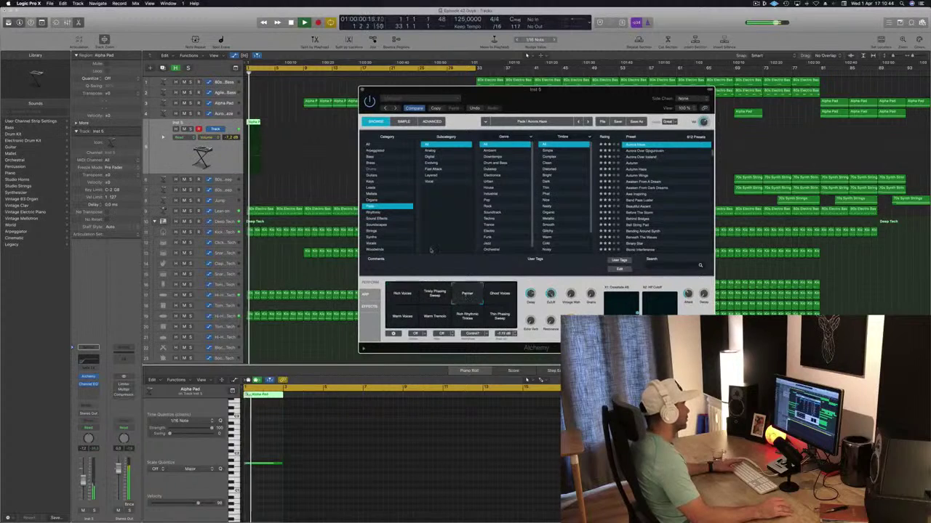
{"action": "left_click_drag", "start_coordinate": [83, 481], "coordinate": [83, 484]}
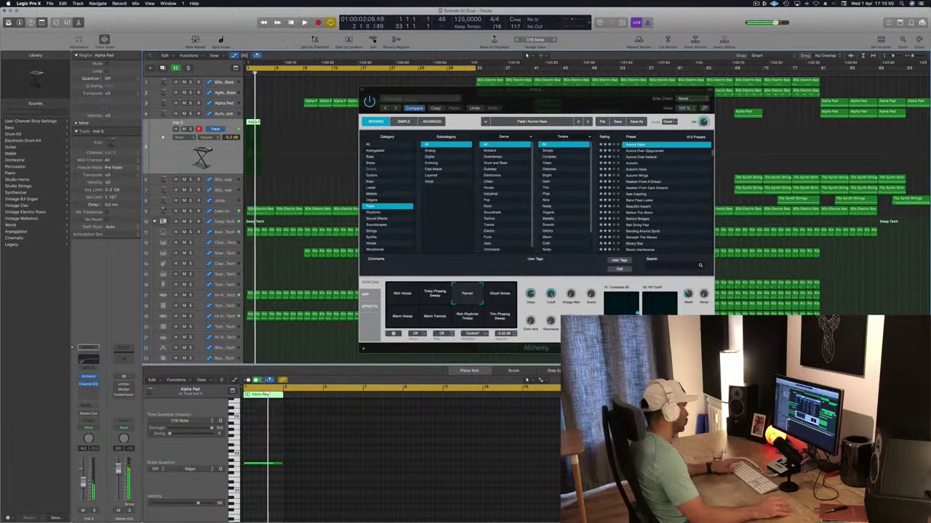
Shorten the note in the bar 1 Alpha Pad region to one bar and add a Bus 3 send to Inst 5.
{"action": "left_click", "coordinate": [279, 465]}
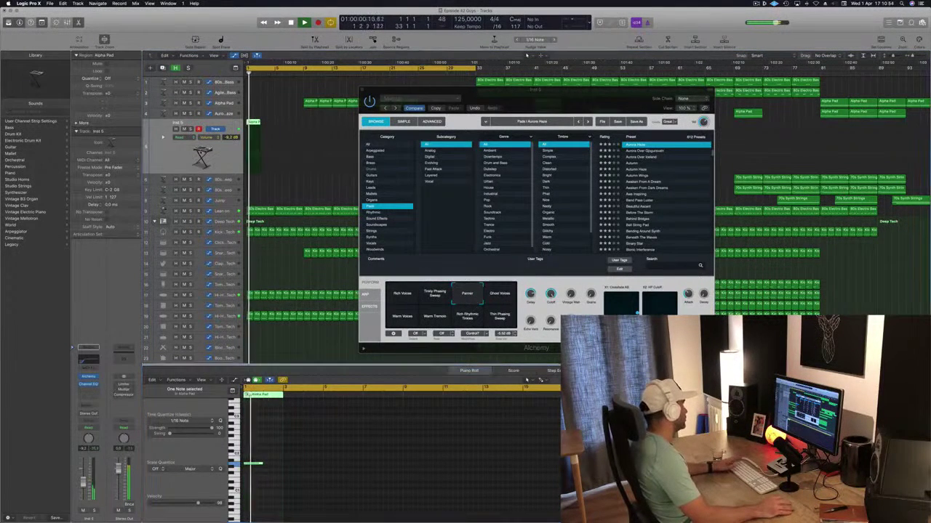
{"action": "left_click", "coordinate": [86, 405]}
{"action": "mouse_move", "coordinate": [86, 416]}
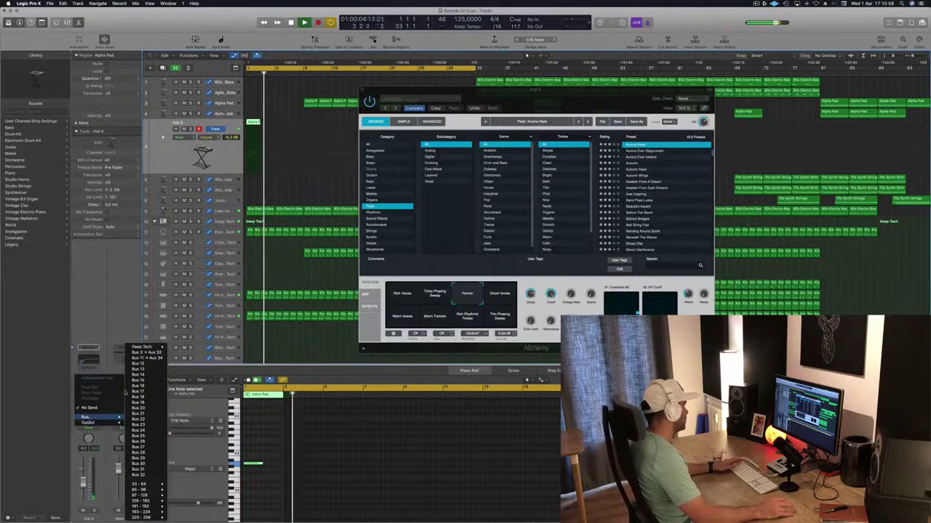
{"action": "left_click", "coordinate": [145, 352]}
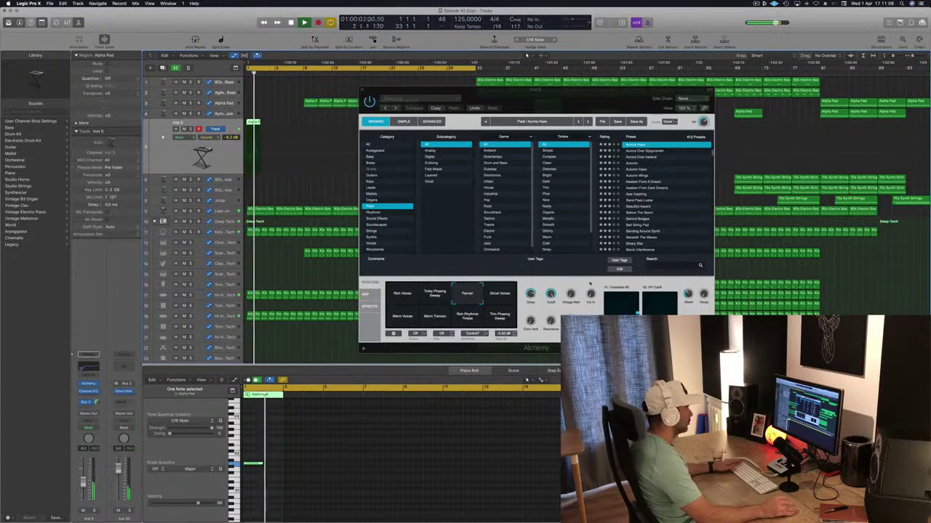
Audition Alchemy's other performance snapshots, including Ghost Voices, Warm Voices and Thin Phasing Sweep, and return to Panner.
{"action": "left_click", "coordinate": [501, 297]}
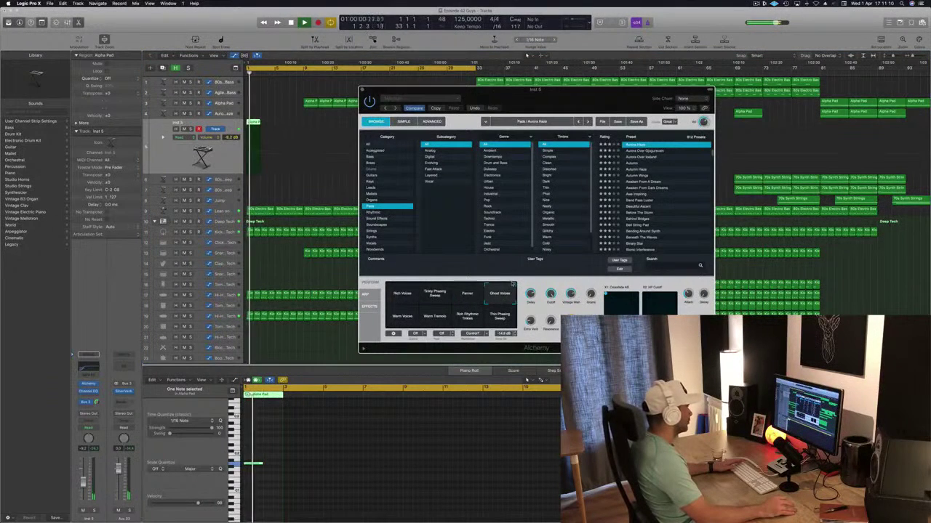
{"action": "left_click", "coordinate": [397, 320]}
{"action": "left_click", "coordinate": [438, 323]}
{"action": "left_click", "coordinate": [468, 317]}
{"action": "left_click", "coordinate": [500, 317]}
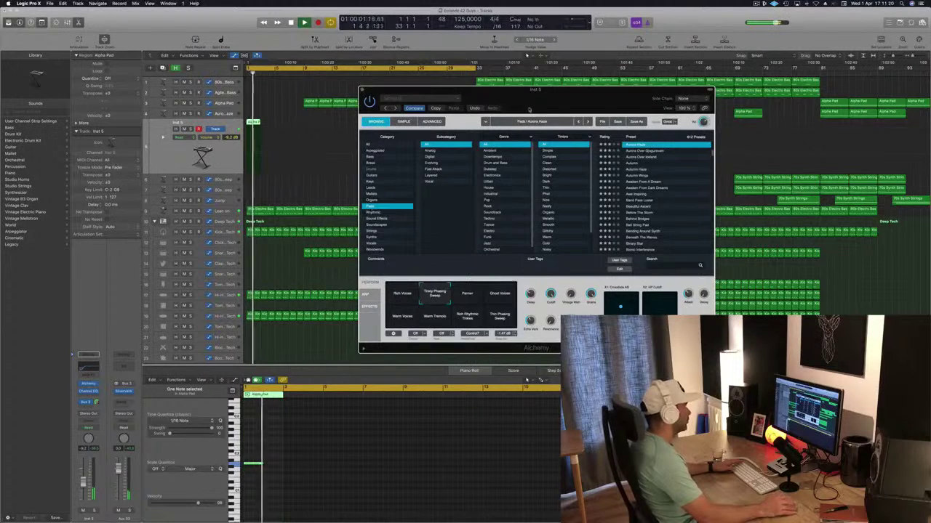
{"action": "left_click", "coordinate": [404, 291]}
{"action": "left_click", "coordinate": [468, 295]}
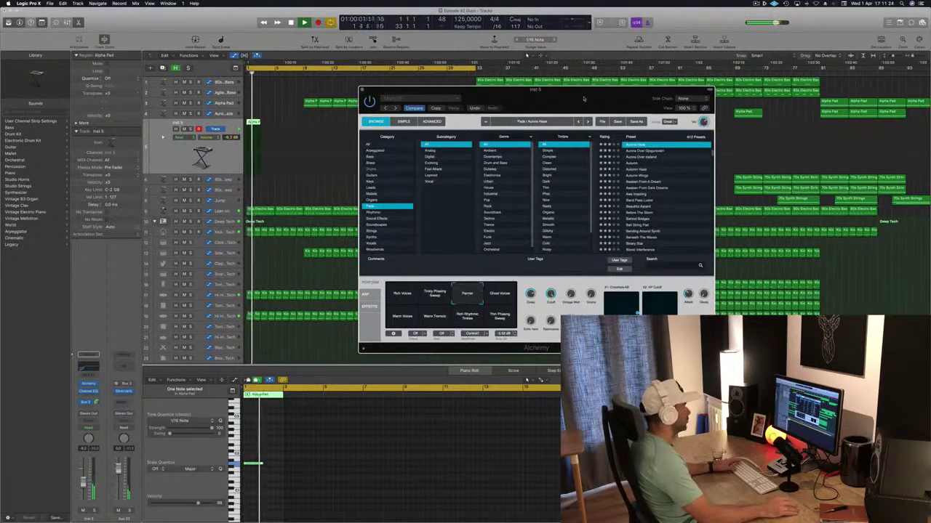
Close the Alchemy window, lower the Inst 5 track's volume to -13.2 dB and save the project.
{"action": "left_click_drag", "start_coordinate": [583, 98], "coordinate": [496, 141]}
{"action": "left_click", "coordinate": [276, 135]}
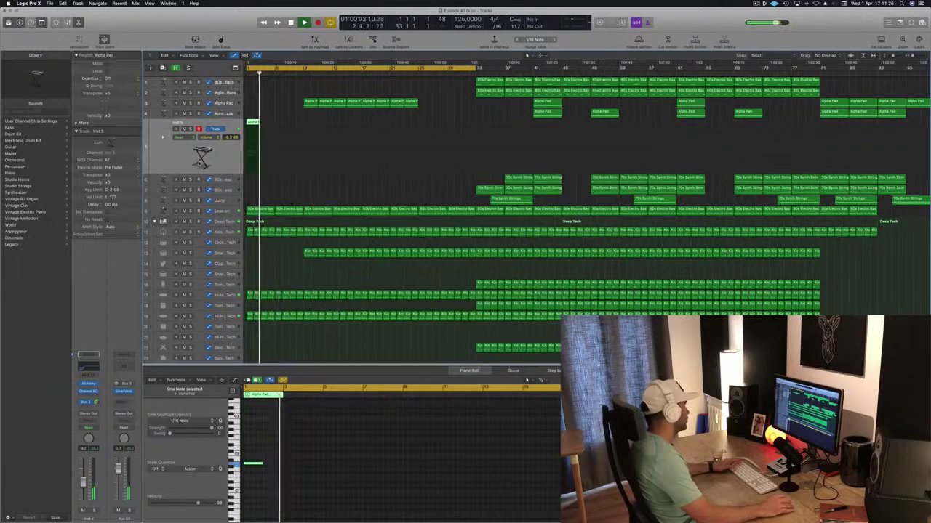
{"action": "left_click_drag", "start_coordinate": [84, 483], "coordinate": [85, 488]}
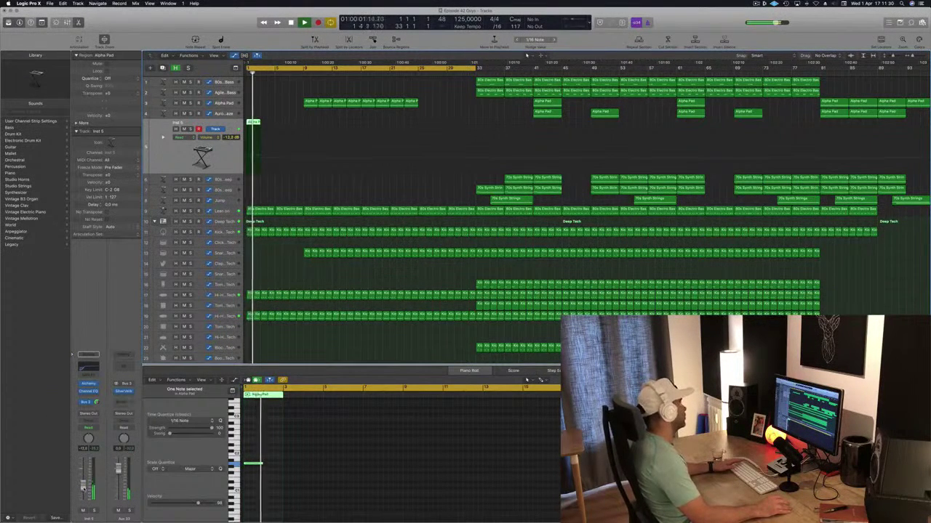
{"action": "key", "text": "super+s"}
Save the project while replaying the intro from bar 1, and show the Lean on track's filter automation.
{"action": "scroll", "coordinate": [310, 176], "scroll_direction": "right", "scroll_amount": 3}
{"action": "scroll", "coordinate": [312, 181], "scroll_direction": "left", "scroll_amount": 4}
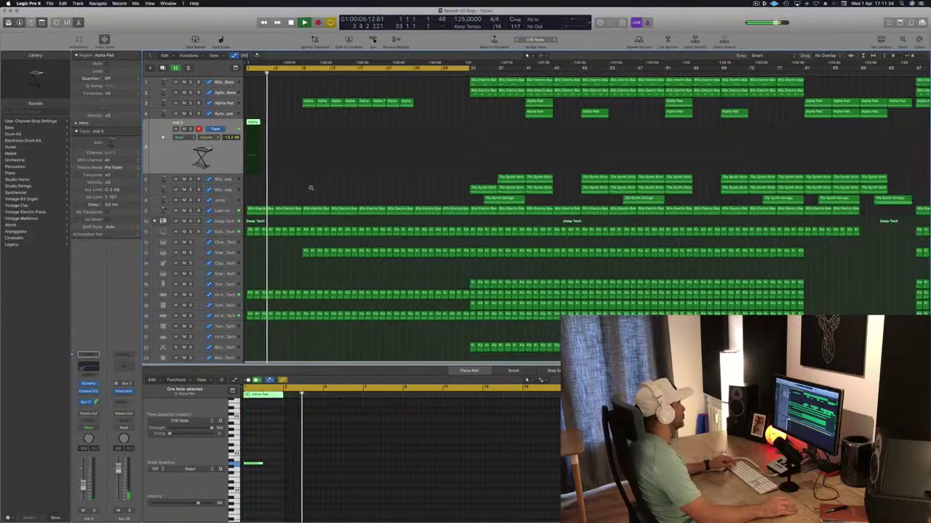
{"action": "scroll", "coordinate": [311, 188], "scroll_direction": "down", "scroll_amount": 2}
{"action": "key", "text": "Return"}
{"action": "key", "text": "super+s"}
{"action": "scroll", "coordinate": [308, 196], "scroll_direction": "up", "scroll_amount": 2}
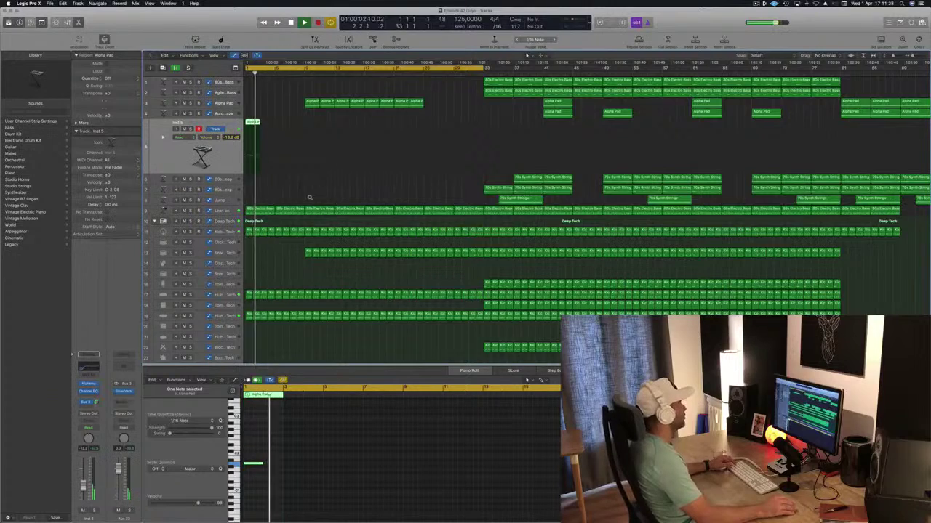
{"action": "scroll", "coordinate": [309, 197], "scroll_direction": "down", "scroll_amount": 2}
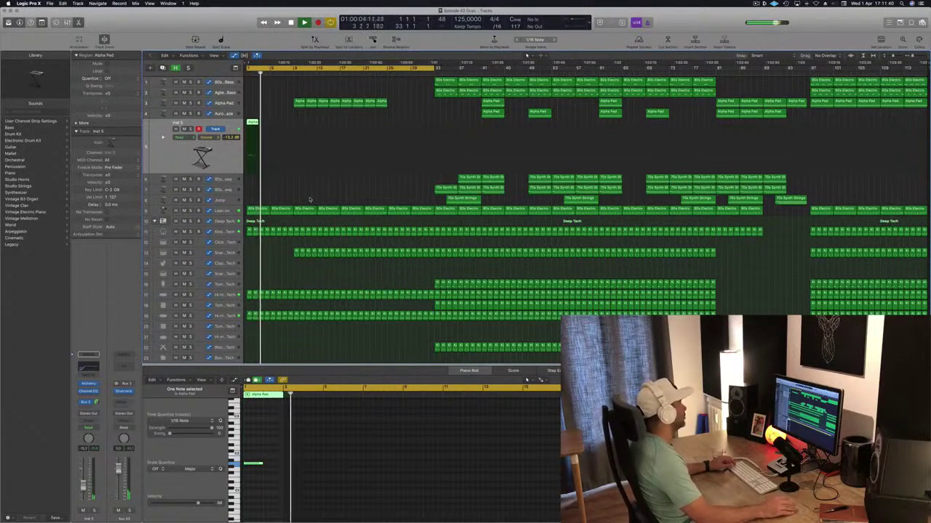
{"action": "left_click", "coordinate": [235, 209]}
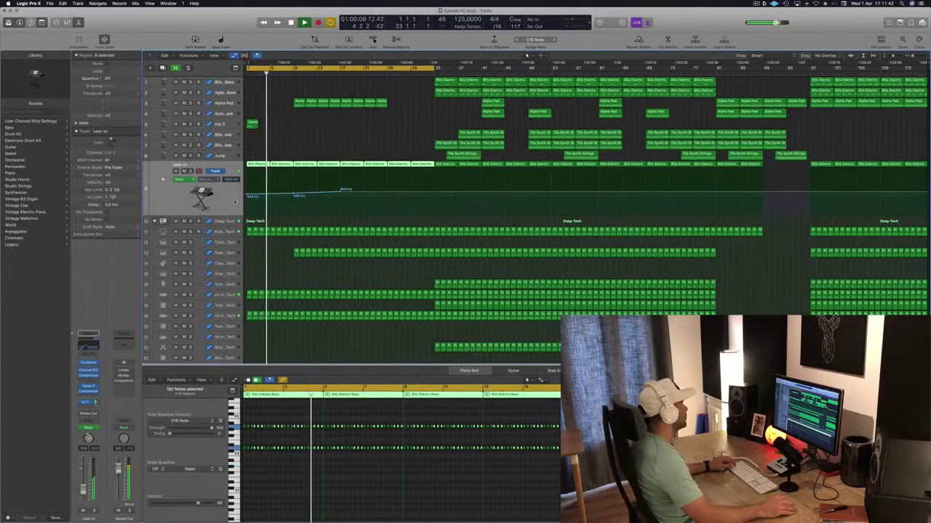
Shape the Lean on track's High Cut Frequency automation to drop sharply at bar 9 and rise again until bar 17.
{"action": "left_click_drag", "start_coordinate": [293, 195], "coordinate": [294, 197]}
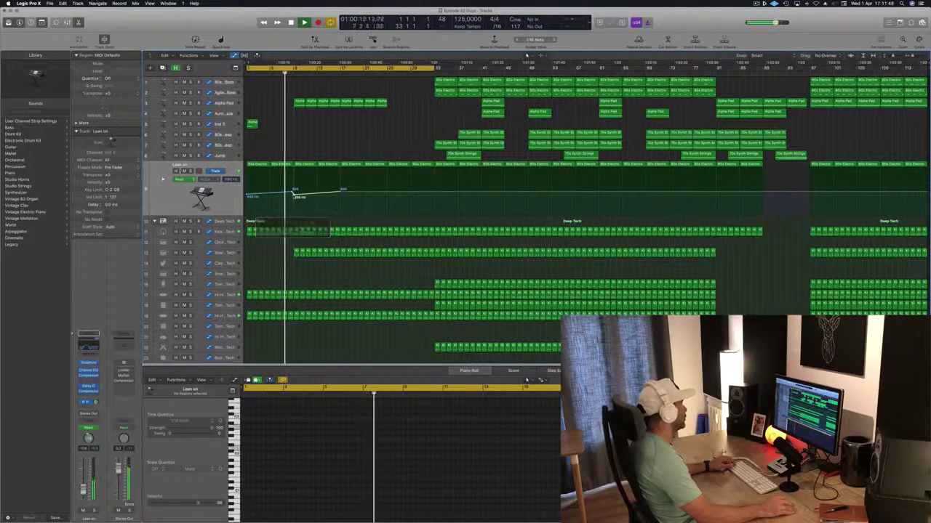
{"action": "scroll", "coordinate": [306, 234], "scroll_direction": "right", "scroll_amount": 5}
{"action": "scroll", "coordinate": [309, 193], "scroll_direction": "down", "scroll_amount": 3}
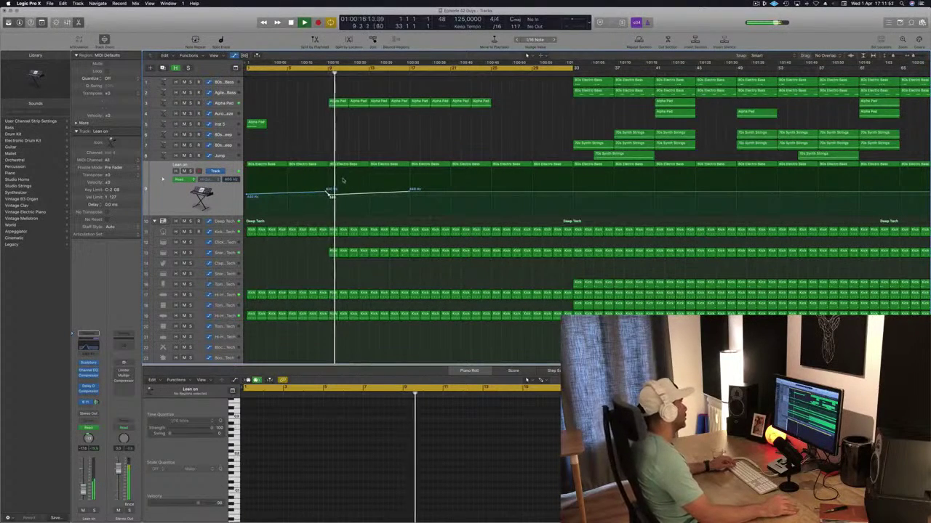
{"action": "key", "text": "Return"}
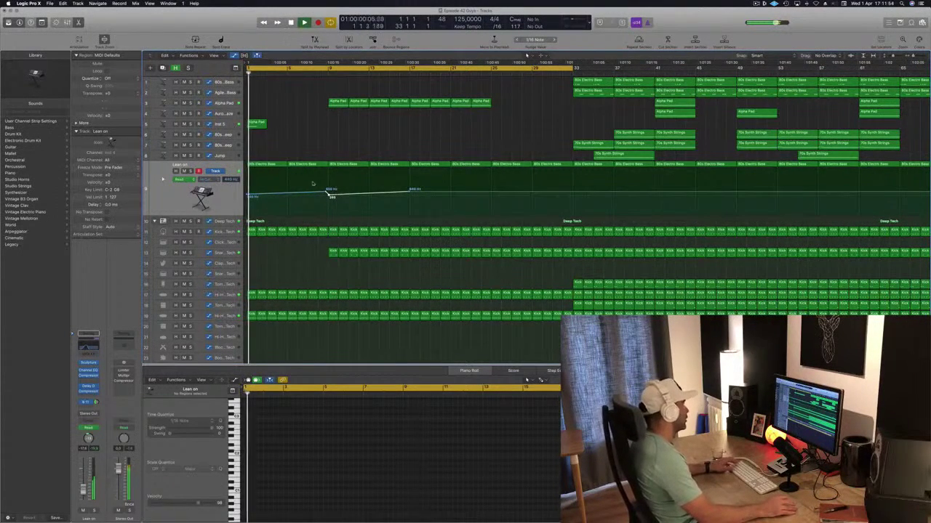
{"action": "mouse_move", "coordinate": [329, 192]}
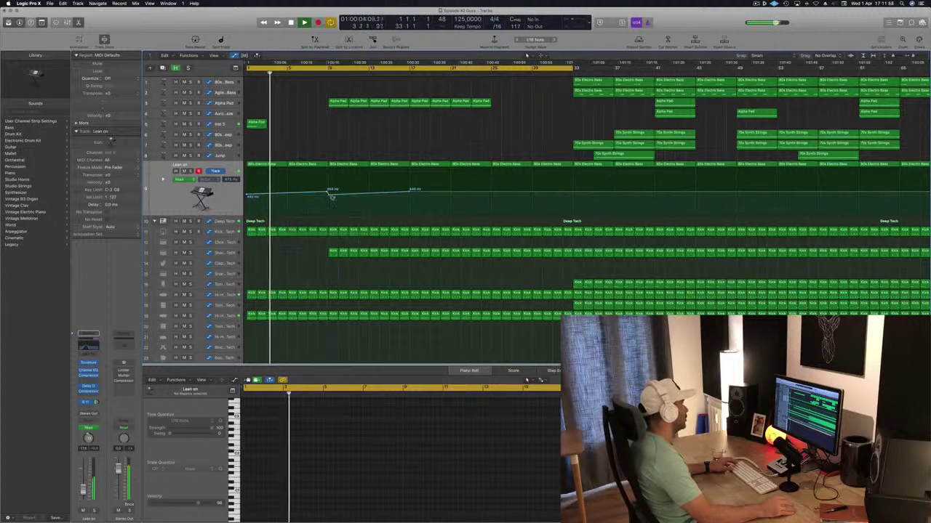
{"action": "left_click_drag", "start_coordinate": [329, 192], "coordinate": [329, 196]}
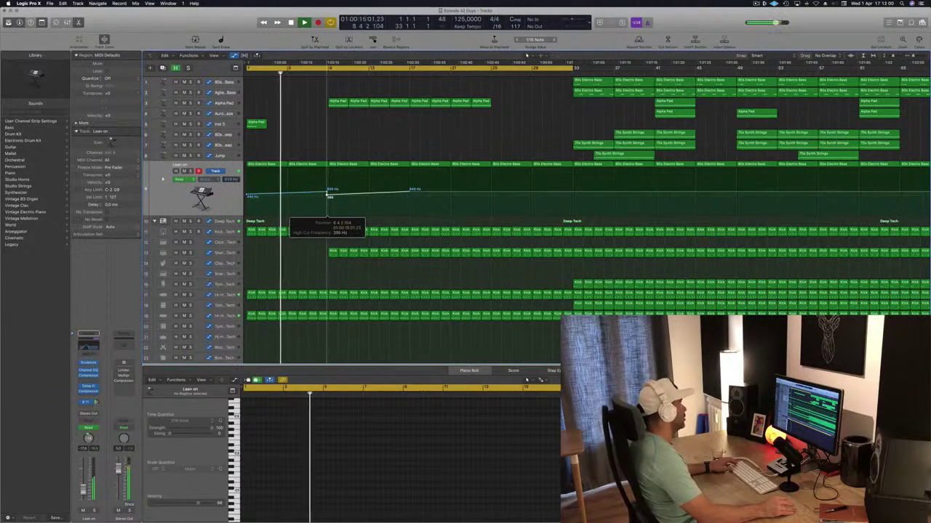
Duplicate the Inst 5 track with its settings and copy the bar 1 Alpha Pad region onto the new track at bar 9.
{"action": "left_click", "coordinate": [216, 124]}
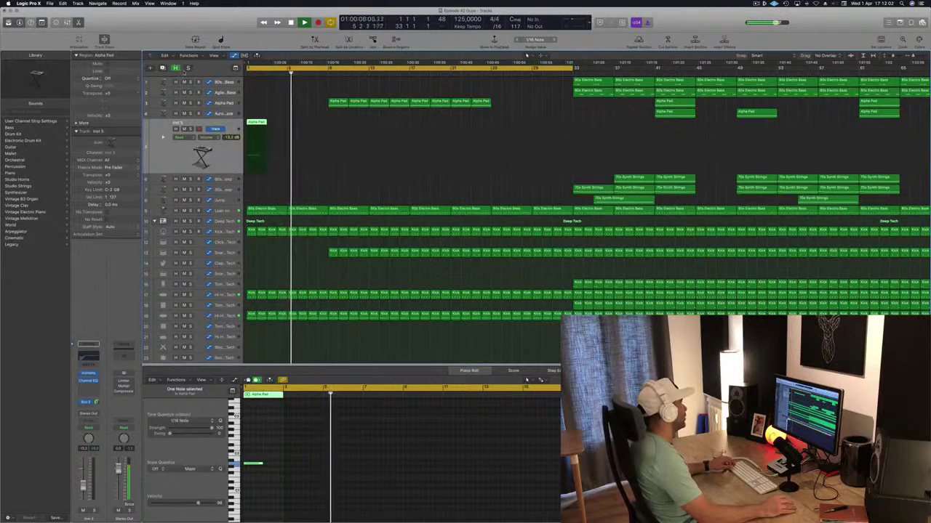
{"action": "key", "text": "super+d"}
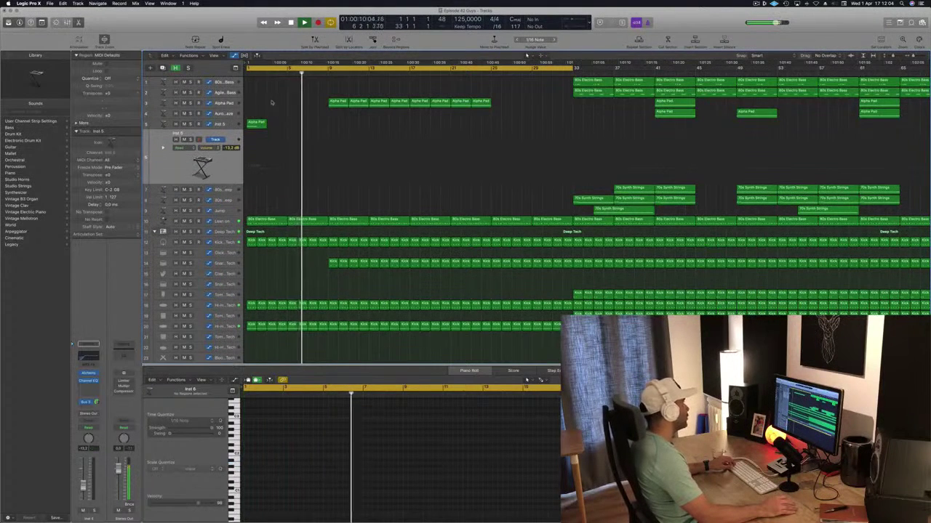
{"action": "left_click", "coordinate": [254, 122]}
{"action": "left_click_drag", "start_coordinate": [254, 122], "coordinate": [331, 135]}
Audition Alchemy's Rich Rhythmic Tinkles and Warm Tremolo snapshots on Inst 6 from bar 9, settle on Thin Phasing Sweep and close Alchemy.
{"action": "left_click", "coordinate": [88, 373]}
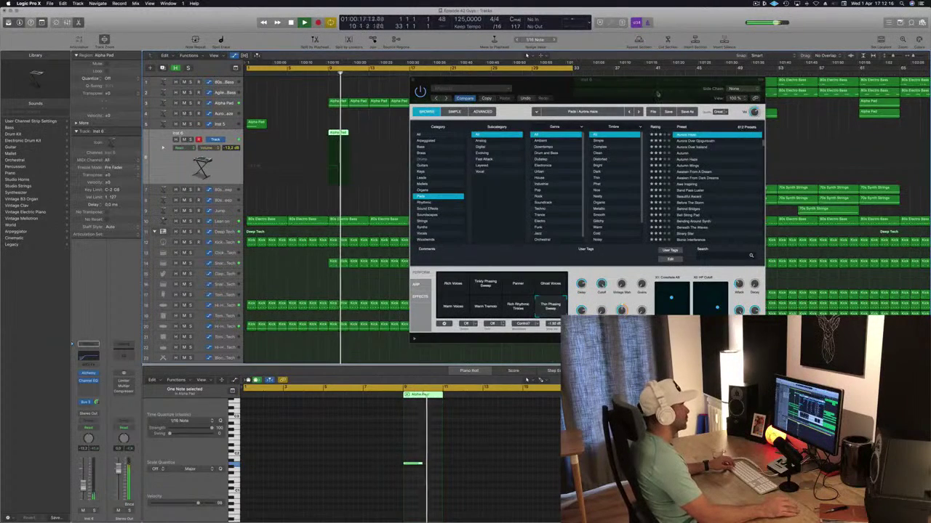
{"action": "left_click_drag", "start_coordinate": [578, 88], "coordinate": [445, 195]}
{"action": "left_click", "coordinate": [386, 417]}
{"action": "left_click", "coordinate": [331, 73]}
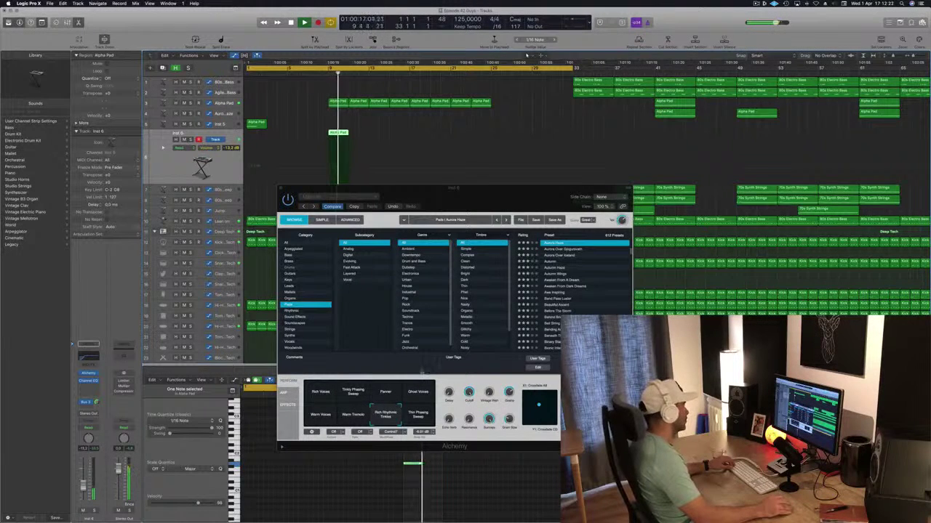
{"action": "left_click", "coordinate": [351, 416]}
{"action": "left_click", "coordinate": [327, 73]}
{"action": "left_click", "coordinate": [427, 422]}
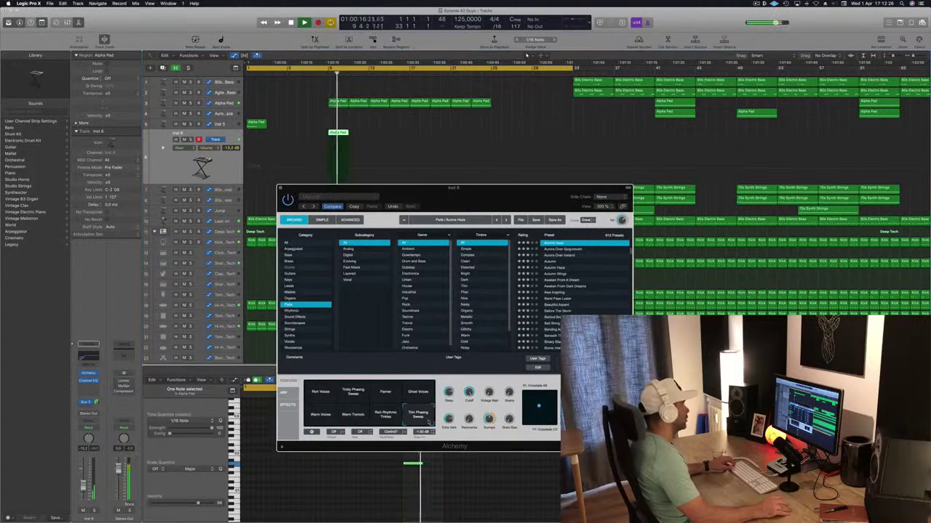
{"action": "left_click", "coordinate": [327, 73]}
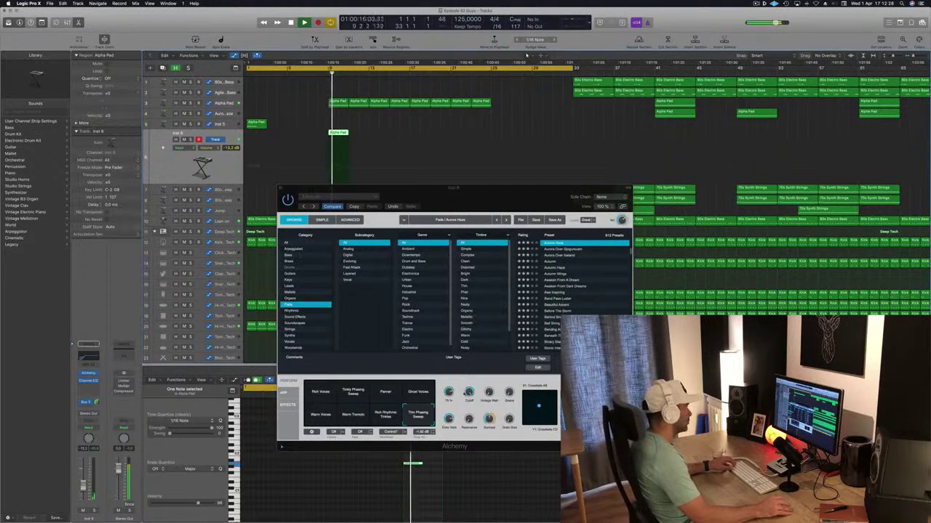
{"action": "left_click", "coordinate": [280, 188]}
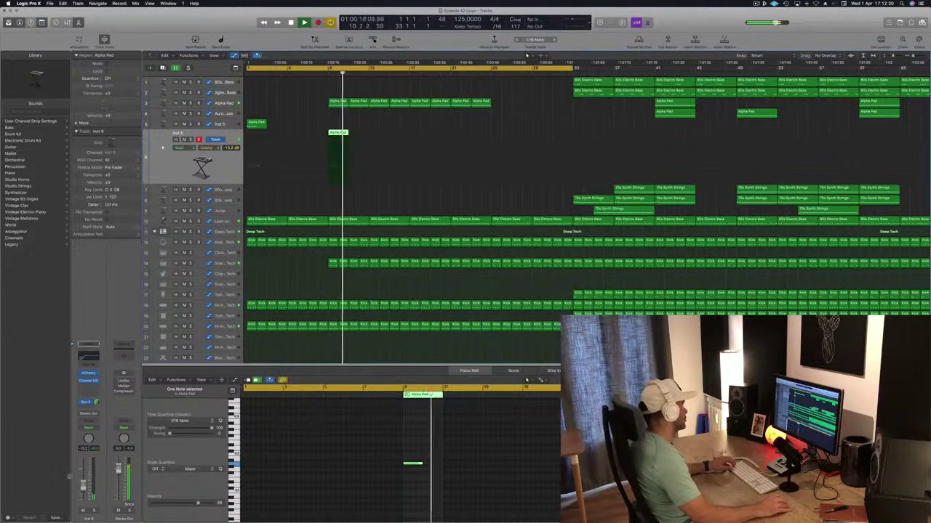
Raise the Inst 6 track's volume while replaying the pad hit from bar 9.
{"action": "left_click_drag", "start_coordinate": [83, 485], "coordinate": [83, 481]}
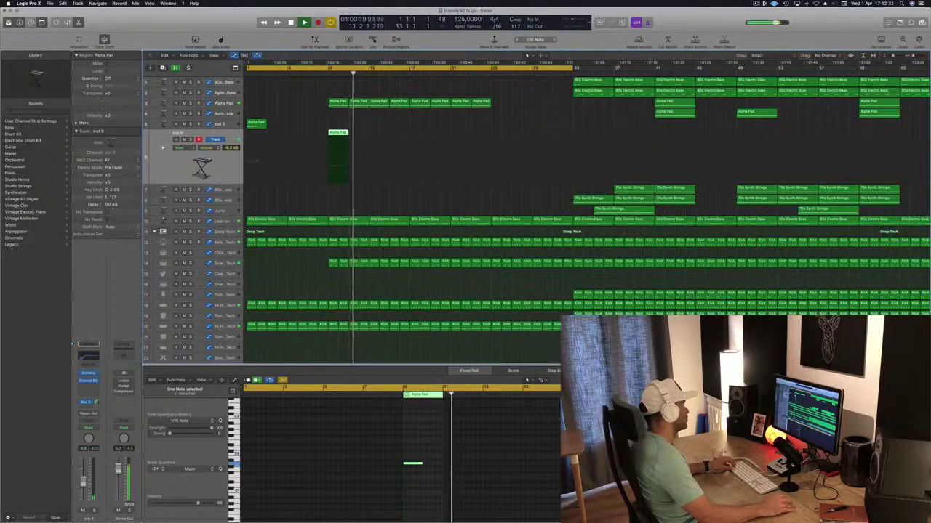
{"action": "left_click", "coordinate": [329, 74]}
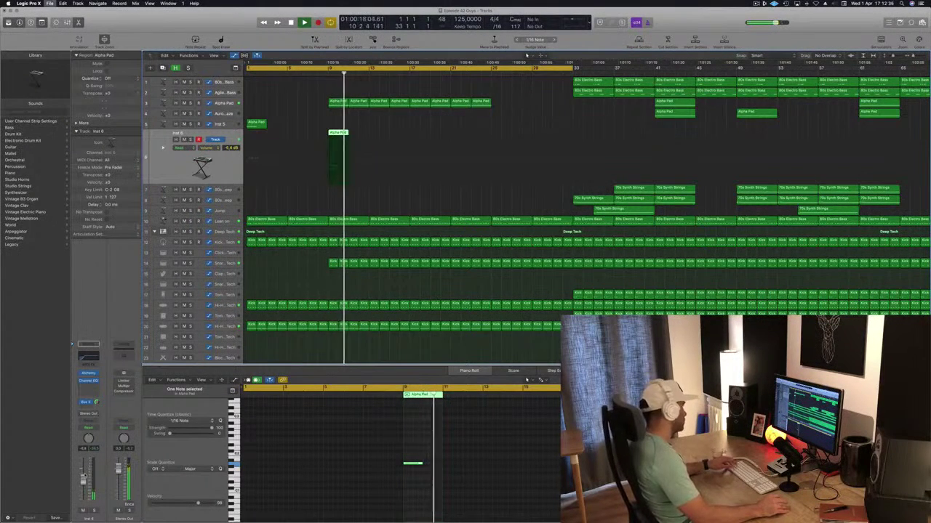
{"action": "scroll", "coordinate": [276, 205], "scroll_direction": "left", "scroll_amount": 3}
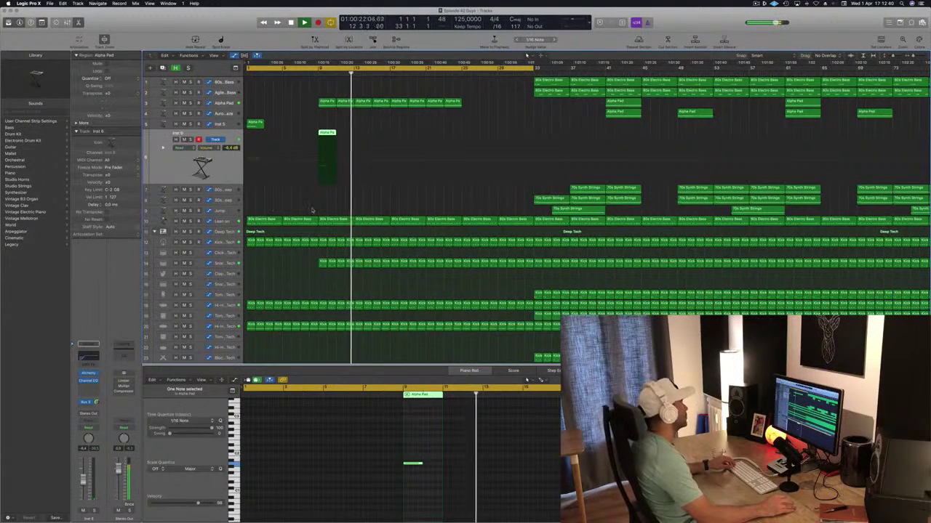
Edit the bar 16 Kick 1 - Deep Tech region into a short fill with off-beat kicks after beats 3 and 4.
{"action": "left_click", "coordinate": [221, 221]}
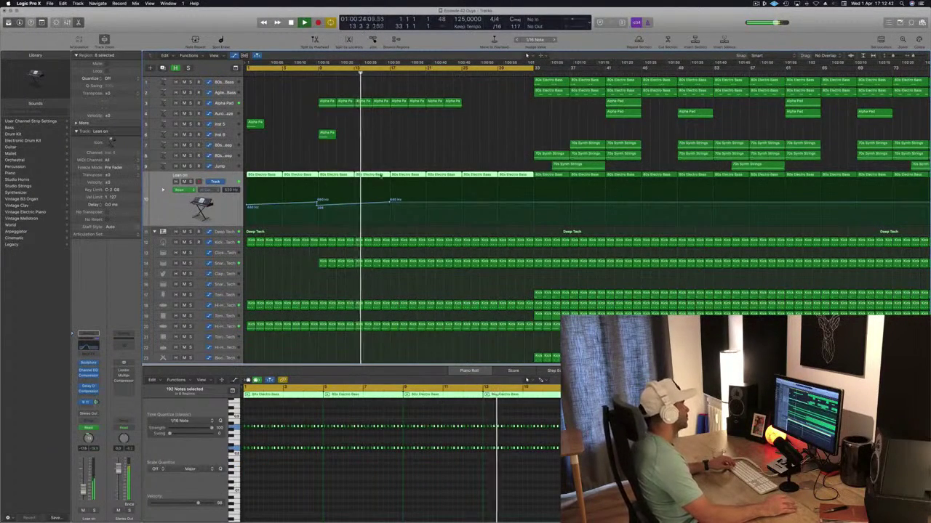
{"action": "left_click", "coordinate": [386, 242]}
{"action": "key", "text": "super+Right"}
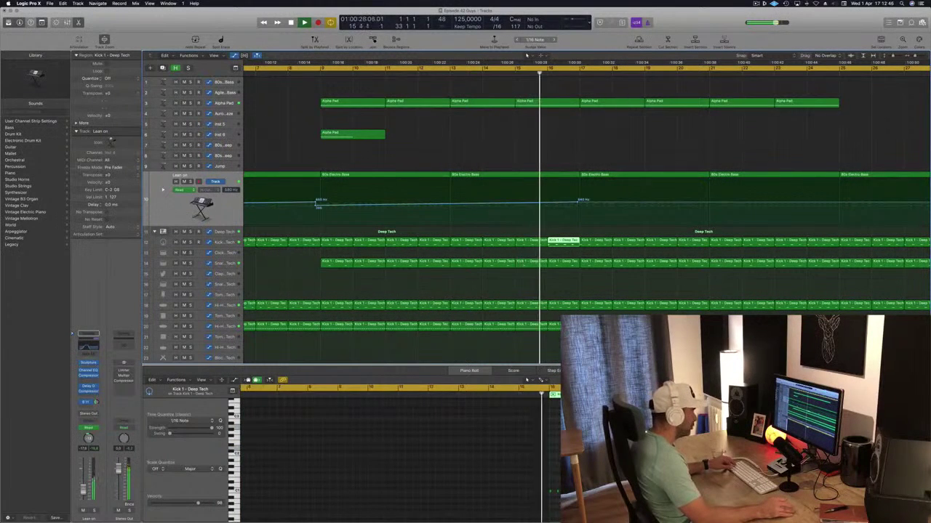
{"action": "left_click", "coordinate": [554, 492]}
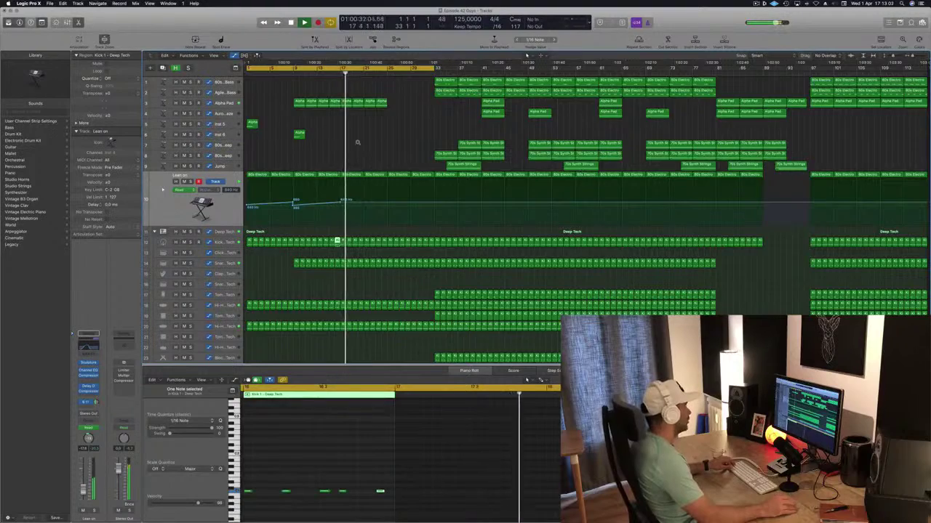
Copy the last four intro regions on the Alpha Pad track to bar 25, extending the pad up to bar 33.
{"action": "scroll", "coordinate": [358, 143], "scroll_direction": "up", "scroll_amount": 3}
{"action": "scroll", "coordinate": [342, 143], "scroll_direction": "down", "scroll_amount": 2}
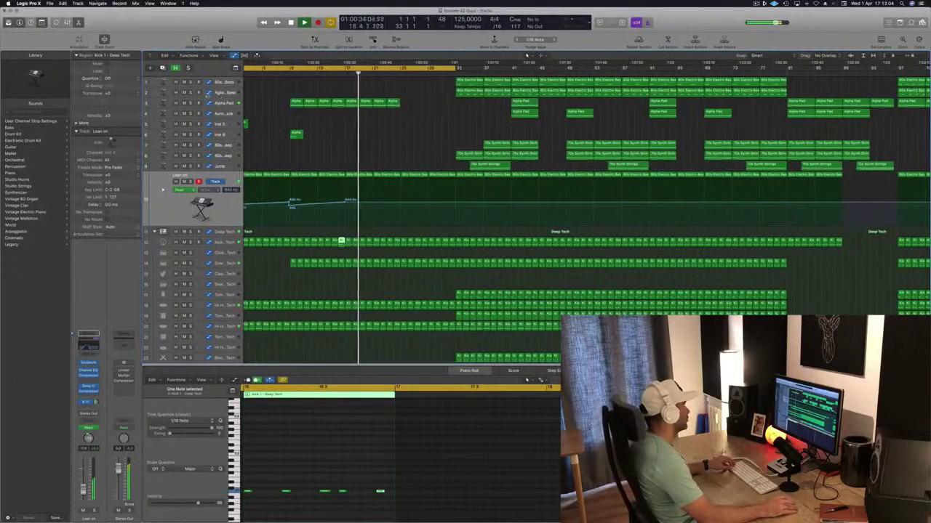
{"action": "left_click", "coordinate": [216, 103]}
{"action": "left_click", "coordinate": [366, 102]}
{"action": "left_click_drag", "start_coordinate": [366, 102], "coordinate": [407, 106]}
{"action": "scroll", "coordinate": [362, 173], "scroll_direction": "down", "scroll_amount": 2}
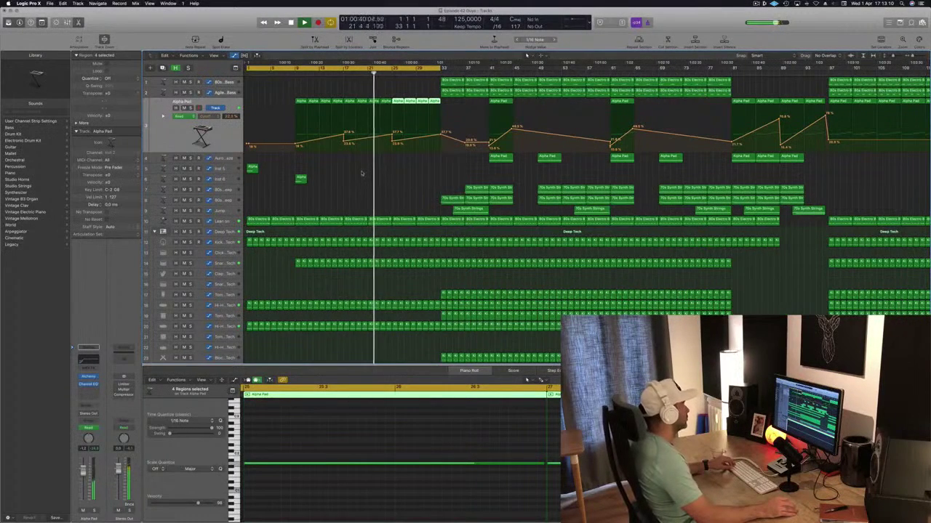
Copy the Inst 5 track's bar 1 Alpha Pad region to bar 17 and play the transition into it.
{"action": "scroll", "coordinate": [362, 173], "scroll_direction": "down", "scroll_amount": 2}
{"action": "left_click_drag", "start_coordinate": [252, 168], "coordinate": [347, 177]}
{"action": "left_click", "coordinate": [325, 74]}
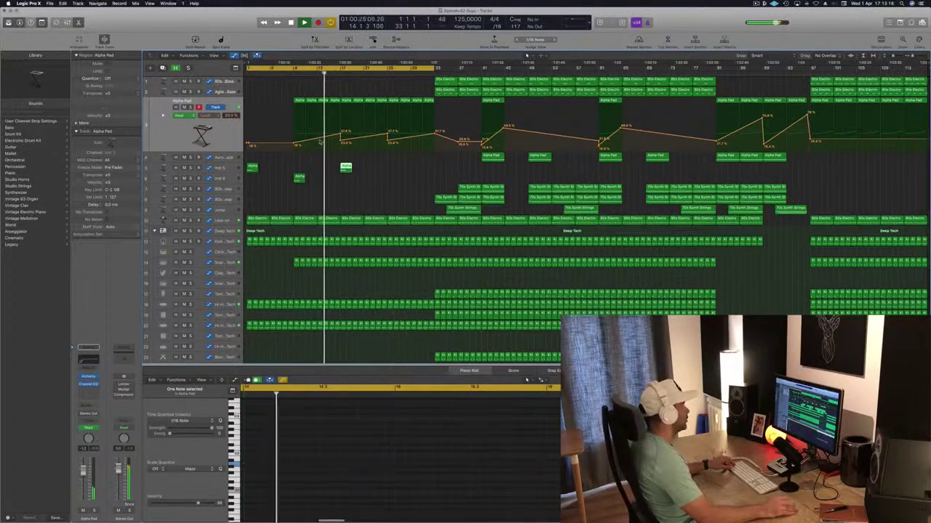
{"action": "scroll", "coordinate": [365, 179], "scroll_direction": "right", "scroll_amount": 6}
{"action": "scroll", "coordinate": [366, 180], "scroll_direction": "left", "scroll_amount": 2}
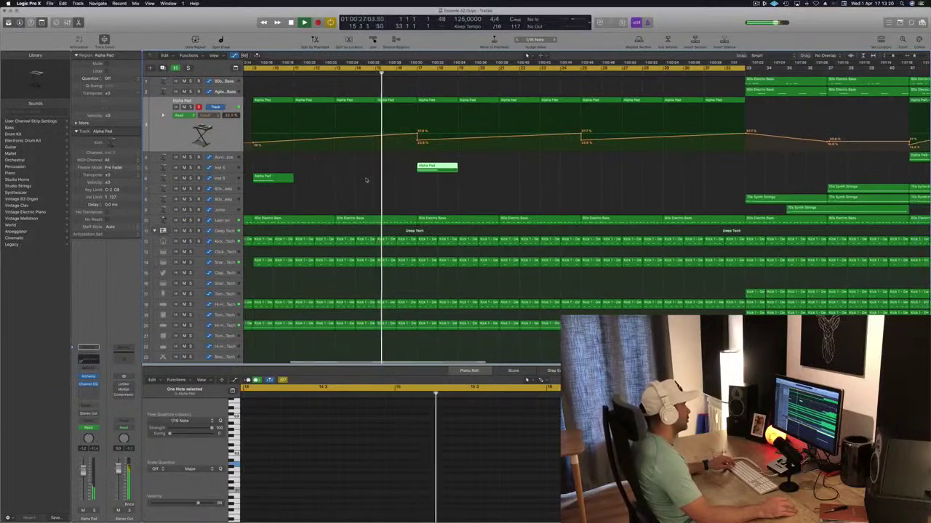
{"action": "key", "text": "super+Left"}
{"action": "key", "text": "super+Left"}
{"action": "key", "text": "super+Left"}
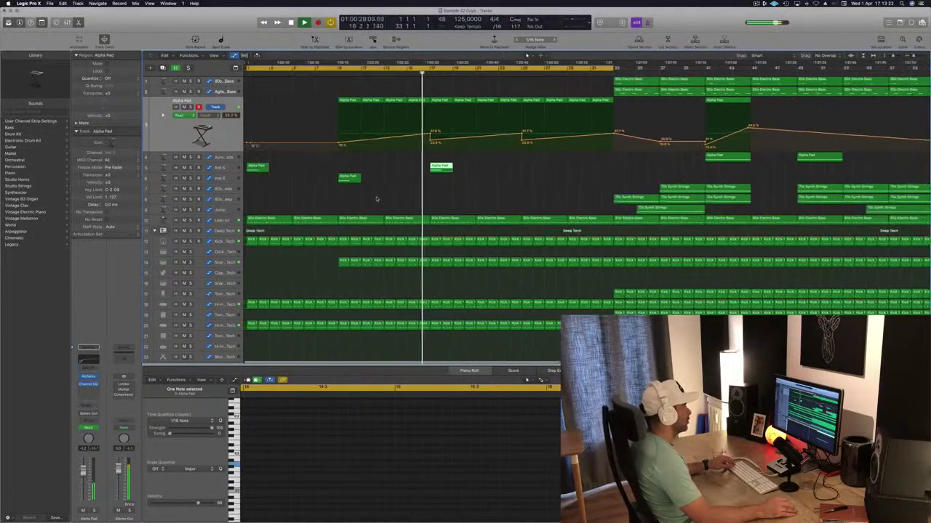
{"action": "key", "text": "super+Left"}
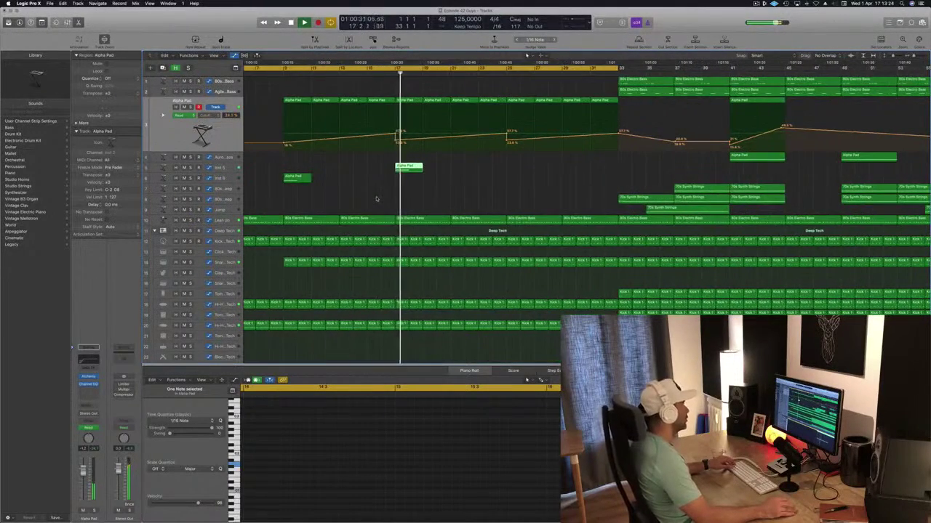
{"action": "key", "text": "super+Left"}
Copy the Inst 6 track's bar 9 Alpha Pad region to bar 25 and stop playback after listening to it.
{"action": "left_click", "coordinate": [369, 197]}
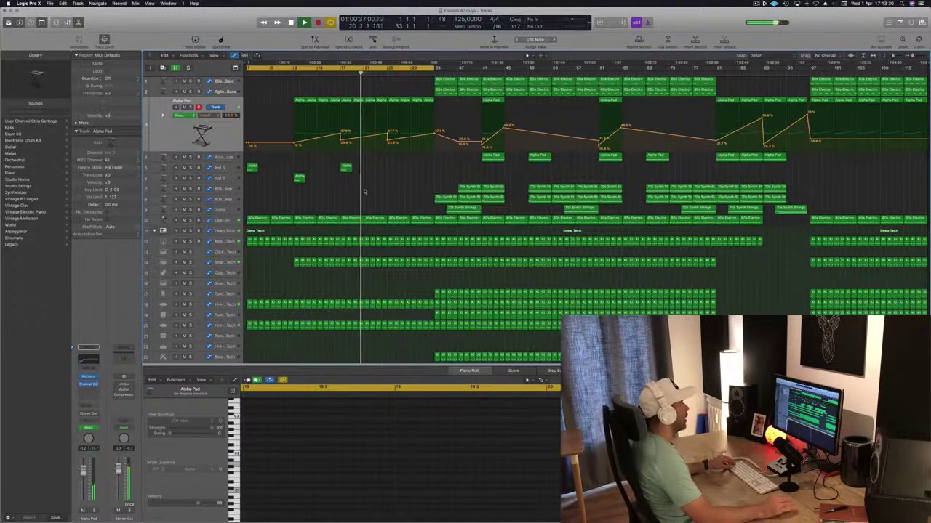
{"action": "left_click_drag", "start_coordinate": [304, 179], "coordinate": [392, 186]}
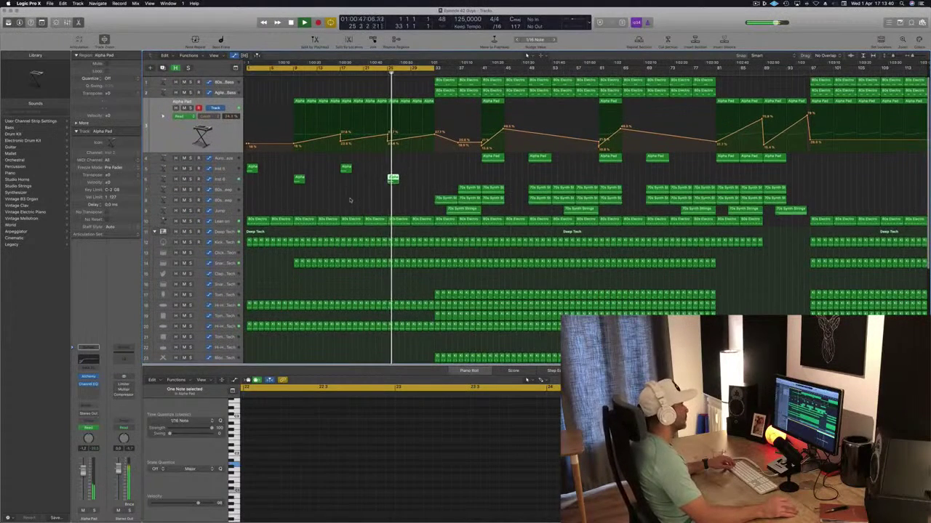
{"action": "left_click", "coordinate": [417, 189]}
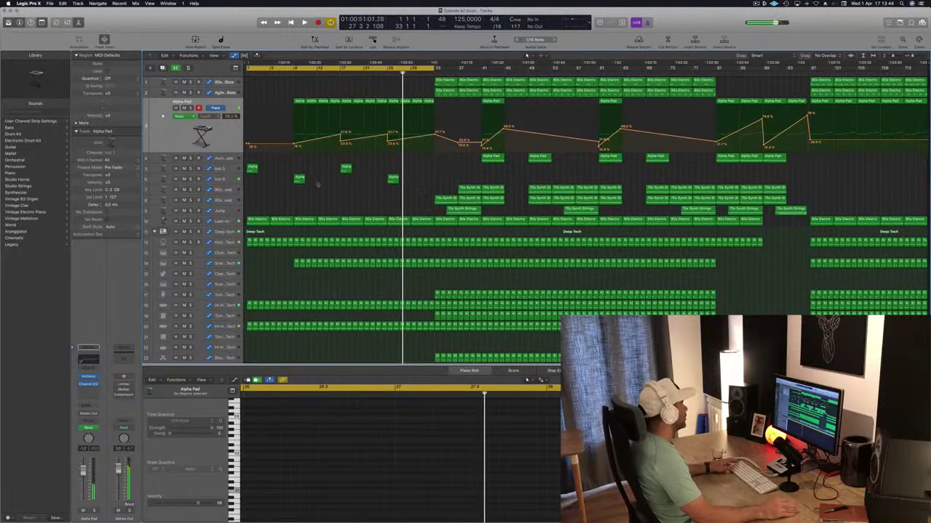
Select the Inst 6 track, look through the Loop Browser, Note Pad and list editors, and show the project's audio file browser.
{"action": "left_click", "coordinate": [223, 179]}
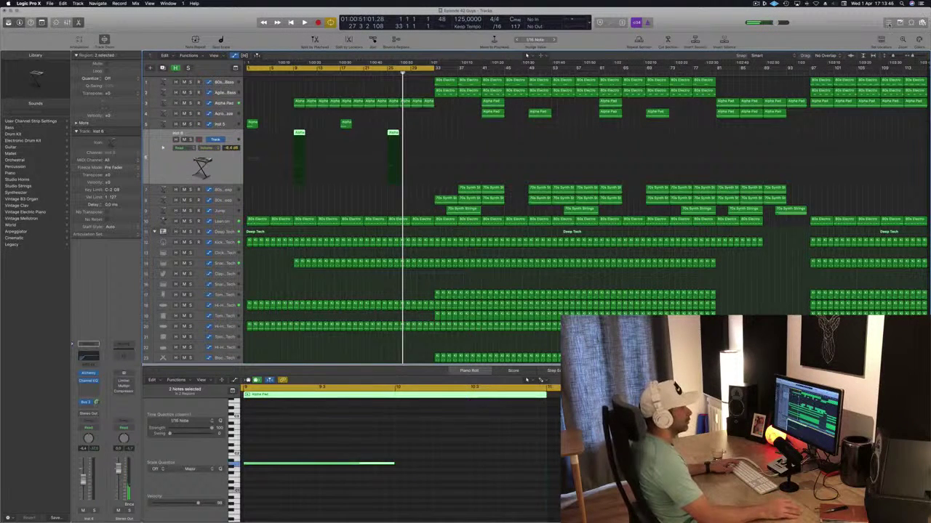
{"action": "left_click", "coordinate": [899, 22]}
{"action": "left_click", "coordinate": [912, 22]}
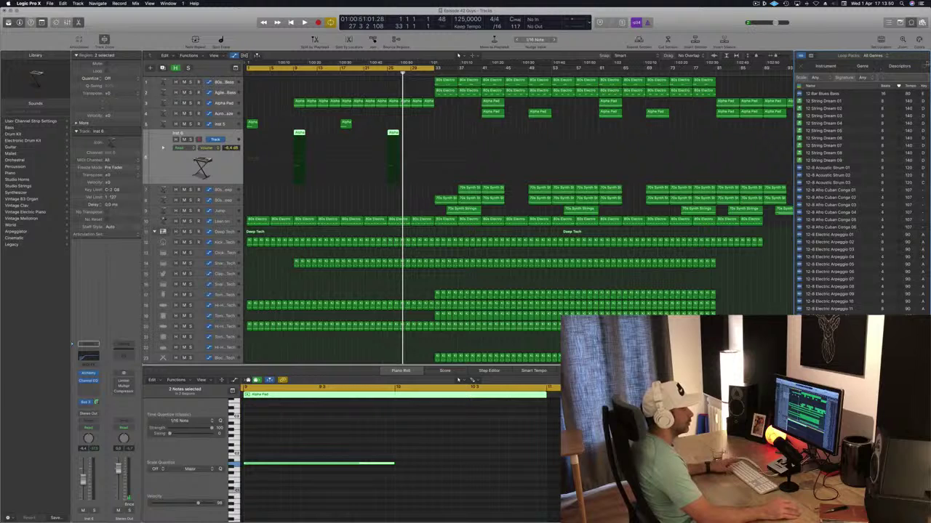
{"action": "left_click", "coordinate": [811, 57]}
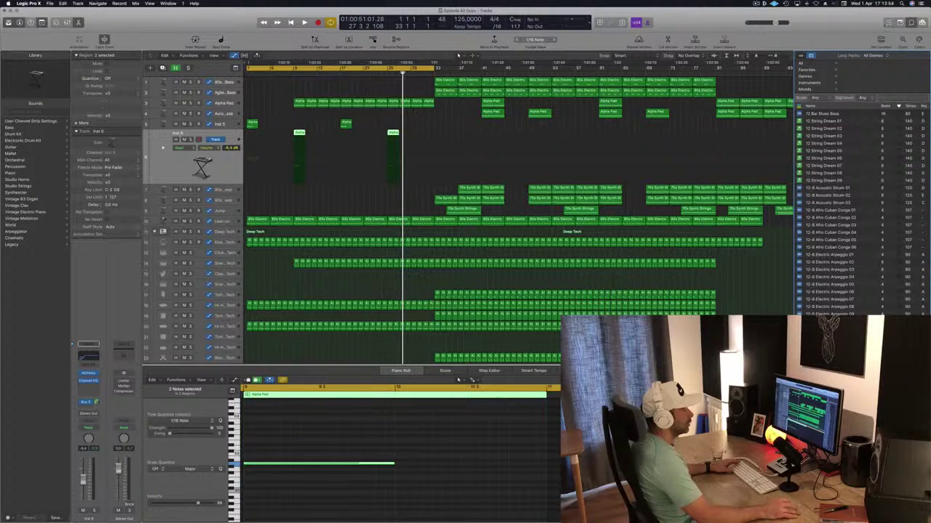
{"action": "key", "text": "alt+super+p"}
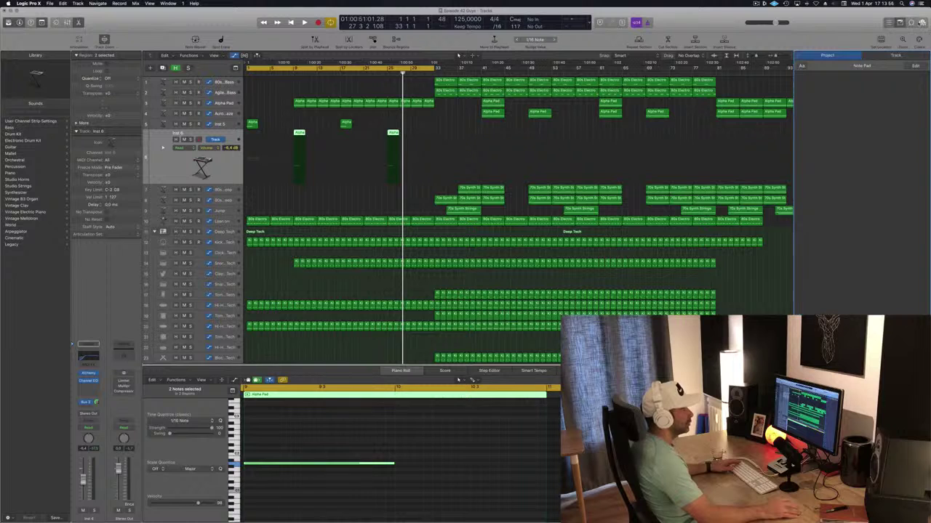
{"action": "key", "text": "o"}
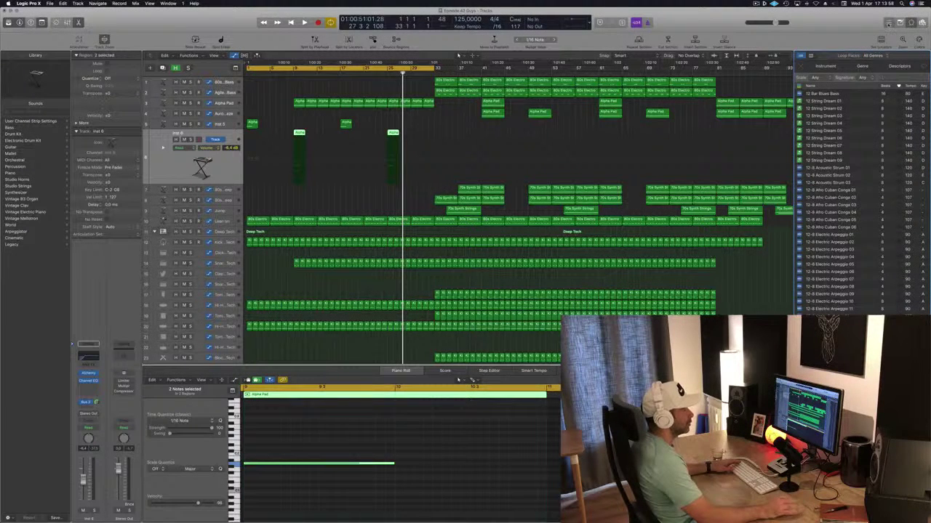
{"action": "key", "text": "e"}
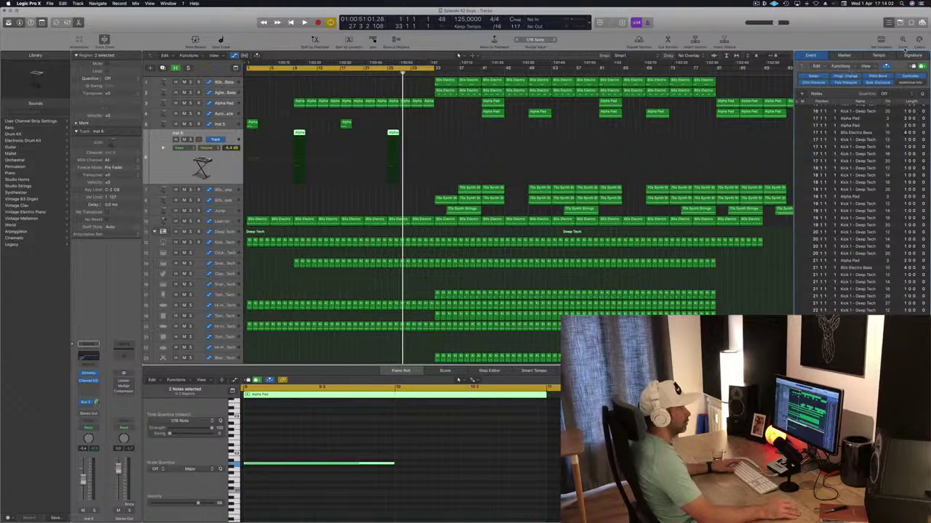
{"action": "left_click", "coordinate": [844, 56]}
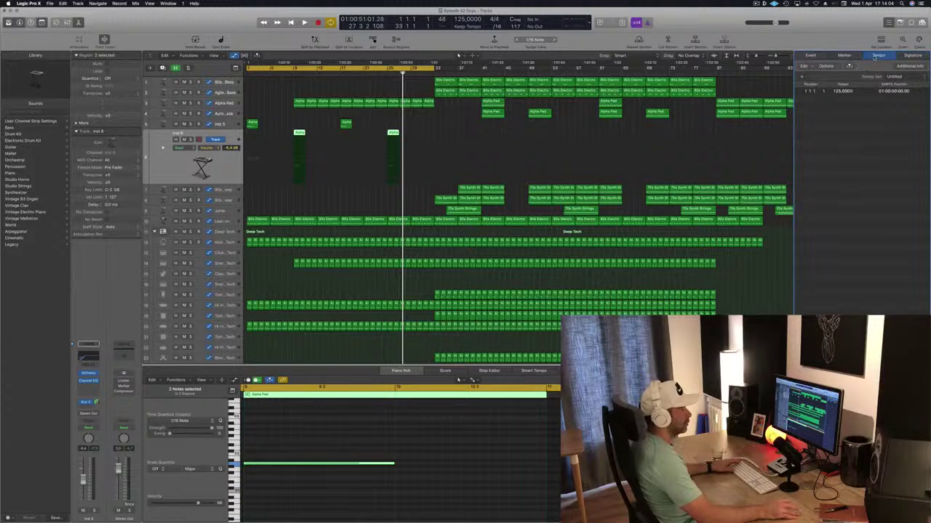
{"action": "left_click", "coordinate": [814, 56]}
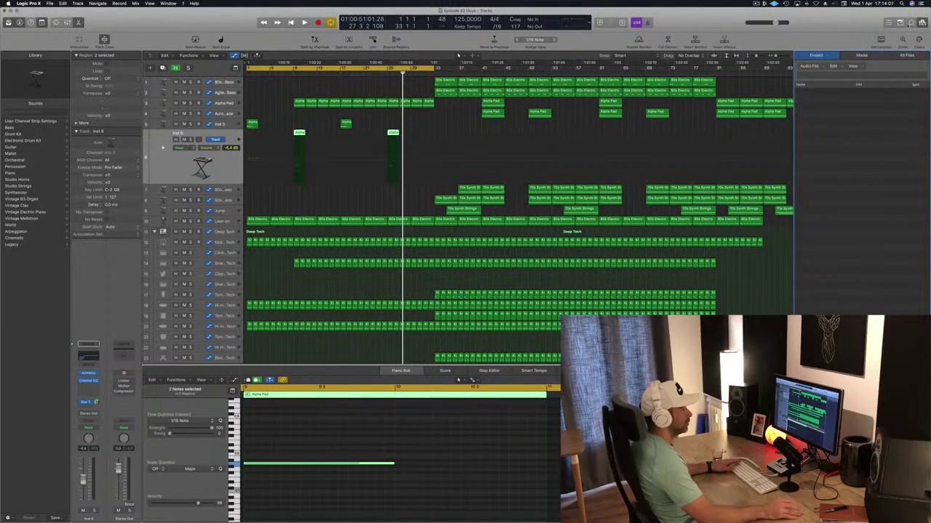
Open the Apple Loops library and filter the loops by the Vocals and Sound Effects instrument categories.
{"action": "left_click", "coordinate": [911, 23]}
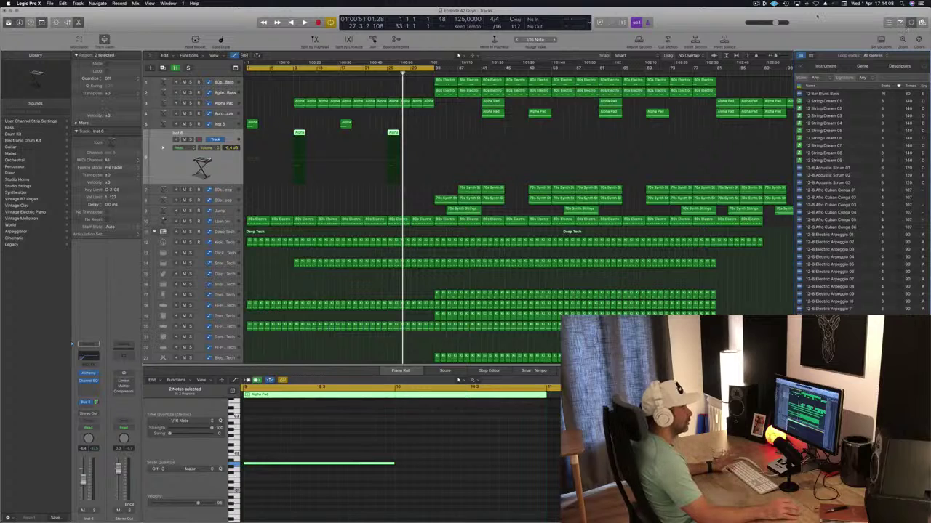
{"action": "left_click", "coordinate": [824, 66]}
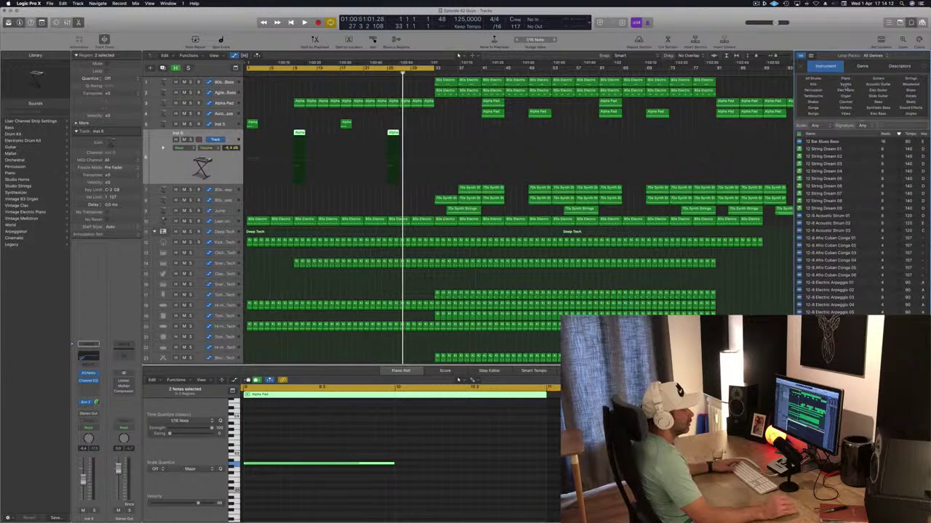
{"action": "left_click", "coordinate": [910, 96]}
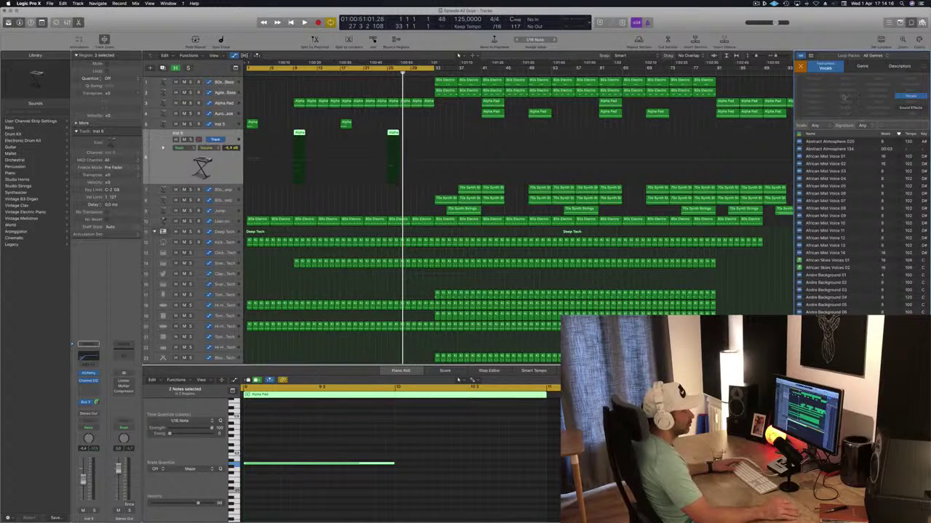
{"action": "left_click", "coordinate": [911, 96]}
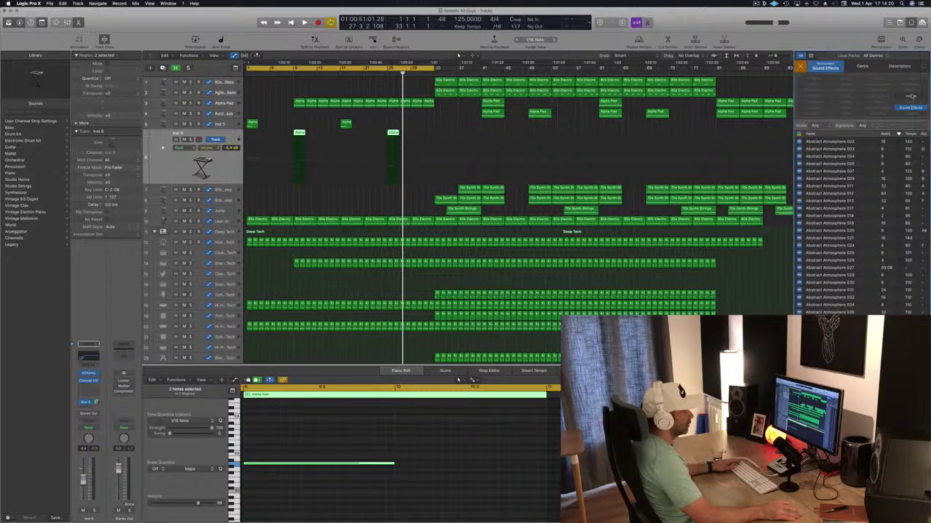
{"action": "left_click", "coordinate": [910, 96]}
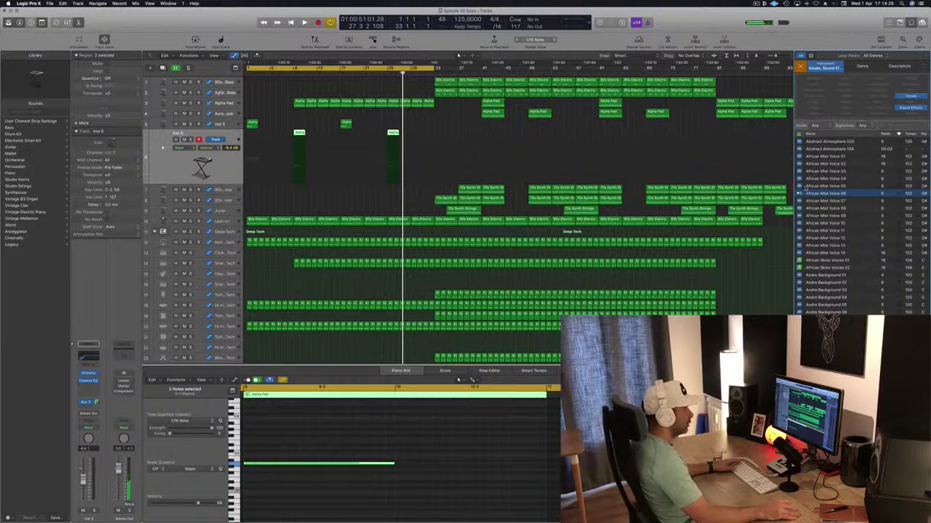
Preview African Mist Voice loops and compare Abstract Atmosphere 020 with Abstract Atmosphere 134.
{"action": "left_click", "coordinate": [818, 202]}
{"action": "left_click", "coordinate": [822, 149]}
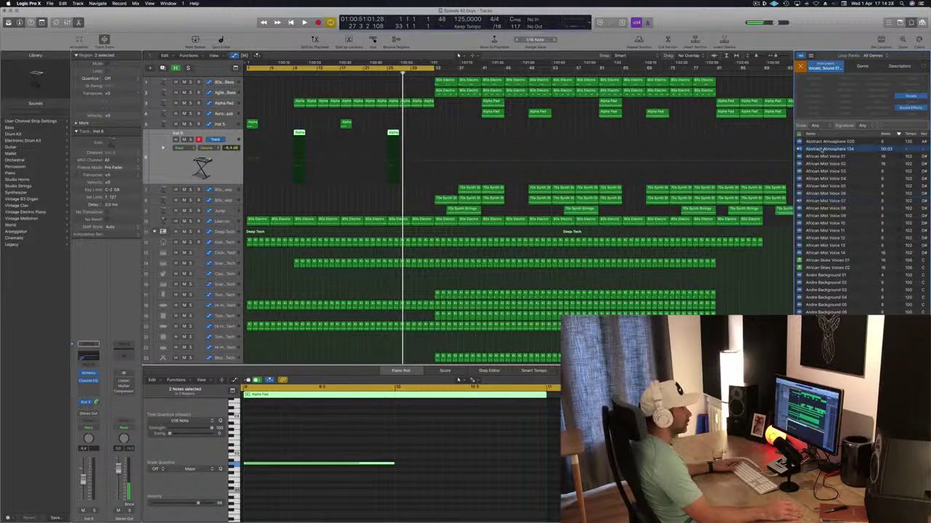
{"action": "left_click", "coordinate": [834, 142]}
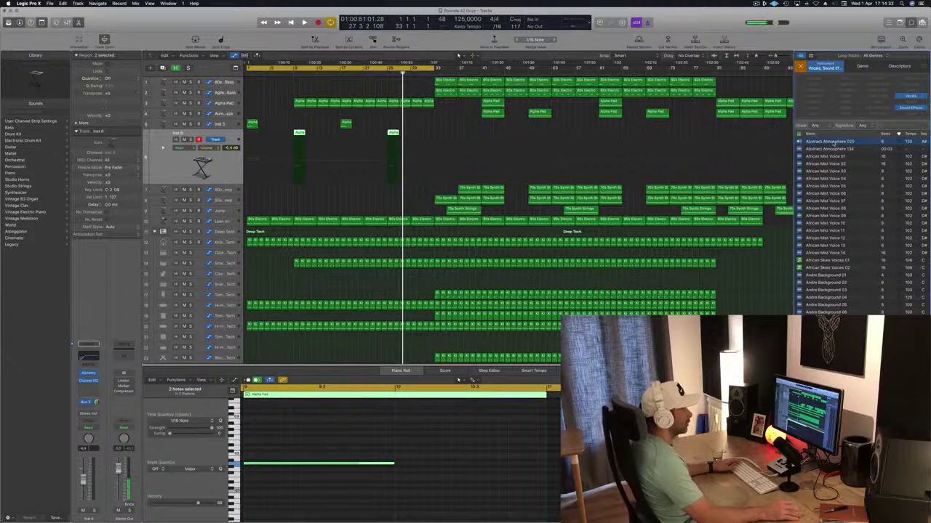
{"action": "left_click", "coordinate": [834, 149]}
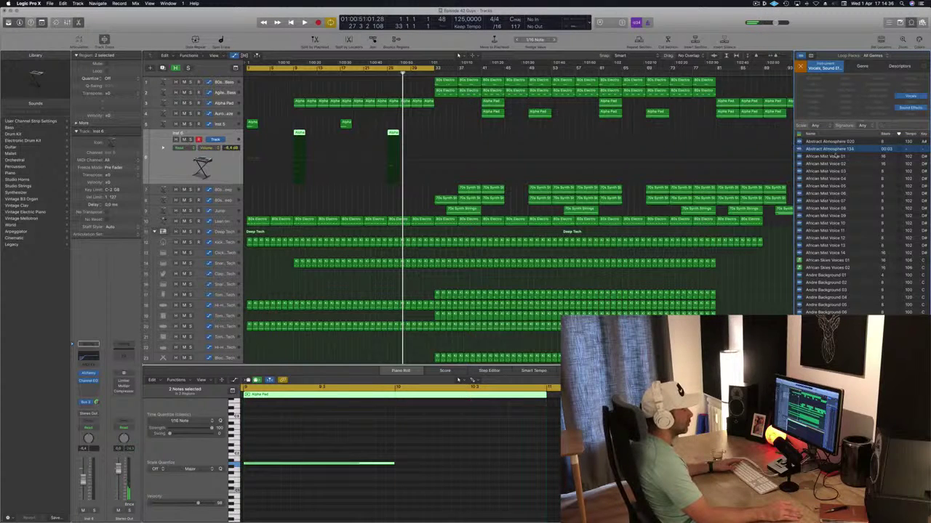
{"action": "left_click", "coordinate": [835, 149]}
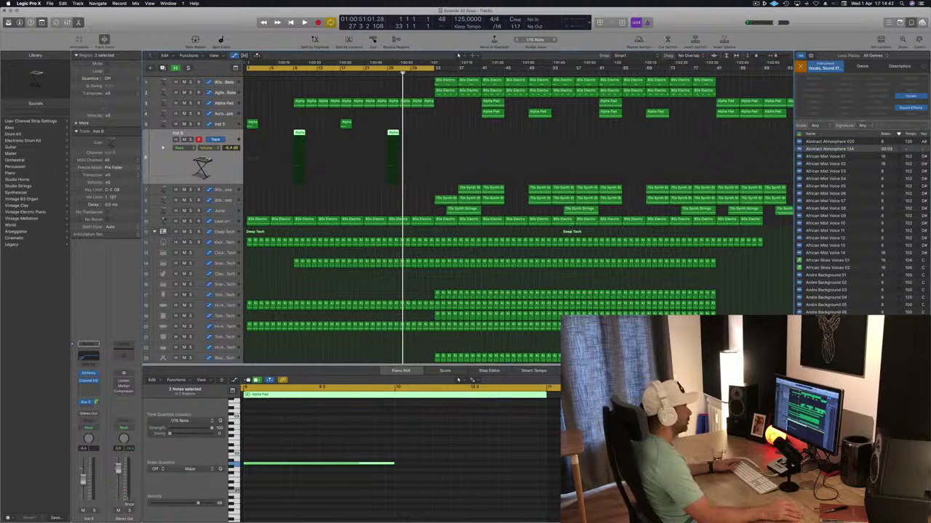
Add the Abstract Atmosphere 134 loop on a new track below the drums at position 8 3 1 1, converting the file's sample rate.
{"action": "scroll", "coordinate": [743, 181], "scroll_direction": "down", "scroll_amount": 10}
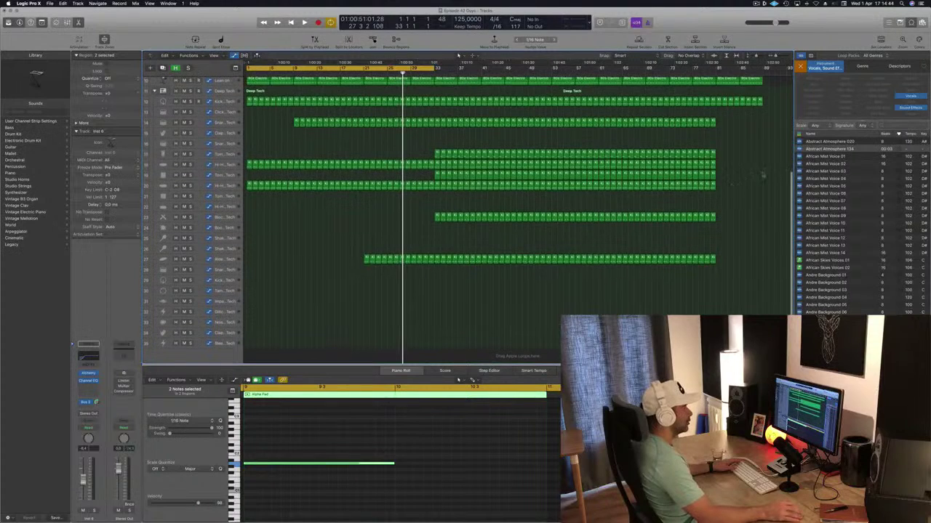
{"action": "left_click_drag", "start_coordinate": [824, 149], "coordinate": [291, 357]}
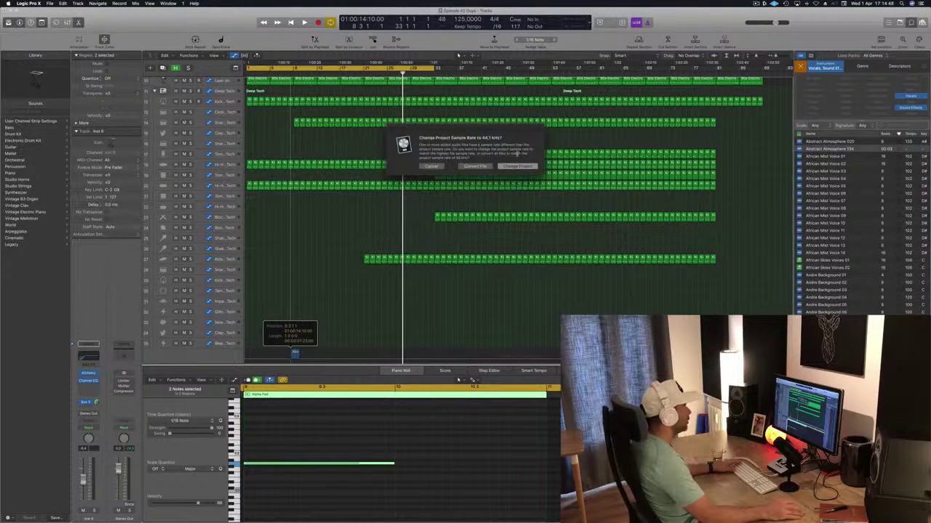
{"action": "left_click", "coordinate": [483, 167]}
Look further through the vocal and sound-effect loops, previewing Break Free Choir Pad.
{"action": "scroll", "coordinate": [871, 245], "scroll_direction": "down", "scroll_amount": 5}
{"action": "scroll", "coordinate": [872, 245], "scroll_direction": "down", "scroll_amount": 10}
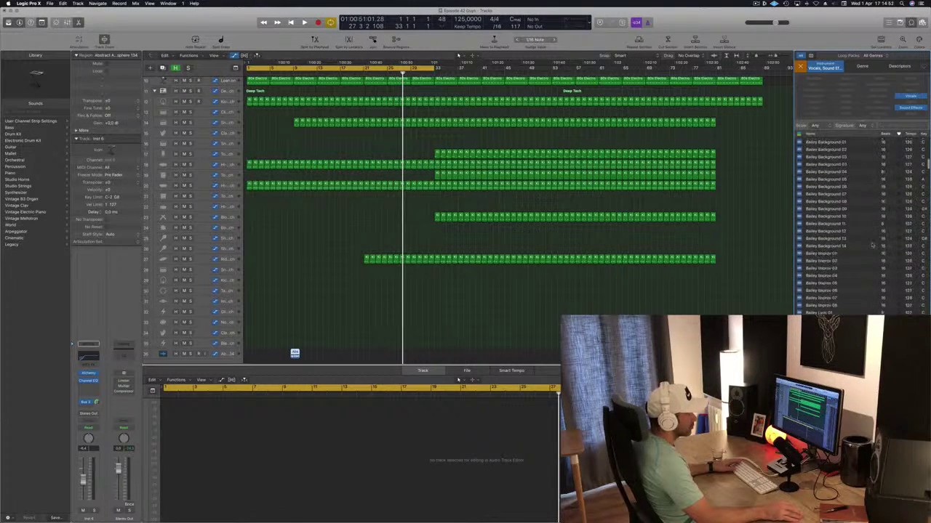
{"action": "scroll", "coordinate": [872, 245], "scroll_direction": "down", "scroll_amount": 10}
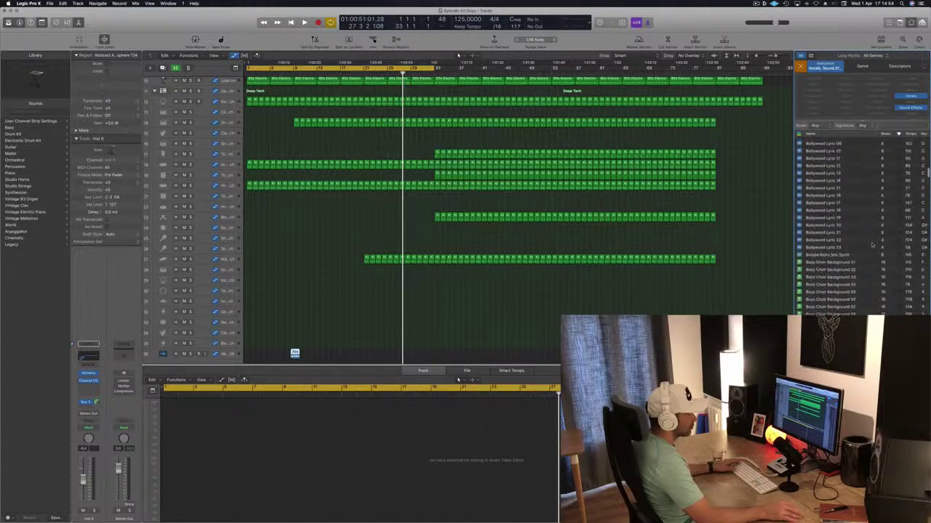
{"action": "scroll", "coordinate": [872, 245], "scroll_direction": "down", "scroll_amount": 3}
{"action": "scroll", "coordinate": [872, 245], "scroll_direction": "down", "scroll_amount": 2}
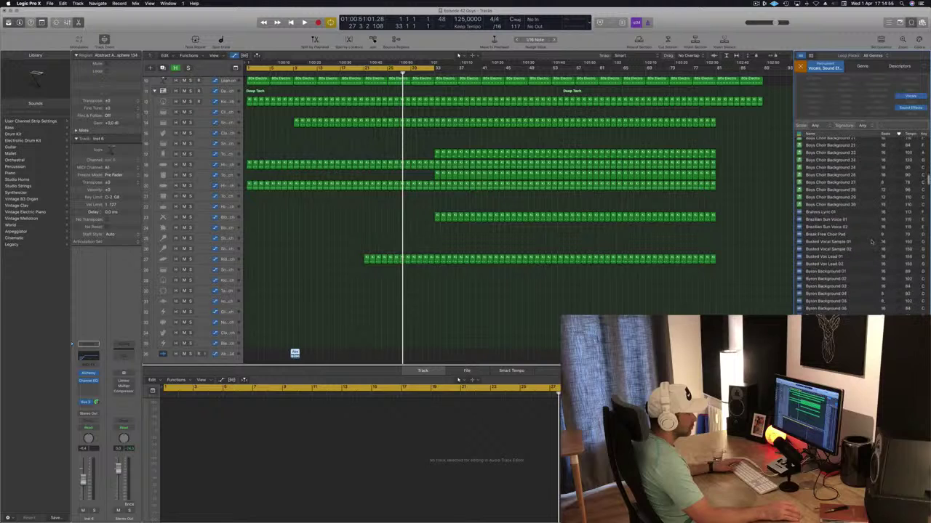
{"action": "scroll", "coordinate": [876, 244], "scroll_direction": "down", "scroll_amount": 1}
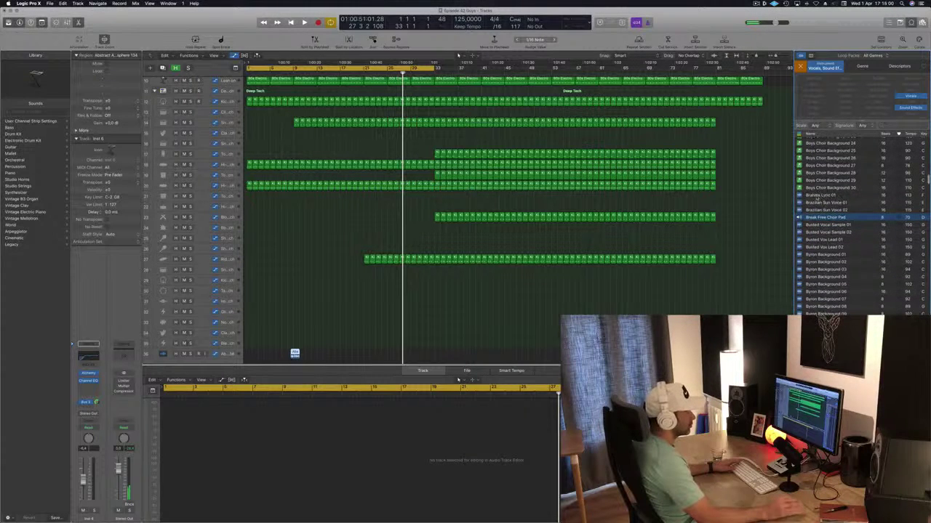
{"action": "scroll", "coordinate": [824, 196], "scroll_direction": "down", "scroll_amount": 1}
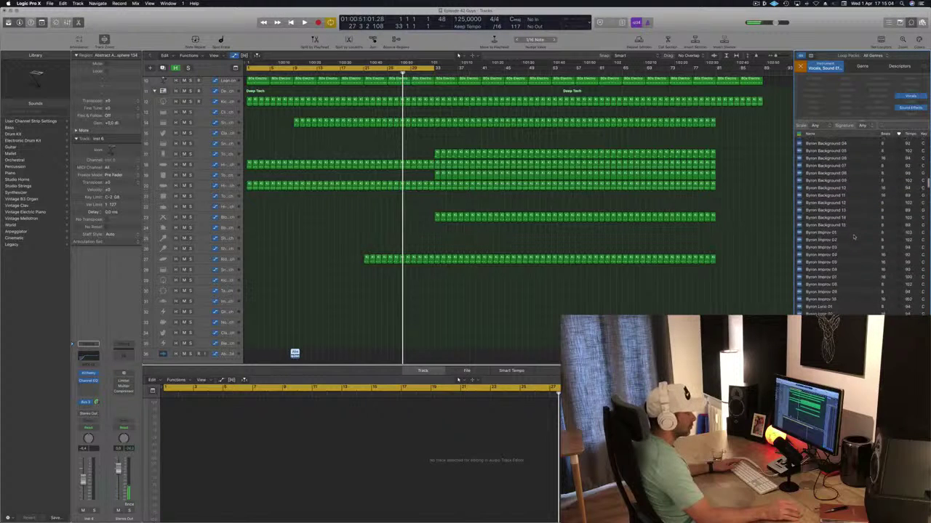
{"action": "scroll", "coordinate": [854, 237], "scroll_direction": "down", "scroll_amount": 5}
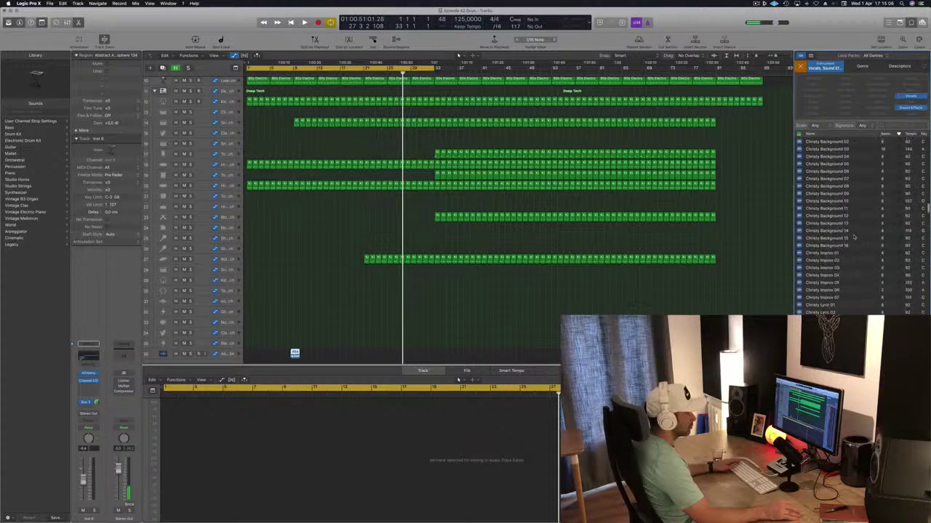
{"action": "scroll", "coordinate": [858, 225], "scroll_direction": "down", "scroll_amount": 10}
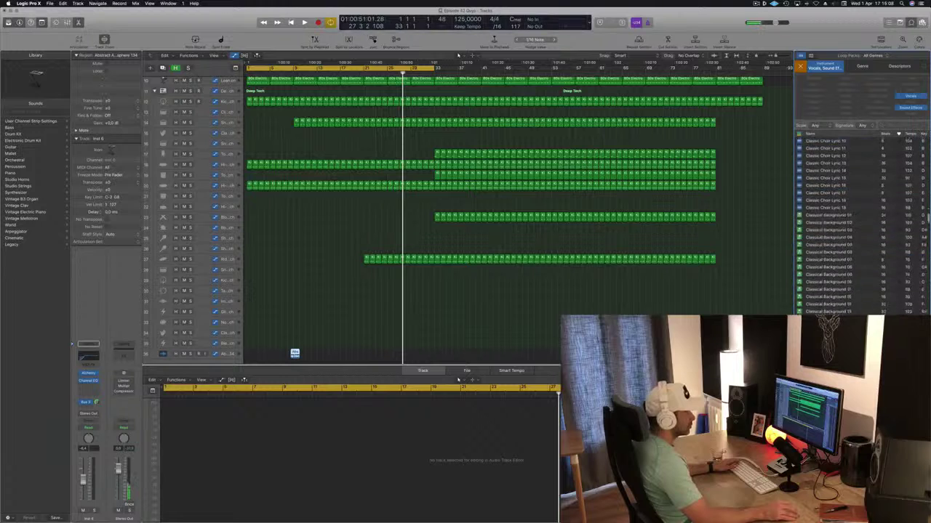
{"action": "scroll", "coordinate": [858, 225], "scroll_direction": "down", "scroll_amount": 3}
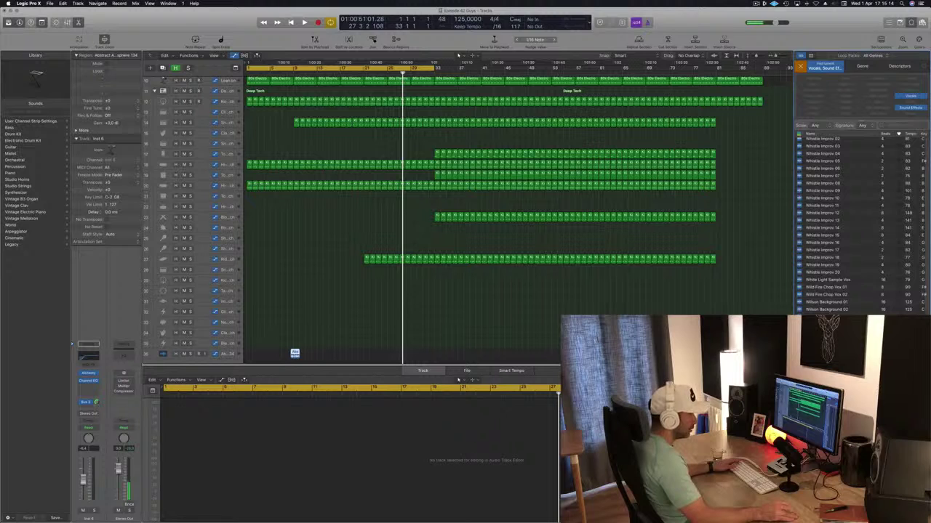
Preview Tia Lyric 06, Timeless Chop Vox 01 and Timeless Chop Vox 02, and clear the loop filters when done.
{"action": "scroll", "coordinate": [852, 298], "scroll_direction": "up", "scroll_amount": 3}
{"action": "scroll", "coordinate": [850, 287], "scroll_direction": "up", "scroll_amount": 10}
{"action": "scroll", "coordinate": [808, 241], "scroll_direction": "up", "scroll_amount": 5}
{"action": "scroll", "coordinate": [823, 206], "scroll_direction": "up", "scroll_amount": 5}
{"action": "scroll", "coordinate": [840, 213], "scroll_direction": "up", "scroll_amount": 8}
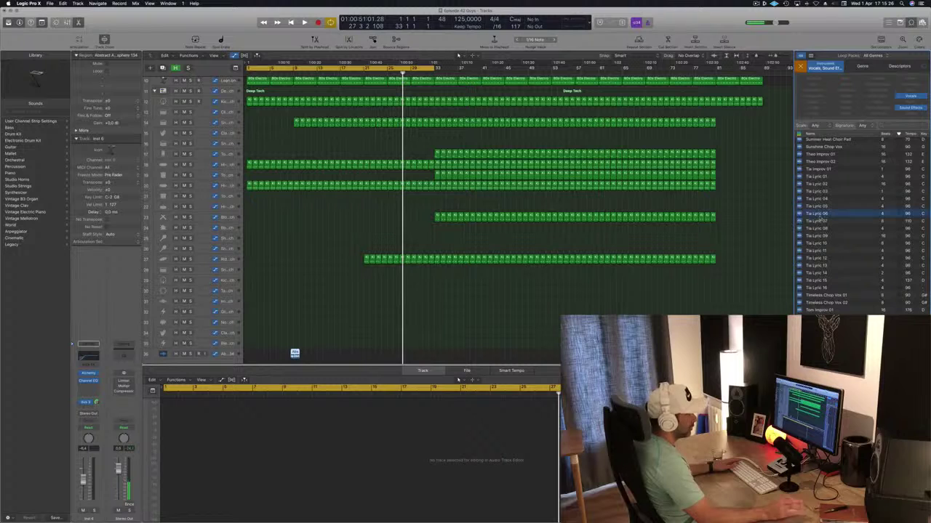
{"action": "left_click", "coordinate": [826, 296]}
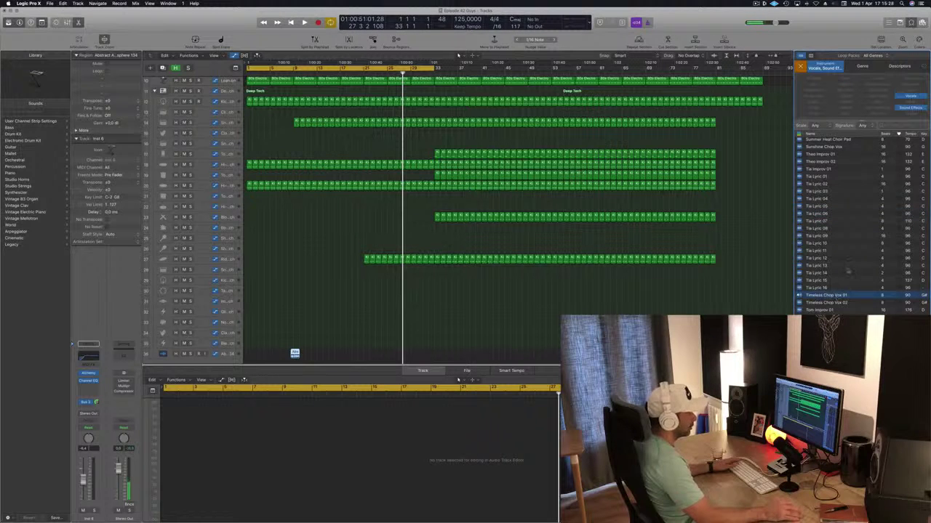
{"action": "left_click", "coordinate": [826, 303]}
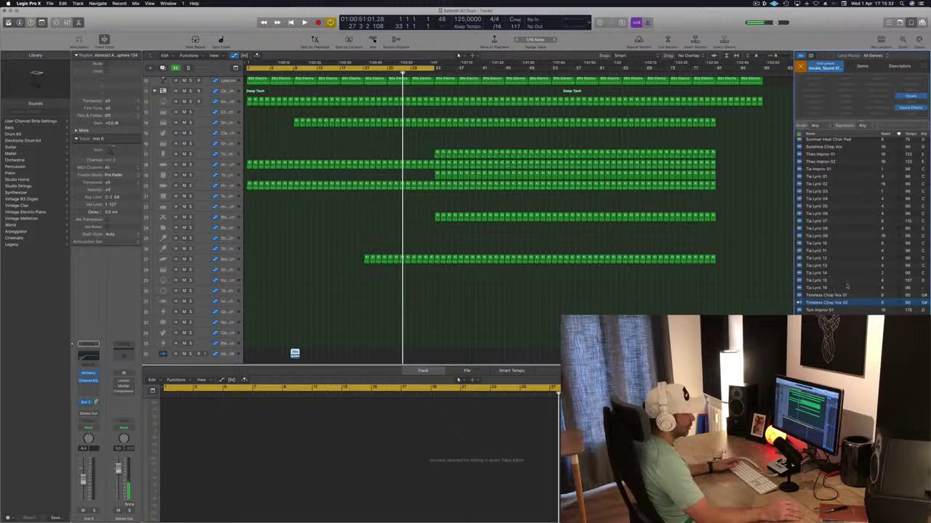
{"action": "scroll", "coordinate": [847, 286], "scroll_direction": "up", "scroll_amount": 10}
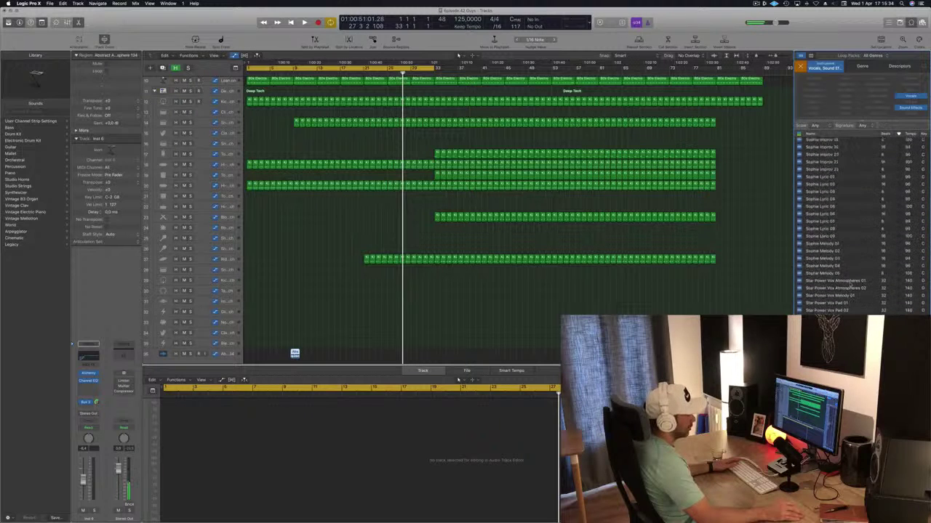
{"action": "scroll", "coordinate": [829, 240], "scroll_direction": "up", "scroll_amount": 15}
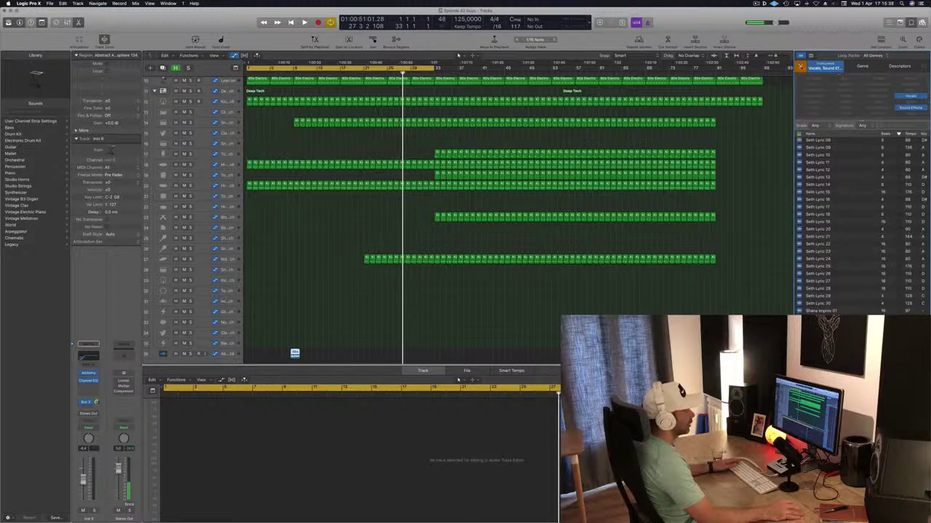
{"action": "left_click", "coordinate": [799, 66]}
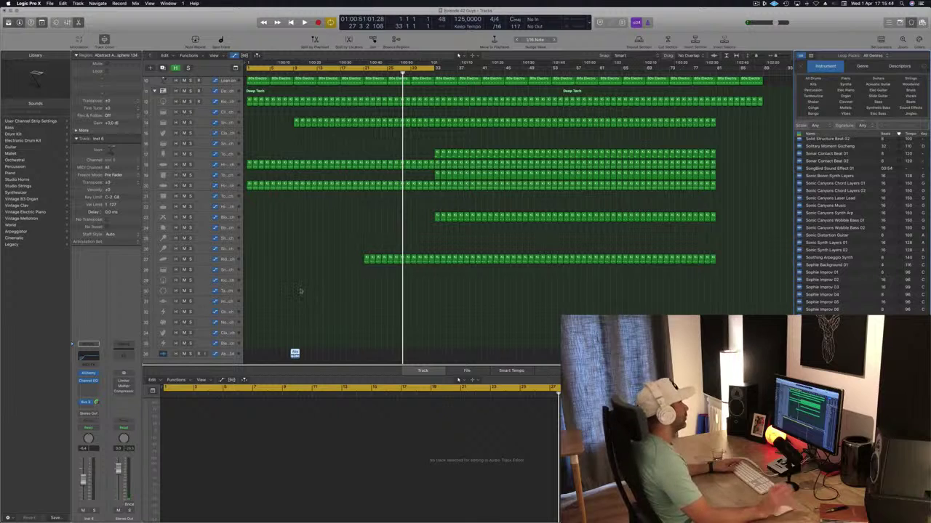
Move the Abstract Atmosphere 134 track to the top of the track list while playing the song from the start.
{"action": "left_click_drag", "start_coordinate": [294, 353], "coordinate": [294, 354]}
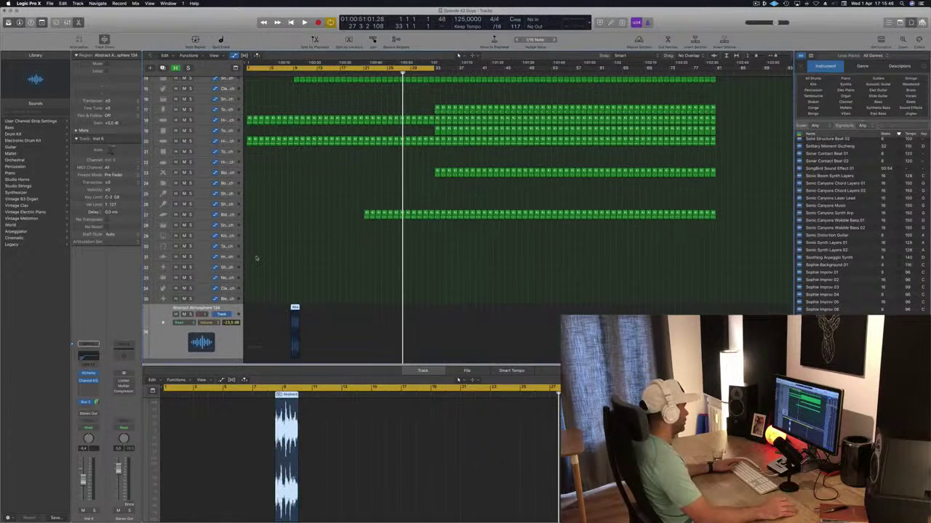
{"action": "left_click", "coordinate": [221, 342]}
{"action": "key", "text": "Return"}
{"action": "key", "text": "space"}
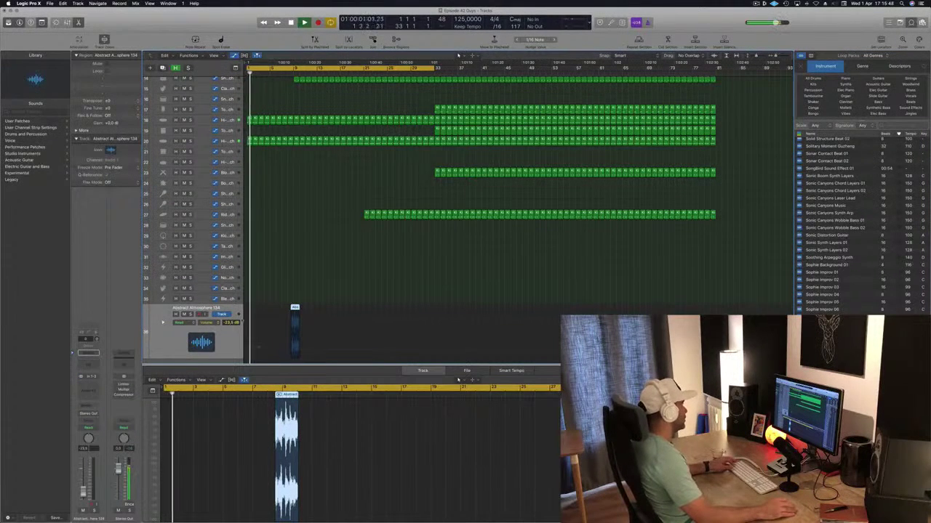
{"action": "scroll", "coordinate": [222, 342], "scroll_direction": "up", "scroll_amount": 12}
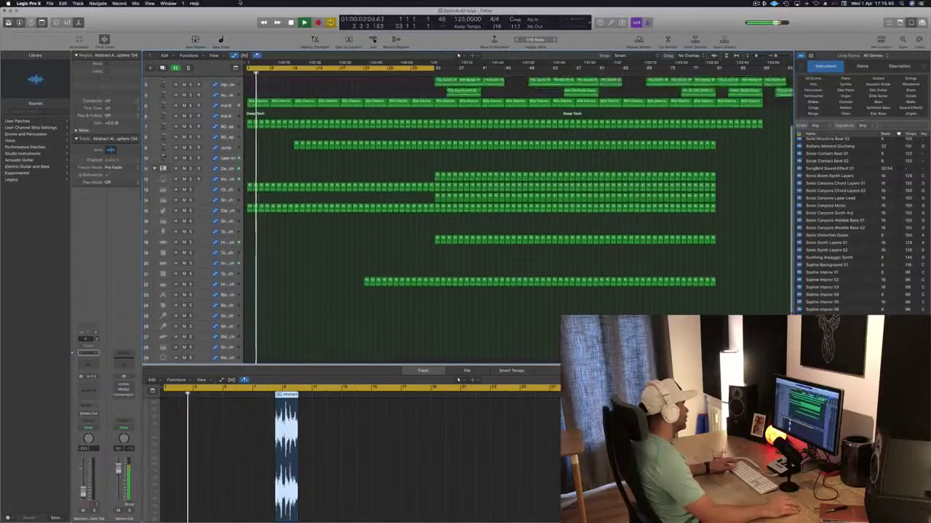
{"action": "left_click_drag", "start_coordinate": [240, 2], "coordinate": [238, 102]}
{"action": "key", "text": "Return"}
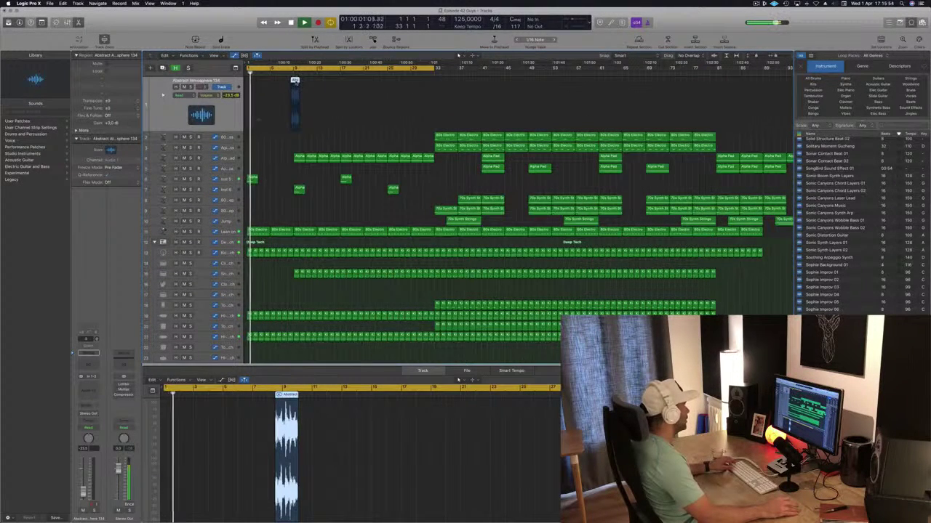
Move the Abstract Atmosphere 134 region to about bar 20 beat 3, set its track volume to -19.0 dB and play from about bar 17.
{"action": "left_click_drag", "start_coordinate": [295, 80], "coordinate": [365, 81]}
{"action": "left_click", "coordinate": [337, 75]}
{"action": "key", "text": "super+Left"}
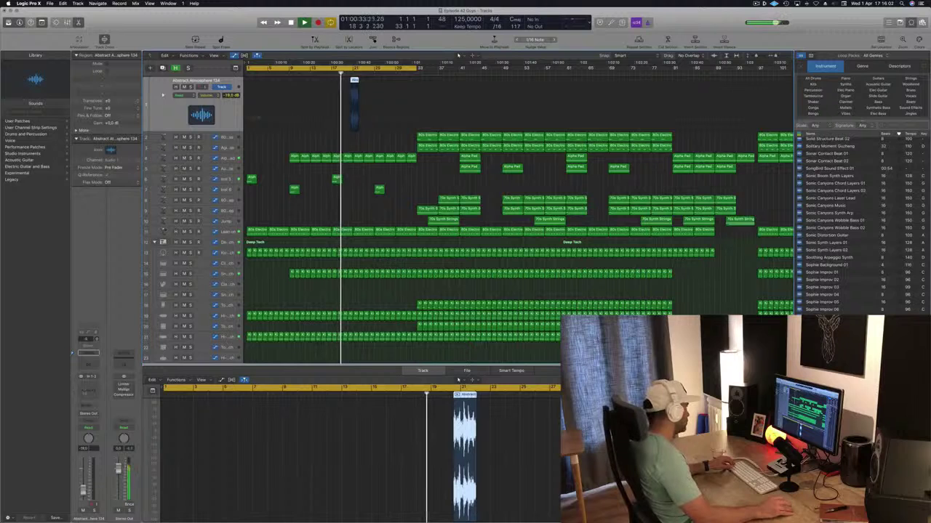
Add a Bus 3 send to the Abstract Atmosphere 134 track and replay the passage around its region.
{"action": "left_click", "coordinate": [88, 405]}
{"action": "mouse_move", "coordinate": [85, 417]}
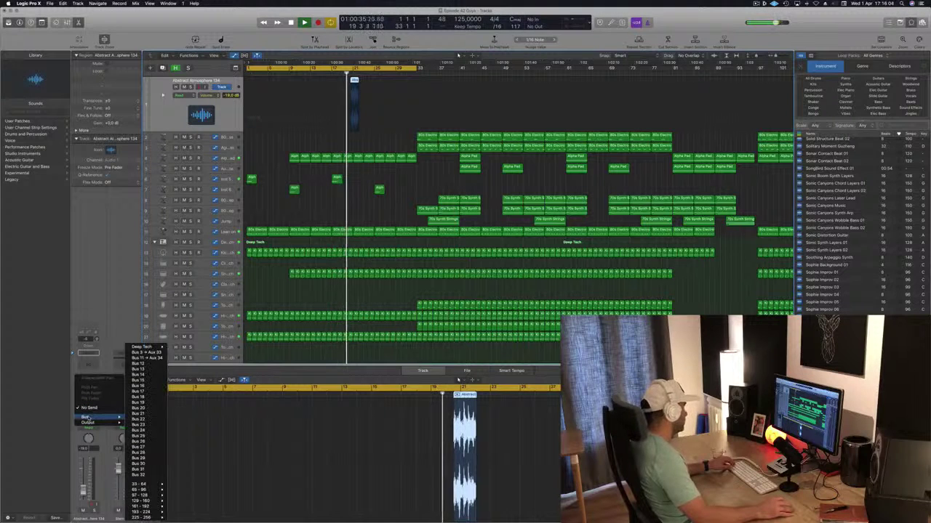
{"action": "left_click", "coordinate": [124, 379]}
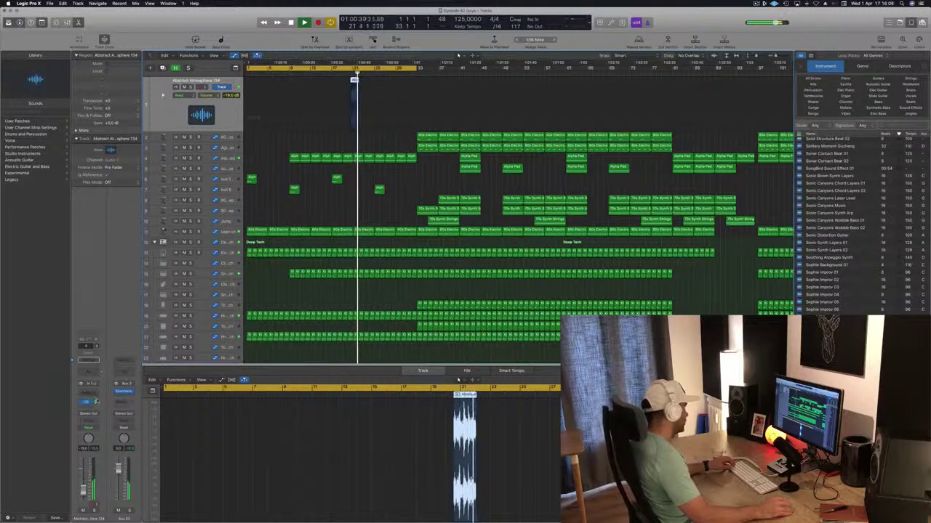
{"action": "scroll", "coordinate": [389, 93], "scroll_direction": "up", "scroll_amount": 5}
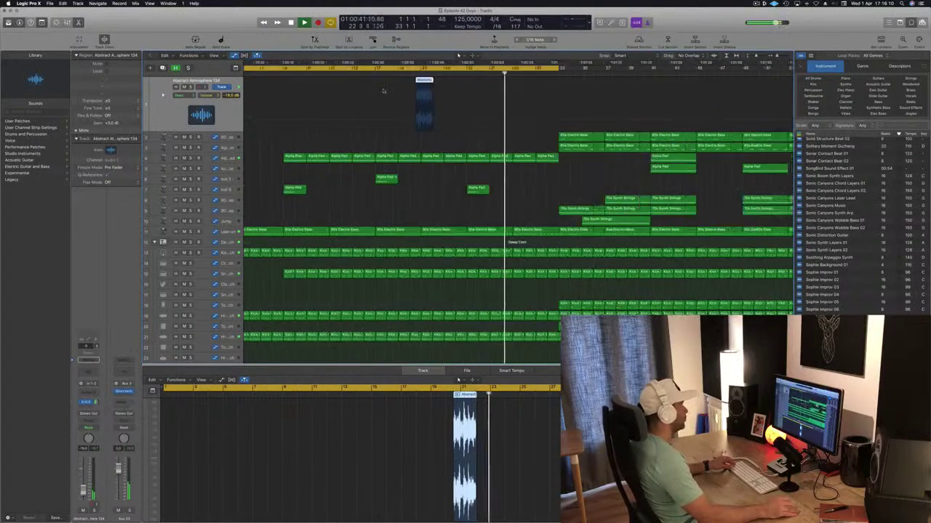
{"action": "left_click", "coordinate": [549, 73]}
{"action": "scroll", "coordinate": [559, 96], "scroll_direction": "up", "scroll_amount": 4}
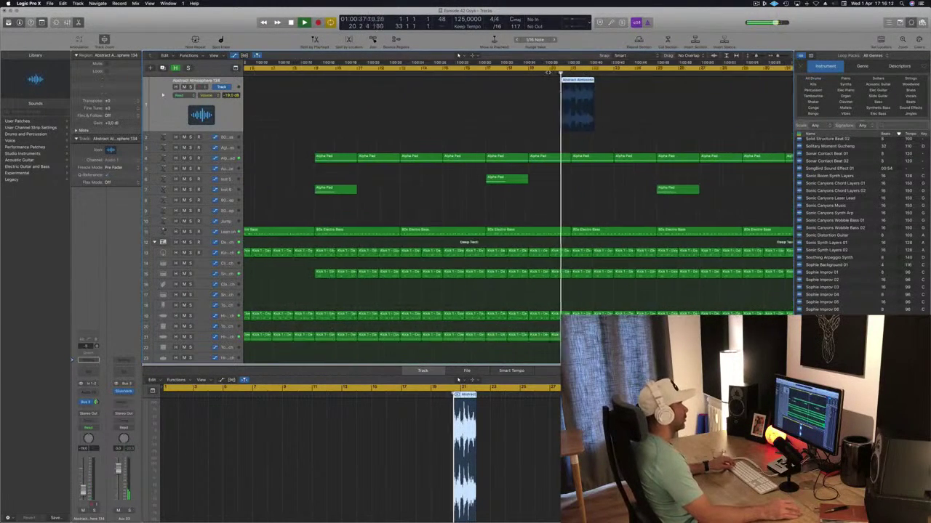
{"action": "scroll", "coordinate": [559, 95], "scroll_direction": "down", "scroll_amount": 3}
{"action": "scroll", "coordinate": [559, 95], "scroll_direction": "down", "scroll_amount": 1}
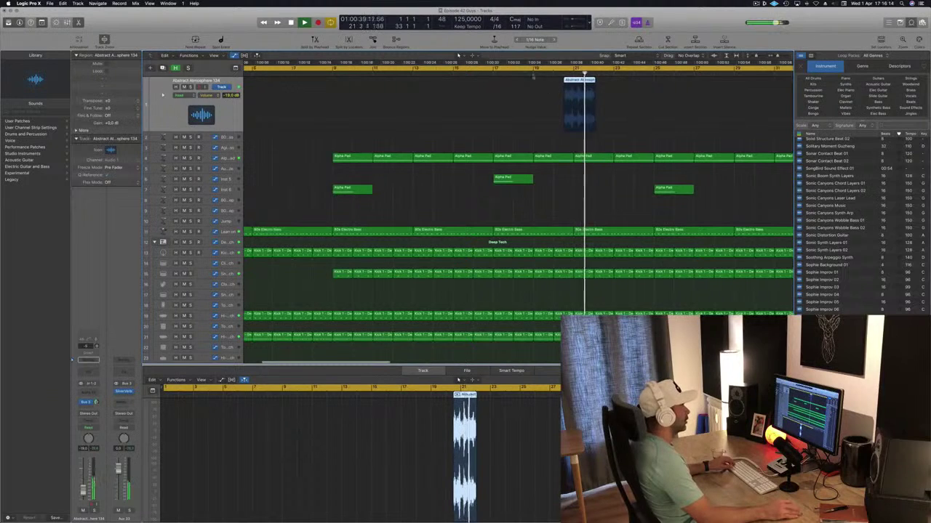
Move the Abstract Atmosphere 134 region to about bar 20, lower its track volume to about -22.5 dB and replay from about bar 19.
{"action": "left_click", "coordinate": [494, 73]}
{"action": "scroll", "coordinate": [488, 88], "scroll_direction": "down", "scroll_amount": 5}
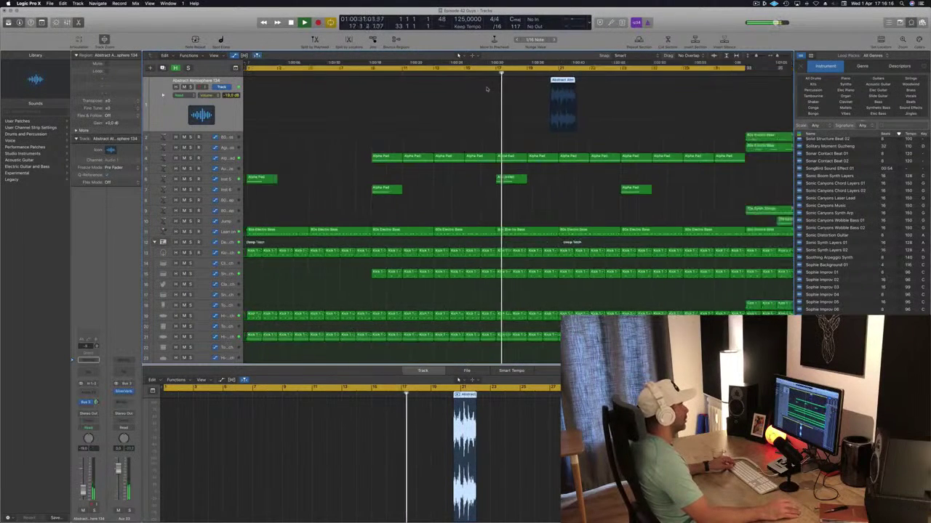
{"action": "scroll", "coordinate": [452, 120], "scroll_direction": "up", "scroll_amount": 2}
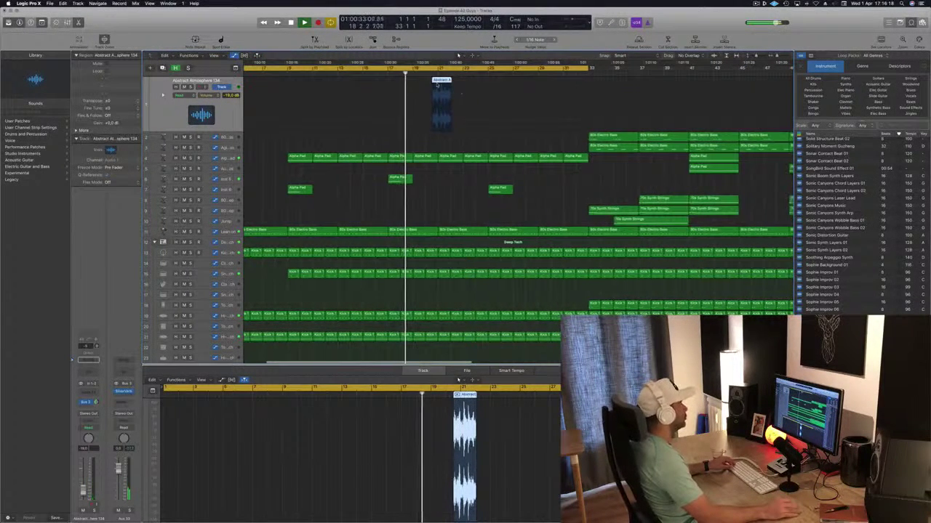
{"action": "left_click_drag", "start_coordinate": [441, 102], "coordinate": [434, 102]}
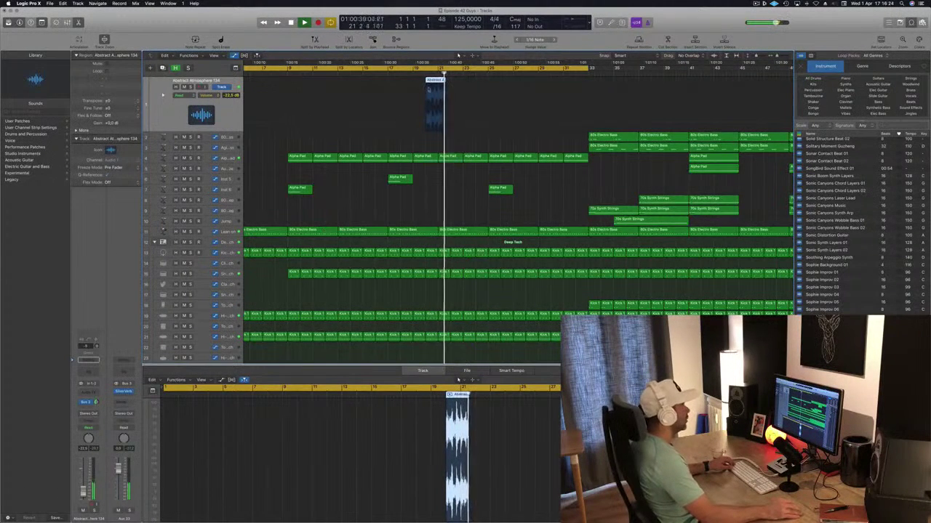
{"action": "left_click_drag", "start_coordinate": [417, 73], "coordinate": [547, 242]}
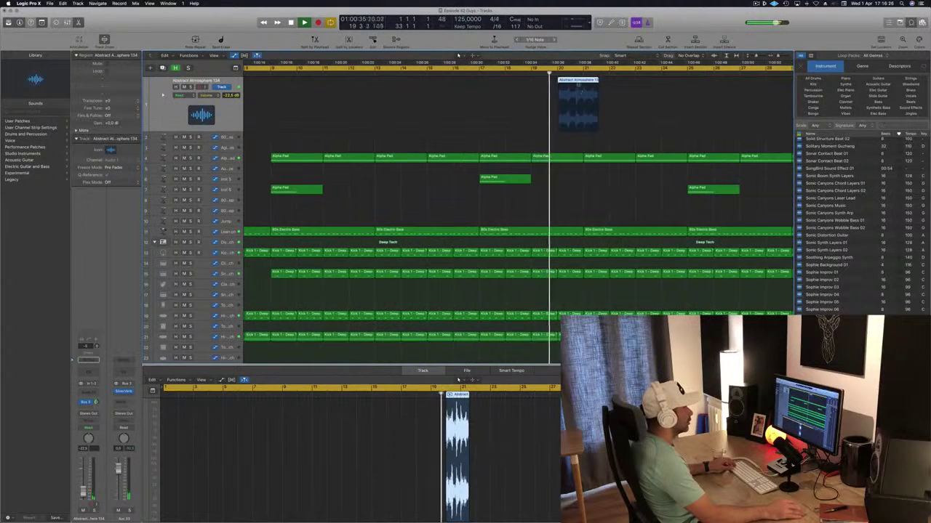
Split the Abstract Atmosphere 134 region at about bar 20 beat 3, move the second part to bar 24 and replay from before bar 20.
{"action": "double_click", "coordinate": [571, 79], "text": "super"}
{"action": "left_click_drag", "start_coordinate": [582, 109], "coordinate": [672, 109]}
{"action": "left_click", "coordinate": [552, 73]}
{"action": "scroll", "coordinate": [593, 96], "scroll_direction": "up", "scroll_amount": 3}
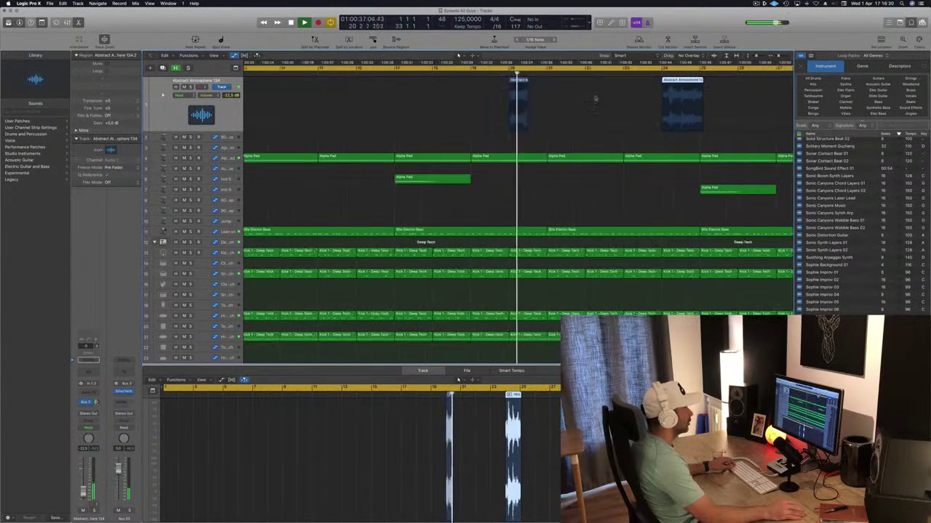
{"action": "scroll", "coordinate": [598, 98], "scroll_direction": "down", "scroll_amount": 2}
{"action": "left_click", "coordinate": [481, 74]}
Shorten the first Abstract Atmosphere 134 piece to roughly a quarter bar and replay the passage around bar 20.
{"action": "left_click_drag", "start_coordinate": [513, 126], "coordinate": [509, 126]}
{"action": "left_click", "coordinate": [489, 73]}
{"action": "key", "text": "super+Left"}
{"action": "key", "text": "super+Left"}
{"action": "key", "text": "super+Left"}
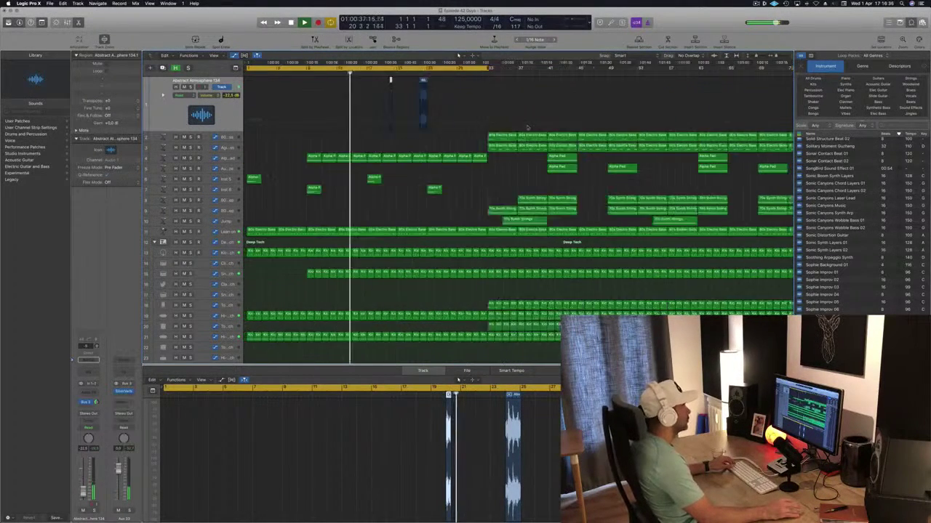
{"action": "key", "text": "super+Right"}
{"action": "key", "text": "super+Right"}
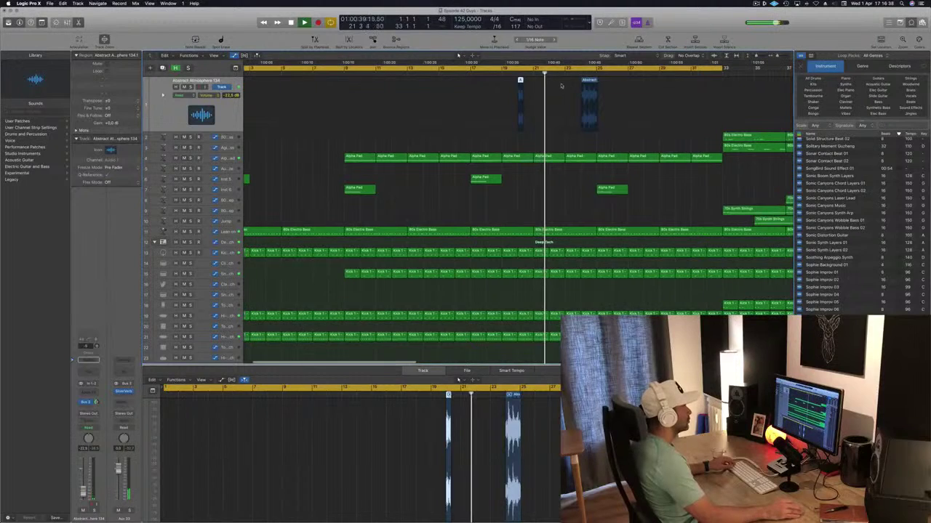
{"action": "left_click", "coordinate": [514, 73]}
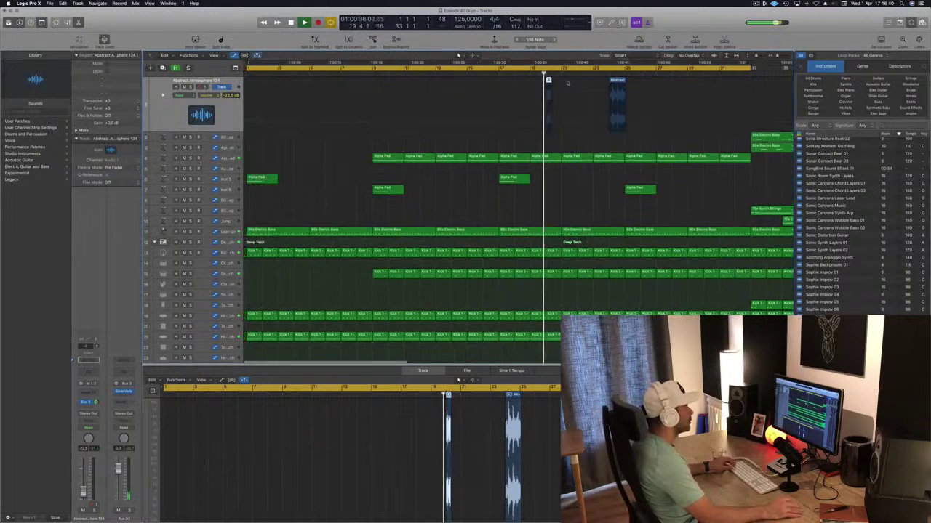
Move the second Abstract Atmosphere 134 piece to bar 22 and play from about bar 19 beat 3.
{"action": "key", "text": "super+Right"}
{"action": "left_click_drag", "start_coordinate": [685, 83], "coordinate": [617, 81]}
{"action": "left_click", "coordinate": [529, 74]}
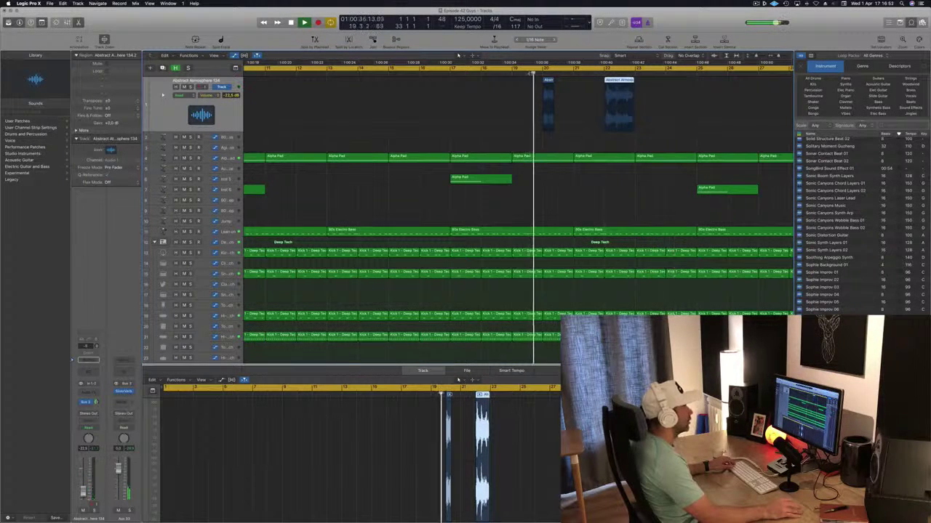
Select both Abstract Atmosphere 134 pieces, raise the track volume to -16.0 dB and replay from about bar 20.
{"action": "scroll", "coordinate": [517, 102], "scroll_direction": "left", "scroll_amount": 5}
{"action": "left_click", "coordinate": [543, 83], "text": "shift"}
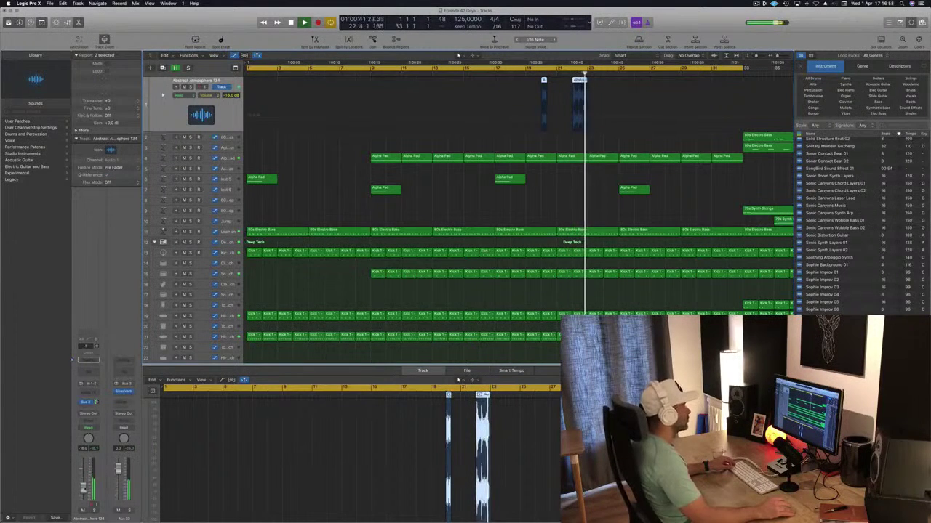
{"action": "left_click", "coordinate": [541, 72]}
{"action": "scroll", "coordinate": [453, 93], "scroll_direction": "left", "scroll_amount": 3}
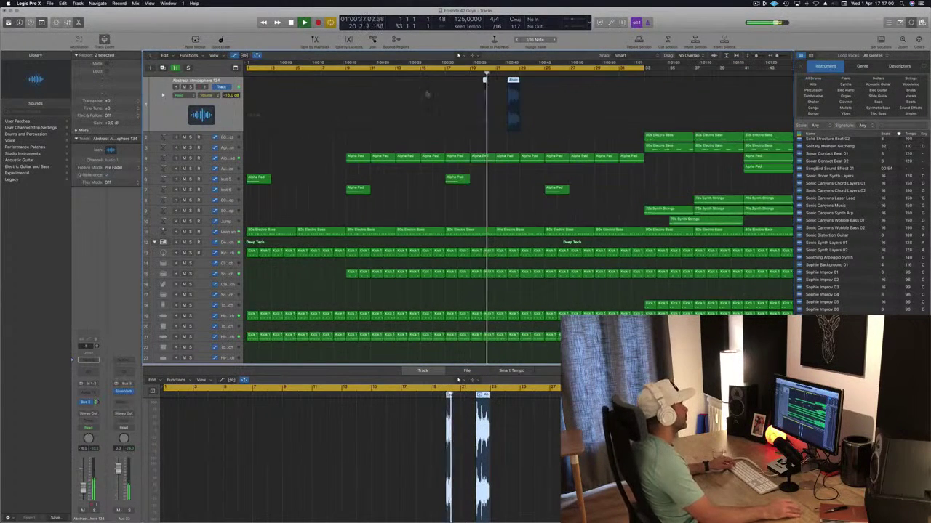
{"action": "scroll", "coordinate": [371, 102], "scroll_direction": "left", "scroll_amount": 3}
Add a second send to the Abstract Atmosphere 134 track, routed to Bus 11 (Aux 34).
{"action": "left_click", "coordinate": [87, 410]}
{"action": "mouse_move", "coordinate": [85, 419]}
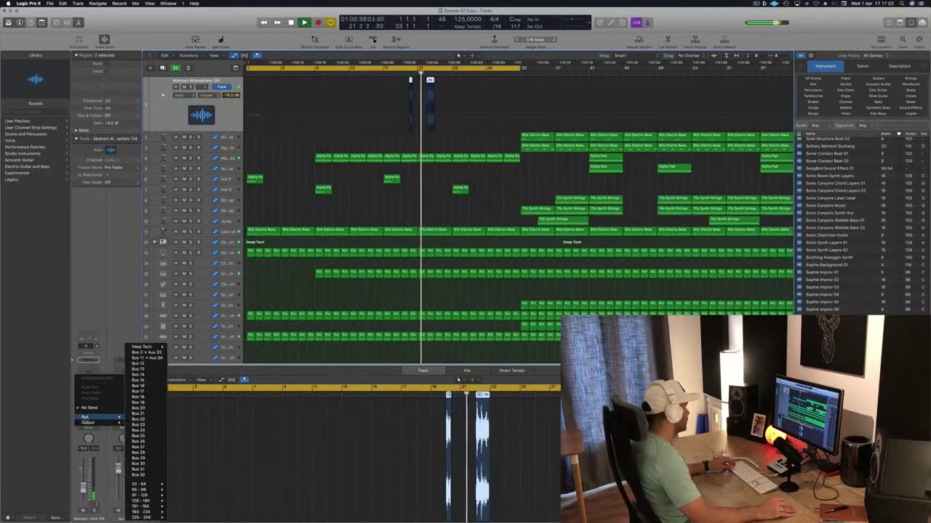
{"action": "left_click", "coordinate": [145, 357]}
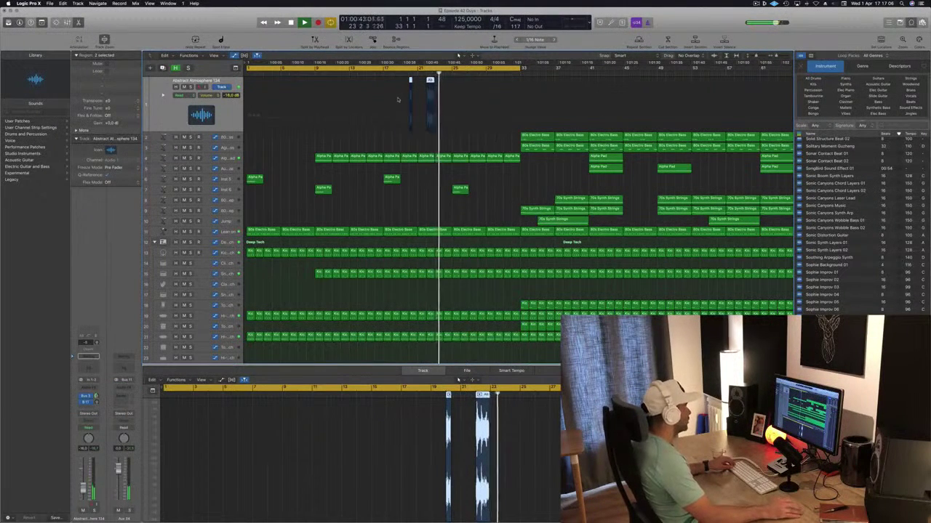
{"action": "key", "text": "super+Left"}
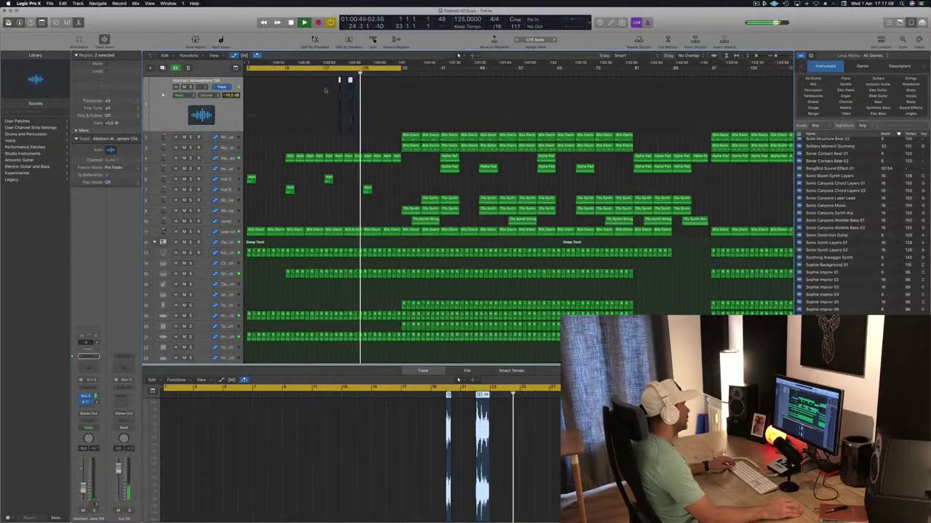
Raise the Alpha Pad track's cutoff automation point at bar 33 to about 44 %.
{"action": "scroll", "coordinate": [329, 139], "scroll_direction": "right", "scroll_amount": 2}
{"action": "scroll", "coordinate": [334, 142], "scroll_direction": "left", "scroll_amount": 2}
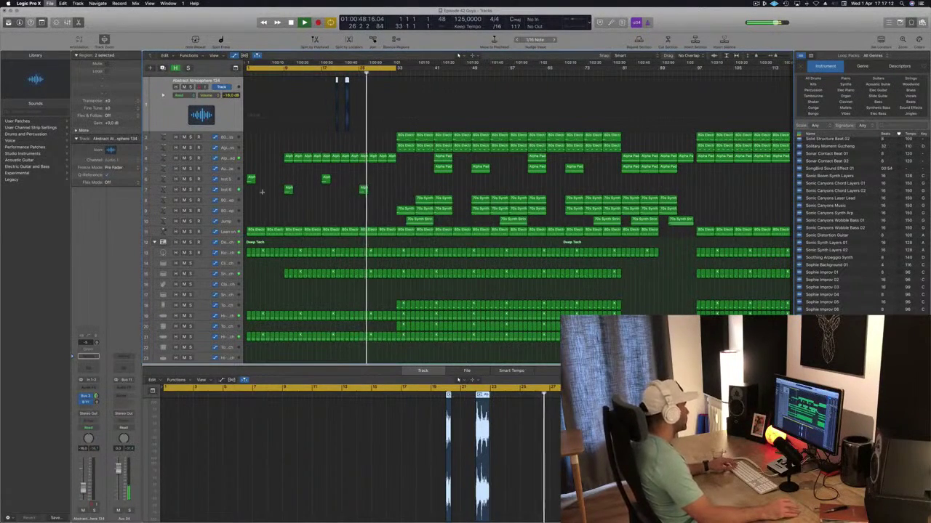
{"action": "left_click", "coordinate": [192, 190]}
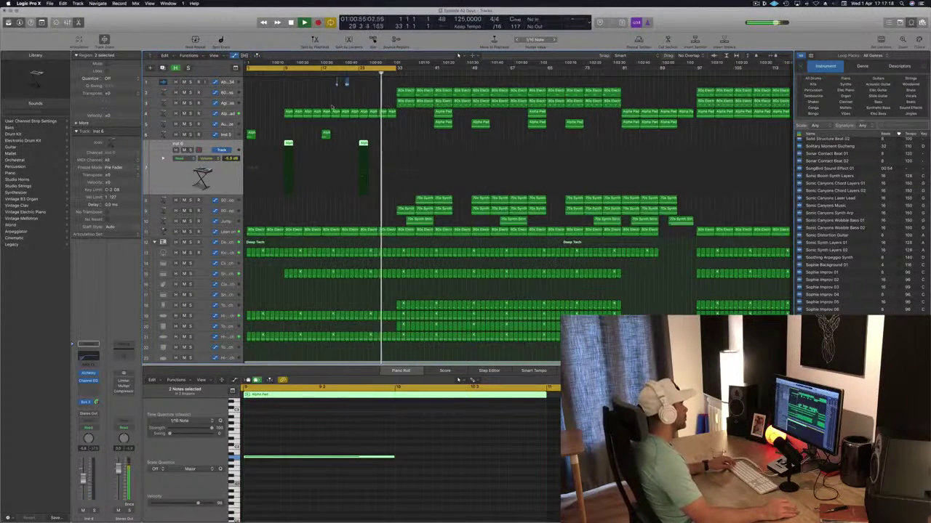
{"action": "left_click", "coordinate": [192, 113]}
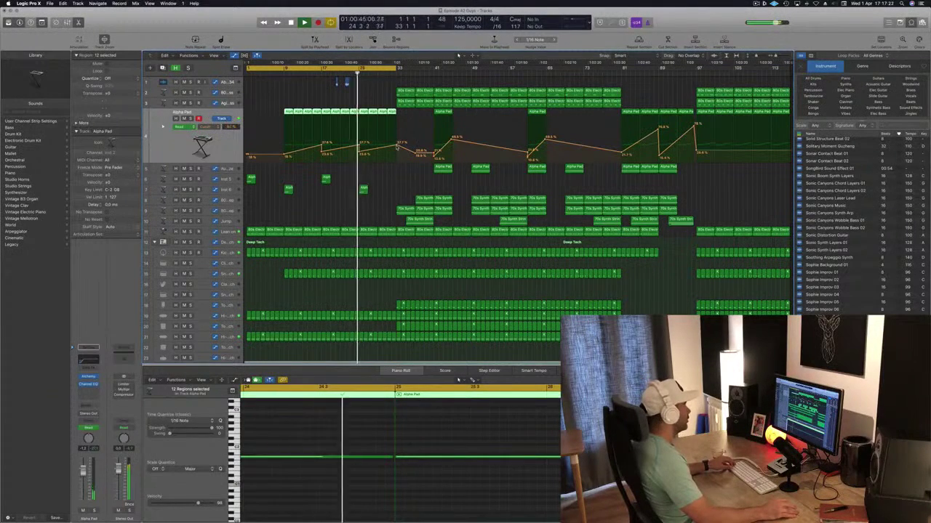
{"action": "left_click", "coordinate": [397, 142]}
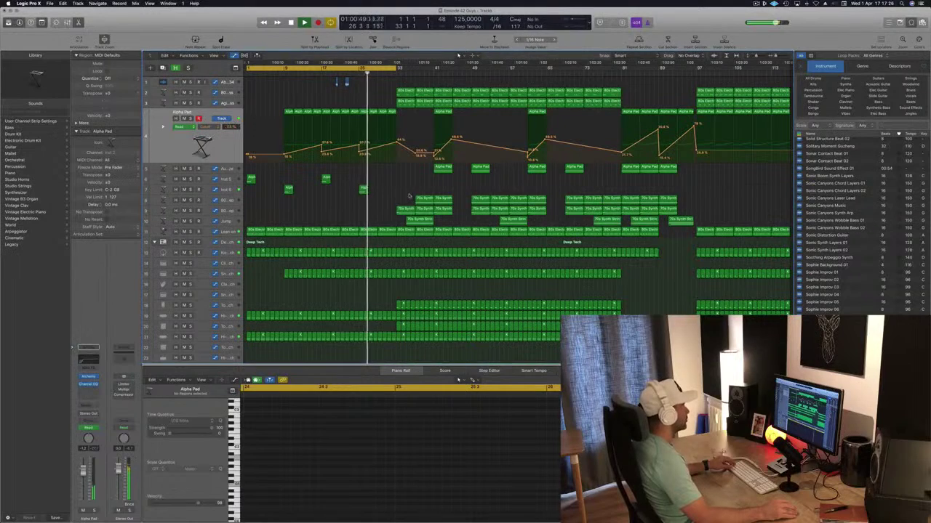
Copy the two Abstract Atmosphere 134 pieces to bars 28 and 30, and replay from about bar 20.
{"action": "scroll", "coordinate": [344, 83], "scroll_direction": "up", "scroll_amount": 5}
{"action": "scroll", "coordinate": [284, 87], "scroll_direction": "down", "scroll_amount": 2}
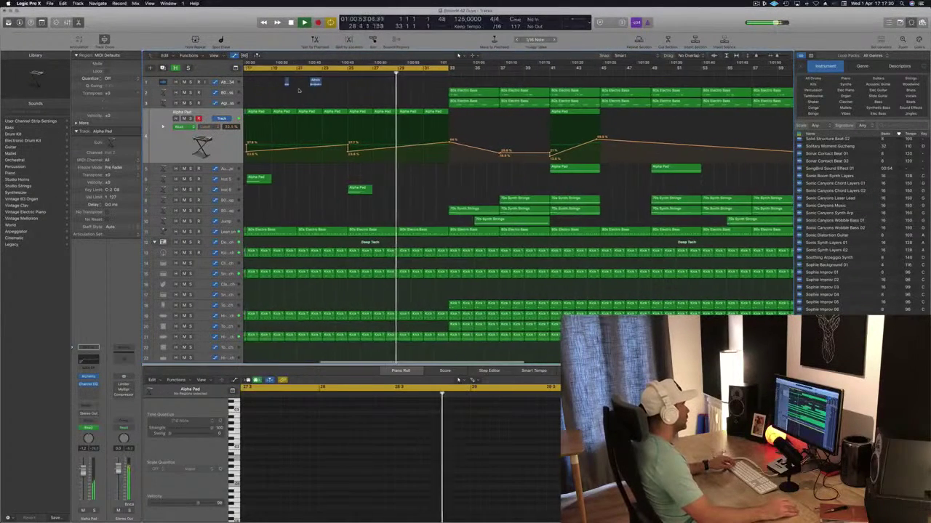
{"action": "left_click_drag", "start_coordinate": [280, 83], "coordinate": [389, 86]}
{"action": "key", "text": "super+Left"}
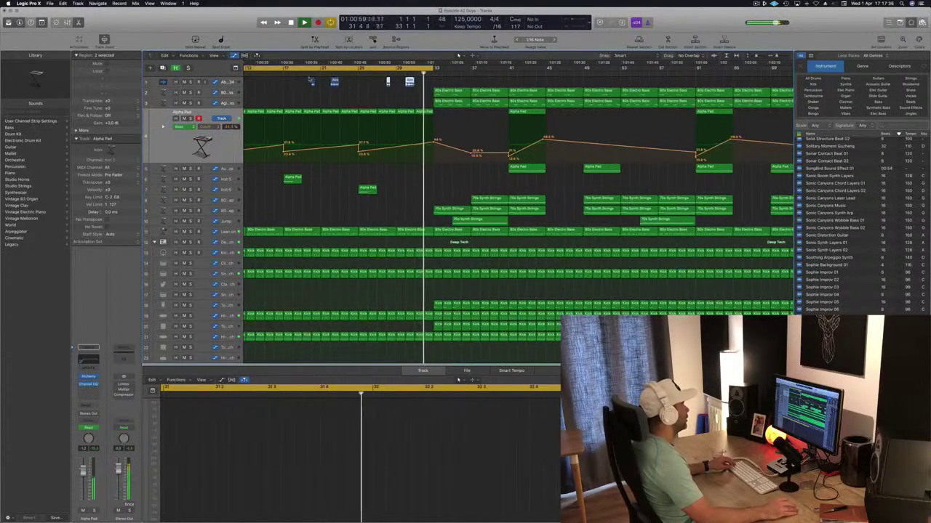
{"action": "left_click", "coordinate": [310, 79]}
{"action": "left_click", "coordinate": [310, 71]}
{"action": "key", "text": "super+Left"}
{"action": "key", "text": "super+Left"}
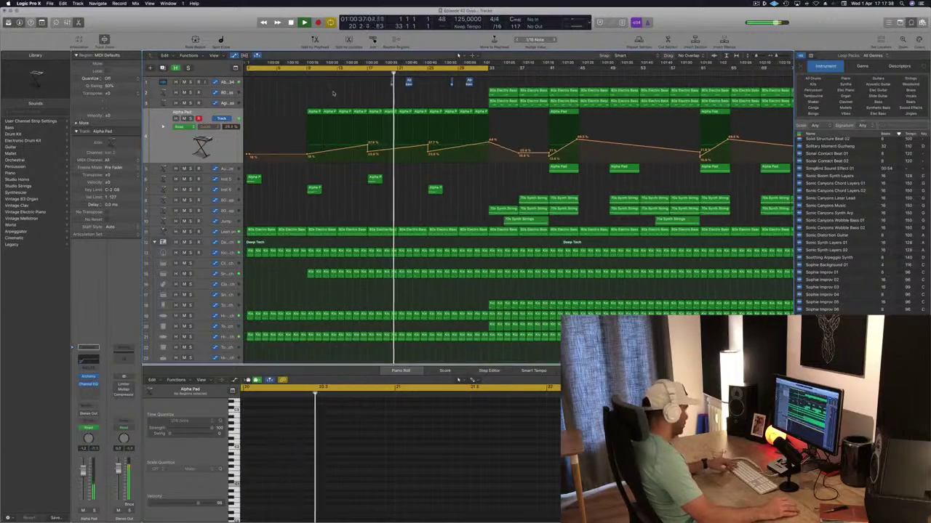
{"action": "key", "text": "super+Left"}
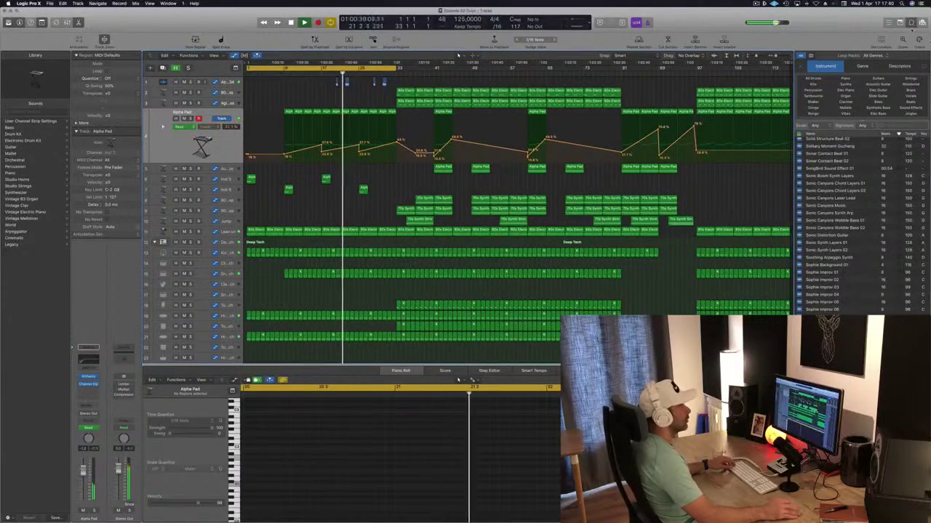
Close the Loop Browser to widen the track area and replay the arrangement from about bar 24.
{"action": "key", "text": "o"}
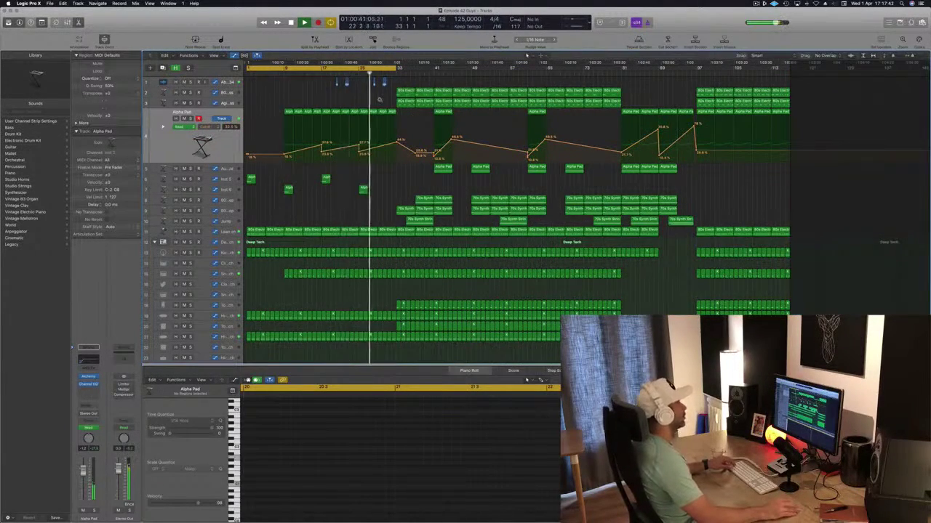
{"action": "key", "text": "super+Right"}
{"action": "key", "text": "super+Left"}
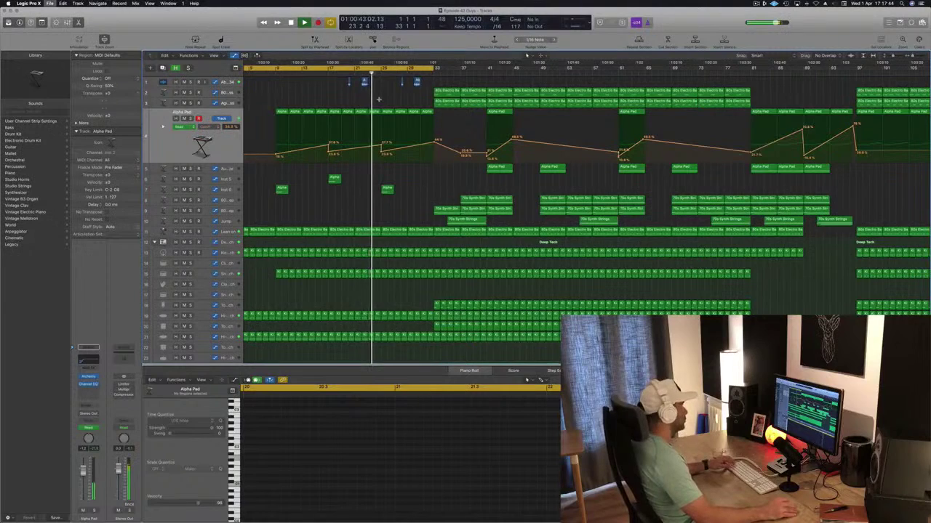
{"action": "key", "text": "super+Left"}
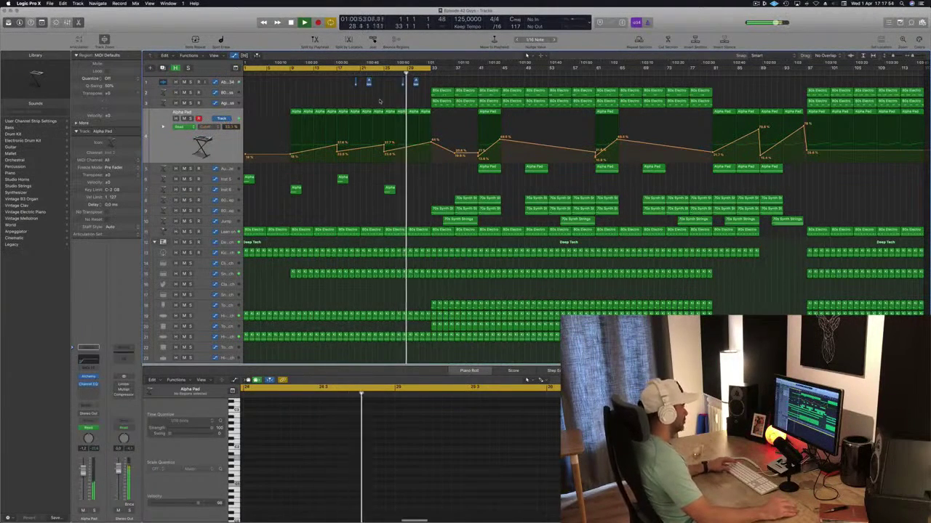
{"action": "scroll", "coordinate": [414, 94], "scroll_direction": "up", "scroll_amount": 3}
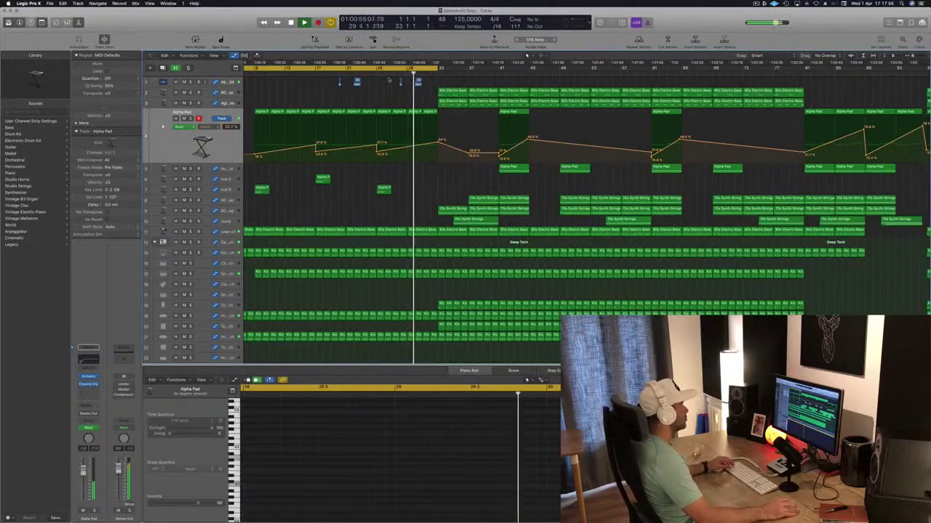
{"action": "left_click", "coordinate": [369, 74]}
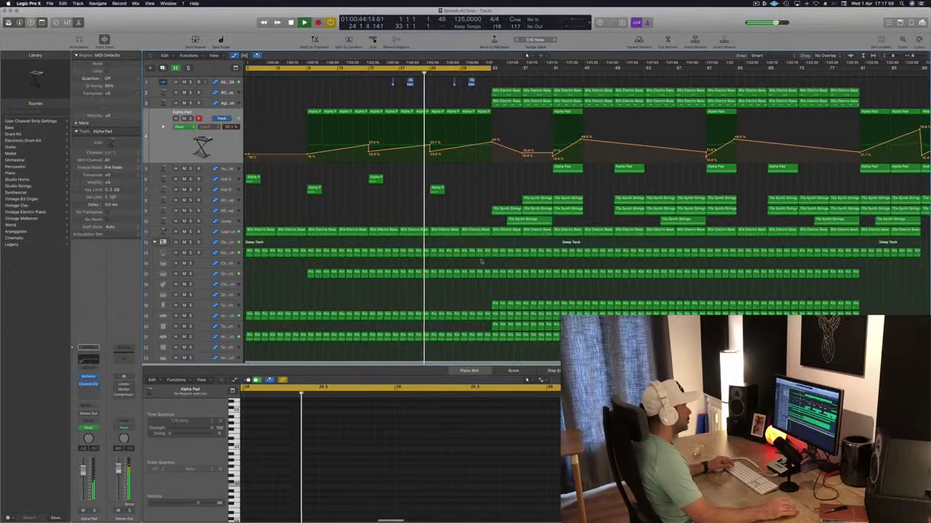
Delete the kick and snare regions in bars 29 to 32.
{"action": "key", "text": "super+Right"}
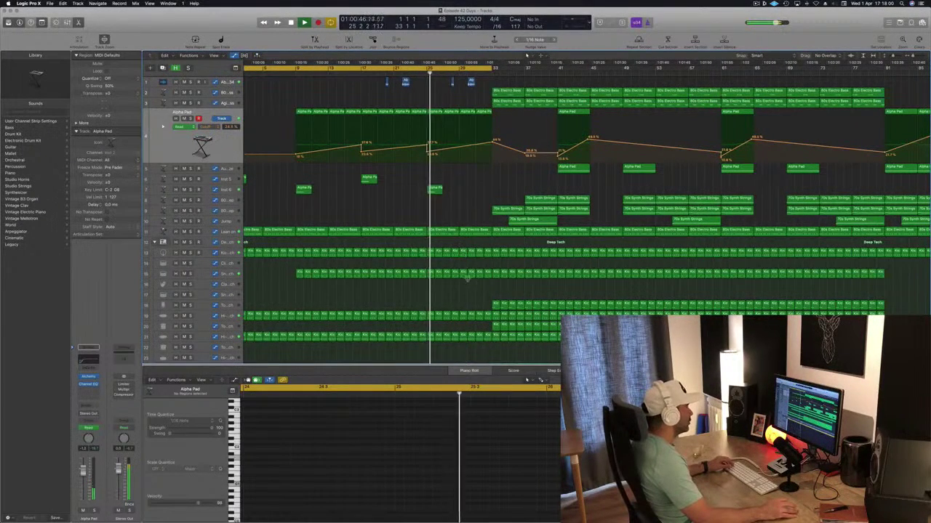
{"action": "left_click_drag", "start_coordinate": [464, 280], "coordinate": [485, 251]}
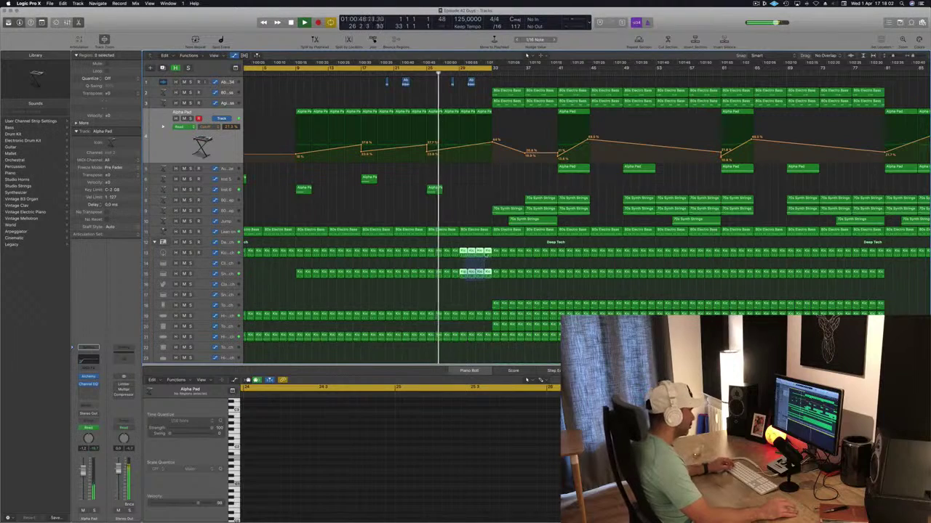
{"action": "key", "text": "Delete"}
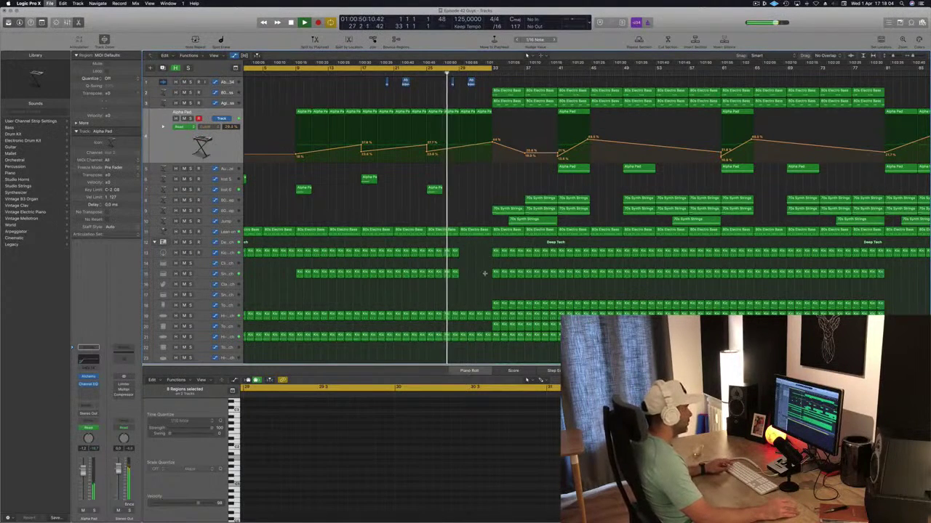
Steepen the Alpha Pad cutoff rise with a point at bar 29 and a higher point at bar 33, and replay from about bar 25.
{"action": "key", "text": "super+Right"}
{"action": "key", "text": "super+Right"}
{"action": "key", "text": "super+Left"}
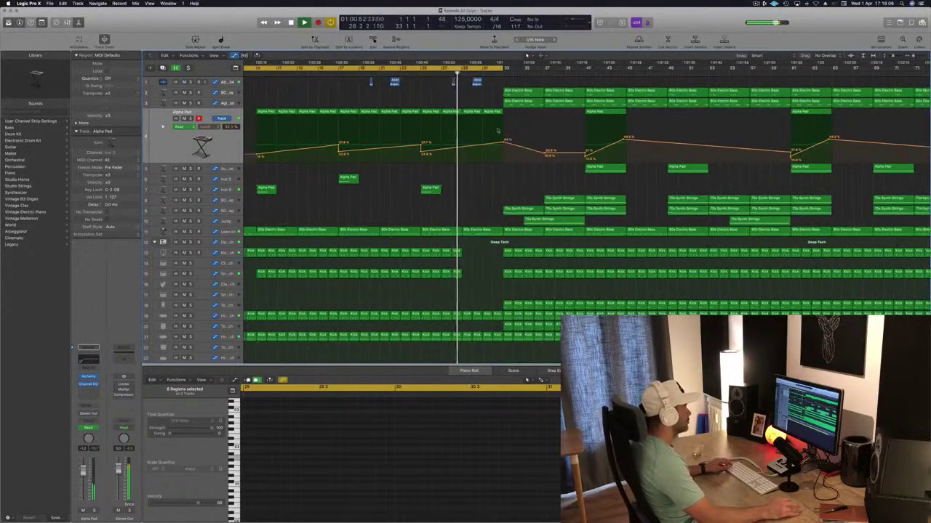
{"action": "left_click_drag", "start_coordinate": [502, 141], "coordinate": [503, 129]}
{"action": "key", "text": "super+Left"}
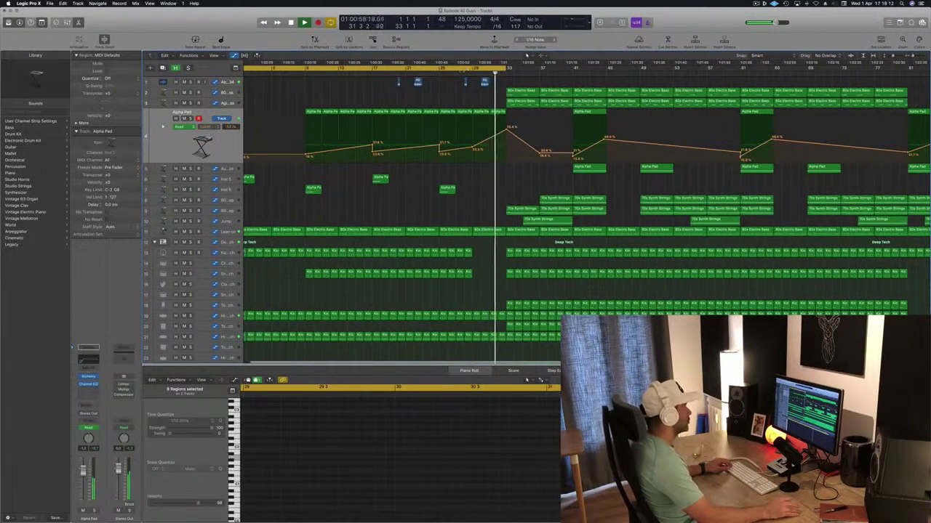
{"action": "left_click", "coordinate": [448, 70]}
Add cutoff automation points to the Lean on track at bars 29 and 33, rising to a peak and dropping back at bar 33.
{"action": "scroll", "coordinate": [403, 97], "scroll_direction": "left", "scroll_amount": 1}
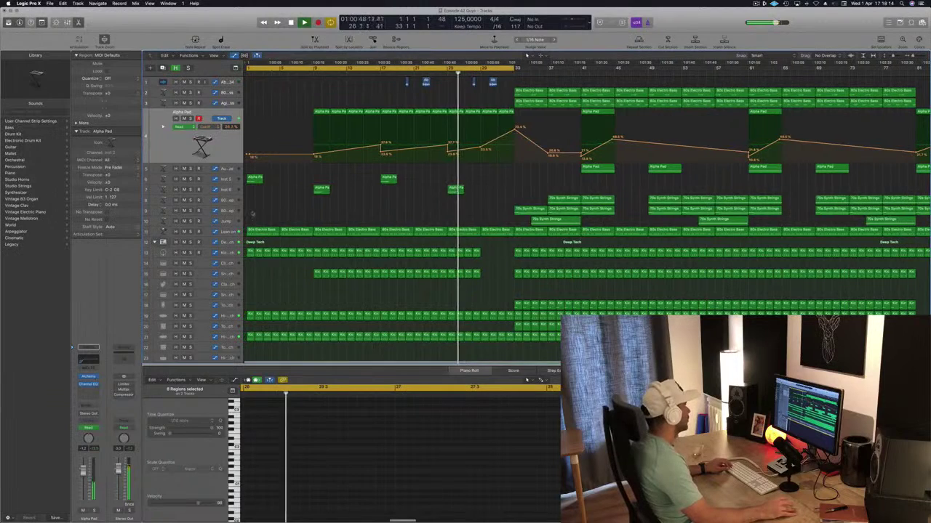
{"action": "left_click", "coordinate": [225, 231]}
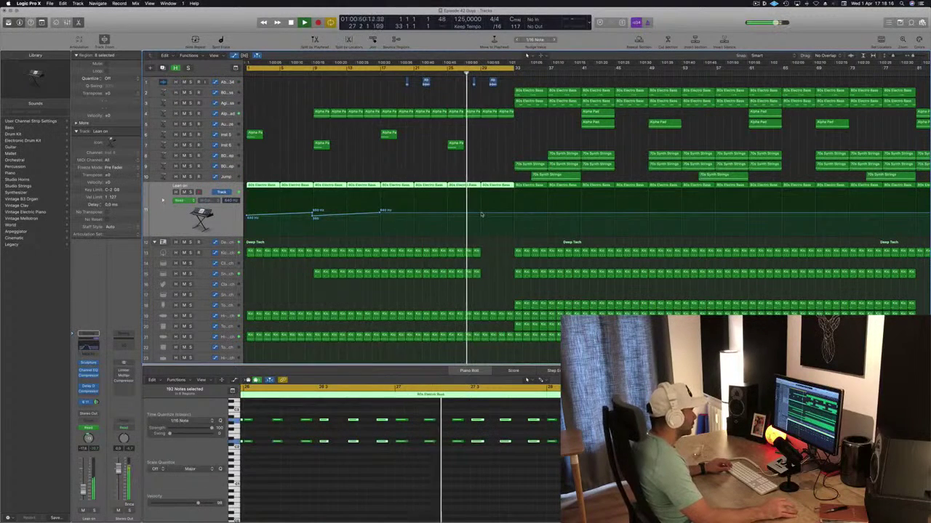
{"action": "left_click", "coordinate": [481, 214]}
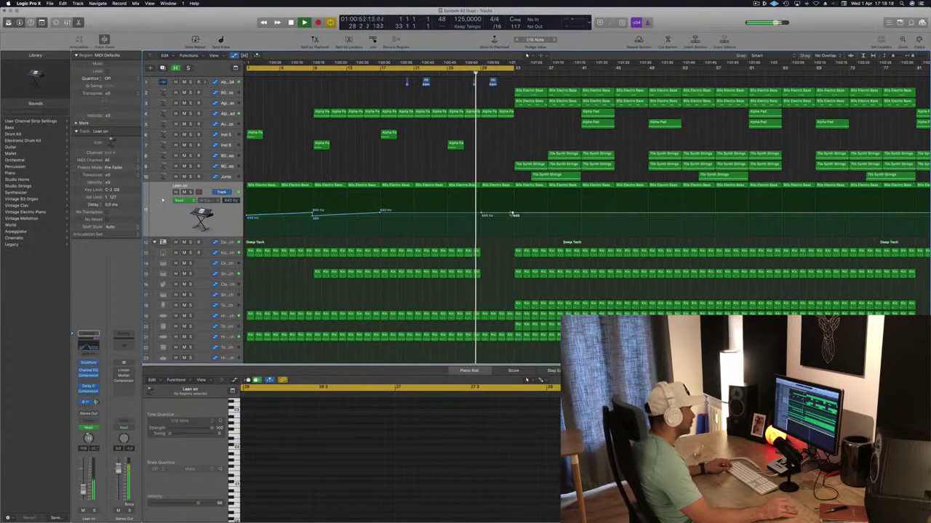
{"action": "mouse_move", "coordinate": [510, 214]}
{"action": "left_mouse_down"}
{"action": "mouse_move", "coordinate": [512, 200]}
{"action": "mouse_move", "coordinate": [480, 212]}
{"action": "mouse_move", "coordinate": [514, 214]}
{"action": "left_mouse_up"}
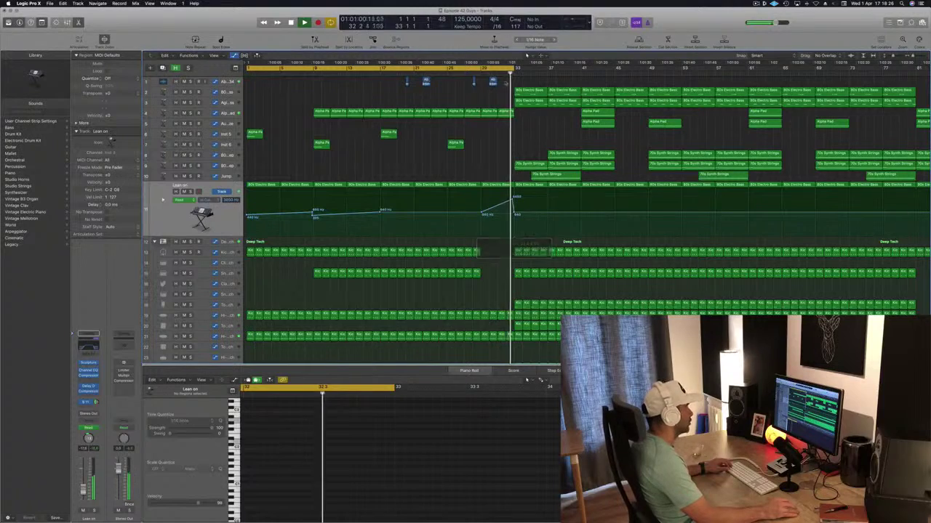
Replay from about bar 26 and copy four kick regions into bars 29 to 32.
{"action": "left_click", "coordinate": [462, 72]}
{"action": "scroll", "coordinate": [484, 265], "scroll_direction": "left", "scroll_amount": 3}
{"action": "scroll", "coordinate": [426, 250], "scroll_direction": "right", "scroll_amount": 5}
{"action": "mouse_move", "coordinate": [559, 251]}
{"action": "left_mouse_down"}
{"action": "mouse_move", "coordinate": [511, 253]}
{"action": "mouse_move", "coordinate": [547, 258]}
{"action": "left_mouse_up"}
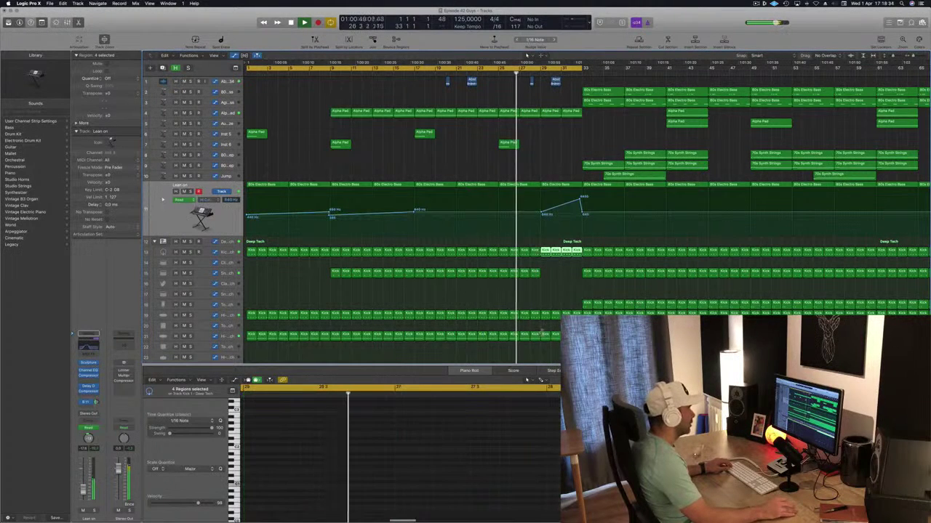
Delete the hi-hat and lower percussion regions in bars 29 to 32.
{"action": "left_click_drag", "start_coordinate": [546, 304], "coordinate": [573, 338]}
{"action": "key", "text": "Delete"}
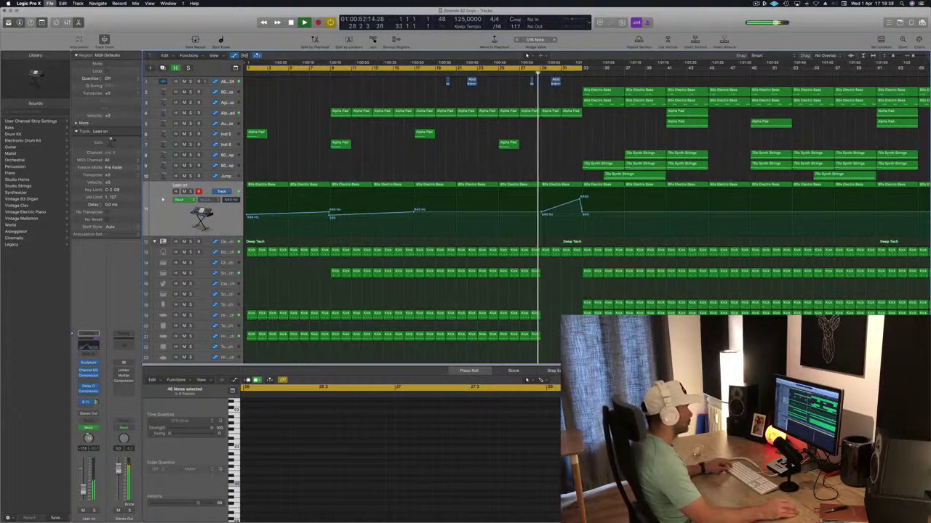
{"action": "scroll", "coordinate": [461, 323], "scroll_direction": "right", "scroll_amount": 3}
{"action": "scroll", "coordinate": [461, 323], "scroll_direction": "down", "scroll_amount": 3}
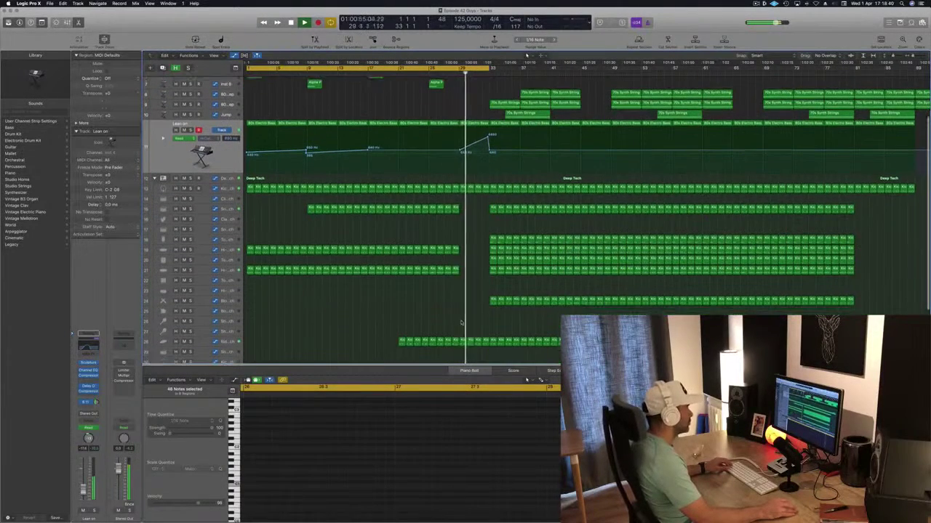
{"action": "left_click_drag", "start_coordinate": [461, 323], "coordinate": [482, 354]}
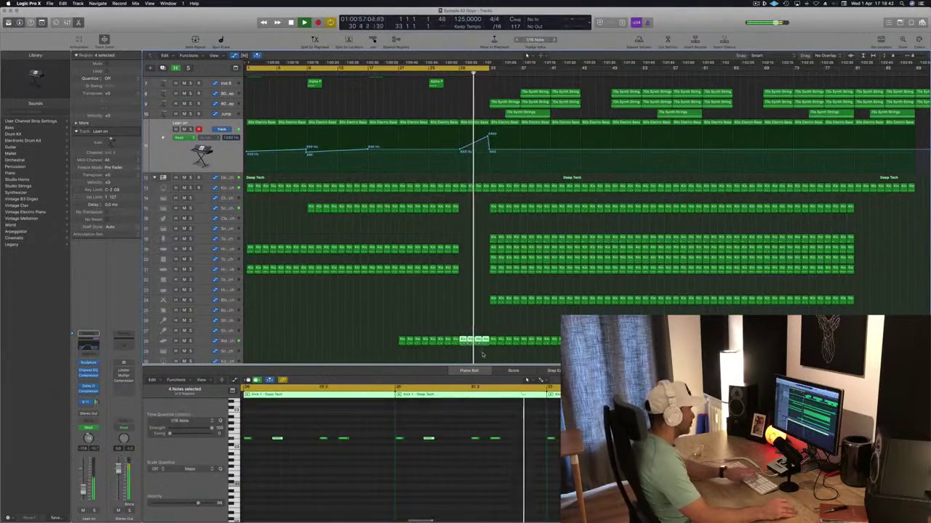
{"action": "scroll", "coordinate": [479, 218], "scroll_direction": "up", "scroll_amount": 3}
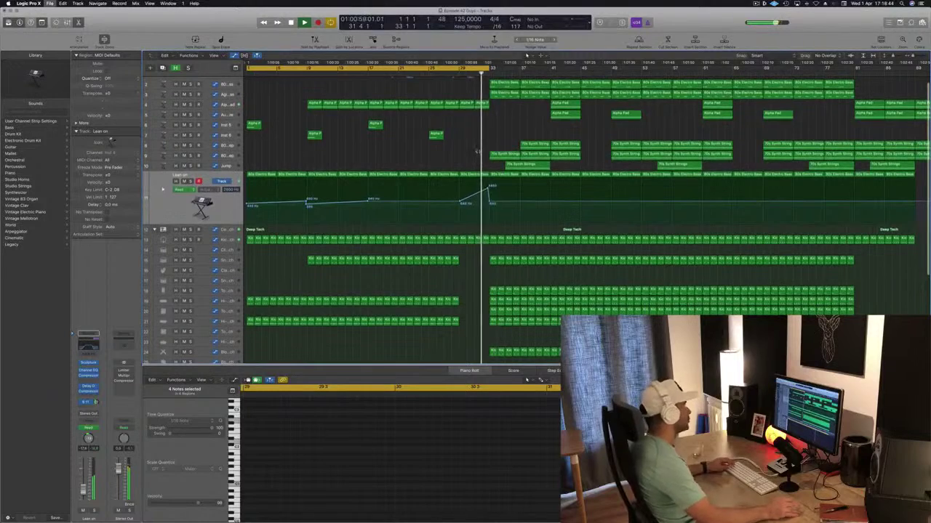
Listen to the transition into bar 33 from about bar 28, then stop playback and return the playhead to bar 28.
{"action": "left_click", "coordinate": [449, 73]}
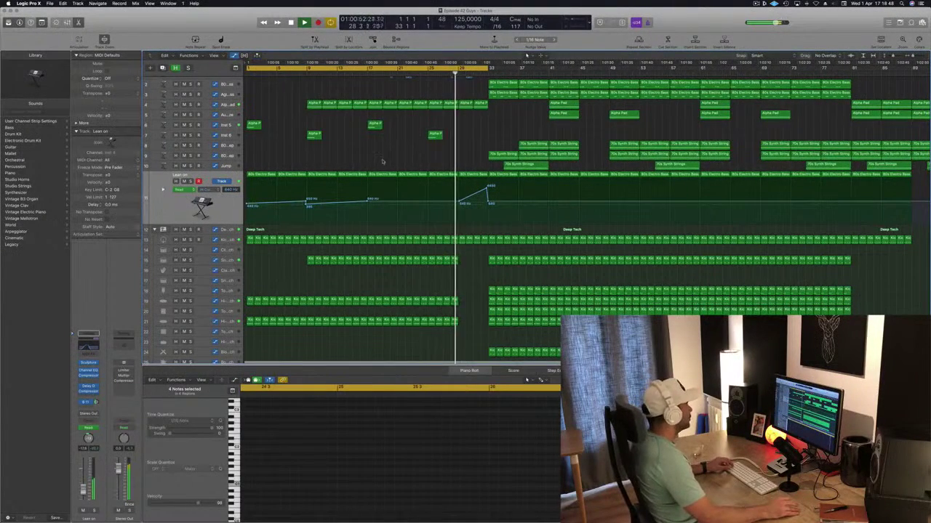
{"action": "scroll", "coordinate": [405, 155], "scroll_direction": "down", "scroll_amount": 3}
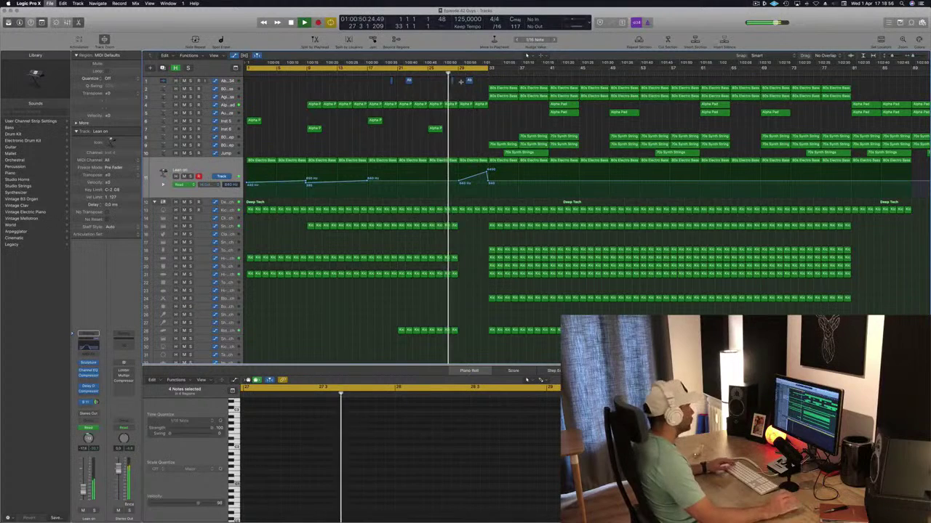
{"action": "left_click", "coordinate": [757, 4]}
{"action": "left_click", "coordinate": [723, 17]}
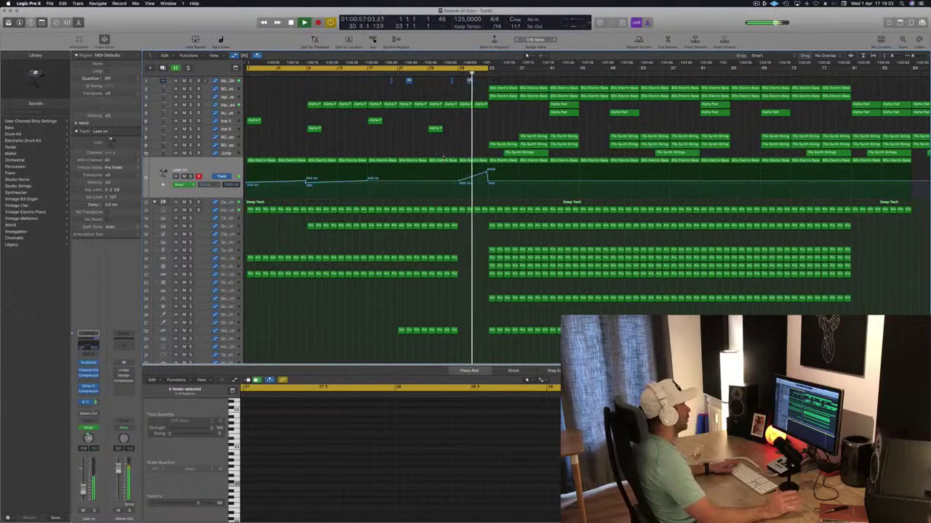
{"action": "key", "text": "space"}
{"action": "left_click", "coordinate": [450, 73]}
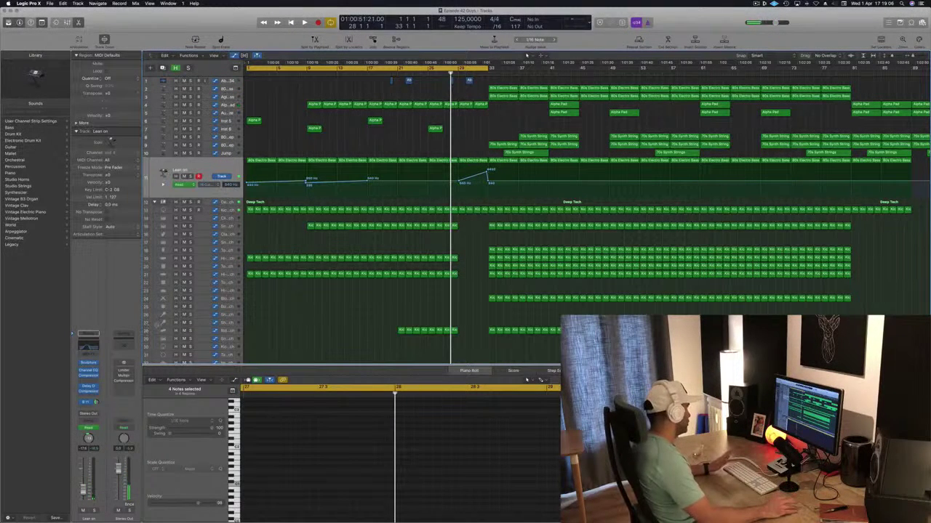
Insert a Channel EQ on the Stereo Out channel and swap it with the Limiter so the EQ comes first.
{"action": "left_click", "coordinate": [125, 343]}
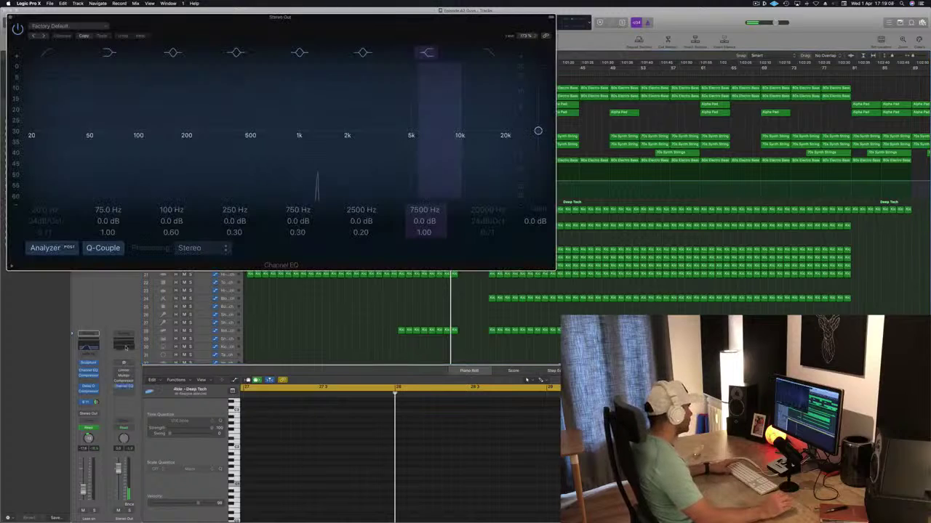
{"action": "left_click_drag", "start_coordinate": [125, 388], "coordinate": [127, 371]}
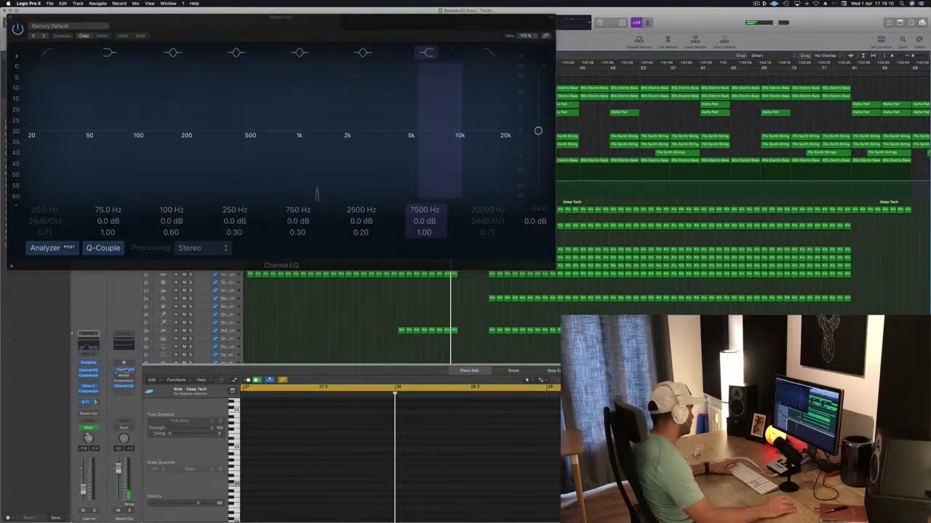
{"action": "left_click", "coordinate": [125, 372]}
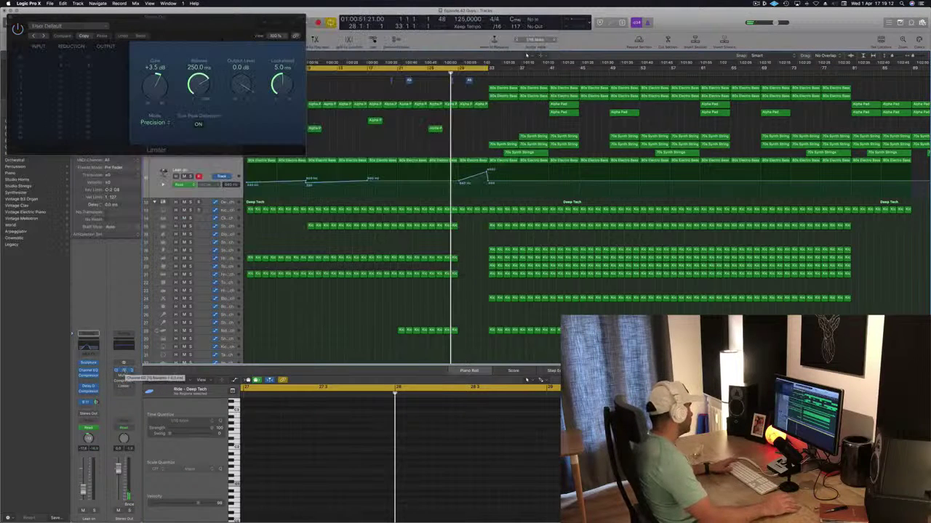
Show the Stereo Out Channel EQ window clear of the intro section and close the Limiter window.
{"action": "left_click_drag", "start_coordinate": [214, 18], "coordinate": [532, 86]}
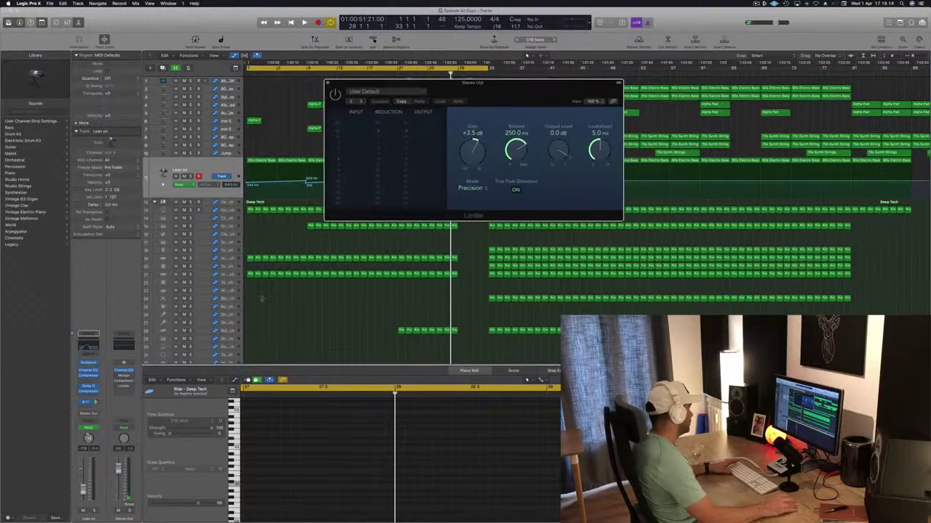
{"action": "left_click", "coordinate": [124, 372]}
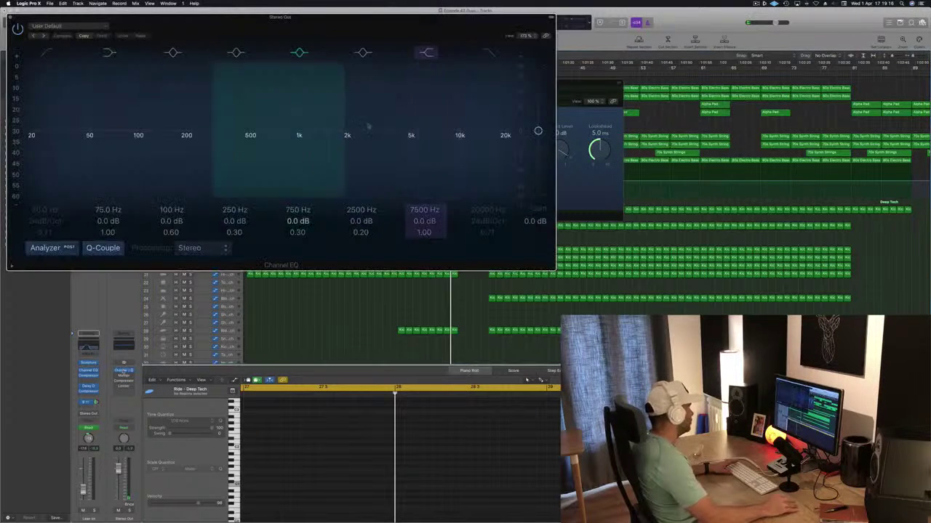
{"action": "left_click_drag", "start_coordinate": [410, 20], "coordinate": [928, 145]}
{"action": "left_click_drag", "start_coordinate": [537, 97], "coordinate": [512, 90]}
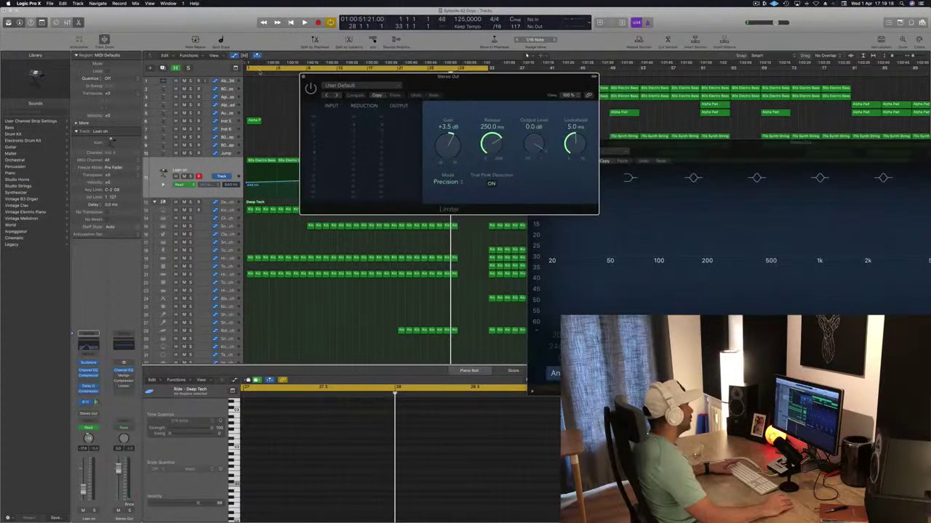
{"action": "left_click", "coordinate": [303, 77]}
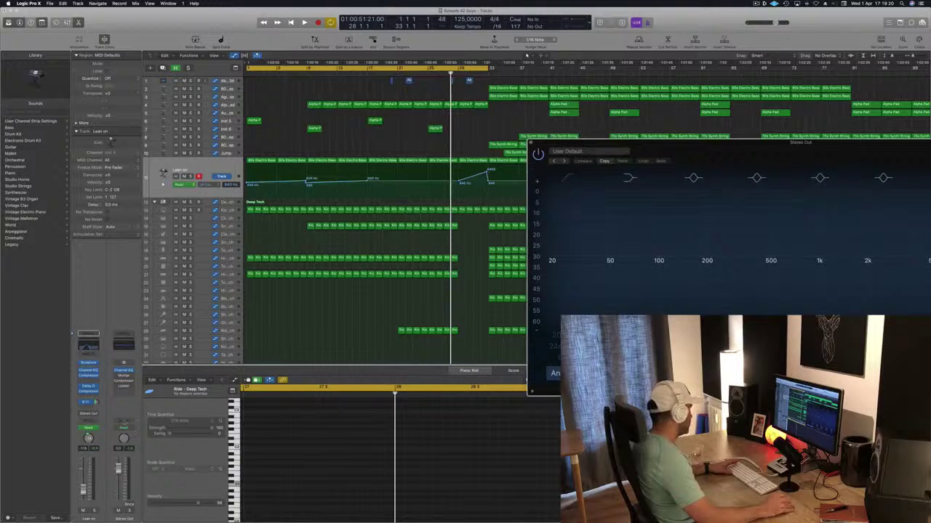
{"action": "right_click", "coordinate": [129, 412]}
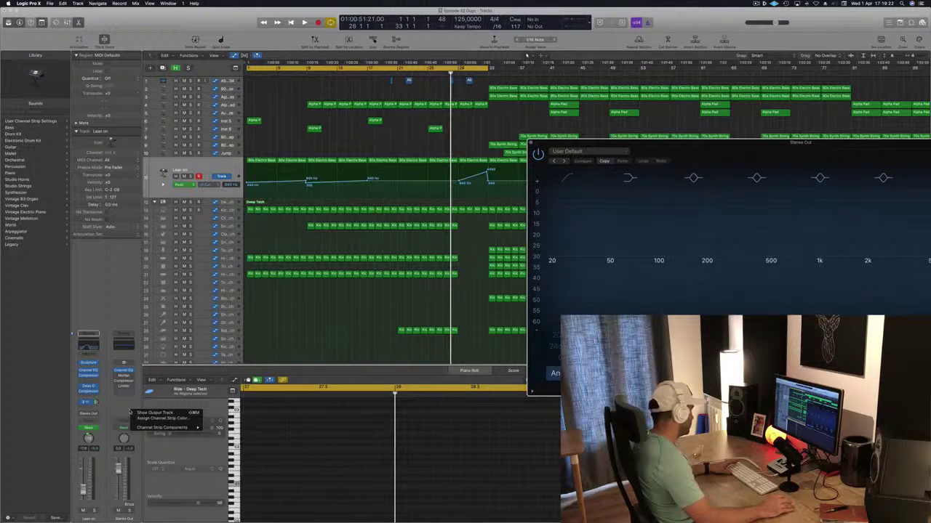
{"action": "right_click", "coordinate": [129, 519]}
{"action": "right_click", "coordinate": [128, 519]}
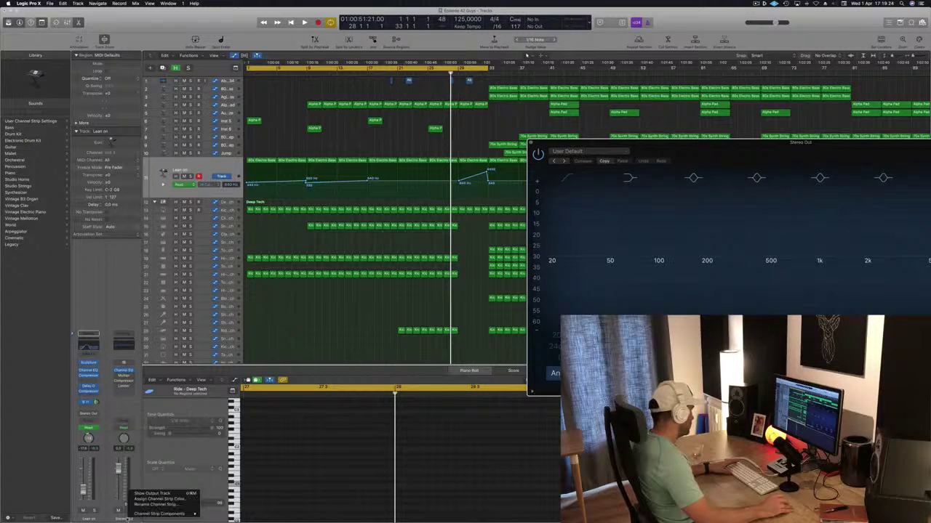
{"action": "mouse_move", "coordinate": [135, 515]}
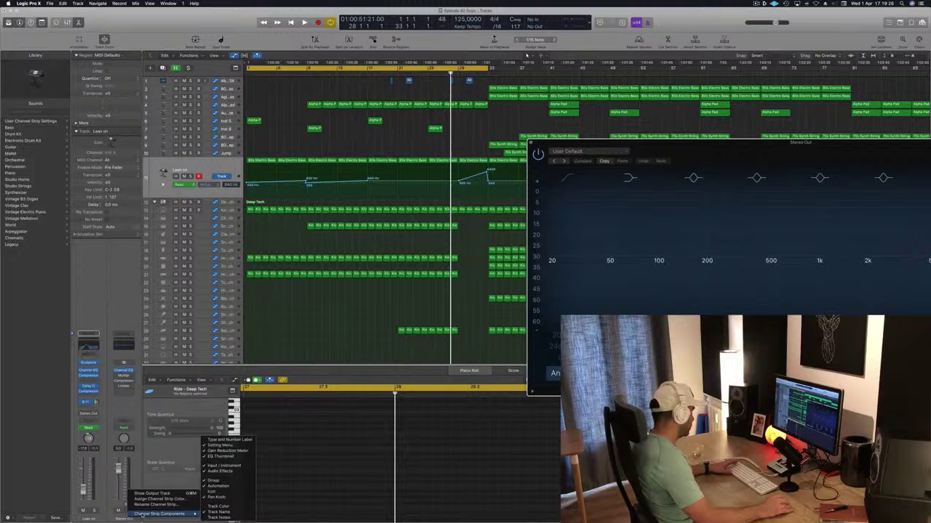
{"action": "left_click", "coordinate": [131, 254]}
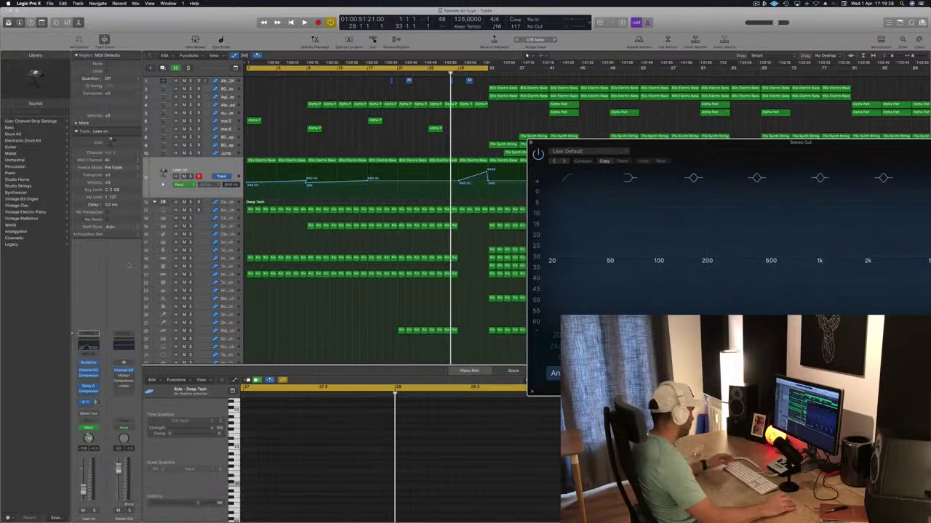
Open the Mixer, bring the Stereo Out strip into view, and reposition the Channel EQ window over the track area.
{"action": "key", "text": "x"}
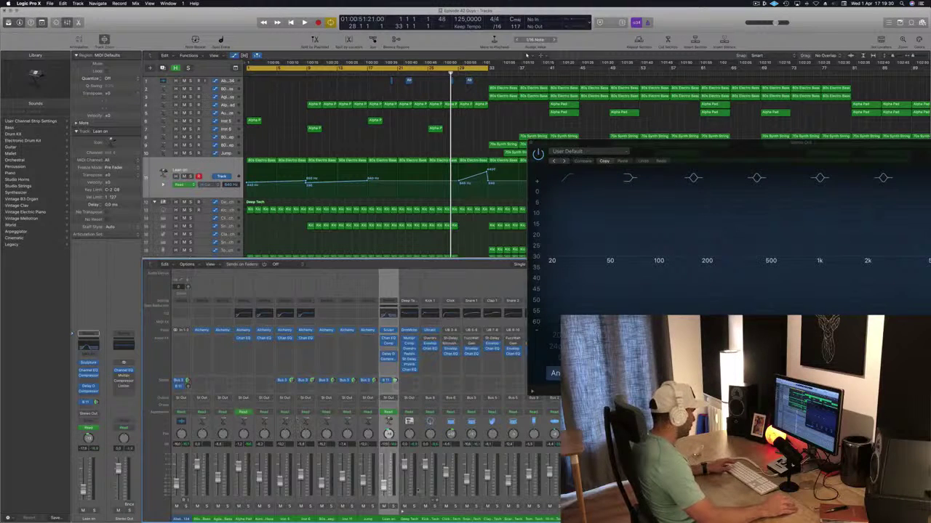
{"action": "left_click_drag", "start_coordinate": [749, 156], "coordinate": [258, 71]}
{"action": "scroll", "coordinate": [363, 407], "scroll_direction": "right", "scroll_amount": 10}
{"action": "scroll", "coordinate": [363, 407], "scroll_direction": "left", "scroll_amount": 2}
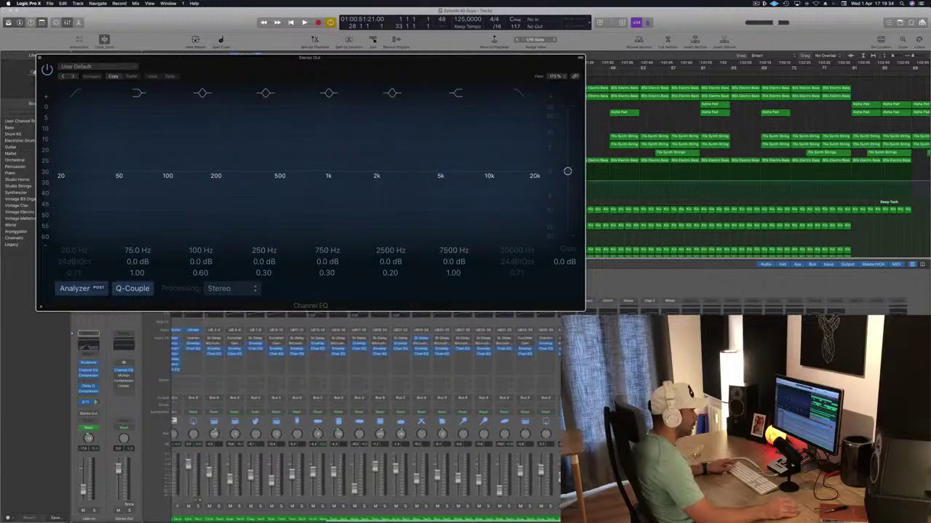
{"action": "key", "text": "super+w"}
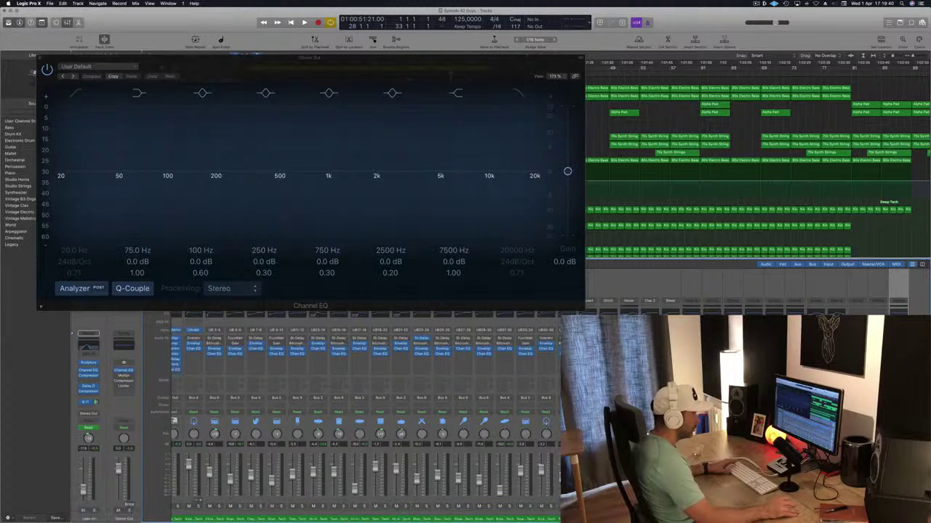
{"action": "key", "text": "Right"}
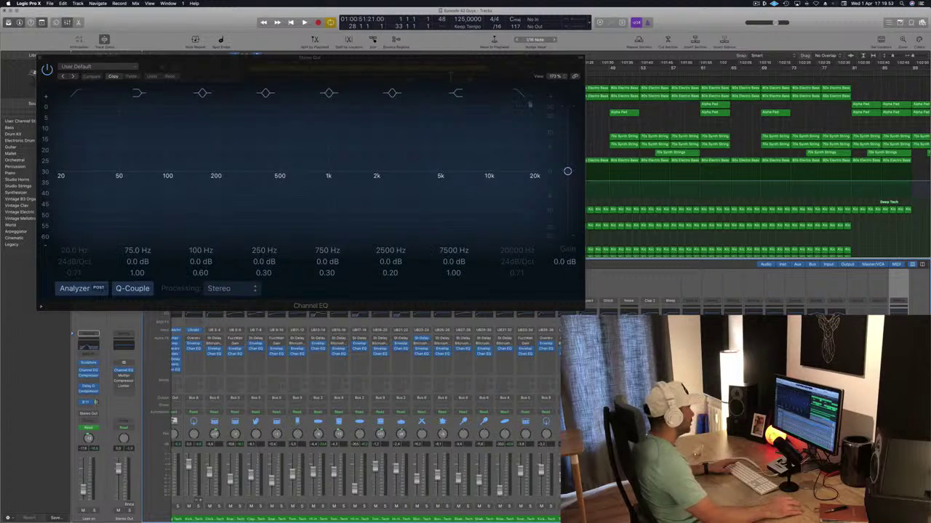
{"action": "left_click_drag", "start_coordinate": [151, 57], "coordinate": [525, 56]}
{"action": "left_click_drag", "start_coordinate": [814, 75], "coordinate": [618, 67]}
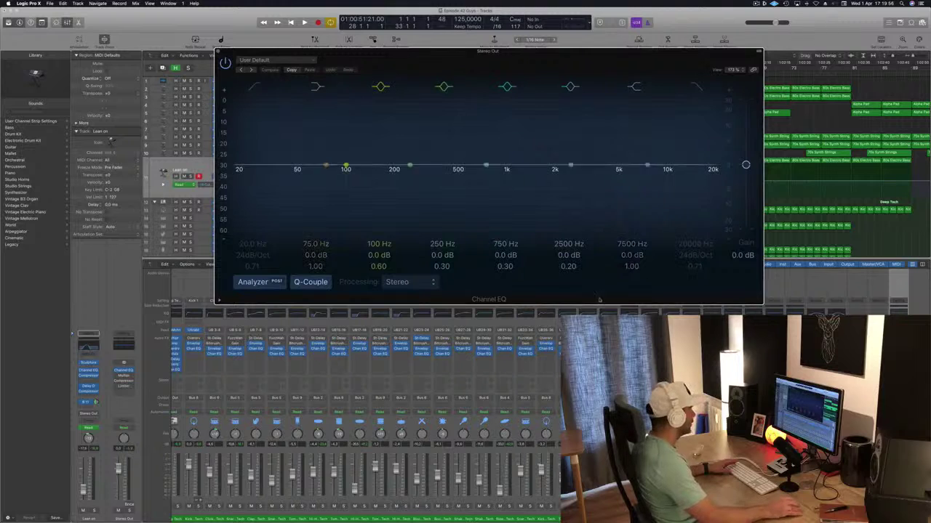
Enable the high cut in the Stereo Out Channel EQ and set it to 16800 Hz, 48 dB/Oct and a Q of 0.60.
{"action": "key", "text": "super+w"}
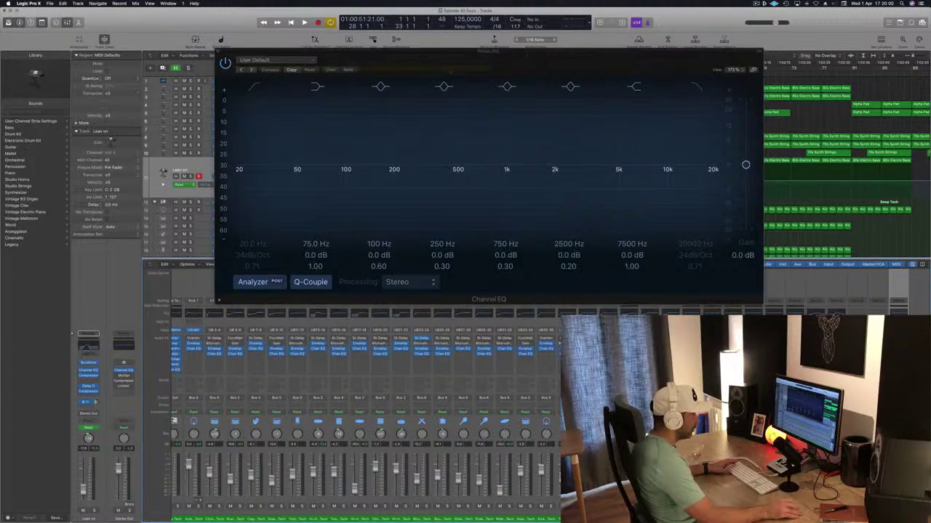
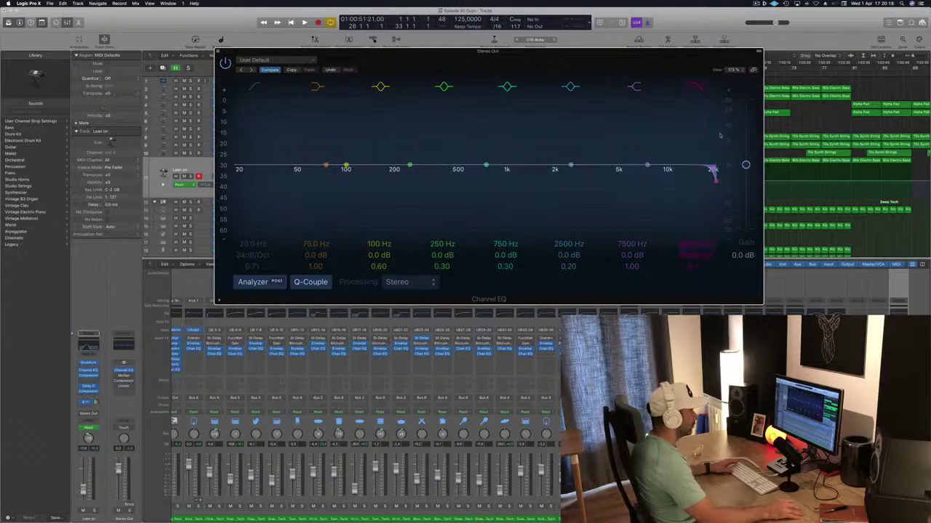
{"action": "left_click_drag", "start_coordinate": [694, 266], "coordinate": [694, 233]}
{"action": "left_click_drag", "start_coordinate": [694, 266], "coordinate": [694, 298]}
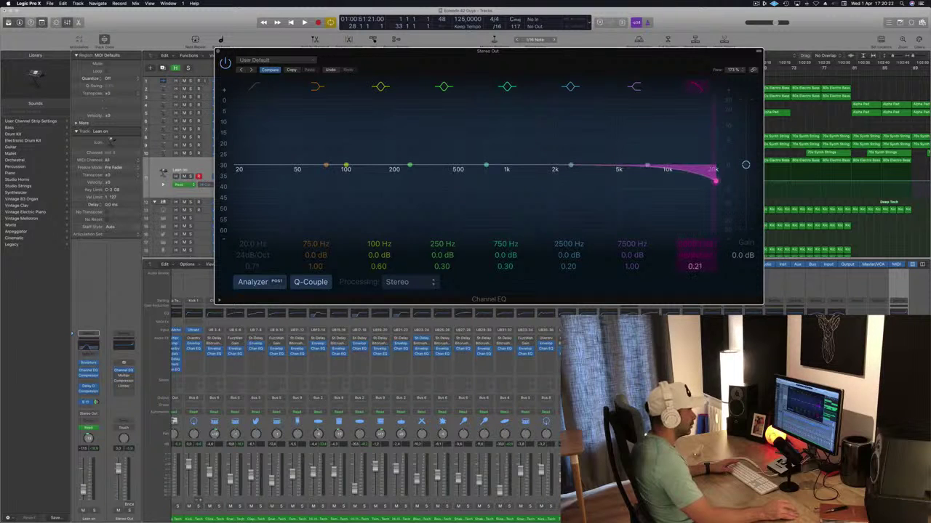
{"action": "mouse_move", "coordinate": [694, 266]}
{"action": "left_mouse_down"}
{"action": "mouse_move", "coordinate": [690, 284]}
{"action": "mouse_move", "coordinate": [694, 248]}
{"action": "left_mouse_up"}
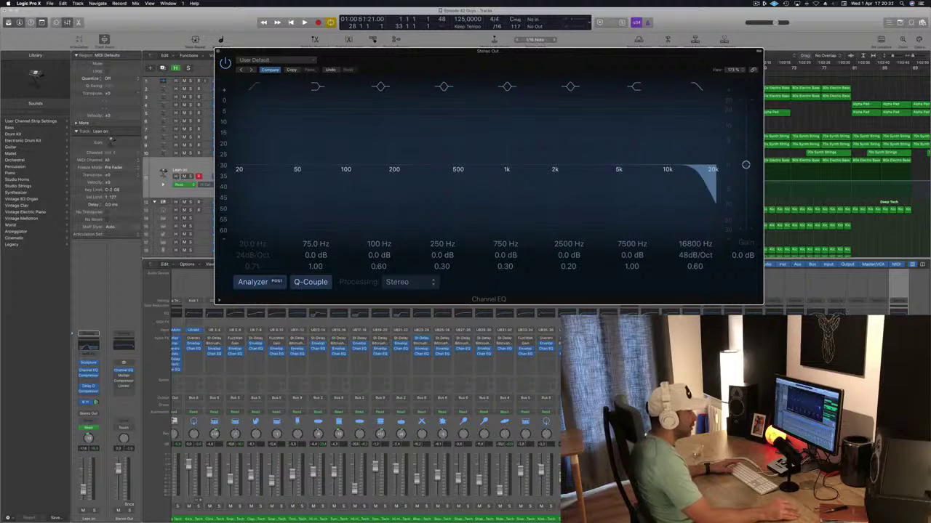
Set the Stereo Out automation to Touch, record a high-cut frequency sweep during playback, and close the Channel EQ window.
{"action": "key", "text": "super+w"}
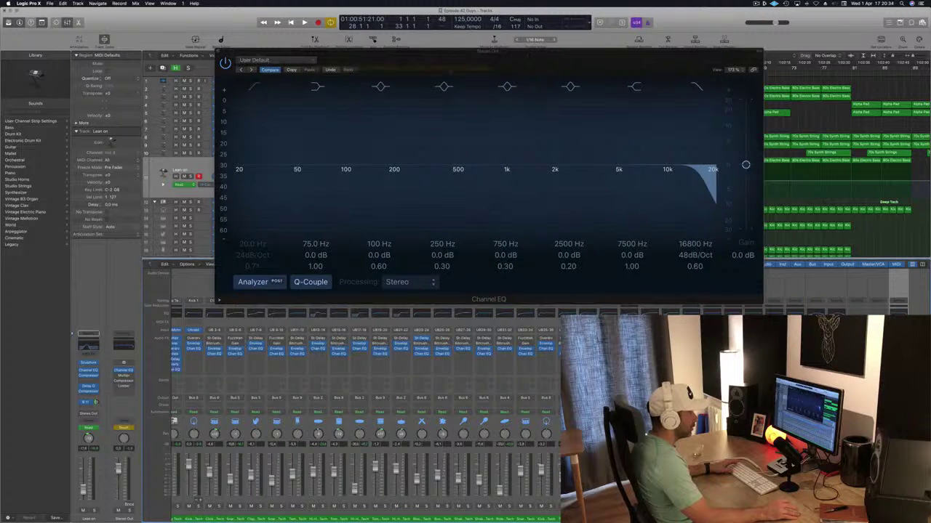
{"action": "key", "text": "space"}
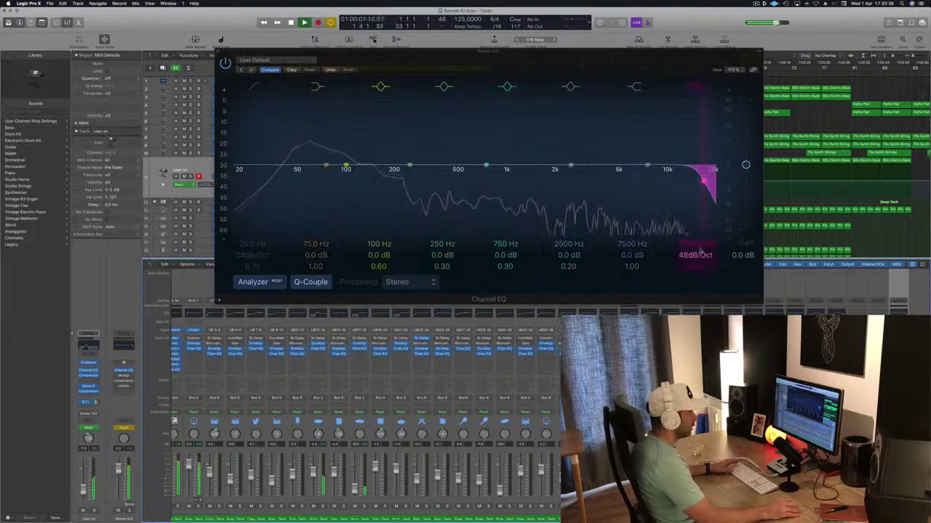
{"action": "left_click_drag", "start_coordinate": [694, 244], "coordinate": [678, 93]}
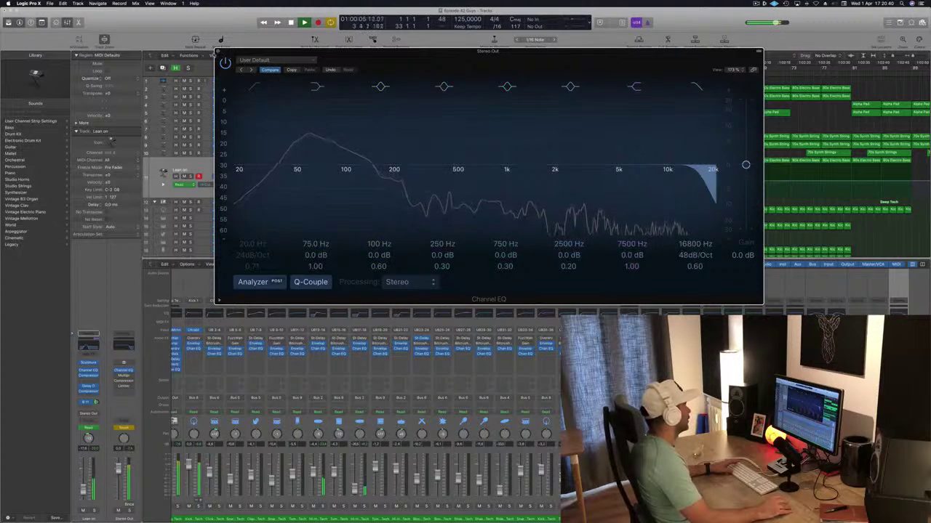
{"action": "left_click", "coordinate": [217, 51]}
{"action": "key", "text": "space"}
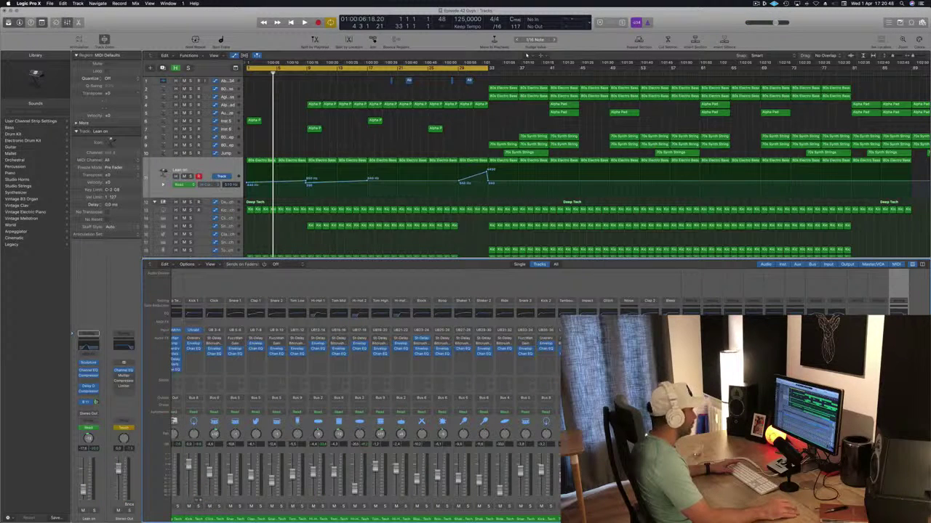
Select the Stereo Out track at the end of the track list and undo the recorded high-cut sweep in its automation lane.
{"action": "scroll", "coordinate": [267, 176], "scroll_direction": "down", "scroll_amount": 10}
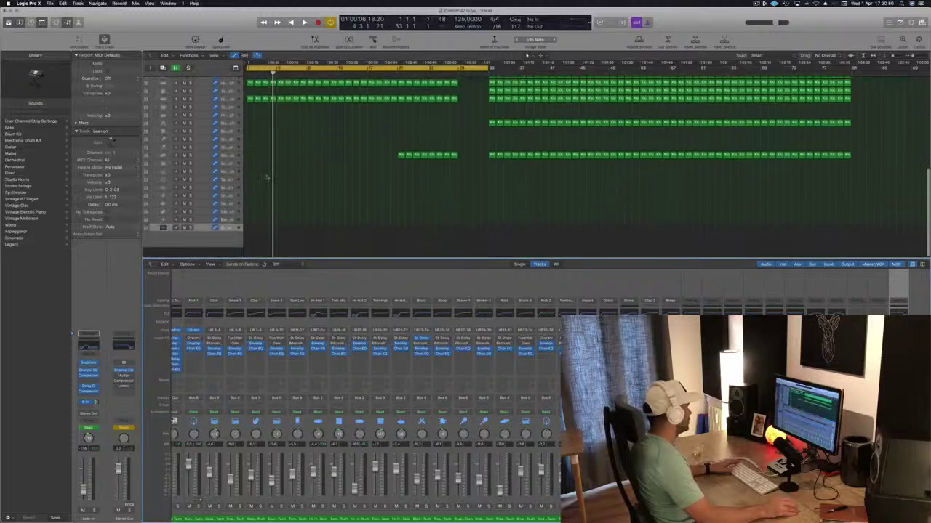
{"action": "scroll", "coordinate": [208, 240], "scroll_direction": "down", "scroll_amount": 3}
{"action": "left_click", "coordinate": [204, 235]}
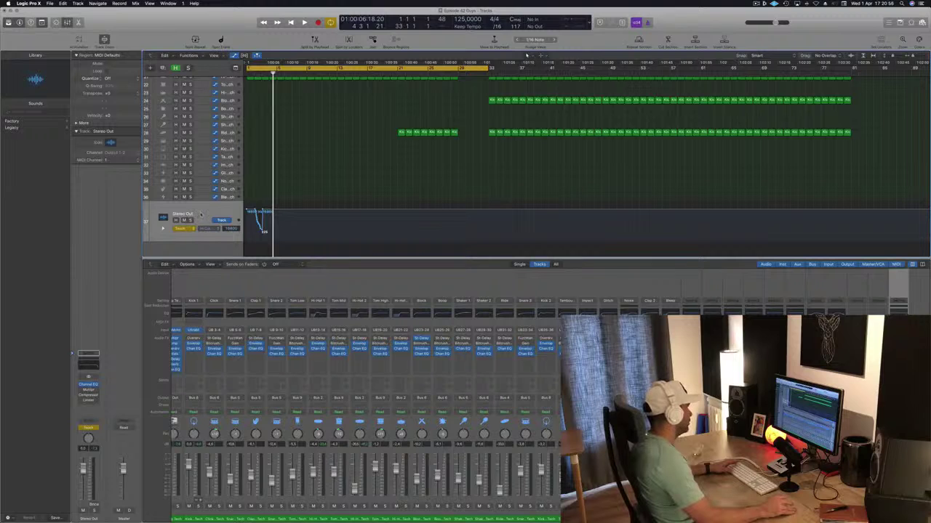
{"action": "scroll", "coordinate": [250, 235], "scroll_direction": "up", "scroll_amount": 1}
{"action": "key", "text": "super+z"}
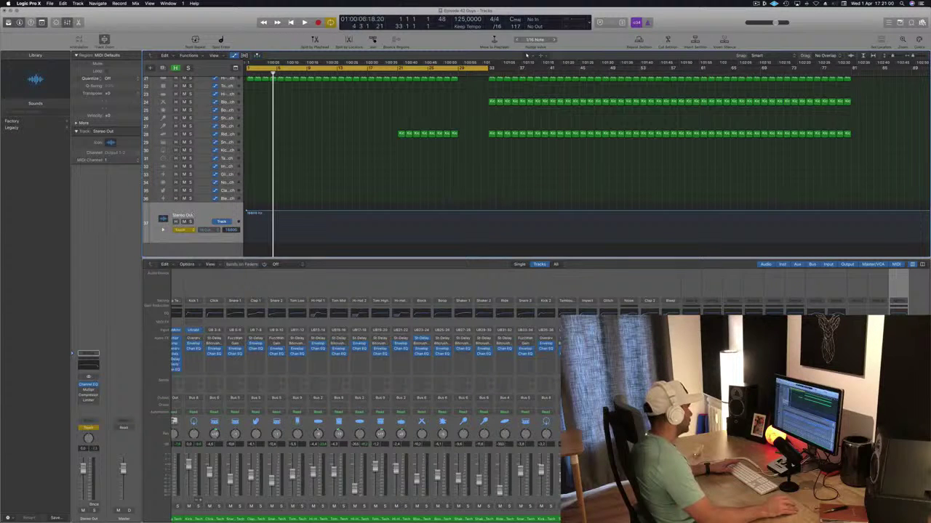
{"action": "scroll", "coordinate": [585, 164], "scroll_direction": "up", "scroll_amount": 1}
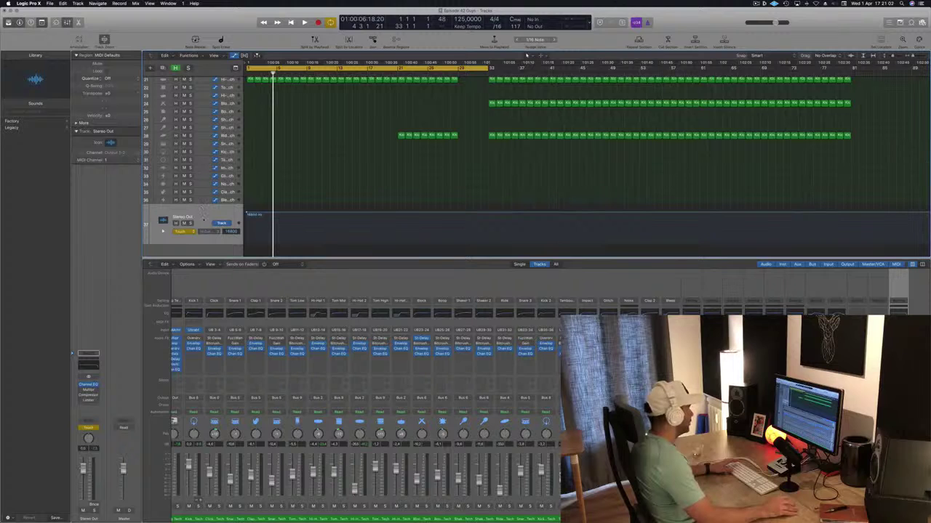
Play from the start, raise the Stereo Out high-cut automation line to 20000 Hz, and add a point at bar 29.
{"action": "key", "text": "Return"}
{"action": "key", "text": "space"}
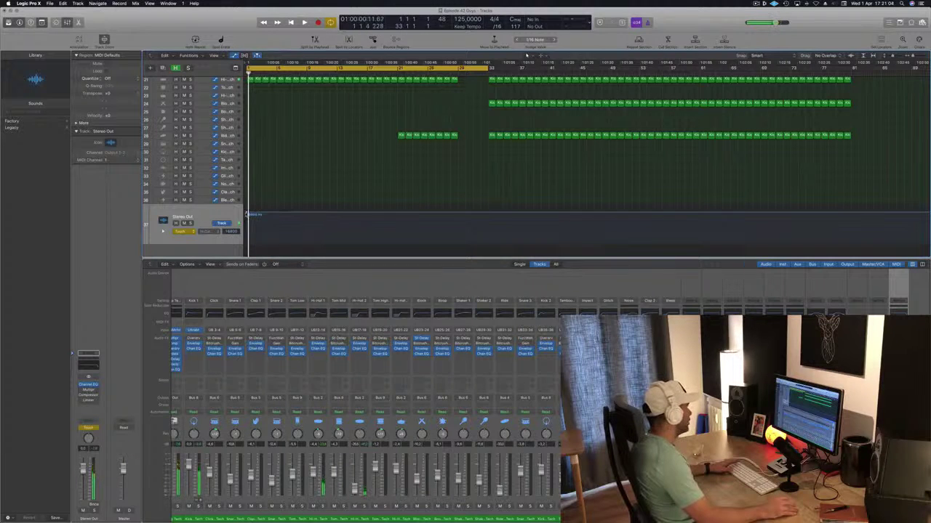
{"action": "key", "text": "space"}
{"action": "key", "text": "space"}
{"action": "left_click", "coordinate": [453, 73]}
{"action": "key", "text": "space"}
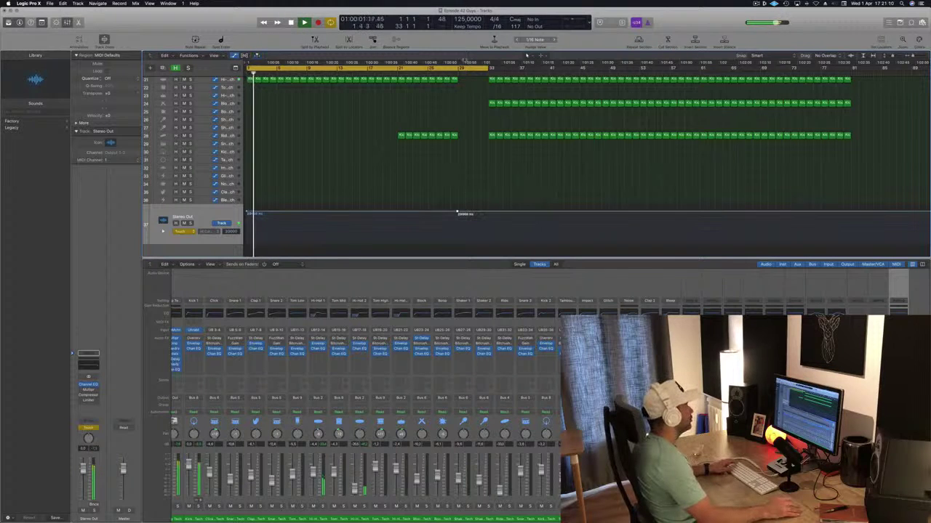
Set the cycle range to bars 25 through 33 and restart playback from there.
{"action": "left_click_drag", "start_coordinate": [428, 68], "coordinate": [492, 73]}
{"action": "left_click_drag", "start_coordinate": [494, 67], "coordinate": [487, 68]}
{"action": "key", "text": "space"}
{"action": "key", "text": "space"}
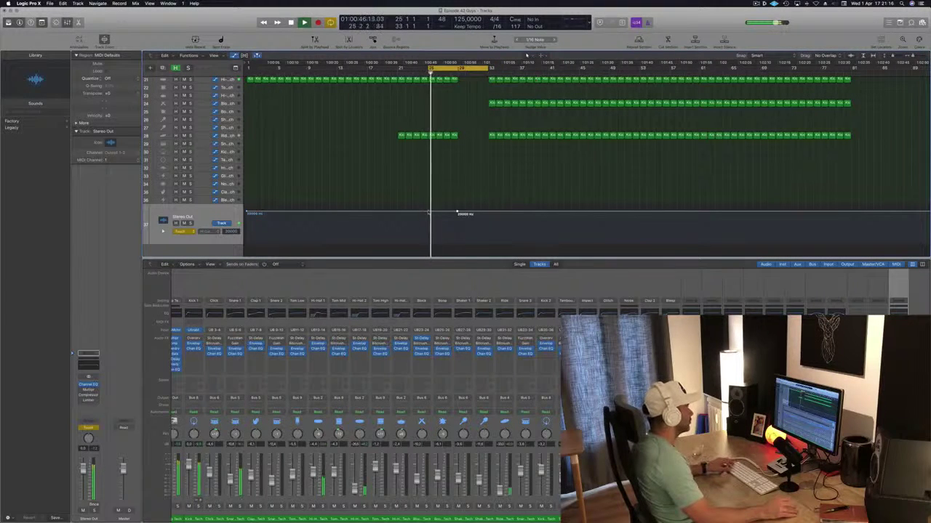
Shape a high-cut dip on Stereo Out between 20000 Hz points at bars 25 and 33, with its lowest point near bar 31.
{"action": "left_click_drag", "start_coordinate": [457, 212], "coordinate": [457, 214]}
{"action": "left_click", "coordinate": [486, 214]}
{"action": "left_click_drag", "start_coordinate": [486, 212], "coordinate": [472, 231]}
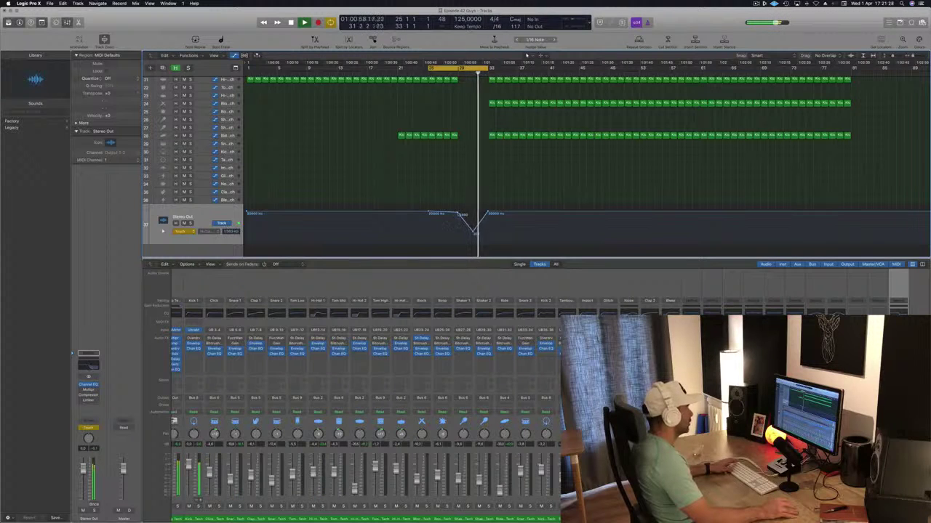
{"action": "scroll", "coordinate": [461, 183], "scroll_direction": "up", "scroll_amount": 5}
Switch the Stereo Out automation mode to Read and fine-tune the dip's start at bar 25 and lowest point at bar 31.
{"action": "left_click", "coordinate": [186, 231]}
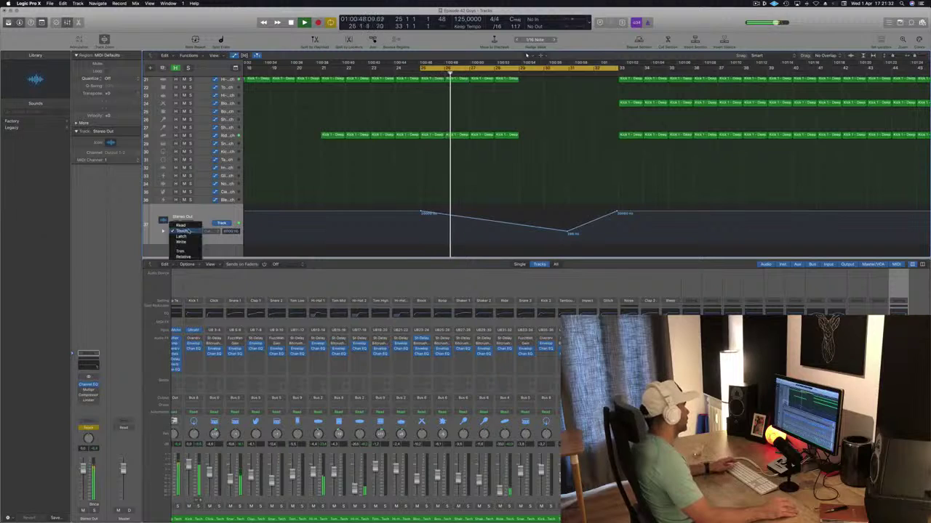
{"action": "left_click", "coordinate": [183, 224]}
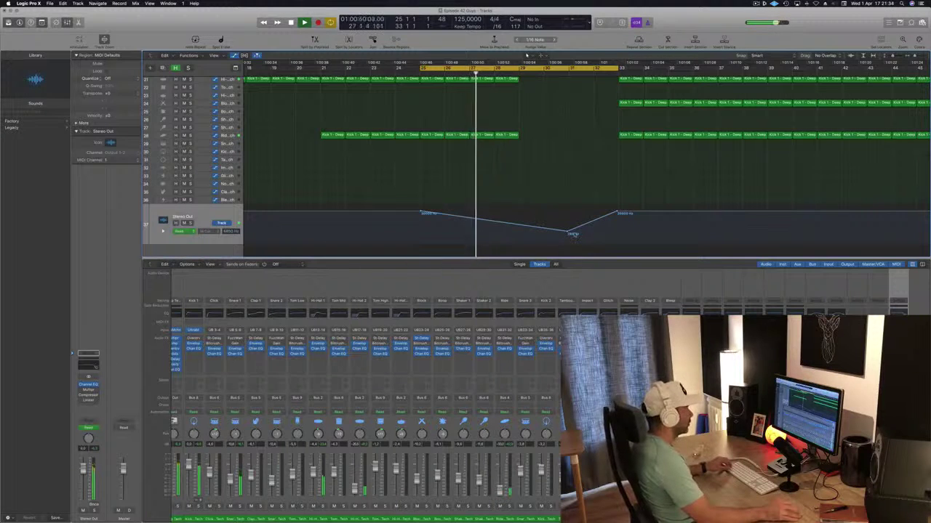
{"action": "left_click_drag", "start_coordinate": [566, 233], "coordinate": [567, 234]}
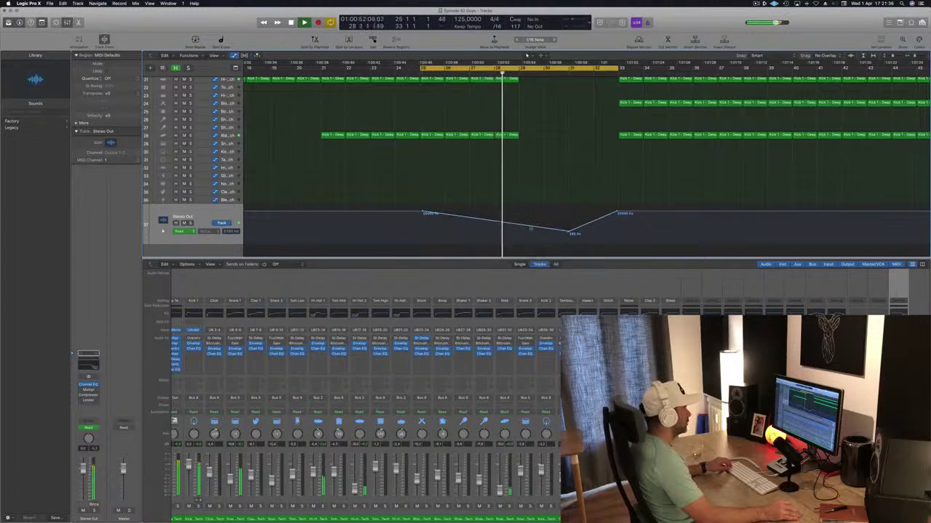
{"action": "left_click_drag", "start_coordinate": [422, 212], "coordinate": [419, 212]}
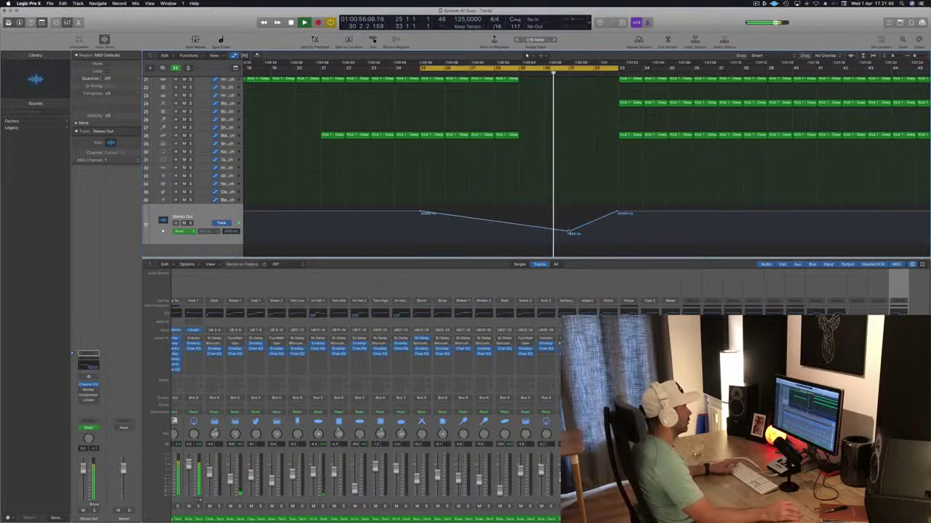
{"action": "left_click_drag", "start_coordinate": [569, 232], "coordinate": [572, 228]}
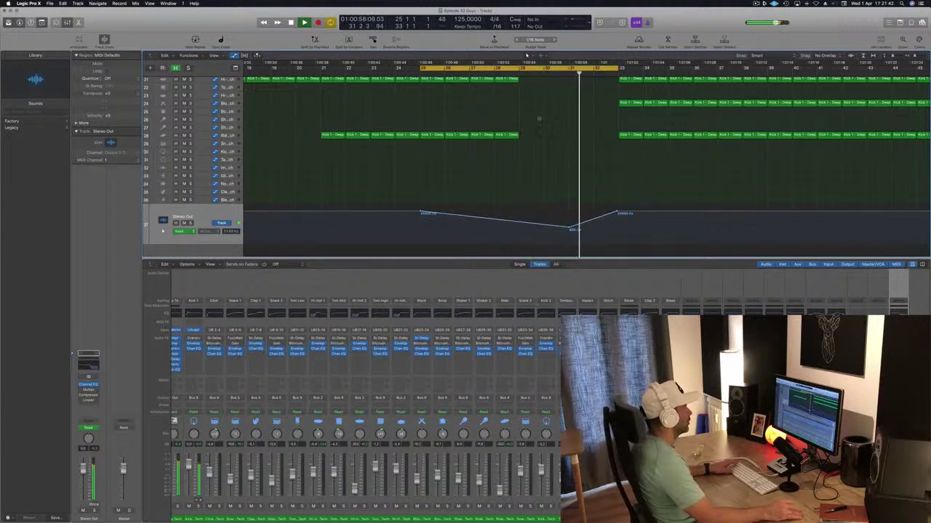
Add high-cut automation points at bar 29 and about bar 30, lifting the second one slightly above the first.
{"action": "scroll", "coordinate": [588, 164], "scroll_direction": "left", "scroll_amount": 4}
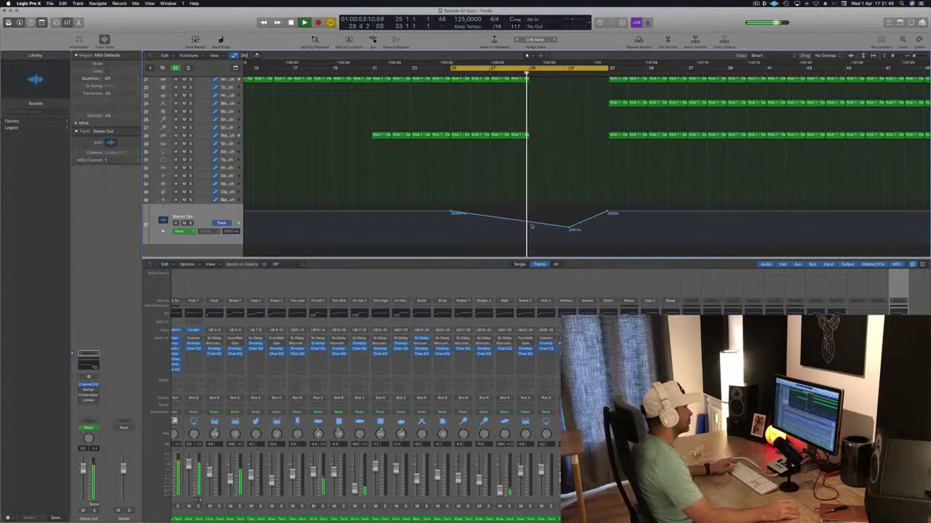
{"action": "left_click", "coordinate": [532, 222]}
{"action": "key", "text": "space"}
{"action": "left_click_drag", "start_coordinate": [550, 226], "coordinate": [548, 219]}
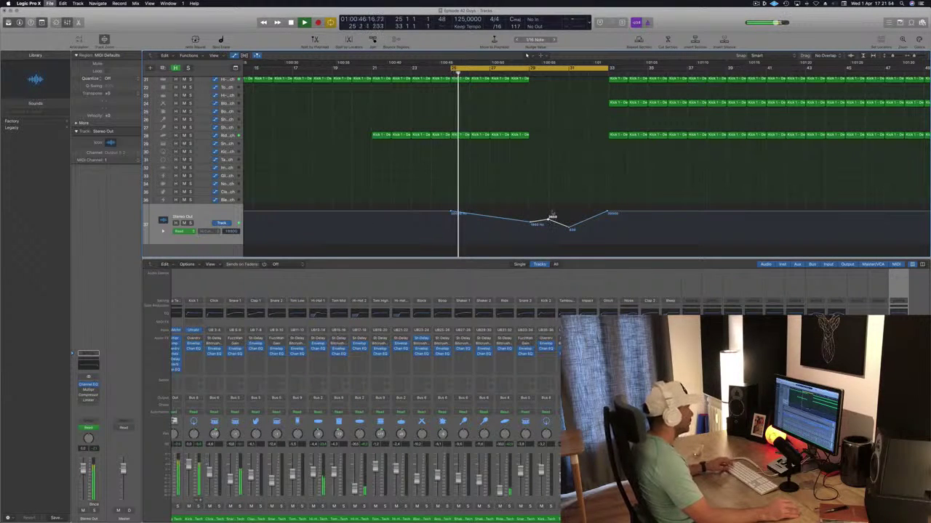
{"action": "key", "text": "super+Left"}
{"action": "key", "text": "super+Left"}
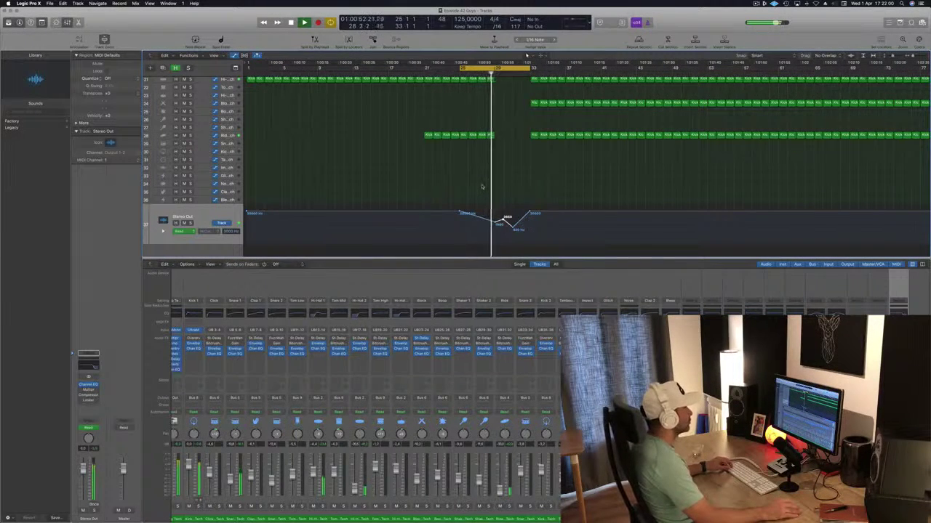
Raise the lowest high-cut automation point at bar 31 to about 4100 Hz.
{"action": "key", "text": "super+Right"}
{"action": "key", "text": "super+Left"}
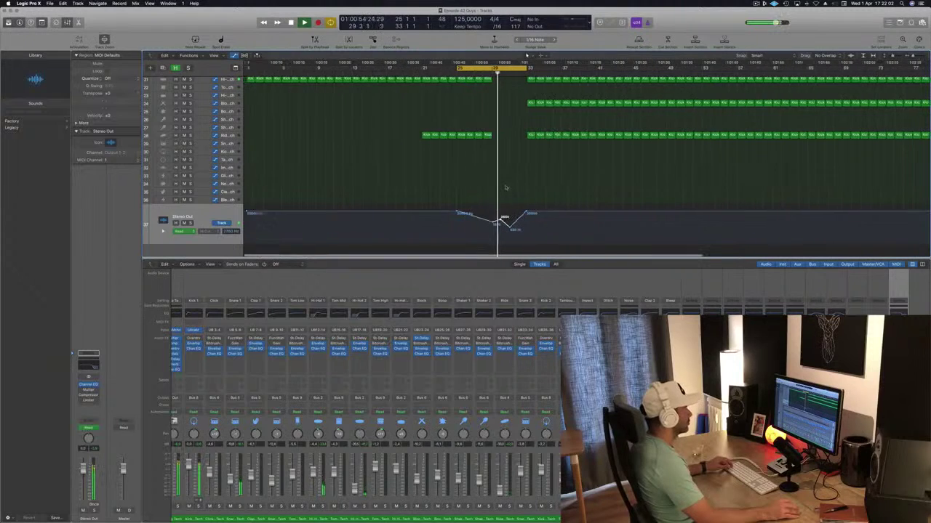
{"action": "key", "text": "super+Right"}
{"action": "key", "text": "super+Right"}
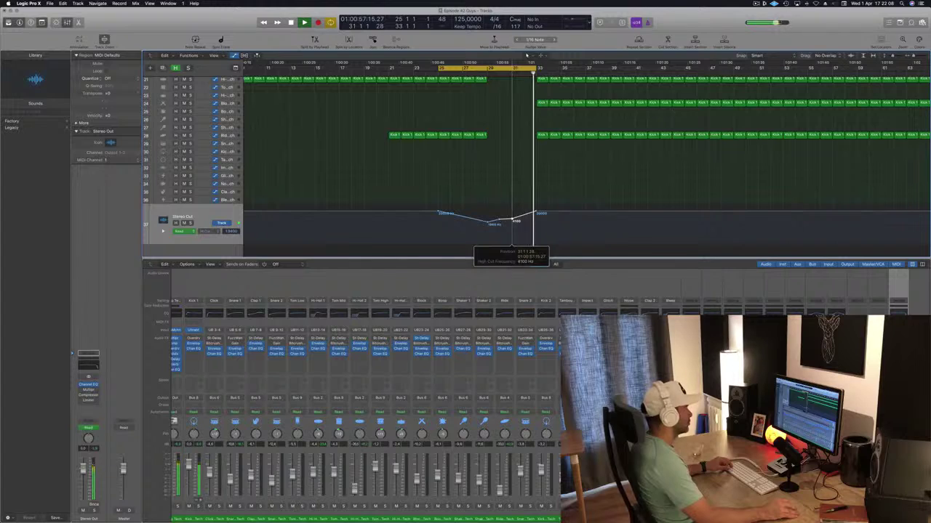
{"action": "key", "text": "super+Left"}
{"action": "key", "text": "super+Left"}
{"action": "key", "text": "super+Left"}
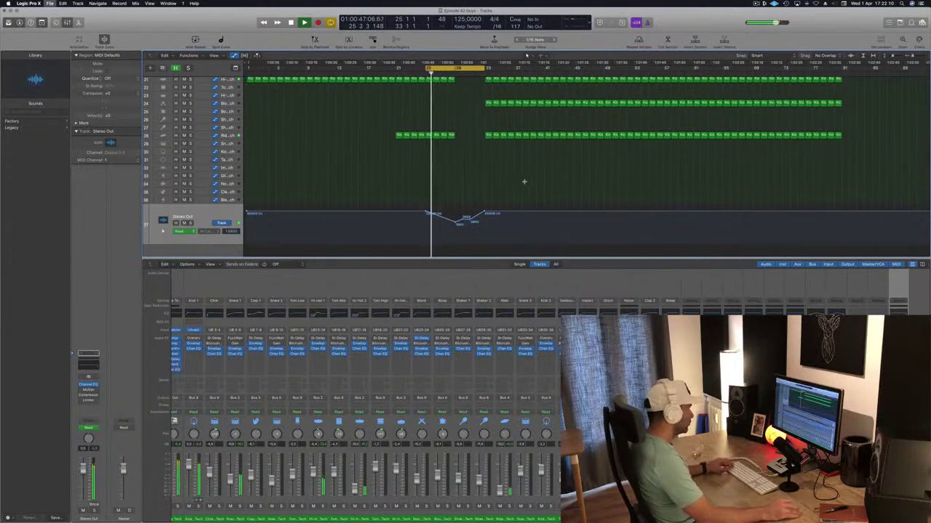
Move the cycle range to bars 33 through 41 and restart playback from bar 33.
{"action": "key", "text": "super+Left"}
{"action": "scroll", "coordinate": [476, 191], "scroll_direction": "up", "scroll_amount": 8}
{"action": "key", "text": "space"}
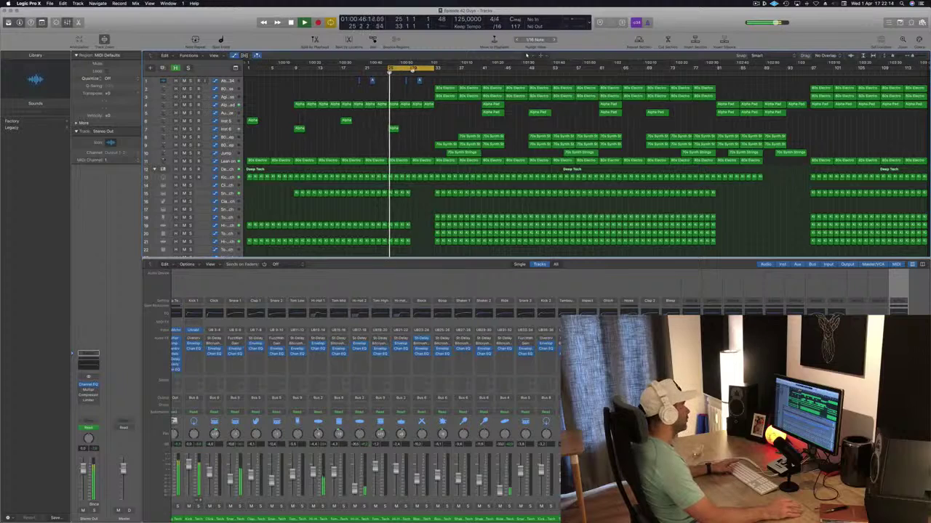
{"action": "left_click_drag", "start_coordinate": [448, 70], "coordinate": [492, 70]}
{"action": "key", "text": "space"}
{"action": "key", "text": "space"}
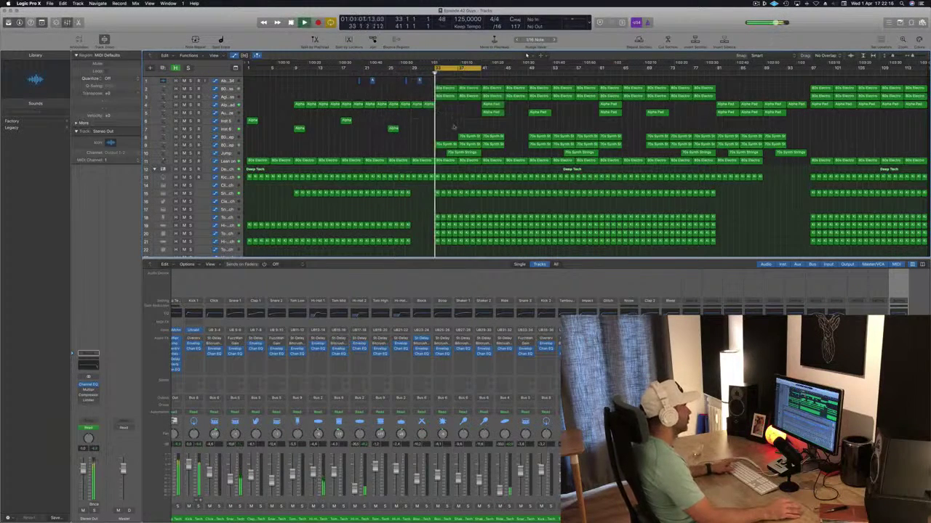
Delete the first group of 70s Synth Strings regions between bars 33 and 45 on their three tracks.
{"action": "scroll", "coordinate": [455, 127], "scroll_direction": "up", "scroll_amount": 2}
{"action": "left_click_drag", "start_coordinate": [454, 120], "coordinate": [515, 132]}
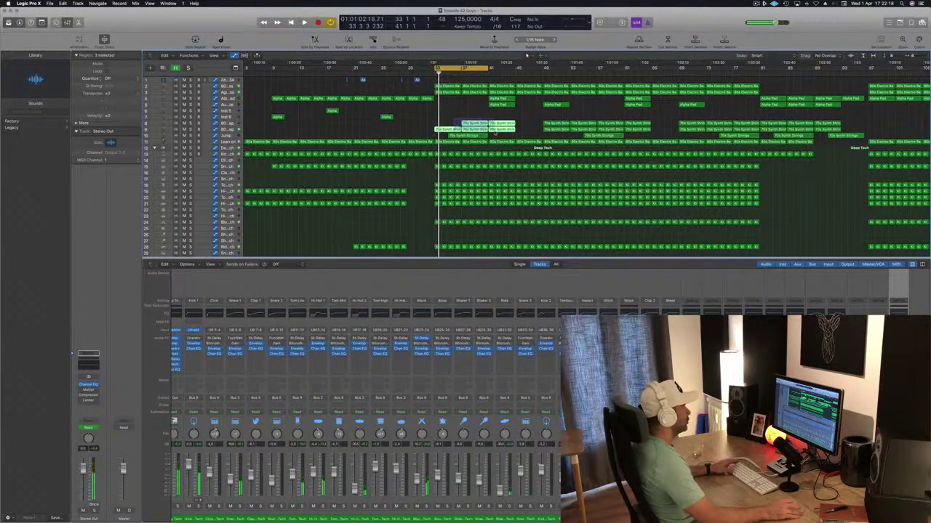
{"action": "key", "text": "Delete"}
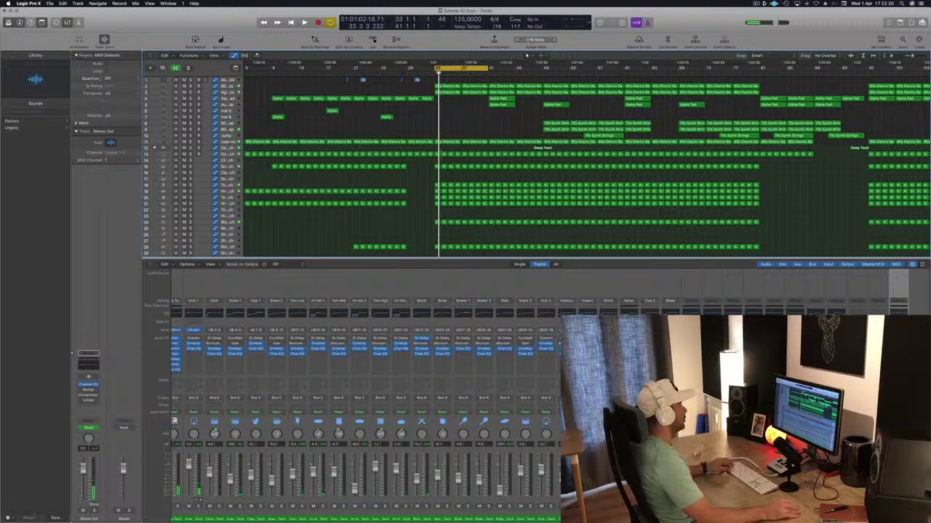
Delete the drum regions below the kick between bars 33 and 41, and play the section.
{"action": "key", "text": "space"}
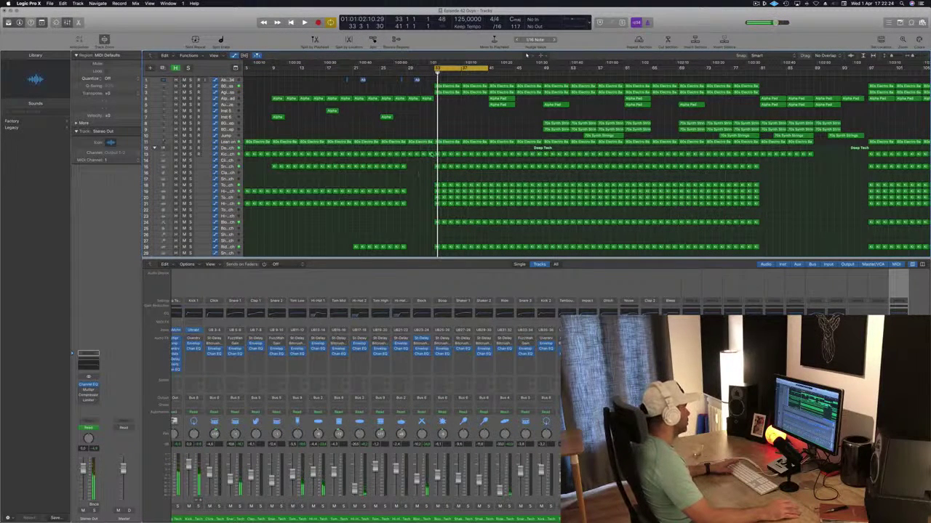
{"action": "scroll", "coordinate": [451, 146], "scroll_direction": "down", "scroll_amount": 5}
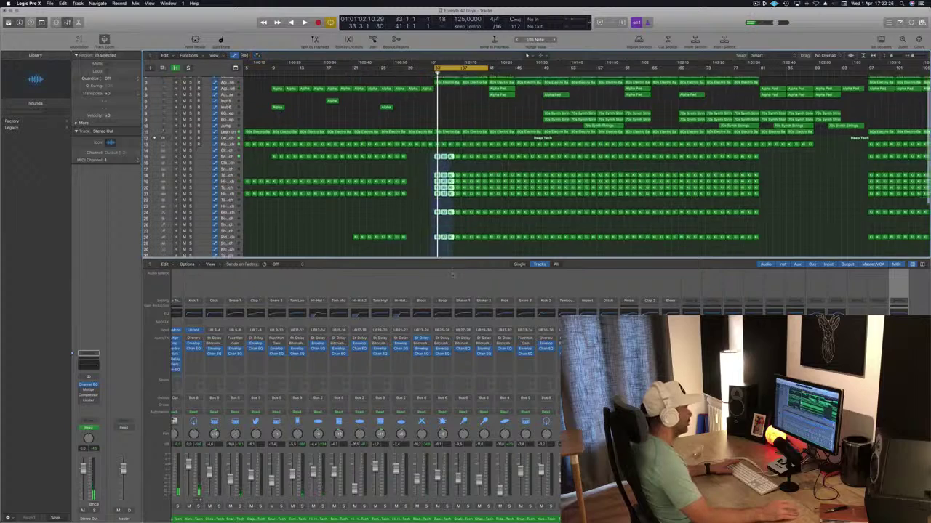
{"action": "left_click_drag", "start_coordinate": [435, 94], "coordinate": [476, 209]}
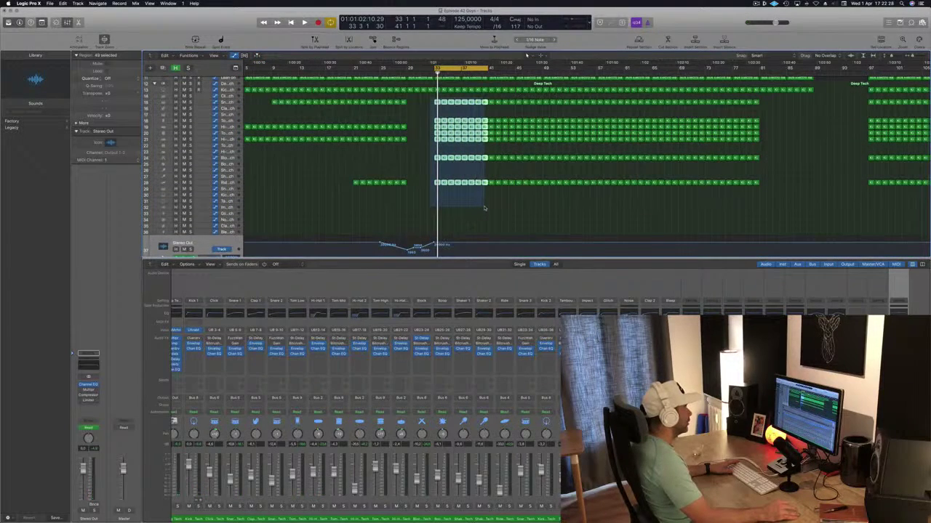
{"action": "key", "text": "Delete"}
{"action": "key", "text": "space"}
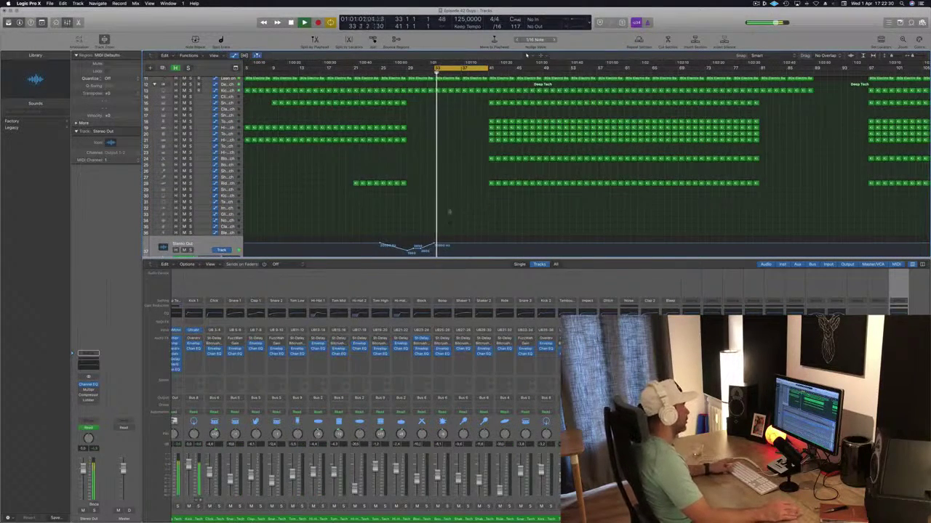
Drop the Lean on track's High Cut automation to about 750 Hz at bar 33 and audition the section.
{"action": "scroll", "coordinate": [458, 196], "scroll_direction": "up", "scroll_amount": 5}
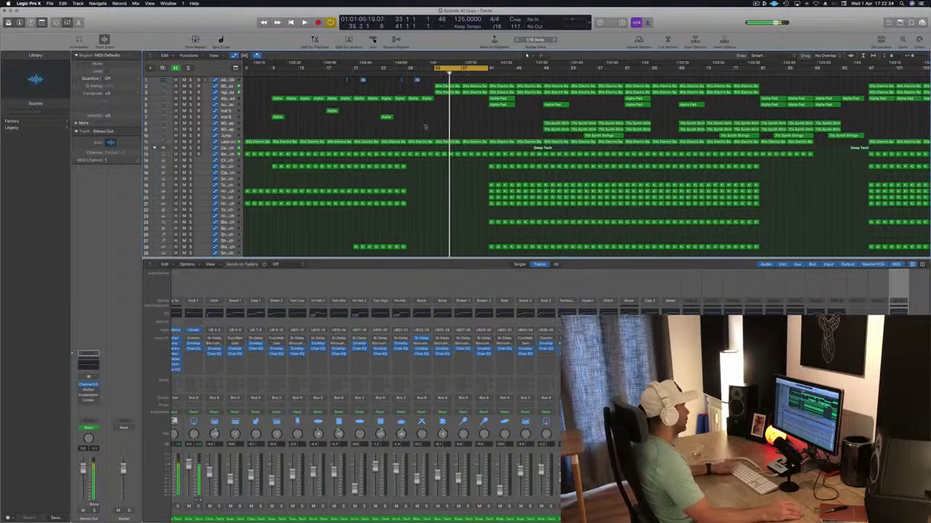
{"action": "left_click", "coordinate": [227, 142]}
{"action": "key", "text": "space"}
{"action": "key", "text": "space"}
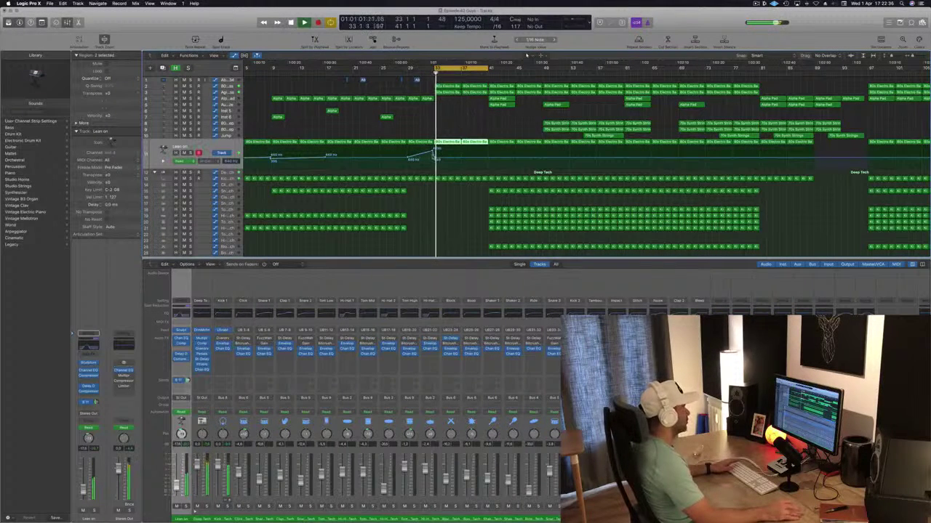
{"action": "left_click_drag", "start_coordinate": [435, 151], "coordinate": [436, 157]}
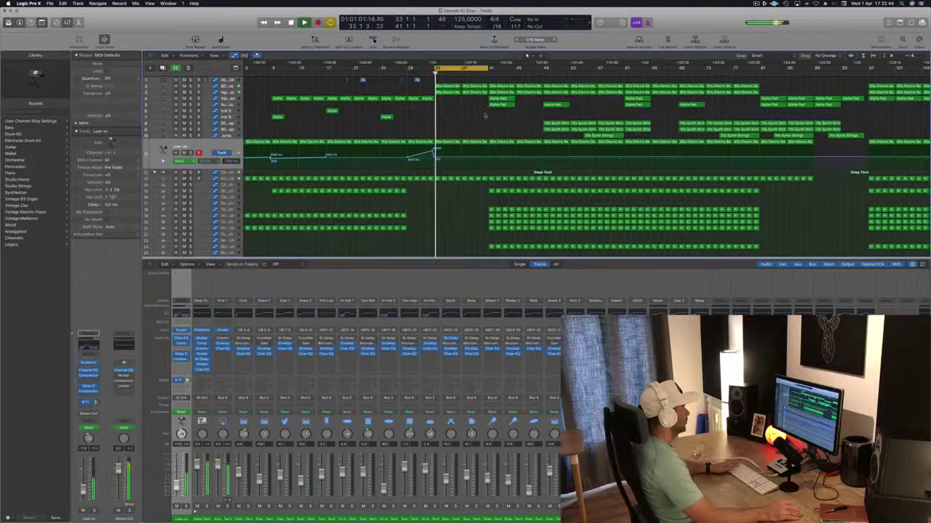
Copy the two stacked Alpha Pad regions from bar 41 to bar 33 and select the Alpha Pad track.
{"action": "left_click_drag", "start_coordinate": [501, 100], "coordinate": [446, 104]}
{"action": "left_click", "coordinate": [228, 98]}
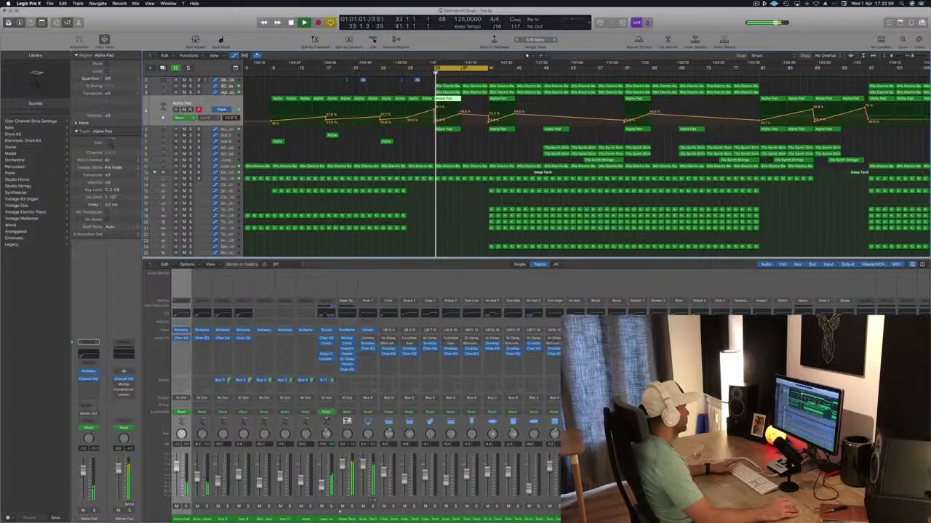
{"action": "key", "text": "ctrl+s"}
{"action": "key", "text": "ctrl+s"}
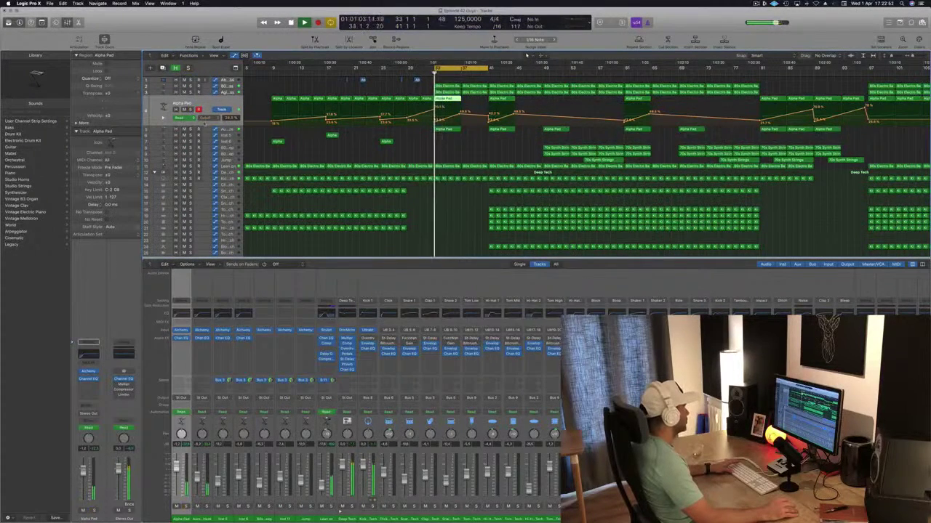
Audition the Aurora Haze track in solo, raise its volume to about -3.3 dB, and turn solo off.
{"action": "left_click", "coordinate": [226, 128]}
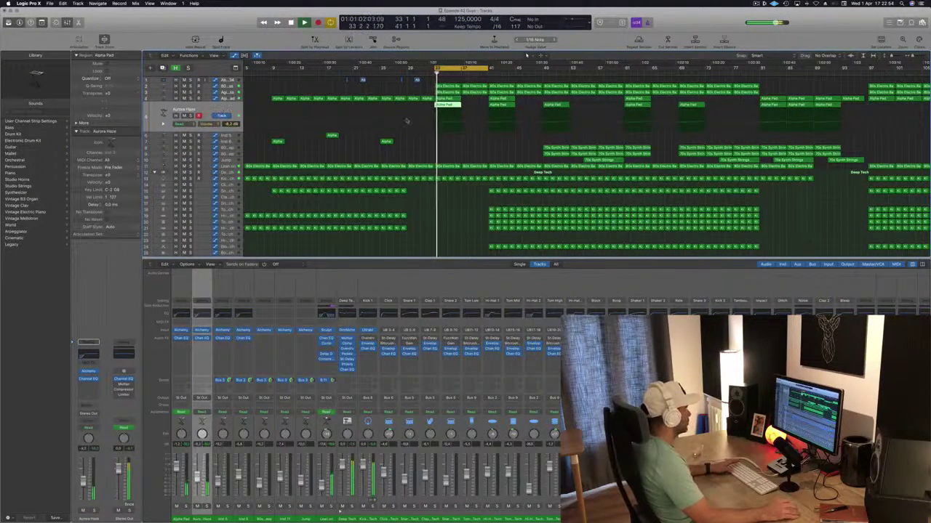
{"action": "key", "text": "s"}
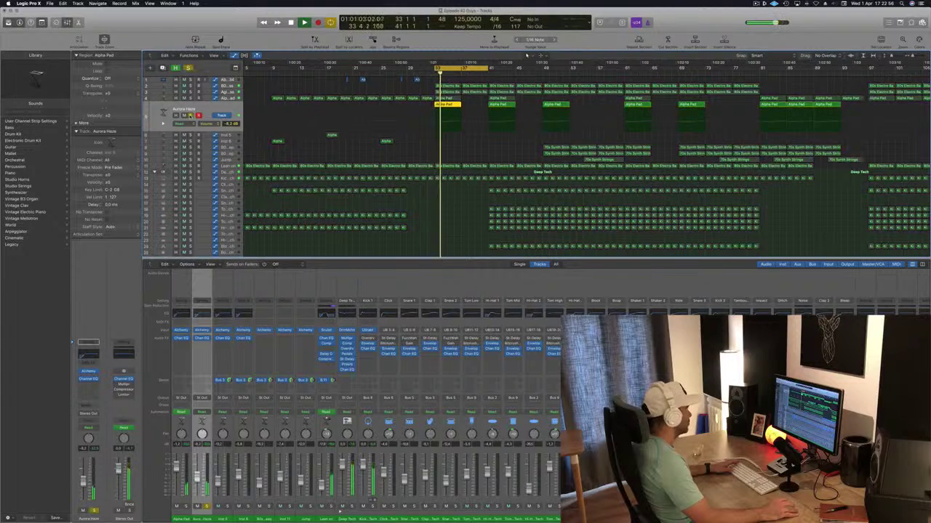
{"action": "key", "text": "s"}
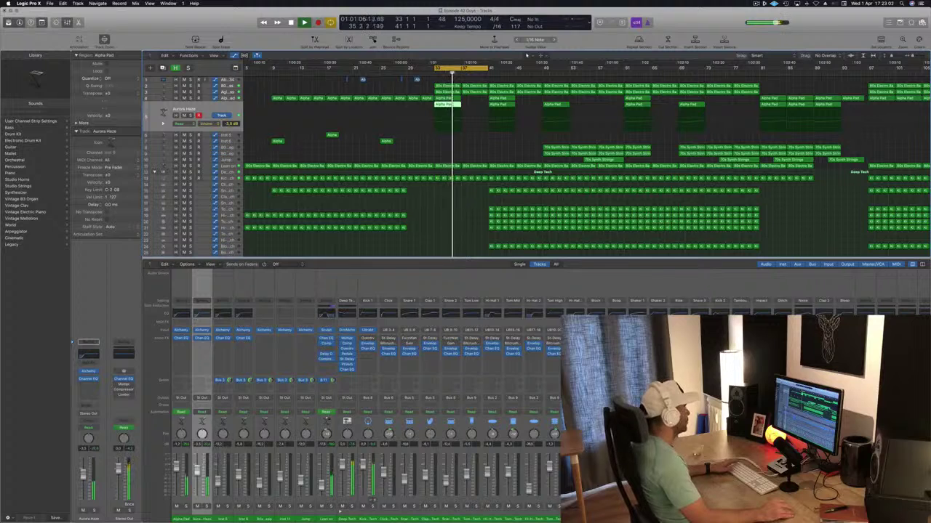
Move the two stacked Alpha Pad regions from bar 33 to bar 37 and restart playback.
{"action": "key", "text": "space"}
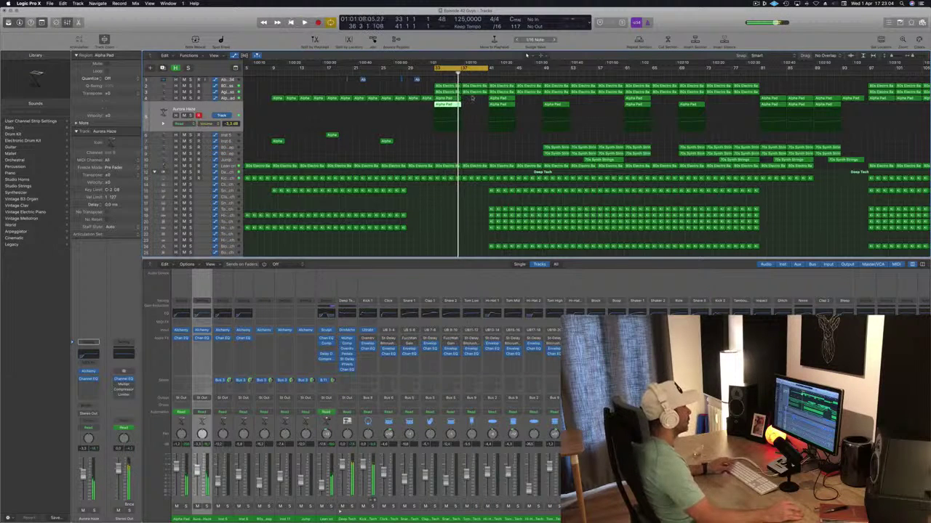
{"action": "left_click_drag", "start_coordinate": [446, 99], "coordinate": [471, 100]}
{"action": "key", "text": "space"}
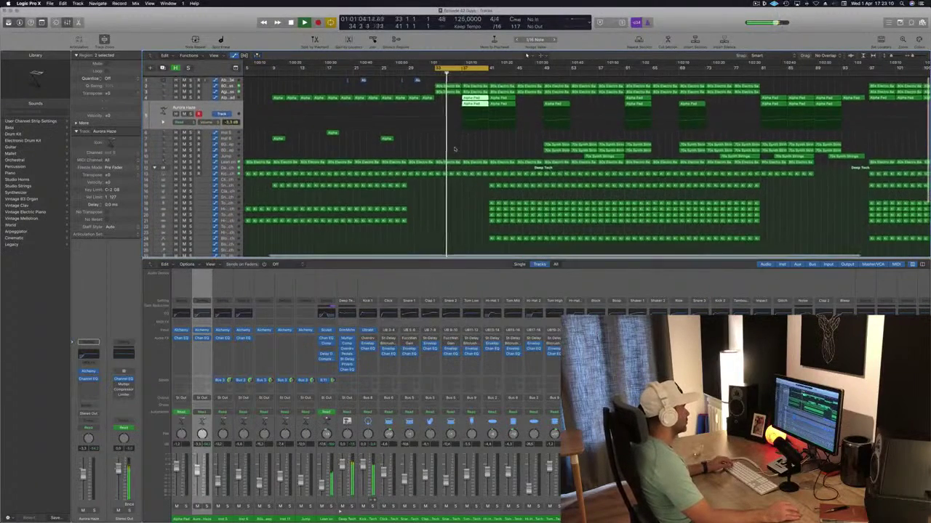
Add High Cut automation points on Stereo Out through bar 41, with the bar 37 point lowered to about 1.2 kHz.
{"action": "scroll", "coordinate": [454, 149], "scroll_direction": "down", "scroll_amount": 8}
{"action": "scroll", "coordinate": [457, 160], "scroll_direction": "down", "scroll_amount": 3}
{"action": "left_click", "coordinate": [447, 238]}
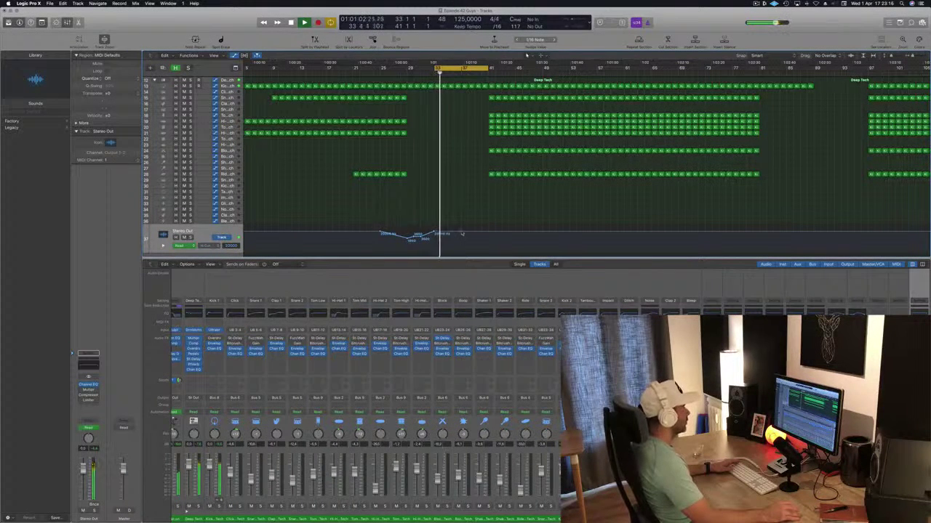
{"action": "left_click", "coordinate": [487, 233]}
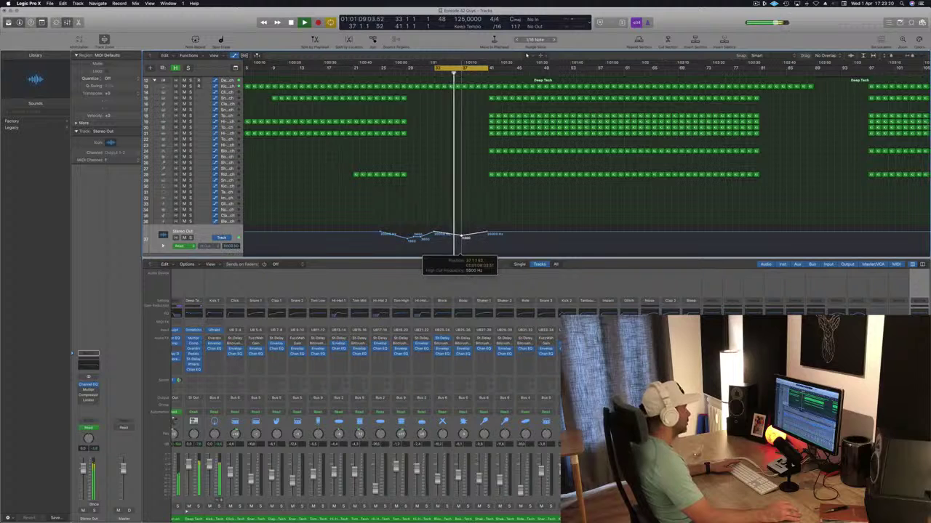
{"action": "left_click_drag", "start_coordinate": [464, 240], "coordinate": [465, 243]}
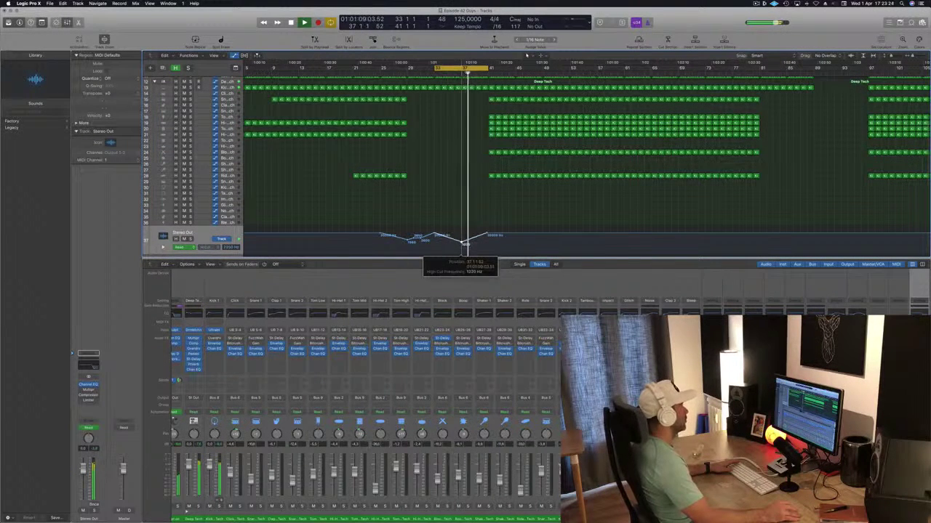
Reshape the Stereo Out High Cut automation into one continuous fall from bar 33 to bar 41, jumping back open at bar 41.
{"action": "left_click_drag", "start_coordinate": [487, 234], "coordinate": [486, 250]}
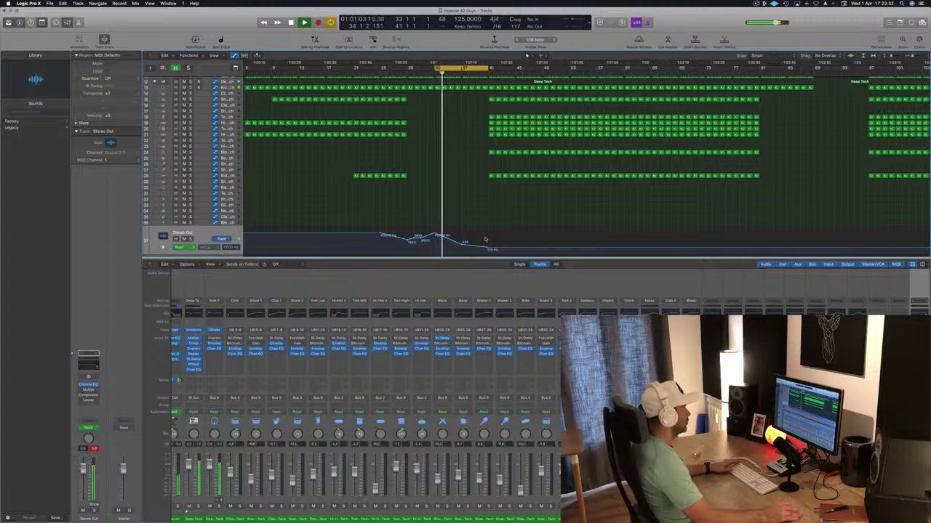
{"action": "left_click_drag", "start_coordinate": [487, 249], "coordinate": [487, 248]}
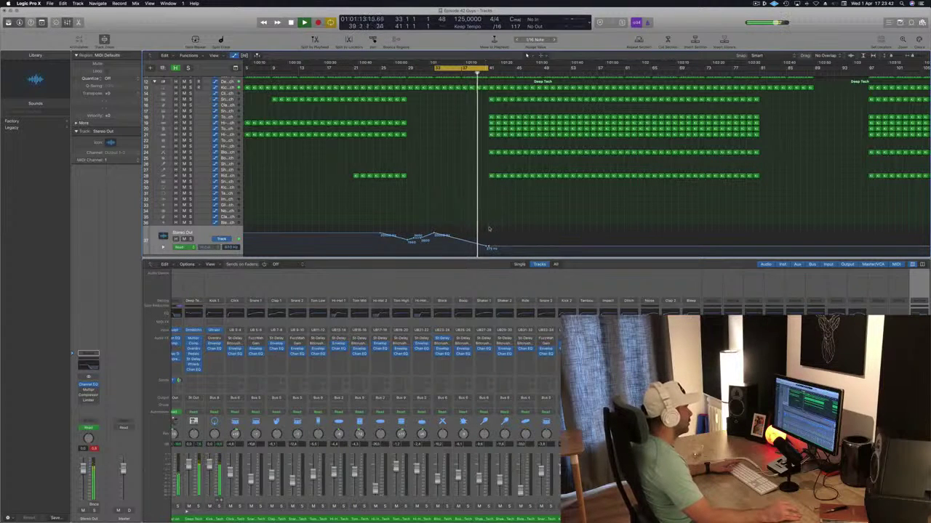
{"action": "left_click_drag", "start_coordinate": [488, 248], "coordinate": [486, 233]}
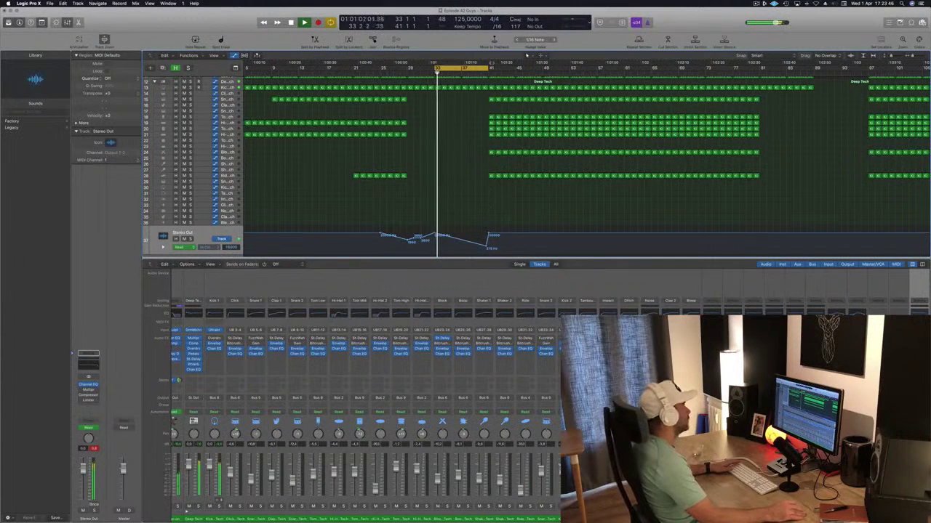
Delete the drum regions below the kick between bars 41 and 45, and extend the cycle range to bar 45.
{"action": "scroll", "coordinate": [485, 98], "scroll_direction": "up", "scroll_amount": 5}
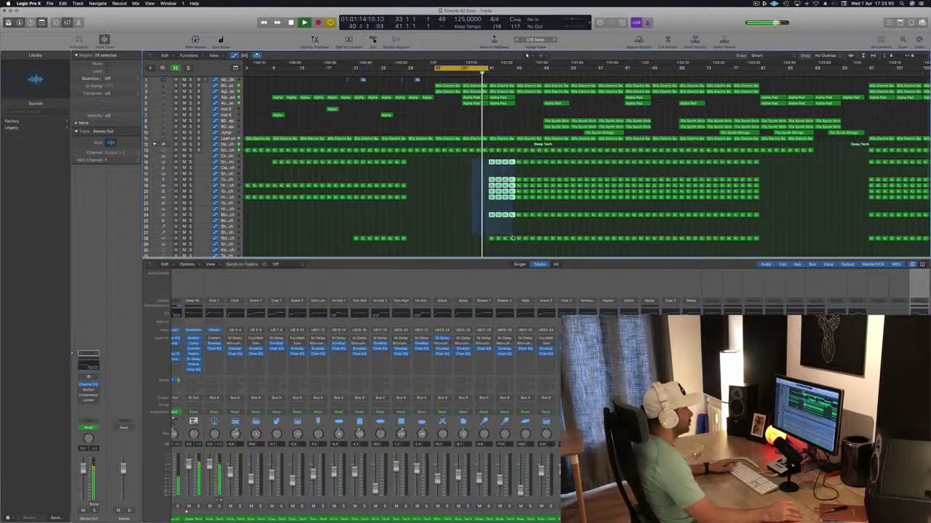
{"action": "key", "text": "Delete"}
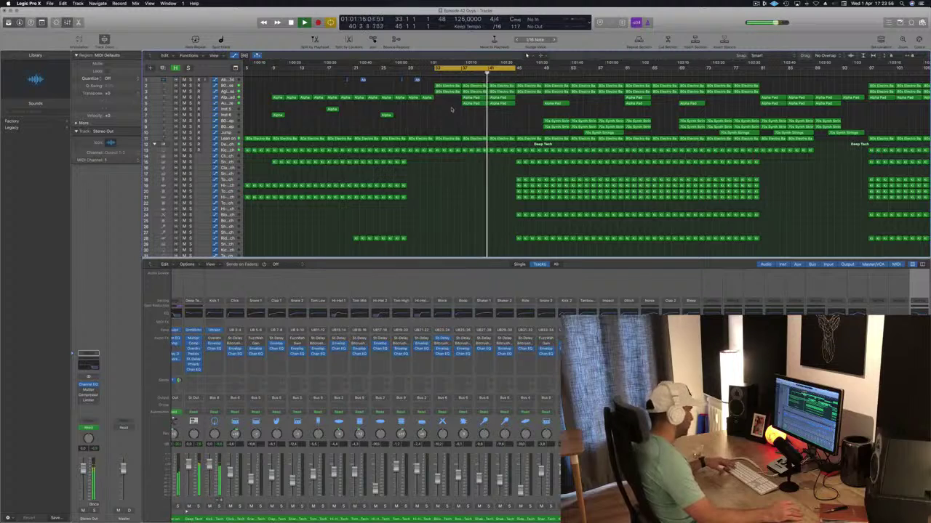
Copy the two stacked Alpha Pad regions from bar 41 to bar 45 and restart playback.
{"action": "scroll", "coordinate": [507, 119], "scroll_direction": "left", "scroll_amount": 2}
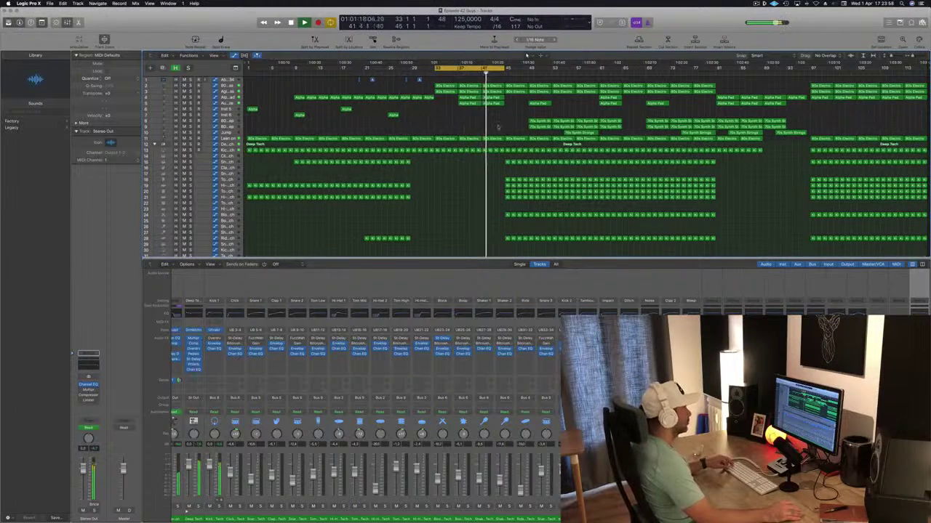
{"action": "left_click", "coordinate": [496, 171], "text": "ctrl+alt"}
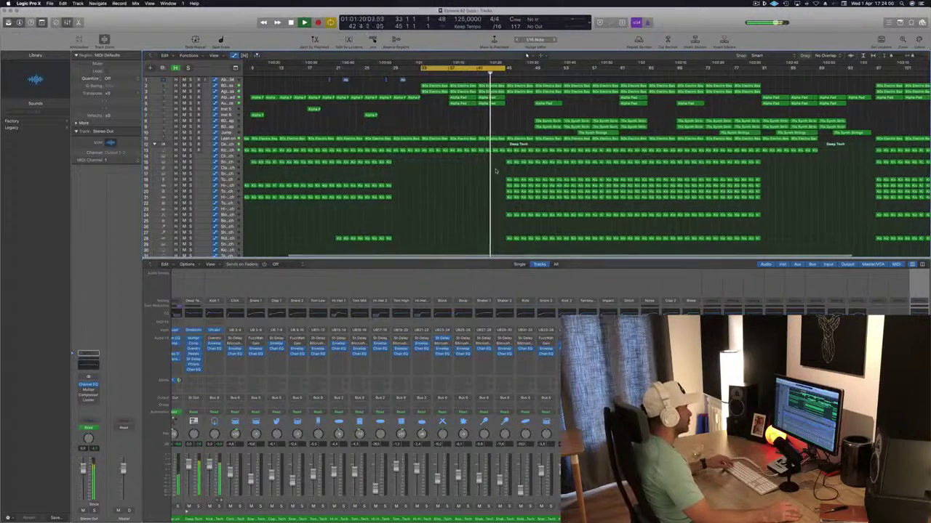
{"action": "left_click", "coordinate": [496, 171], "text": "ctrl+alt"}
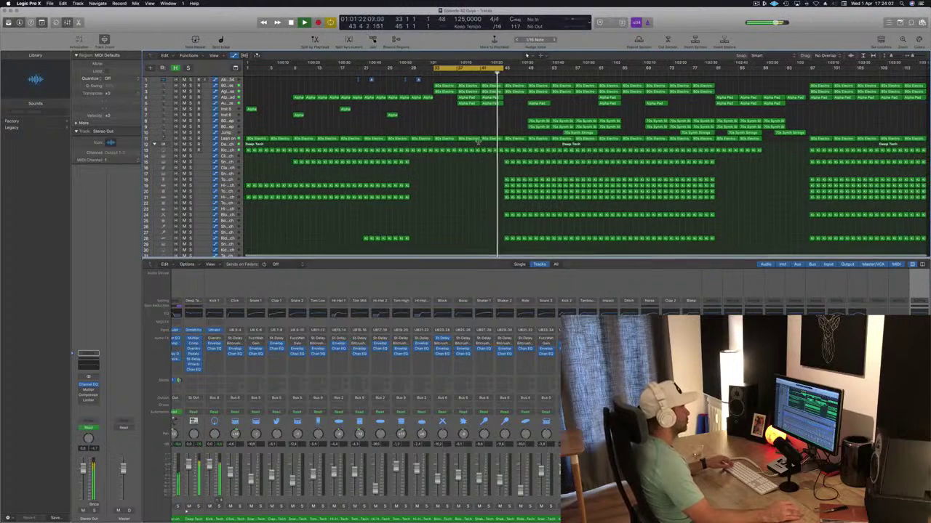
{"action": "key", "text": "space"}
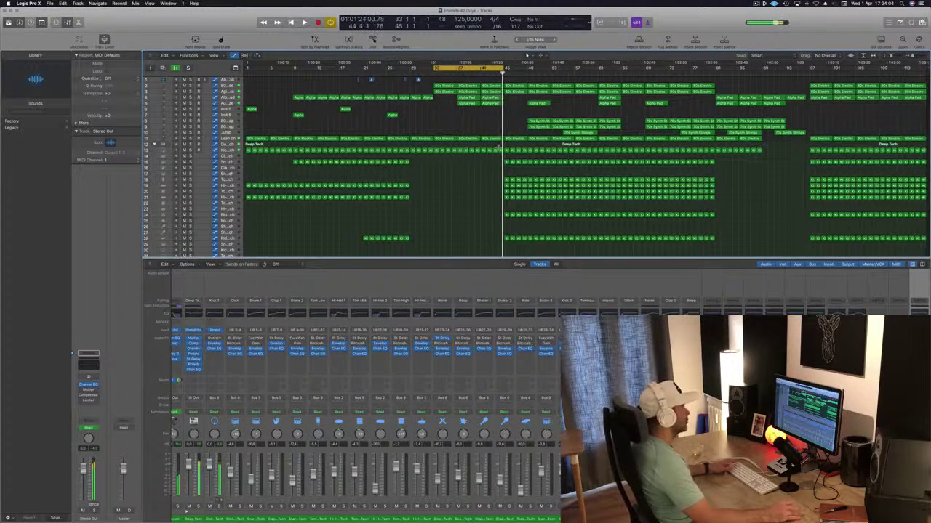
{"action": "left_click_drag", "start_coordinate": [487, 98], "coordinate": [515, 103]}
{"action": "key", "text": "space"}
Delete the drum regions between the kick and ride tracks from bar 45 to 49, and extend the cycle range to bar 49.
{"action": "scroll", "coordinate": [496, 161], "scroll_direction": "down", "scroll_amount": 6}
{"action": "left_click_drag", "start_coordinate": [491, 174], "coordinate": [492, 163]}
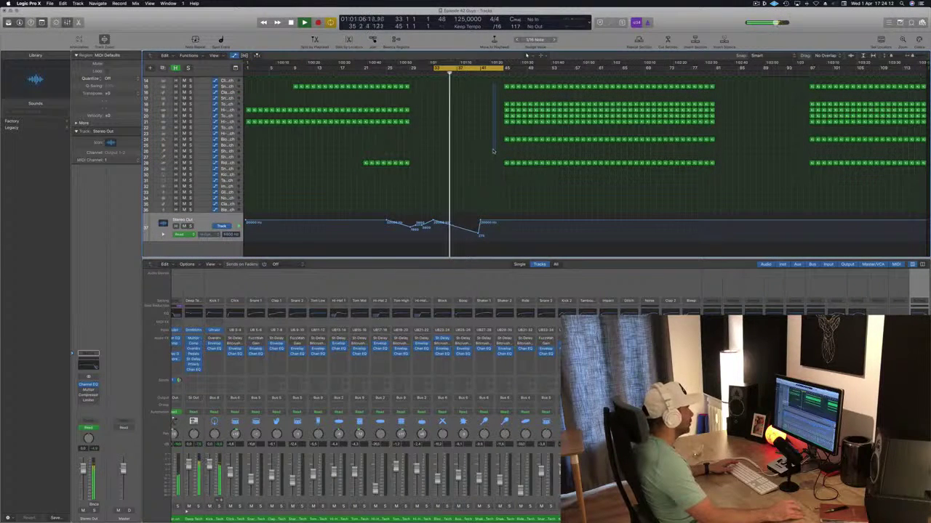
{"action": "left_click_drag", "start_coordinate": [492, 152], "coordinate": [522, 149]}
{"action": "key", "text": "Delete"}
{"action": "scroll", "coordinate": [502, 80], "scroll_direction": "up", "scroll_amount": 5}
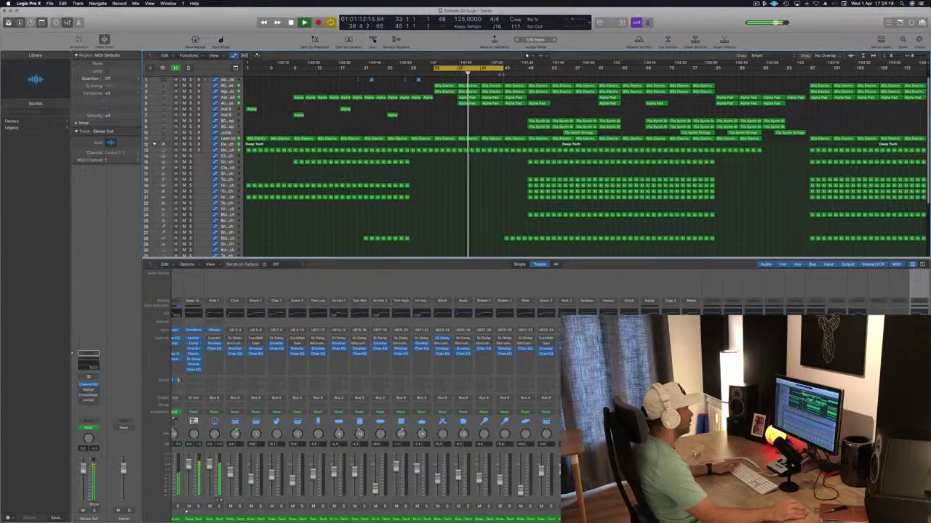
{"action": "left_click_drag", "start_coordinate": [502, 69], "coordinate": [527, 70]}
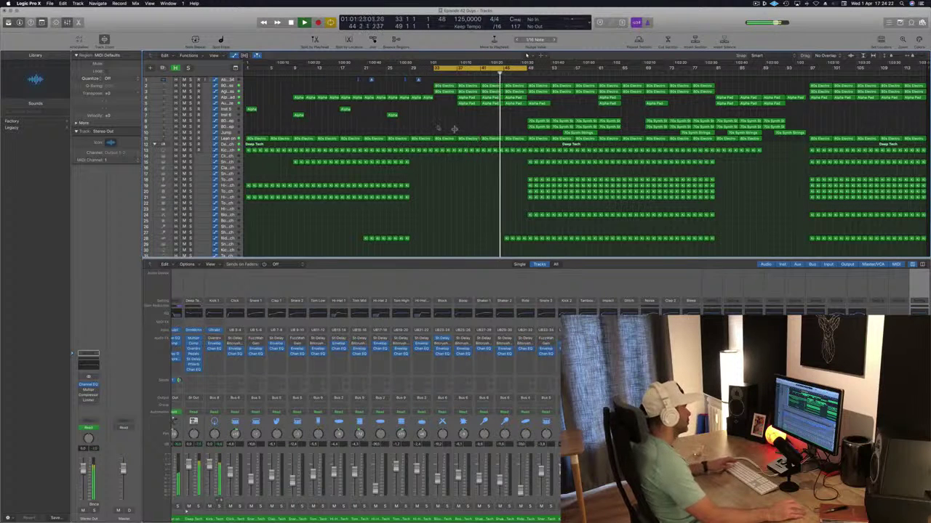
Shape the Lean on High Cut automation with a small rise toward bar 37 and a larger rise from bar 45 to bar 49.
{"action": "left_click", "coordinate": [477, 137]}
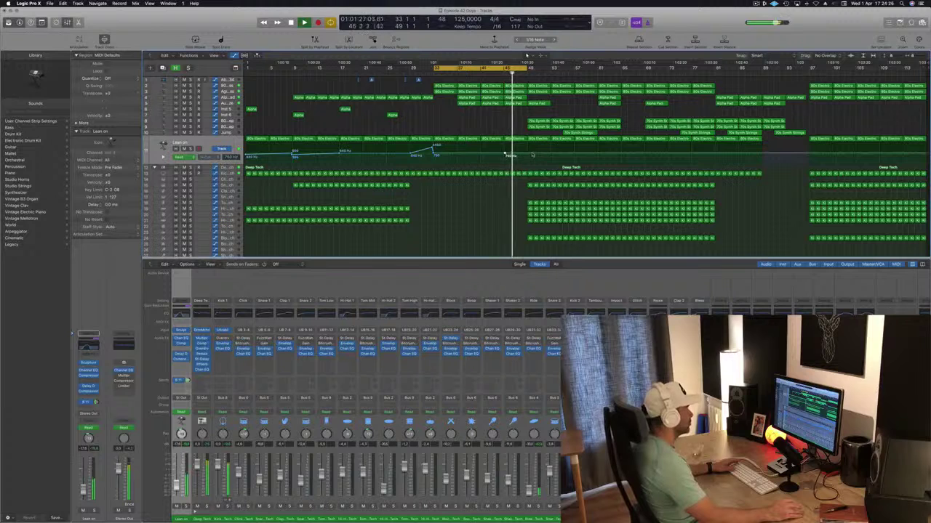
{"action": "left_click_drag", "start_coordinate": [526, 155], "coordinate": [527, 155]}
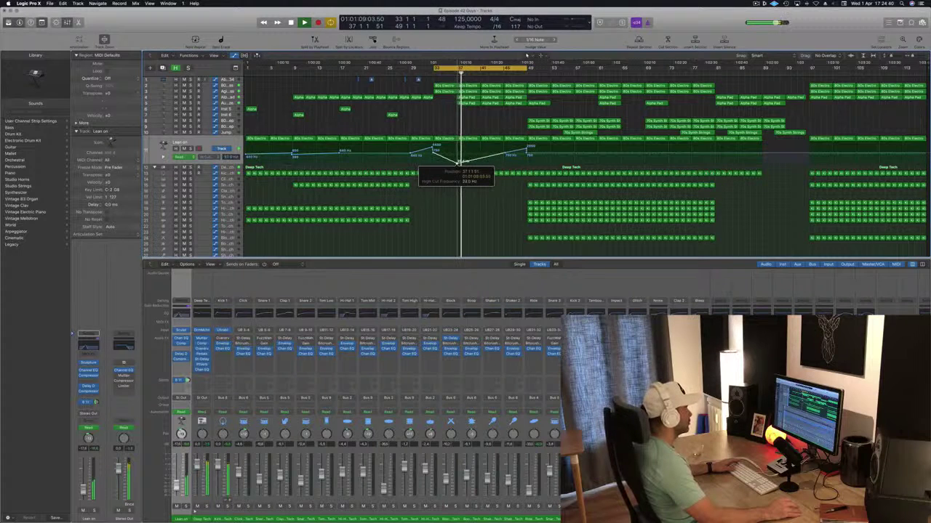
{"action": "key", "text": "space"}
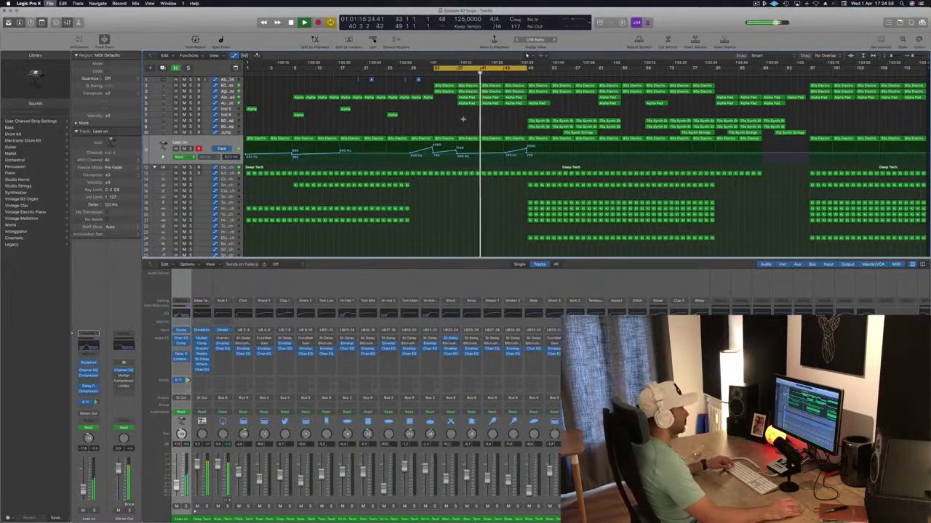
{"action": "scroll", "coordinate": [486, 124], "scroll_direction": "up", "scroll_amount": 3}
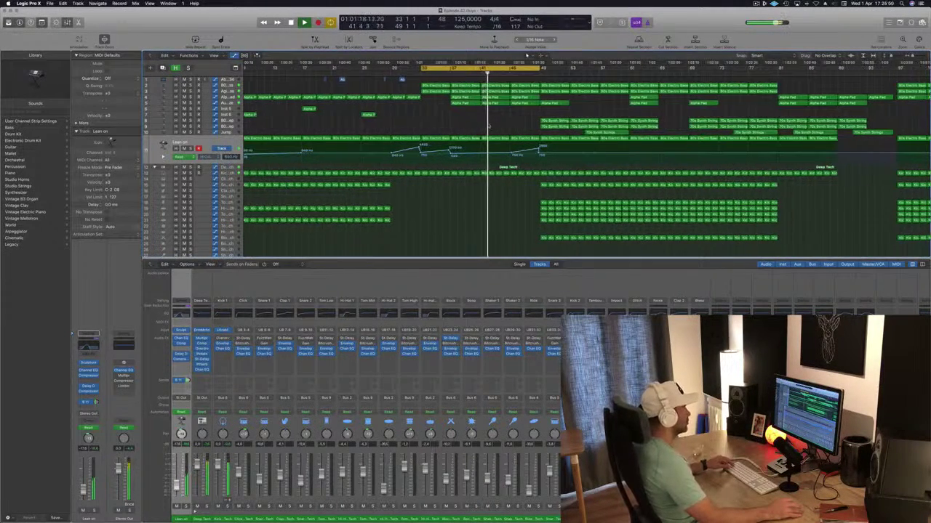
{"action": "scroll", "coordinate": [488, 125], "scroll_direction": "down", "scroll_amount": 3}
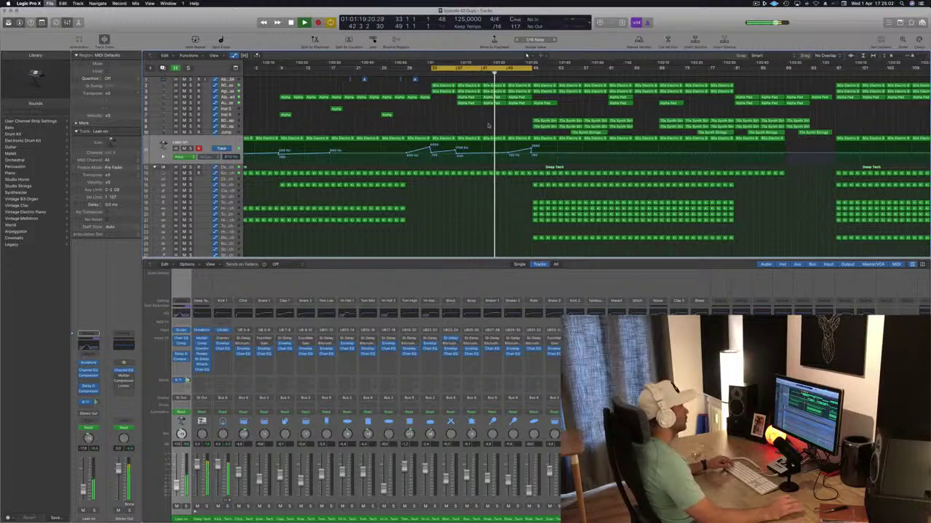
{"action": "scroll", "coordinate": [488, 125], "scroll_direction": "down", "scroll_amount": 2}
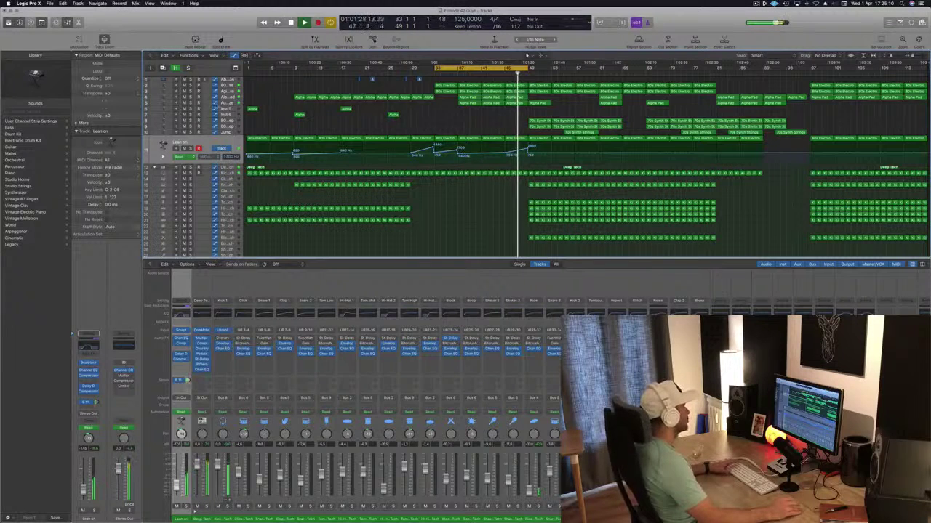
Reshape the Alpha Pad filter automation between bars 41 and 49 by adjusting its points around both bars.
{"action": "left_click", "coordinate": [227, 102]}
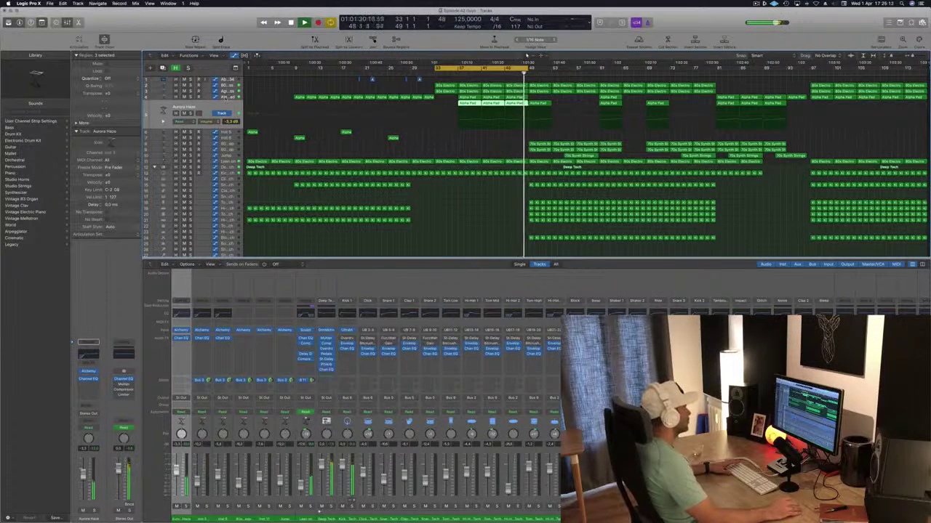
{"action": "left_click", "coordinate": [224, 97]}
{"action": "left_click", "coordinate": [498, 72]}
{"action": "left_click_drag", "start_coordinate": [528, 114], "coordinate": [527, 110]}
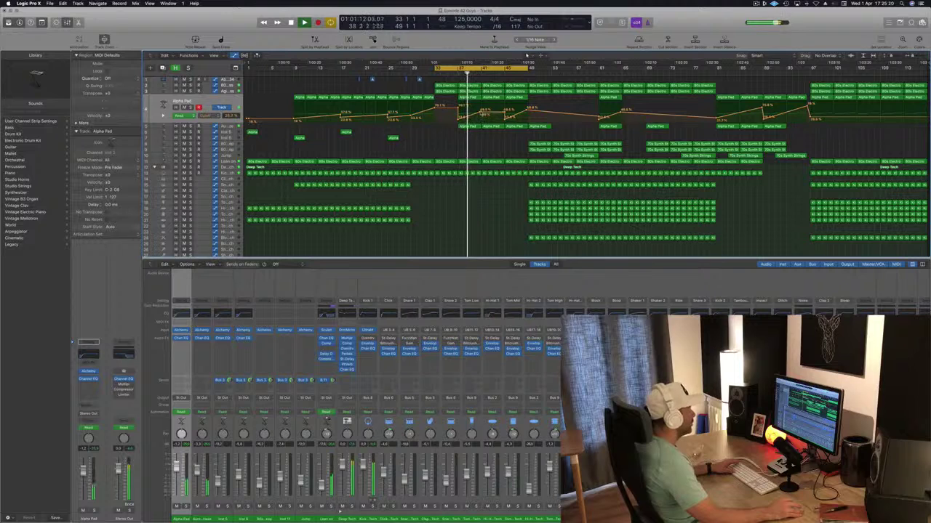
{"action": "left_click_drag", "start_coordinate": [481, 112], "coordinate": [481, 108]}
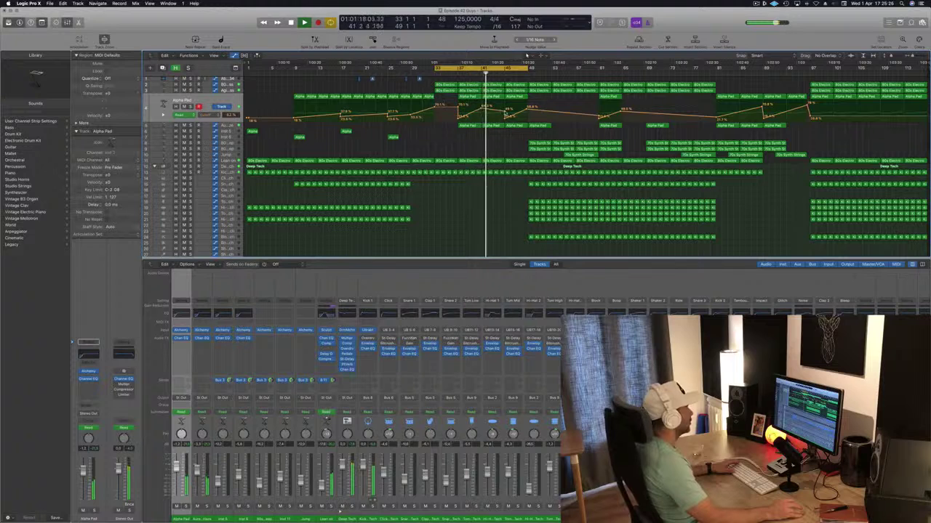
{"action": "left_click_drag", "start_coordinate": [483, 109], "coordinate": [485, 119]}
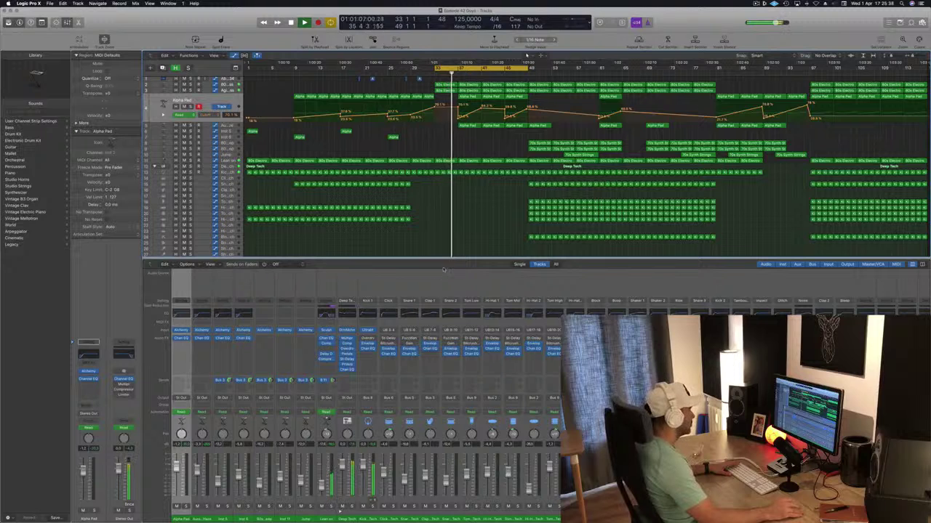
Enlarge the tracks area and bring up the Stereo Out track with its filter automation around bars 33 to 49.
{"action": "left_click_drag", "start_coordinate": [443, 259], "coordinate": [443, 285]}
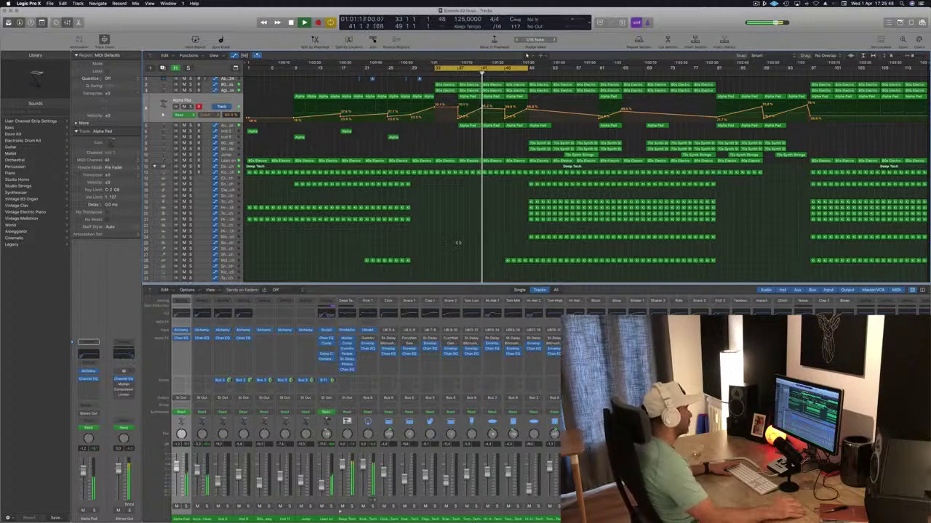
{"action": "scroll", "coordinate": [461, 233], "scroll_direction": "right", "scroll_amount": 1}
{"action": "scroll", "coordinate": [461, 233], "scroll_direction": "up", "scroll_amount": 1}
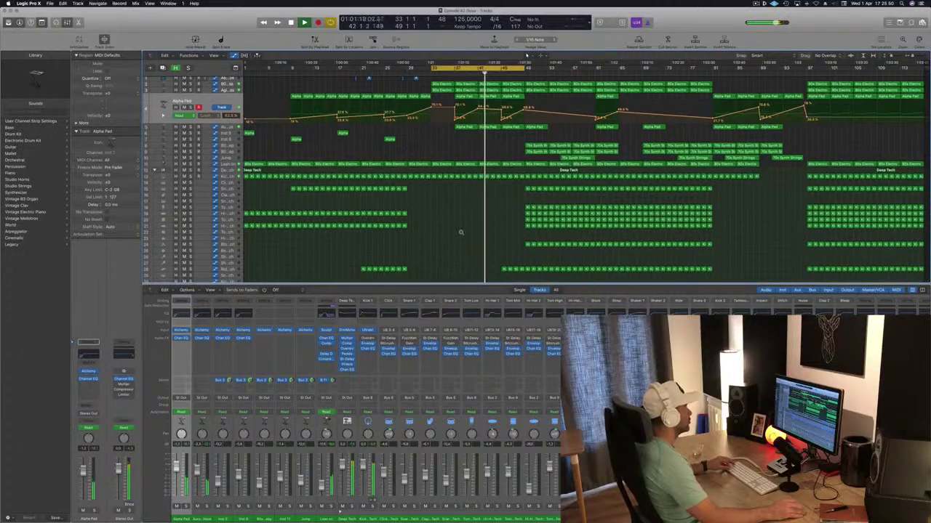
{"action": "scroll", "coordinate": [461, 234], "scroll_direction": "up", "scroll_amount": 2}
{"action": "scroll", "coordinate": [461, 233], "scroll_direction": "down", "scroll_amount": 4}
{"action": "scroll", "coordinate": [461, 234], "scroll_direction": "up", "scroll_amount": 1}
{"action": "left_click", "coordinate": [196, 265]}
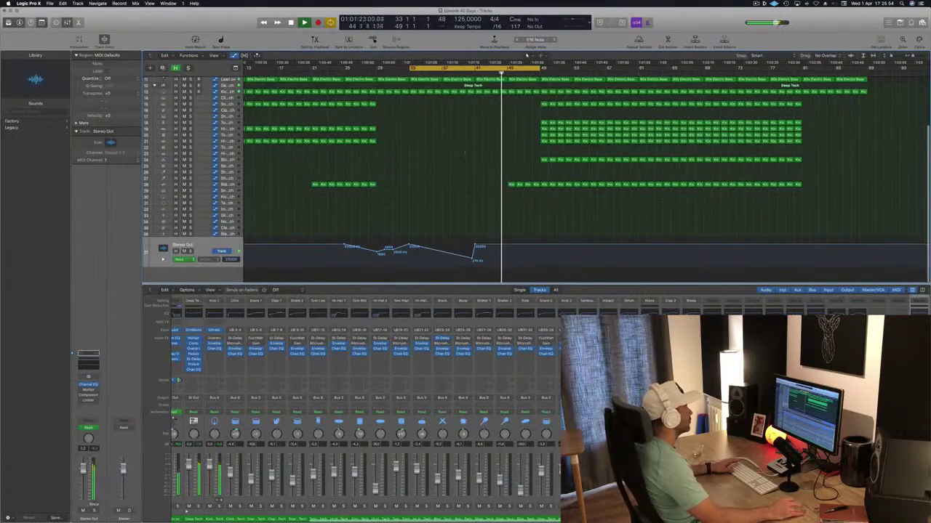
Move the lowest point of the Stereo Out filter automation to bar 41 and align the reopening point there for an instant jump.
{"action": "scroll", "coordinate": [476, 244], "scroll_direction": "up", "scroll_amount": 3}
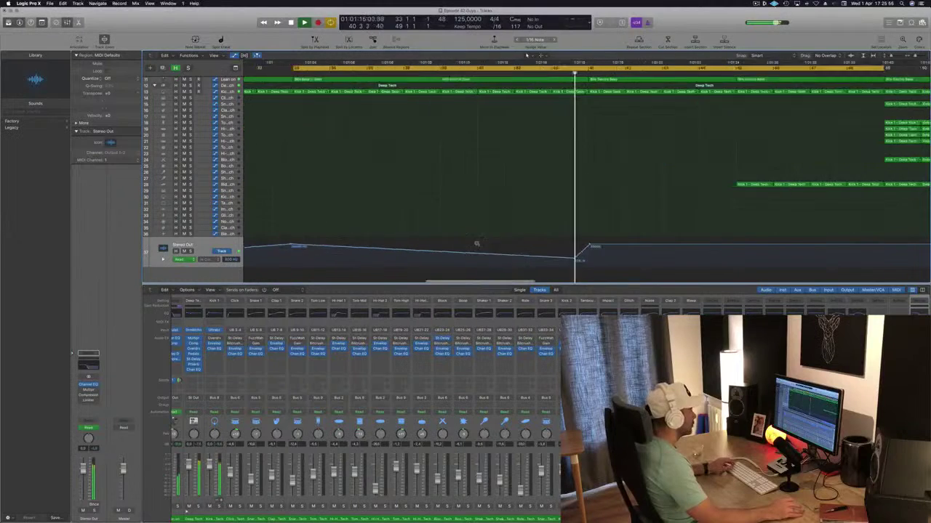
{"action": "scroll", "coordinate": [476, 244], "scroll_direction": "up", "scroll_amount": 1}
{"action": "key", "text": "space"}
{"action": "left_click_drag", "start_coordinate": [571, 258], "coordinate": [590, 259]}
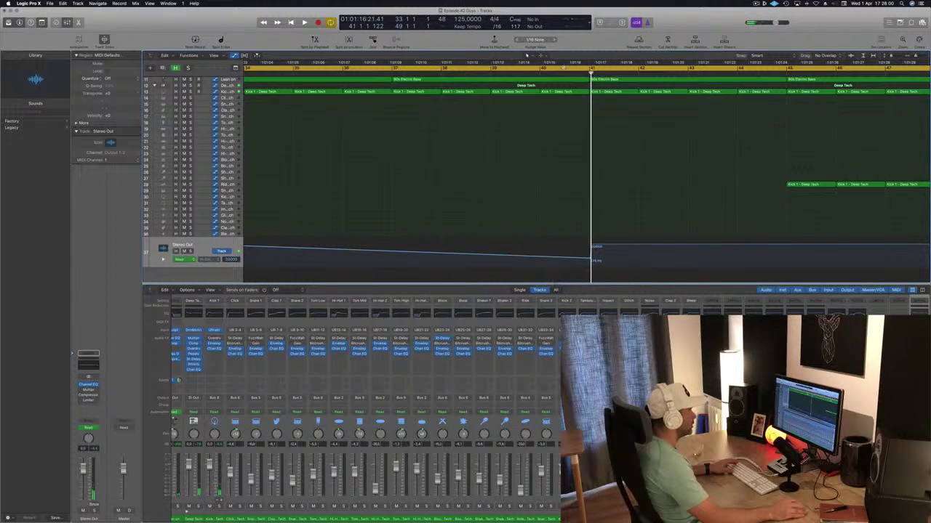
{"action": "key", "text": "space"}
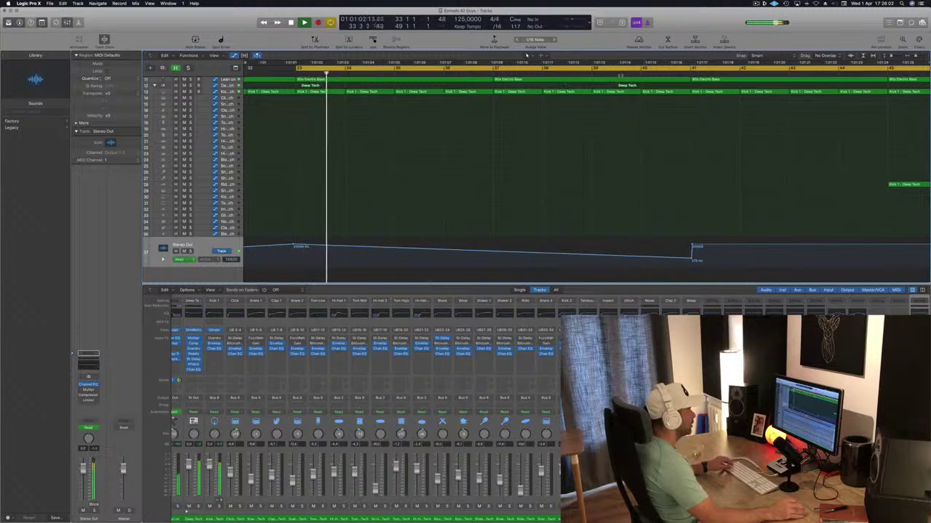
{"action": "scroll", "coordinate": [618, 104], "scroll_direction": "down", "scroll_amount": 5}
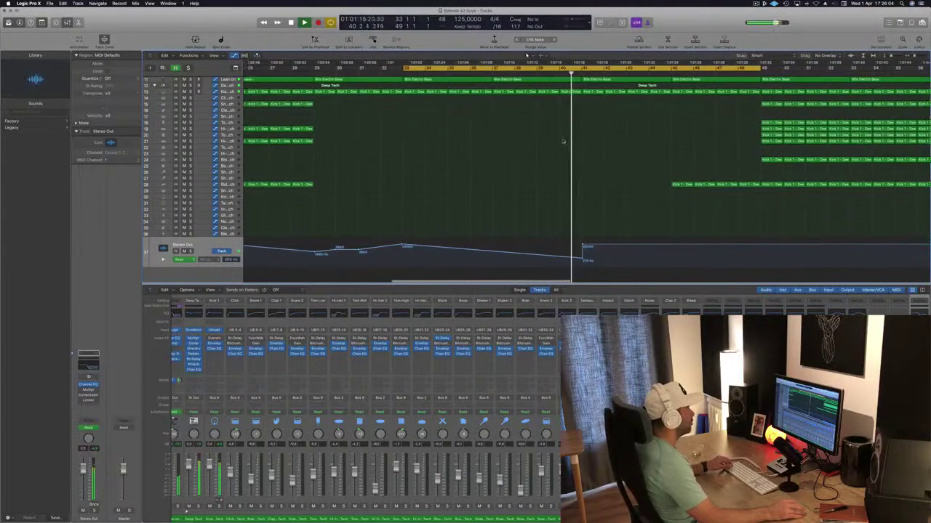
{"action": "scroll", "coordinate": [530, 148], "scroll_direction": "up", "scroll_amount": 3}
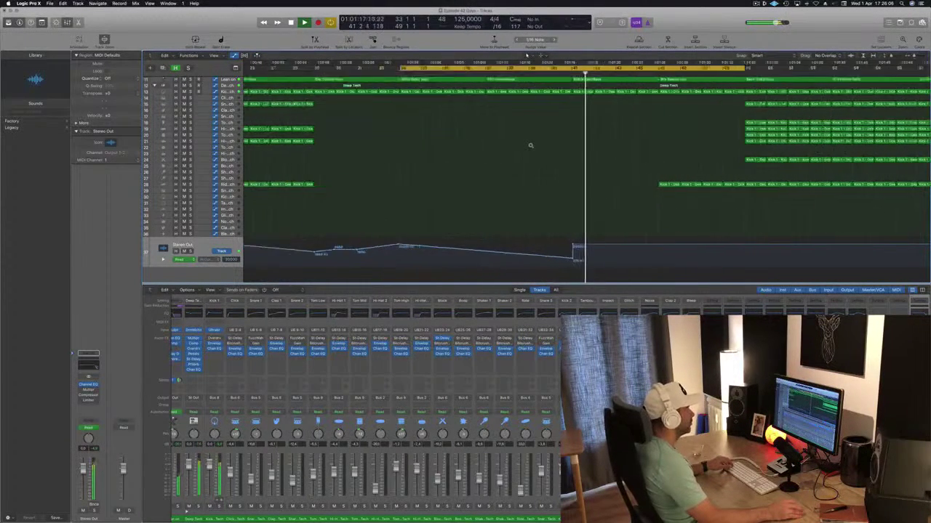
{"action": "scroll", "coordinate": [531, 147], "scroll_direction": "up", "scroll_amount": 2}
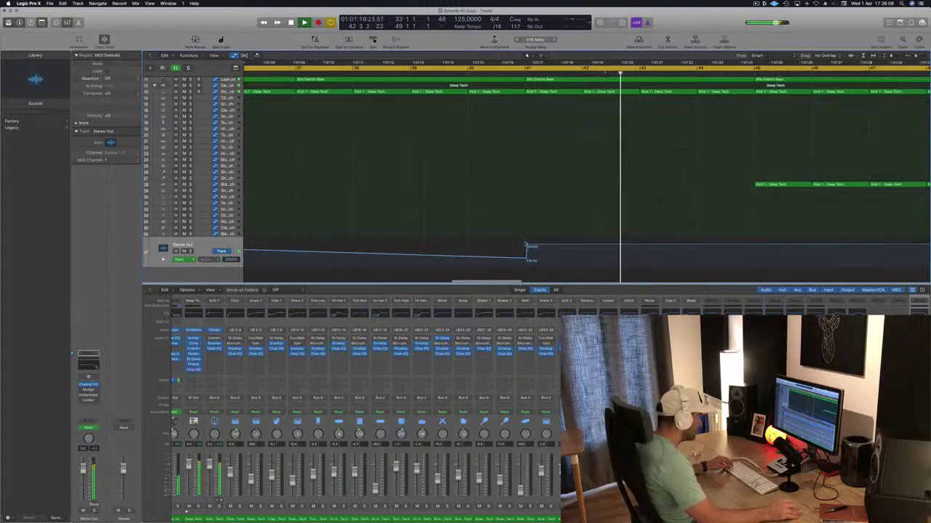
{"action": "mouse_move", "coordinate": [527, 249]}
{"action": "left_mouse_down"}
{"action": "mouse_move", "coordinate": [525, 258]}
{"action": "mouse_move", "coordinate": [528, 247]}
{"action": "left_mouse_up"}
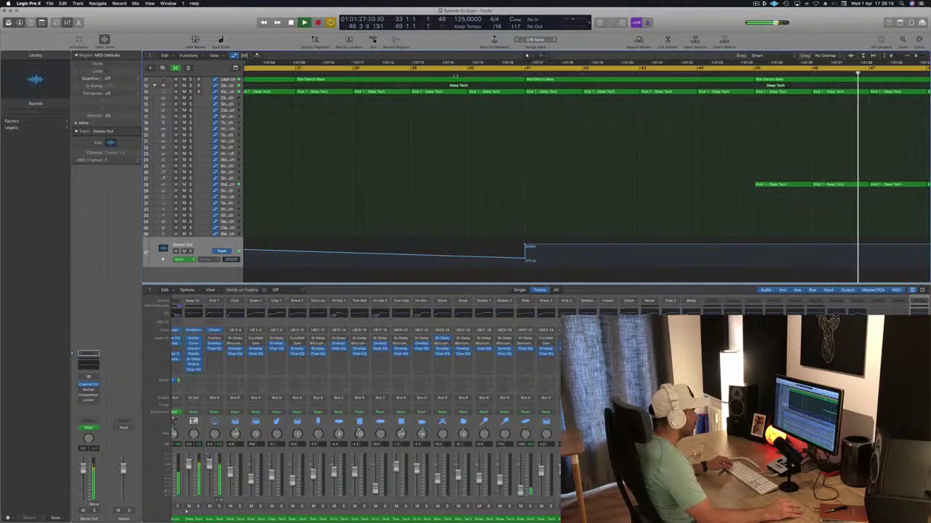
Delete the kick region in bar 40, just before bar 41, and listen to the resulting gap.
{"action": "scroll", "coordinate": [529, 162], "scroll_direction": "up", "scroll_amount": 4}
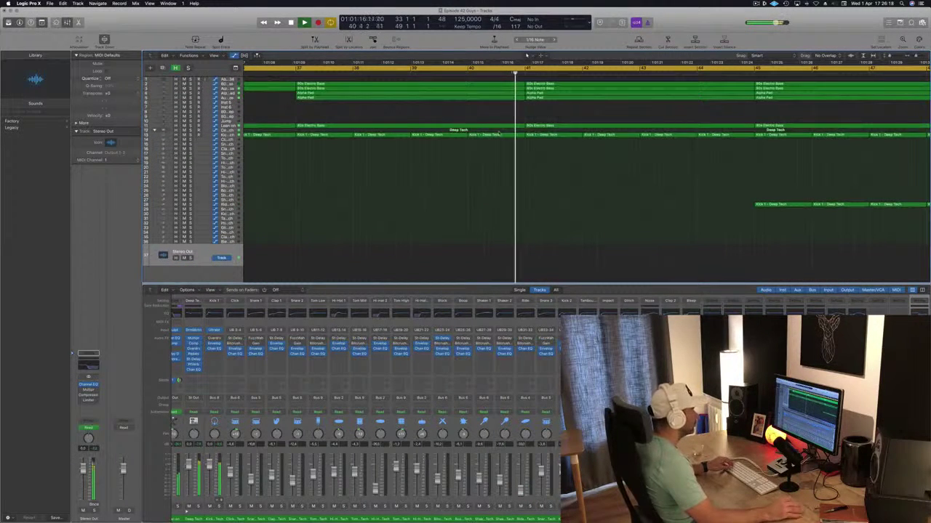
{"action": "left_click", "coordinate": [500, 135]}
{"action": "key", "text": "Delete"}
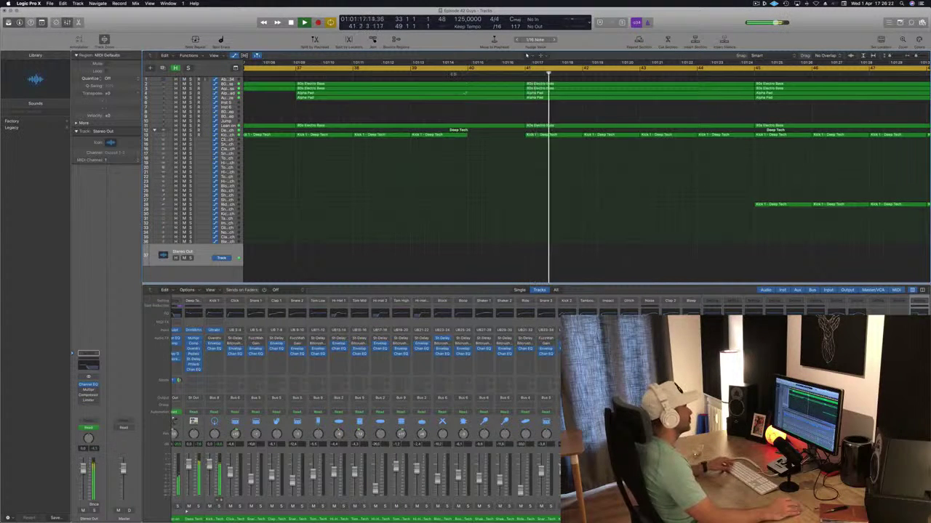
{"action": "scroll", "coordinate": [527, 234], "scroll_direction": "left", "scroll_amount": 5}
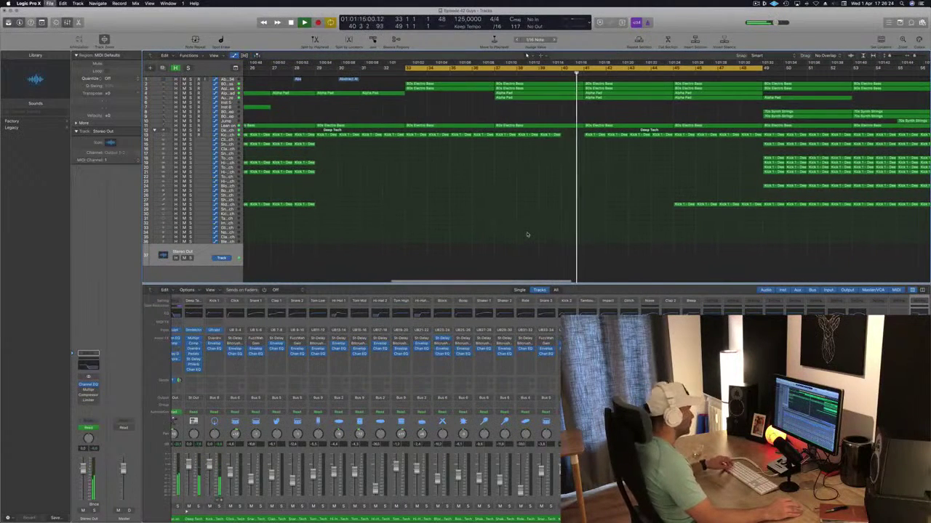
{"action": "scroll", "coordinate": [527, 235], "scroll_direction": "down", "scroll_amount": 6}
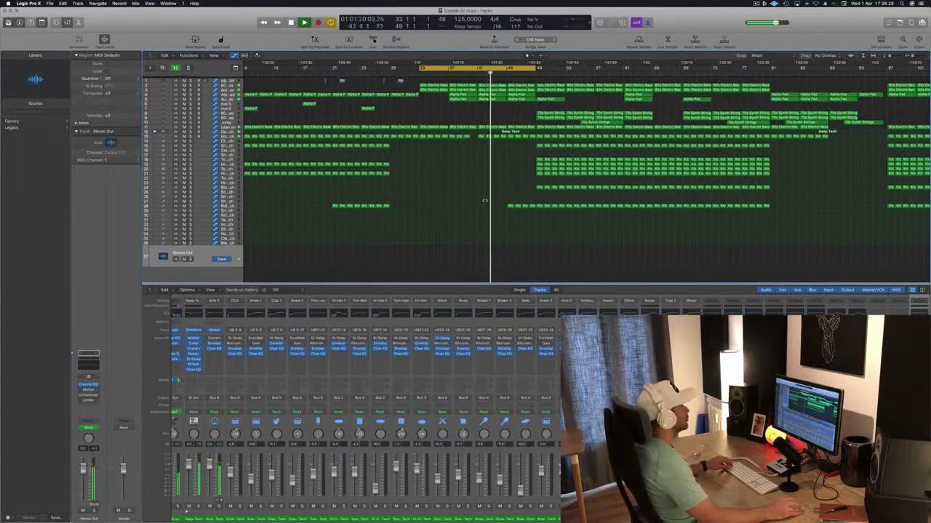
{"action": "scroll", "coordinate": [485, 191], "scroll_direction": "down", "scroll_amount": 2}
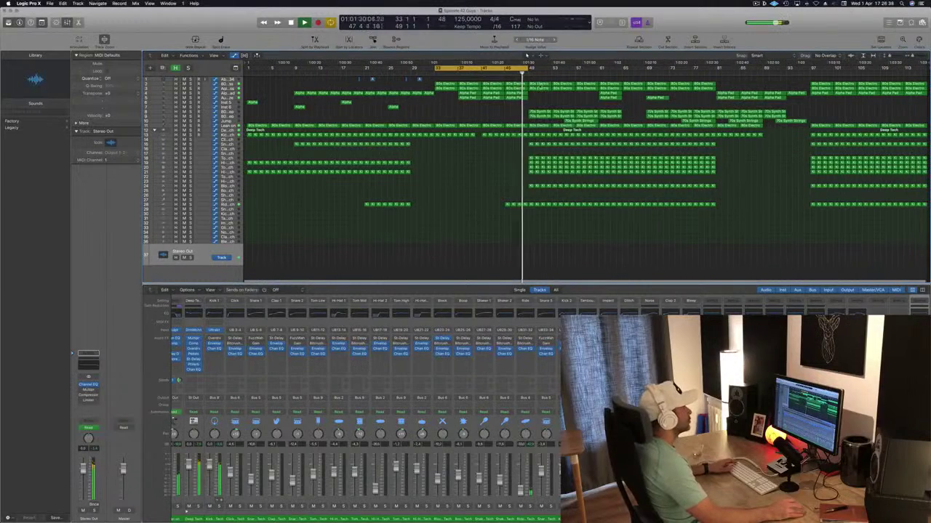
Extend the cycle range to bar 61, and briefly solo the 80s Slow Pop Sweep track to identify its sound.
{"action": "left_click_drag", "start_coordinate": [527, 69], "coordinate": [598, 72]}
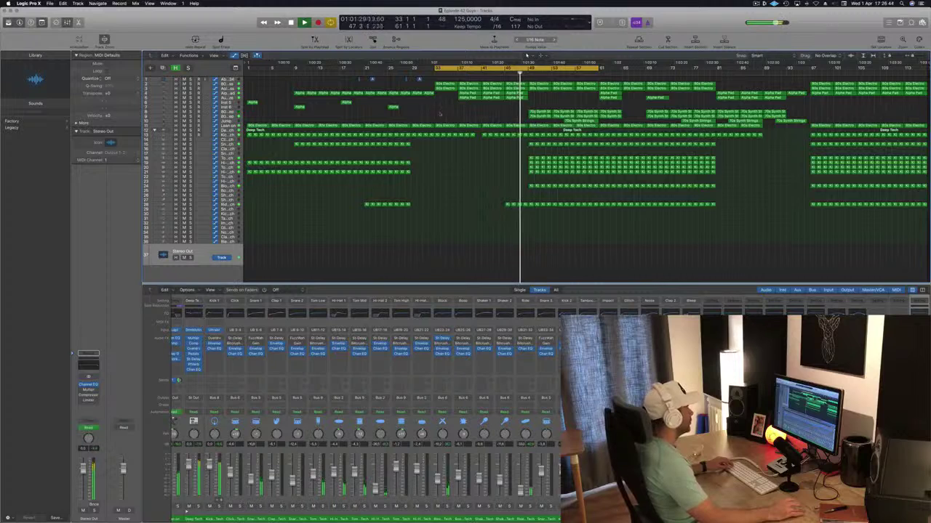
{"action": "left_click", "coordinate": [227, 112]}
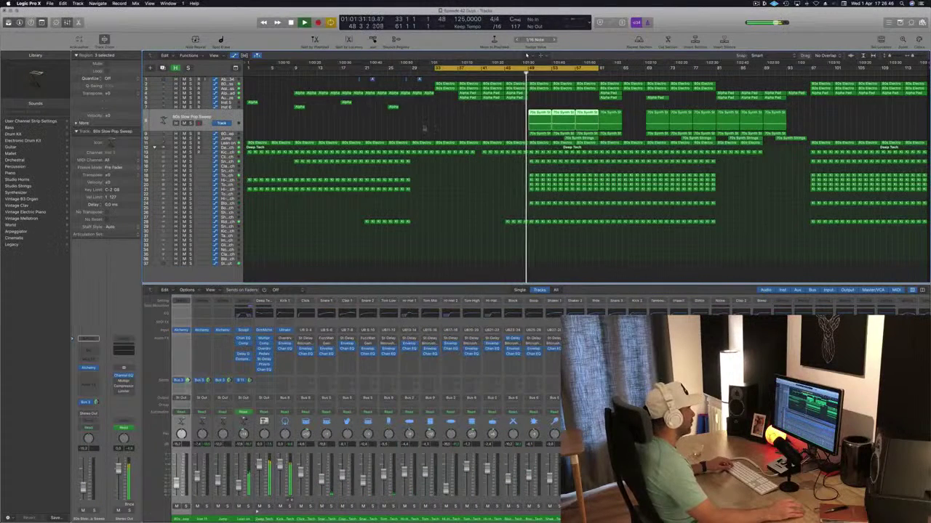
{"action": "left_click", "coordinate": [192, 123]}
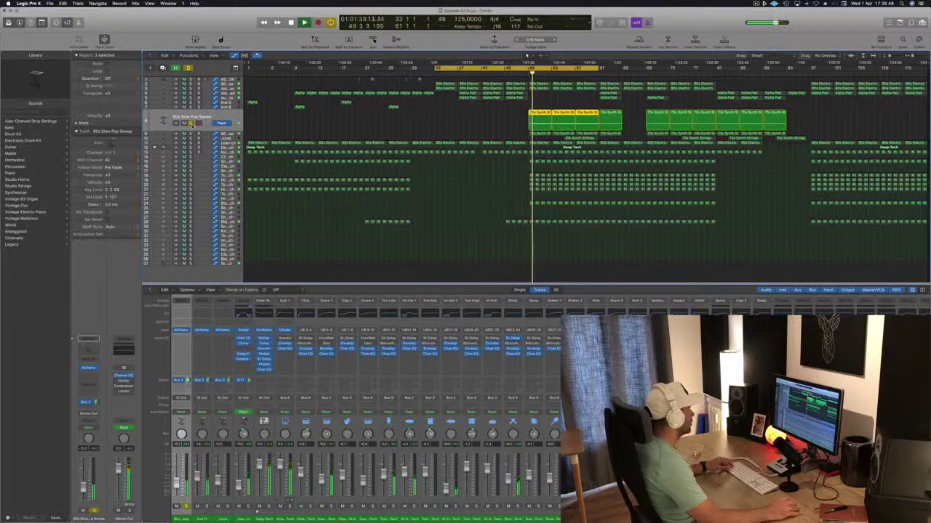
{"action": "left_click", "coordinate": [191, 124]}
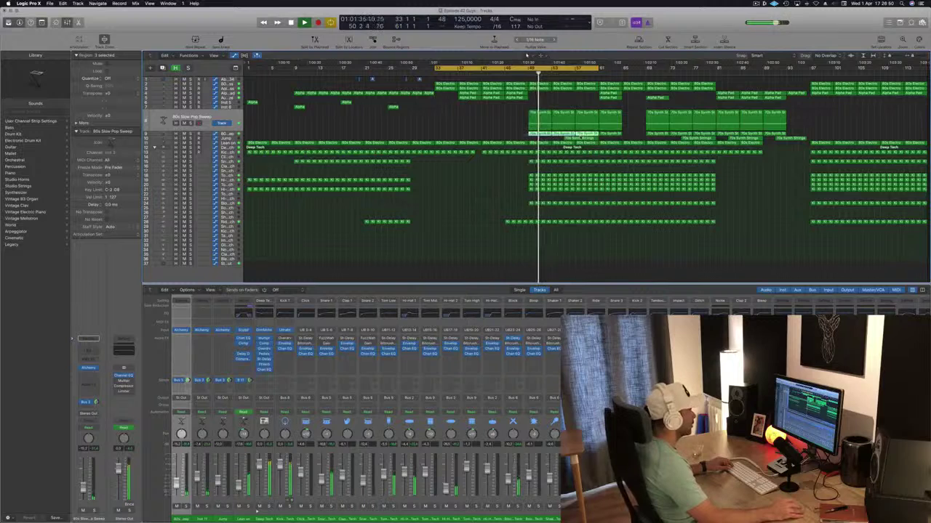
Delete the synth regions directly below 80s Slow Pop Sweep from bar 49 to 61, and that track's own regions from bar 49 to 57.
{"action": "key", "text": "BackSpace"}
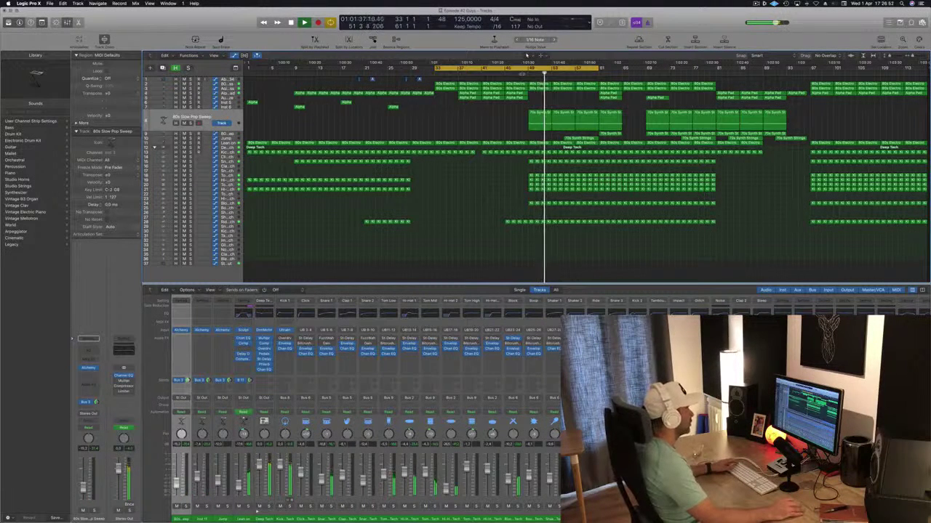
{"action": "key", "text": "super+s"}
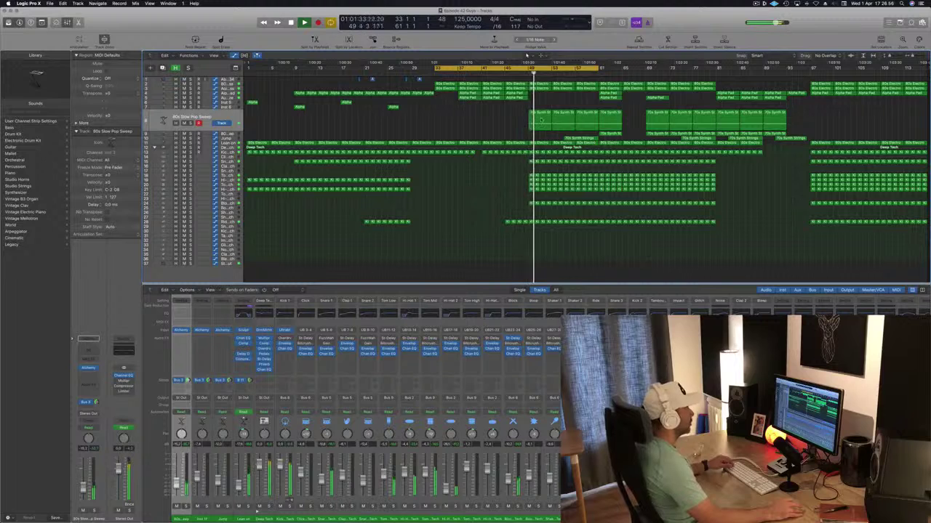
{"action": "left_click", "coordinate": [541, 120]}
{"action": "key", "text": "BackSpace"}
{"action": "key", "text": "Delete"}
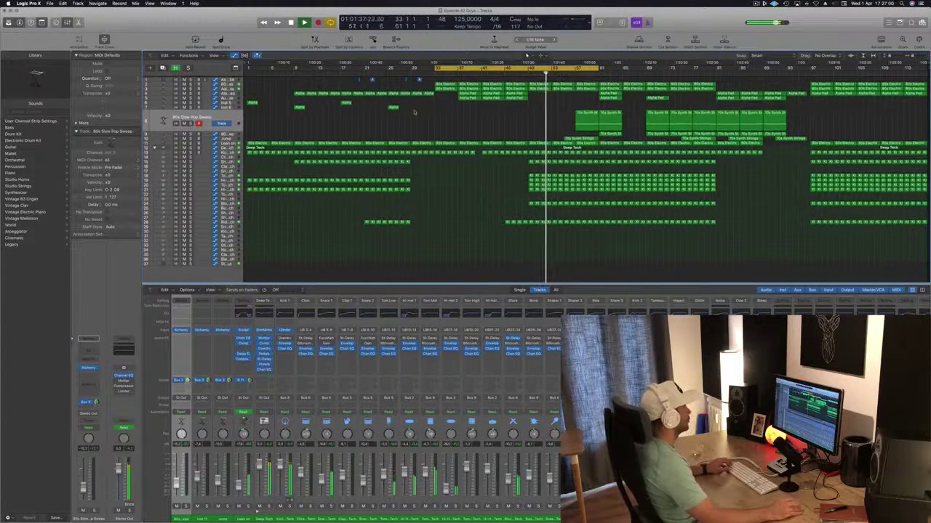
Copy the four intro Alpha regions to start at bar 49, and copy the first track's audio regions to around bar 52.
{"action": "left_click_drag", "start_coordinate": [296, 101], "coordinate": [413, 117]}
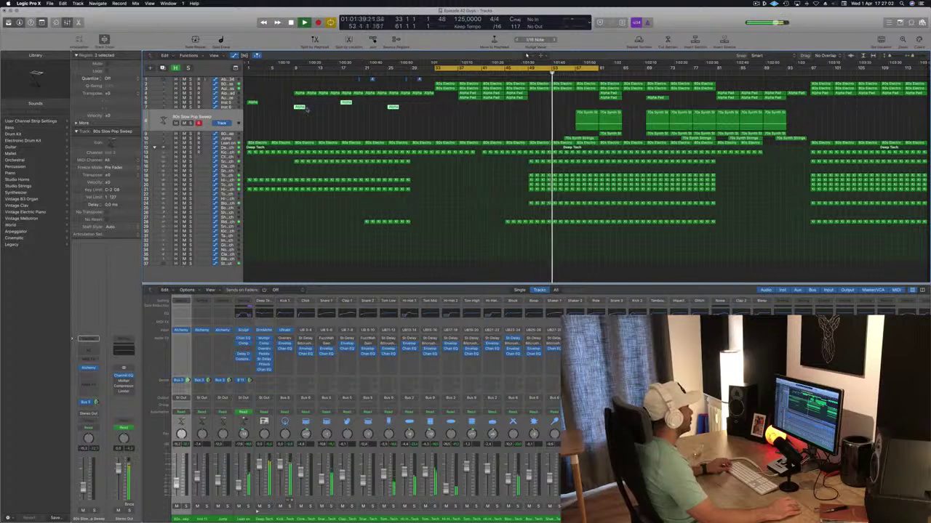
{"action": "left_click_drag", "start_coordinate": [252, 97], "coordinate": [405, 124]}
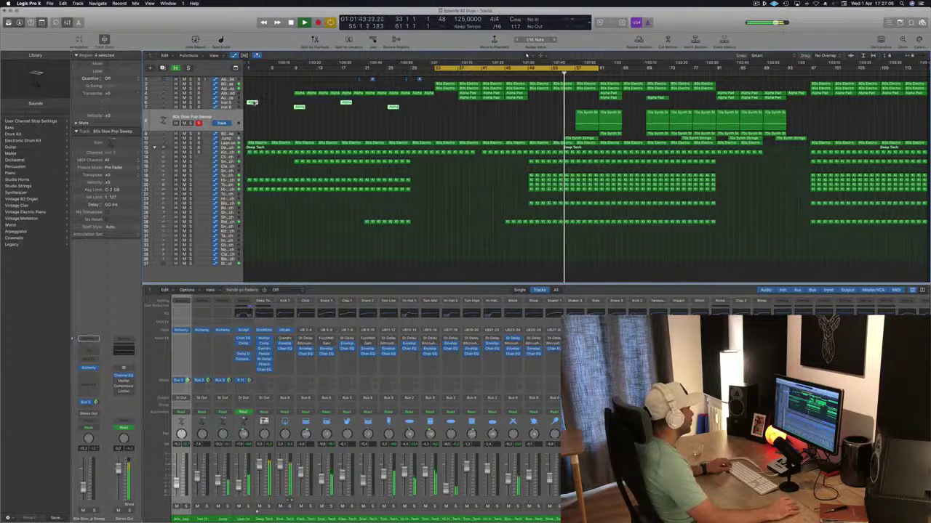
{"action": "left_click_drag", "start_coordinate": [252, 103], "coordinate": [536, 107]}
{"action": "key", "text": "super+Up"}
{"action": "key", "text": "super+Down"}
{"action": "key", "text": "super+Down"}
{"action": "key", "text": "super+Down"}
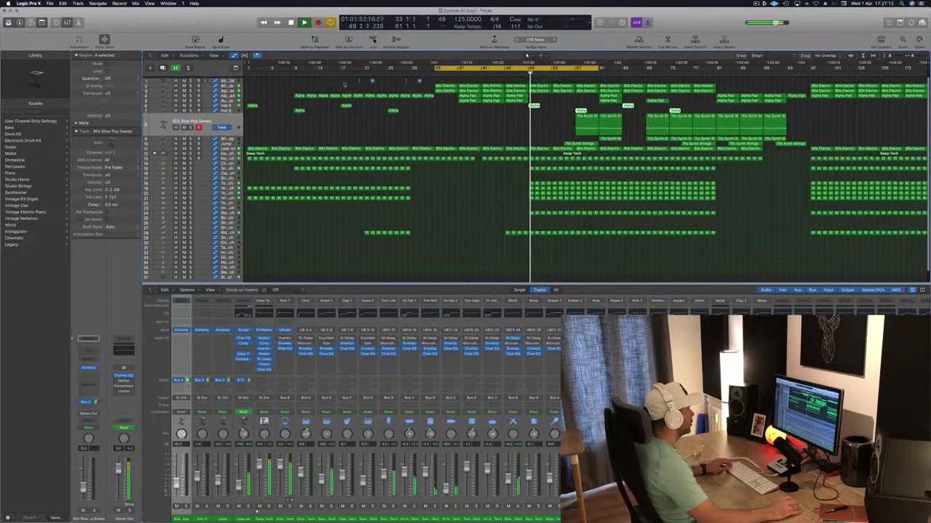
{"action": "left_click_drag", "start_coordinate": [346, 84], "coordinate": [603, 81]}
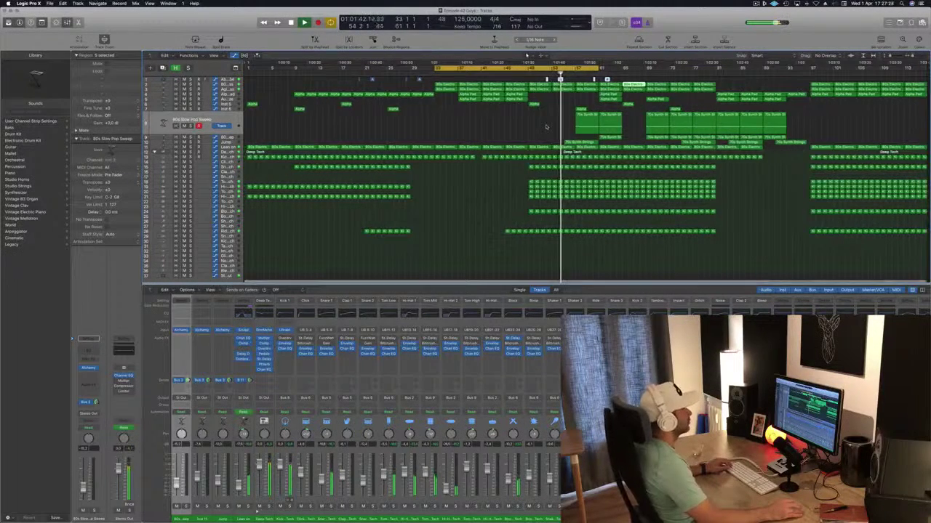
Delete the remaining synth sweep and Synth Strings regions between bars 55 and 65, and save the project.
{"action": "left_click", "coordinate": [584, 129]}
{"action": "left_click_drag", "start_coordinate": [583, 131], "coordinate": [624, 143]}
{"action": "key", "text": "Delete"}
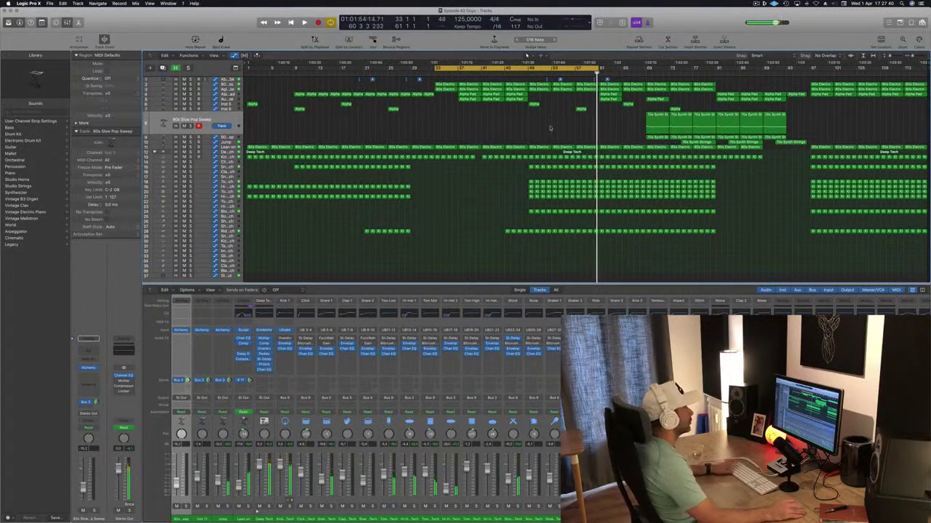
{"action": "key", "text": "super+s"}
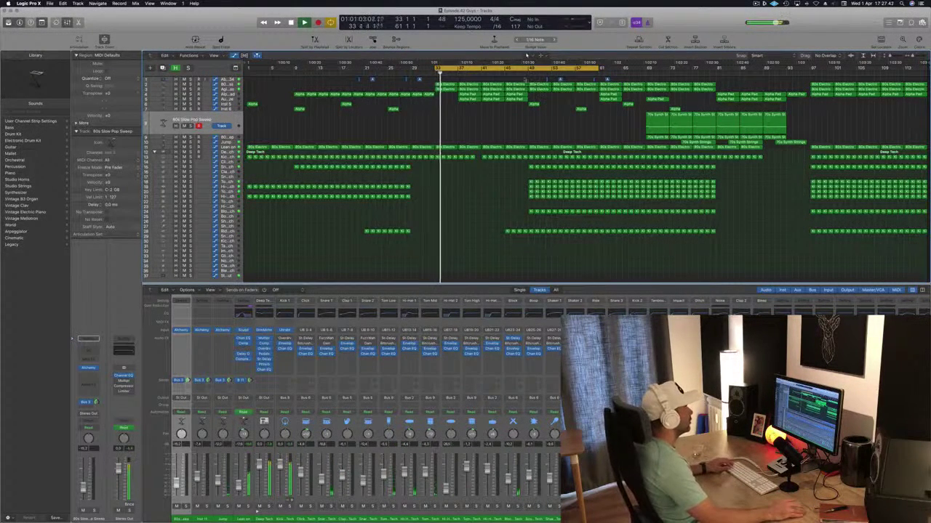
Play the arrangement from about bar 48, select the Agile Synth Bass track, and listen from bar 97 for comparison.
{"action": "left_click", "coordinate": [524, 73]}
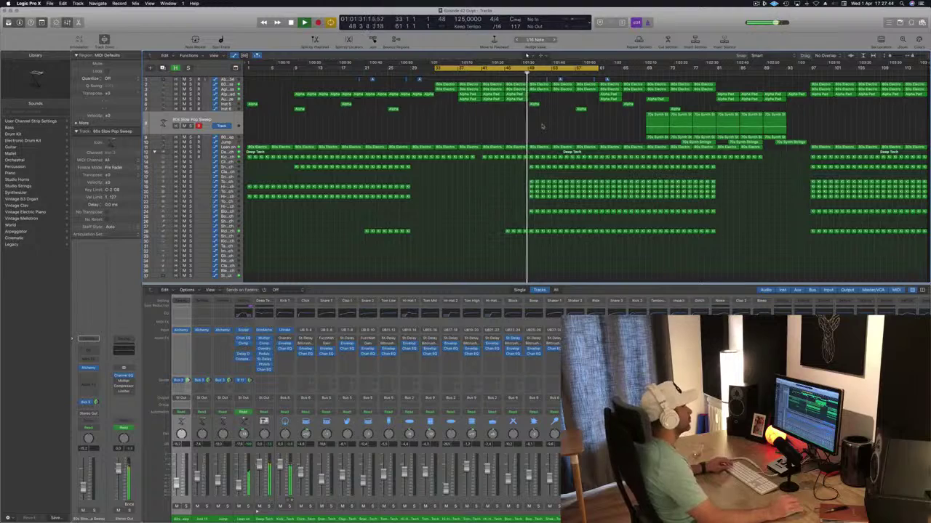
{"action": "left_click", "coordinate": [190, 95]}
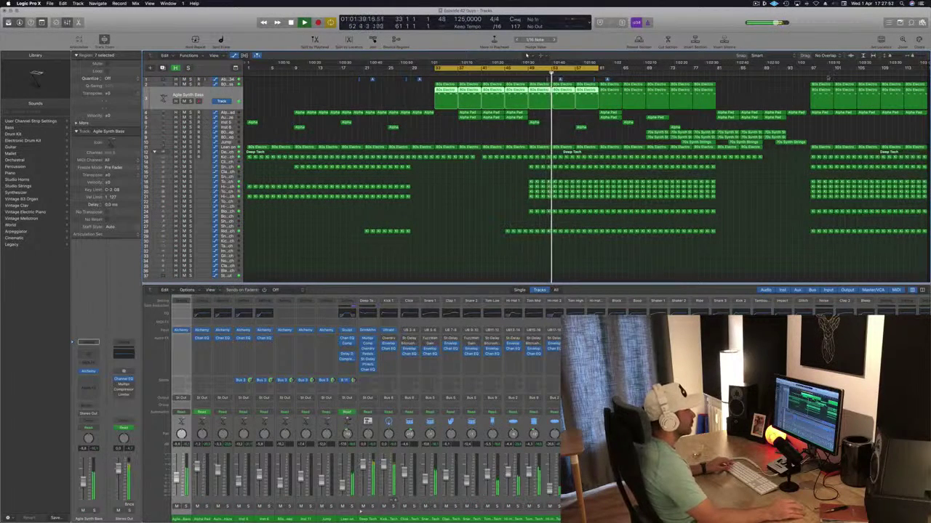
{"action": "left_click", "coordinate": [808, 73]}
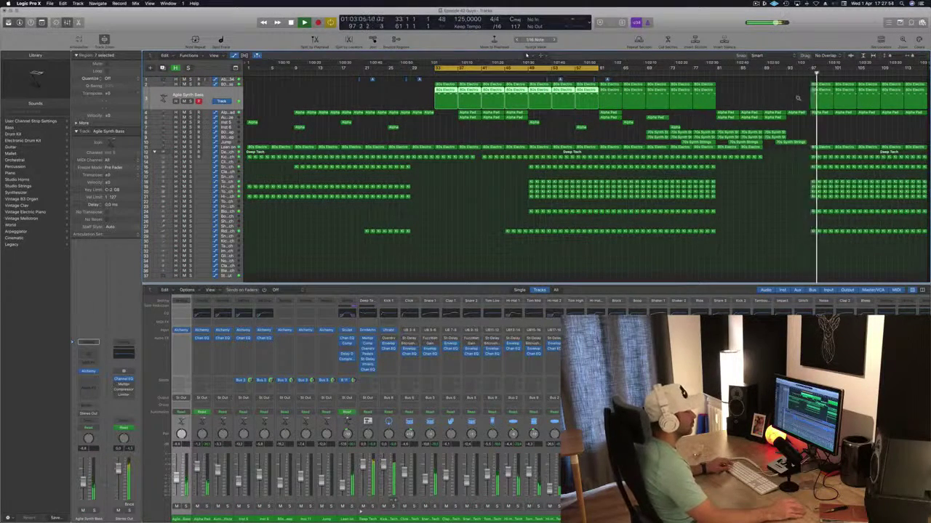
Listen to the arrangement from bar 49, clear the region selection, and save the project.
{"action": "scroll", "coordinate": [799, 99], "scroll_direction": "up", "scroll_amount": 3}
{"action": "scroll", "coordinate": [820, 102], "scroll_direction": "down", "scroll_amount": 3}
{"action": "scroll", "coordinate": [688, 100], "scroll_direction": "left", "scroll_amount": 1}
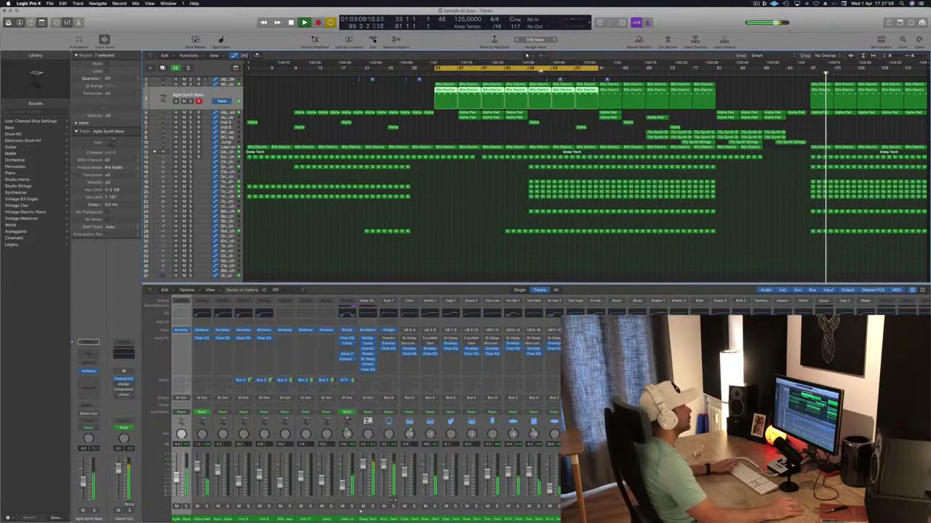
{"action": "left_click", "coordinate": [526, 72]}
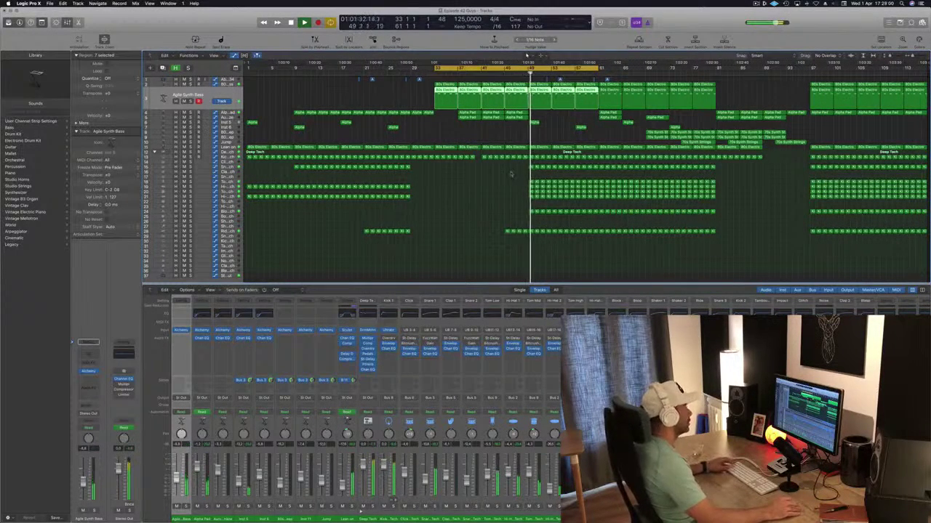
{"action": "left_click", "coordinate": [501, 178]}
{"action": "key", "text": "super+s"}
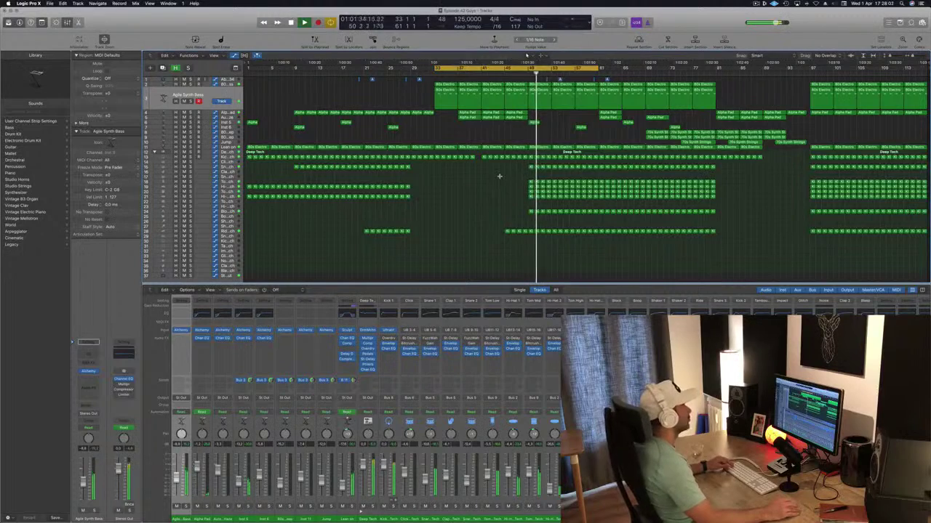
{"action": "scroll", "coordinate": [499, 176], "scroll_direction": "up", "scroll_amount": 2}
{"action": "scroll", "coordinate": [499, 176], "scroll_direction": "down", "scroll_amount": 2}
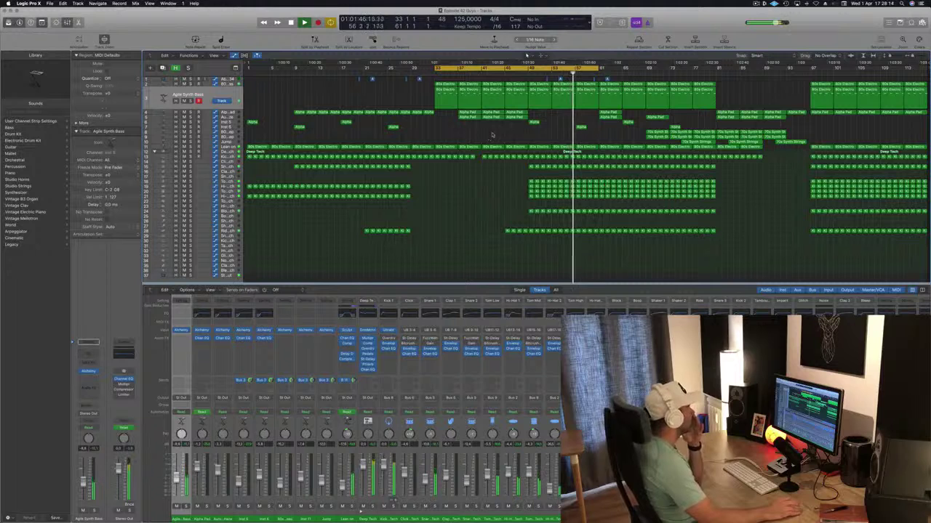
Select the Lean on track and play the arrangement from bar 33.
{"action": "left_click", "coordinate": [240, 145]}
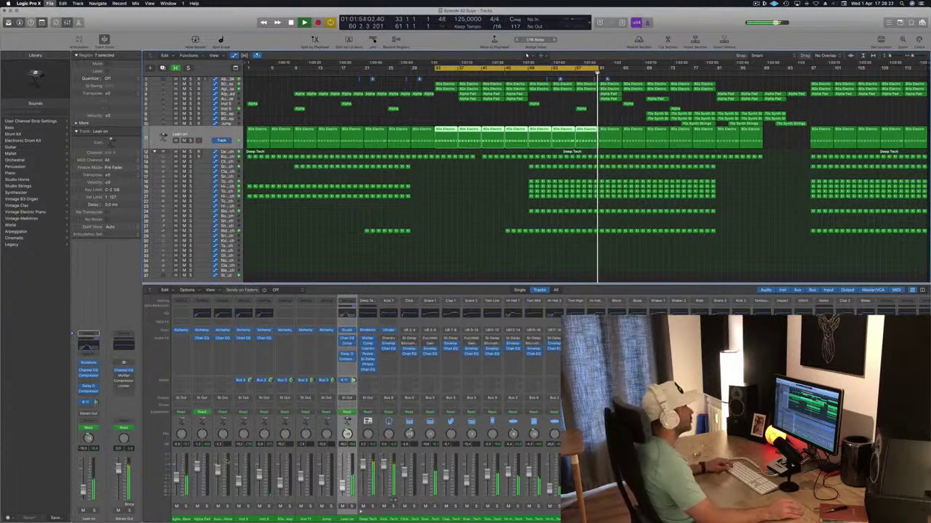
{"action": "left_click", "coordinate": [505, 275]}
{"action": "key", "text": "space"}
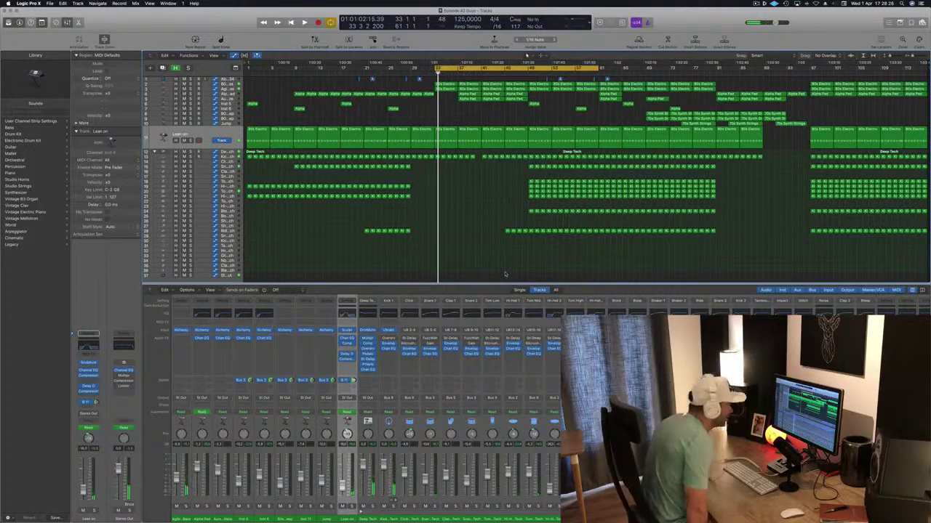
{"action": "key", "text": "space"}
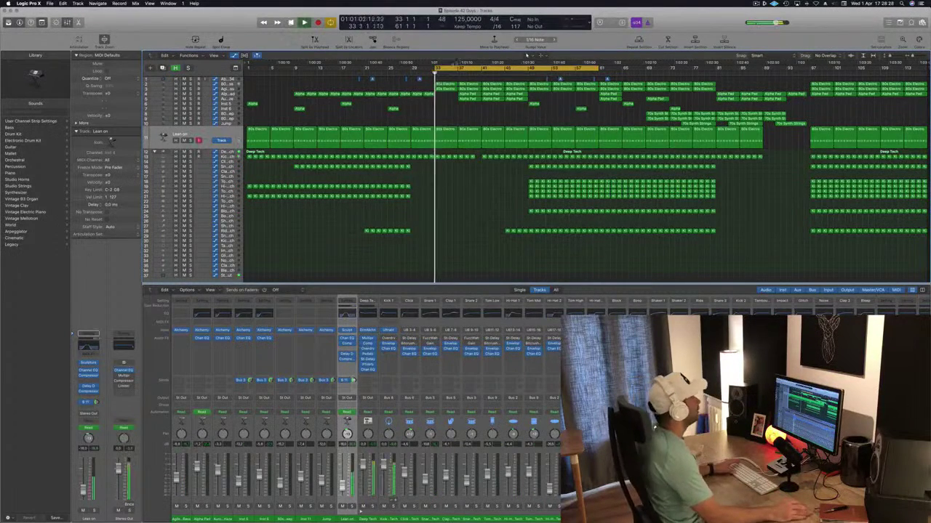
Move the cycle range to bars 49 to 77 and play it.
{"action": "key", "text": "space"}
{"action": "left_click_drag", "start_coordinate": [466, 67], "coordinate": [560, 65]}
{"action": "key", "text": "space"}
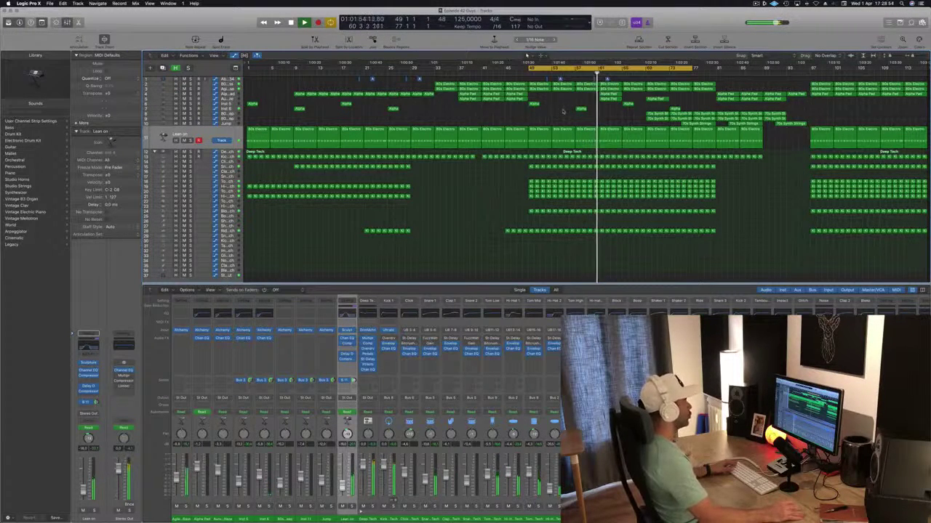
Audition the Block - Deep Tech track and raise its volume to about -7 dB.
{"action": "left_click", "coordinate": [229, 213]}
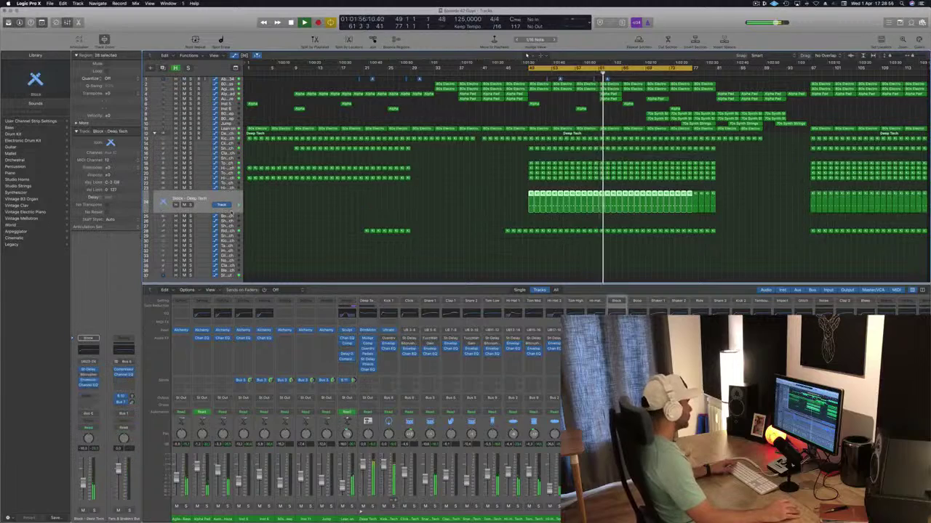
{"action": "left_click", "coordinate": [190, 205]}
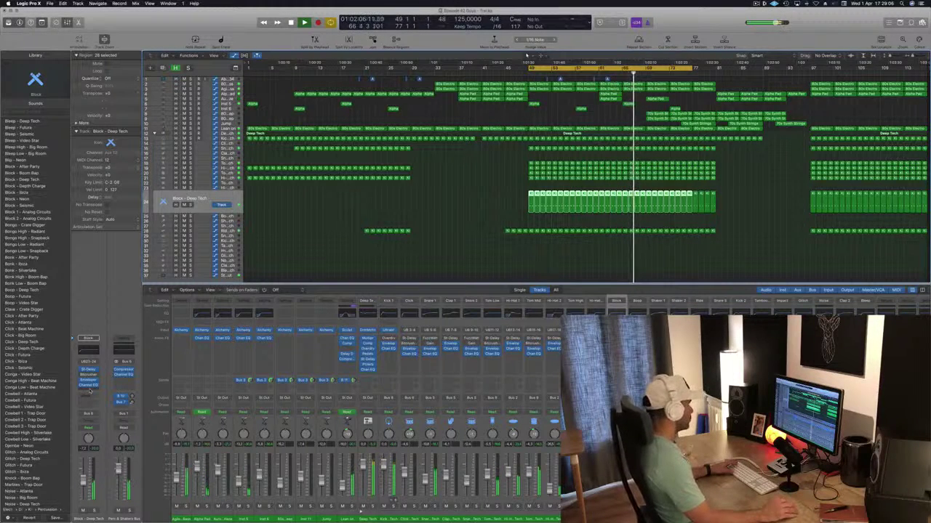
{"action": "key", "text": "space"}
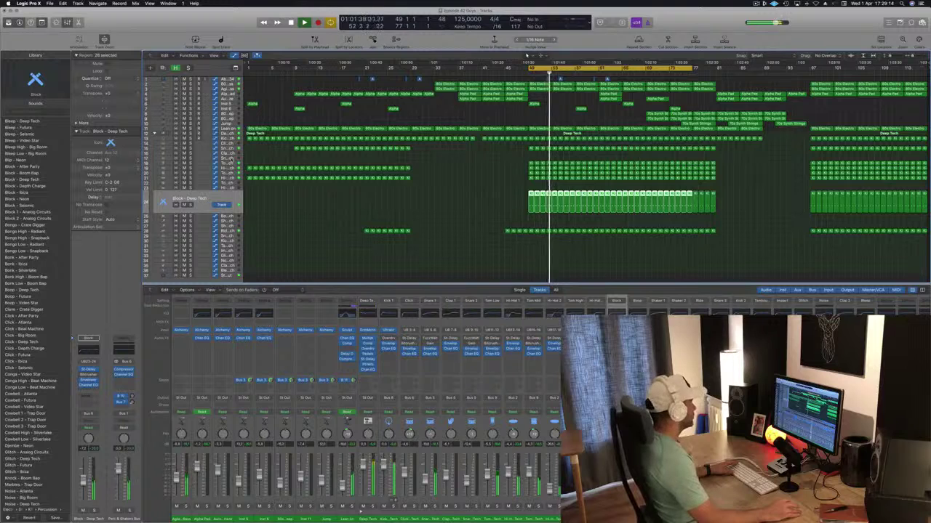
Copy the bar 49 snare region onto the Clap 1 - Deep Tech track and open the copy for note editing.
{"action": "left_click", "coordinate": [230, 153]}
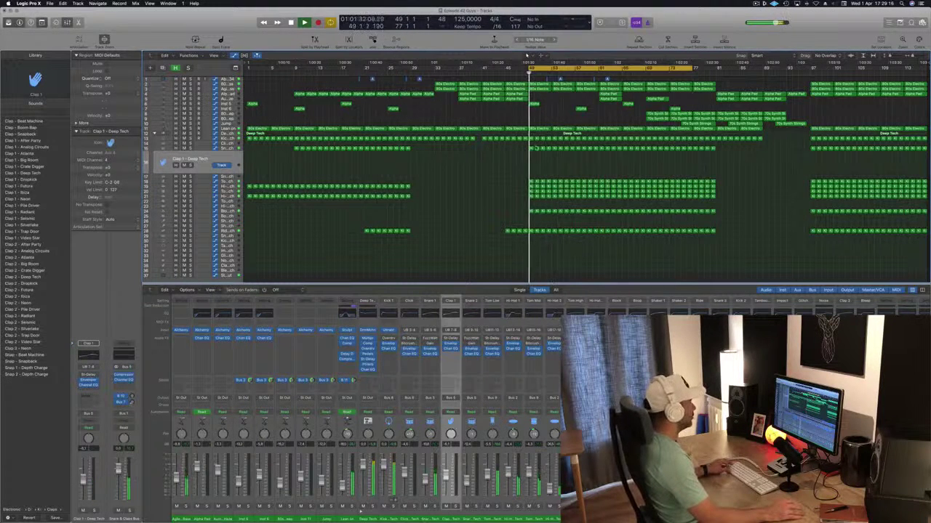
{"action": "left_click_drag", "start_coordinate": [531, 148], "coordinate": [531, 154]}
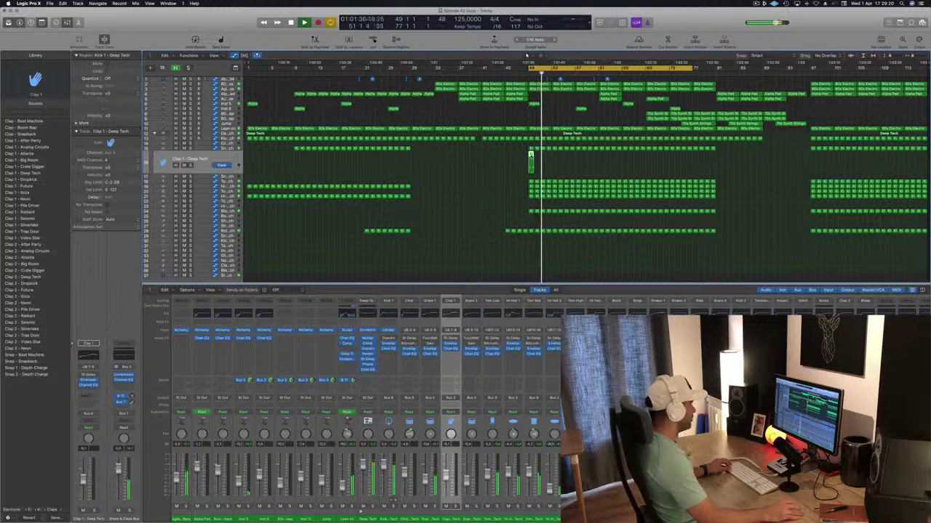
{"action": "double_click", "coordinate": [530, 155]}
{"action": "key", "text": "space"}
{"action": "key", "text": "space"}
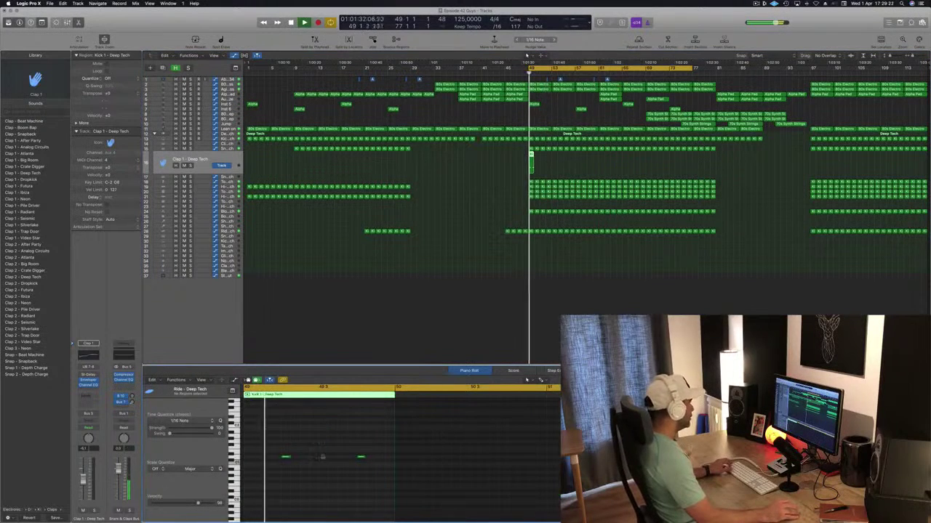
Transpose both notes of the Clap 1 region up one semitone and lower the track's volume to about -13.8 dB.
{"action": "left_click_drag", "start_coordinate": [280, 450], "coordinate": [370, 472]}
{"action": "key", "text": "alt+Up"}
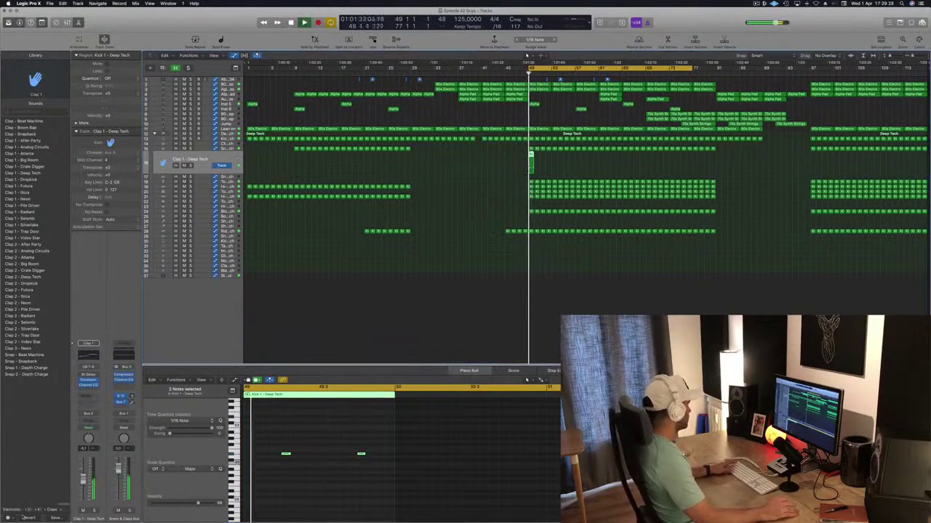
{"action": "key", "text": "space"}
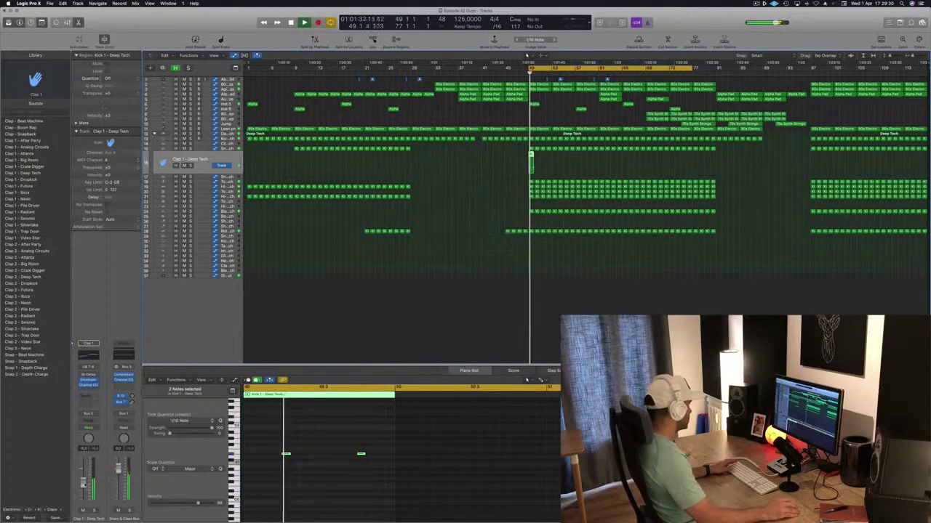
{"action": "left_click_drag", "start_coordinate": [84, 489], "coordinate": [85, 490]}
{"action": "key", "text": "space"}
{"action": "key", "text": "space"}
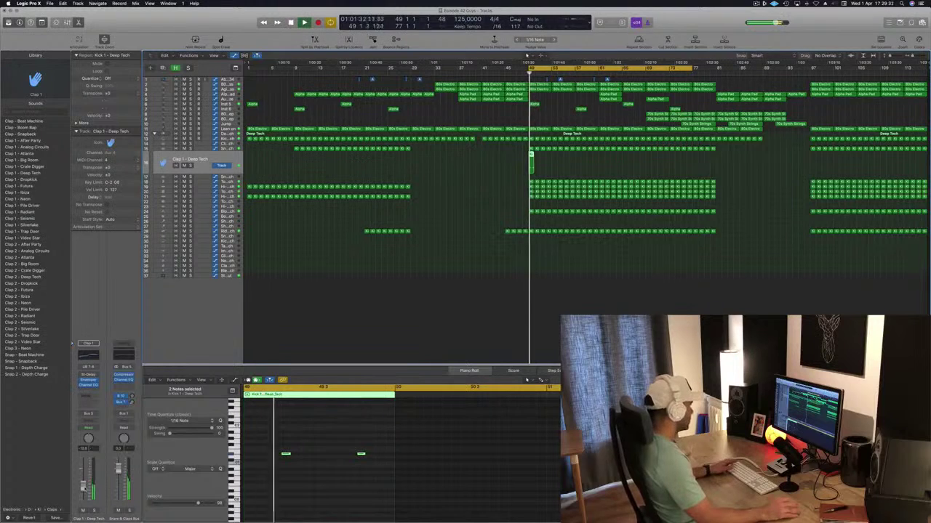
Try the two Clap 1 notes two sixteenths earlier and two sixteenths later, and return them to their original positions.
{"action": "left_click_drag", "start_coordinate": [258, 439], "coordinate": [392, 471]}
{"action": "key", "text": "space"}
{"action": "key", "text": "space"}
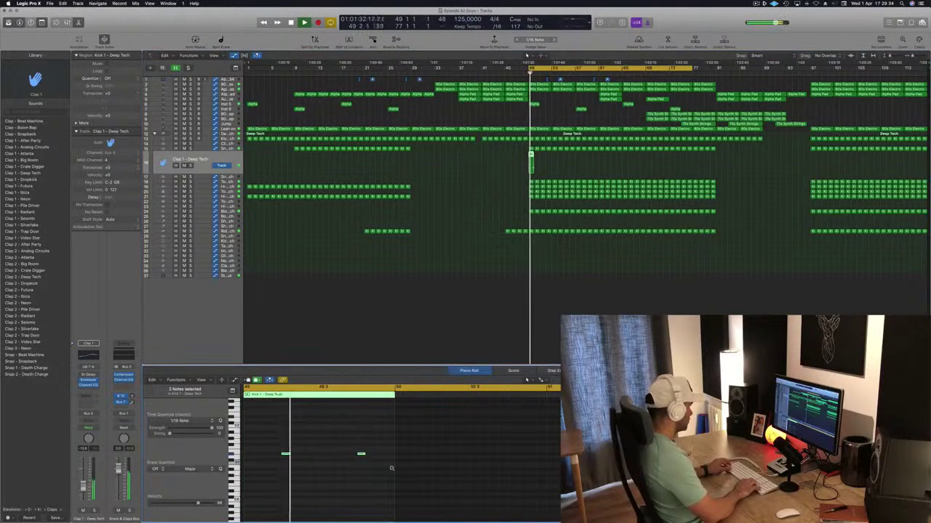
{"action": "key", "text": "alt+Left"}
{"action": "key", "text": "alt+Left"}
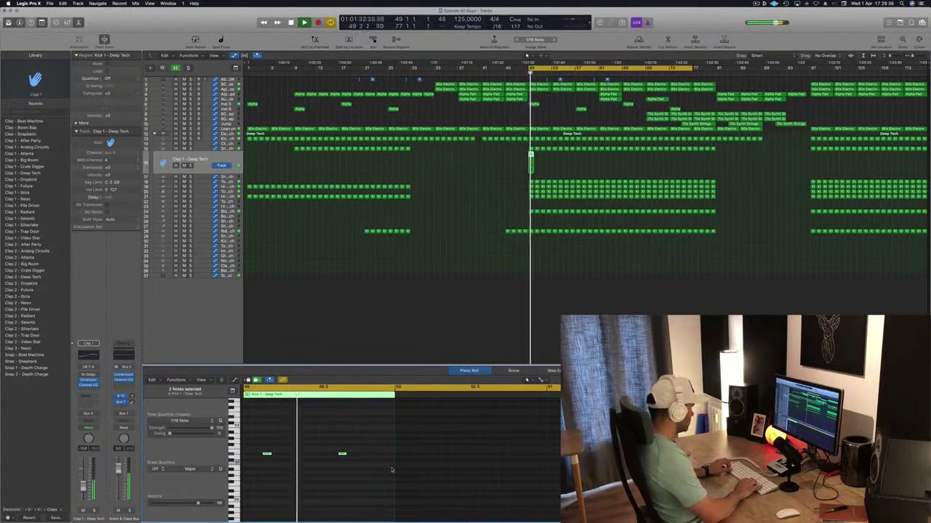
{"action": "key", "text": "alt+Right"}
{"action": "key", "text": "alt+Right"}
{"action": "key", "text": "alt+Right"}
{"action": "key", "text": "alt+Right"}
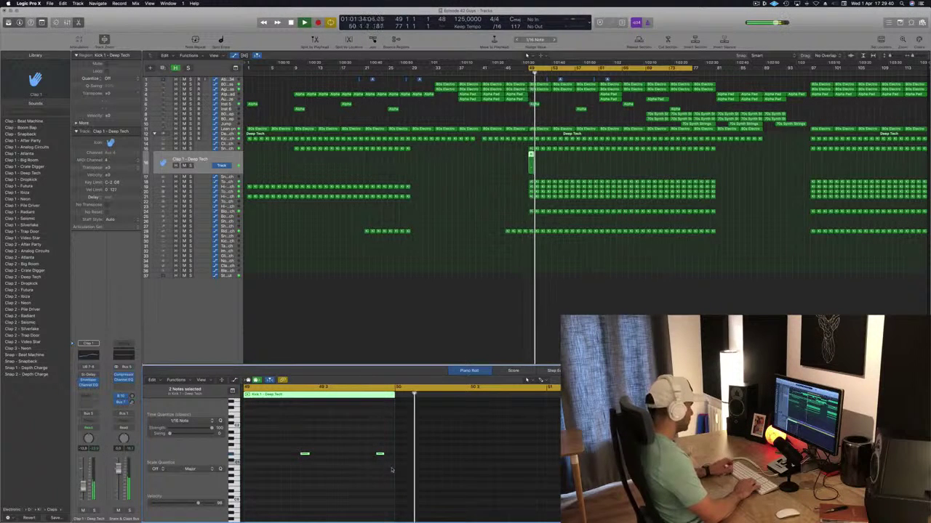
{"action": "key", "text": "alt+Left"}
{"action": "key", "text": "alt+Left"}
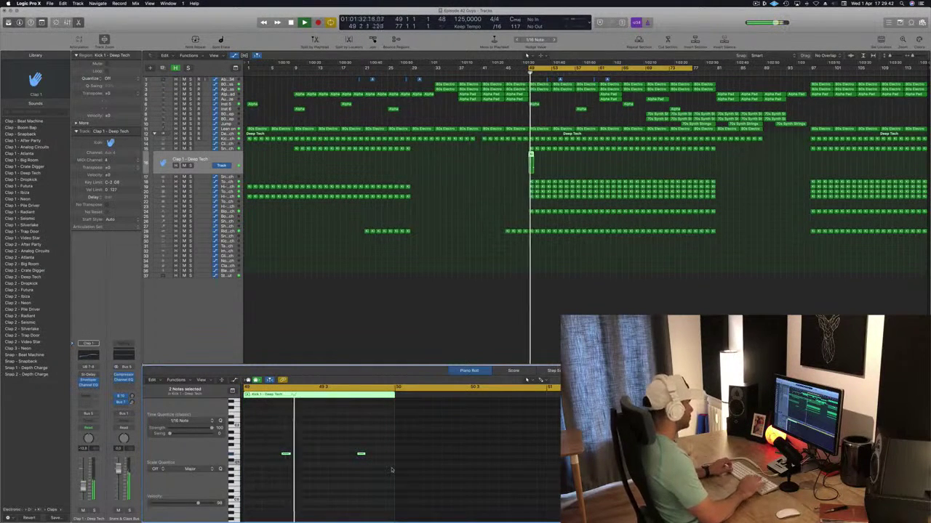
Repeat the Clap 1 region to fill bars 49 to 81.
{"action": "left_click", "coordinate": [230, 163]}
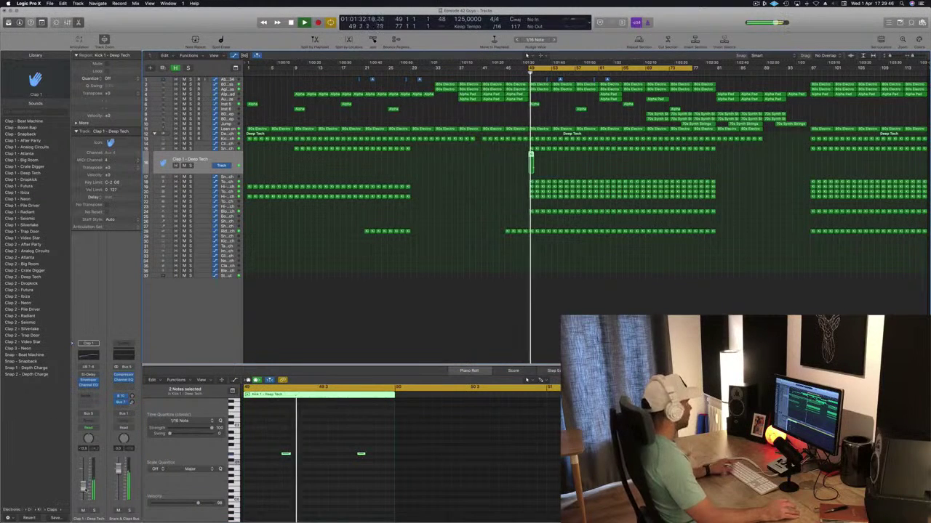
{"action": "left_click_drag", "start_coordinate": [531, 154], "coordinate": [623, 160]}
{"action": "key", "text": "Return"}
{"action": "left_click_drag", "start_coordinate": [691, 175], "coordinate": [498, 153]}
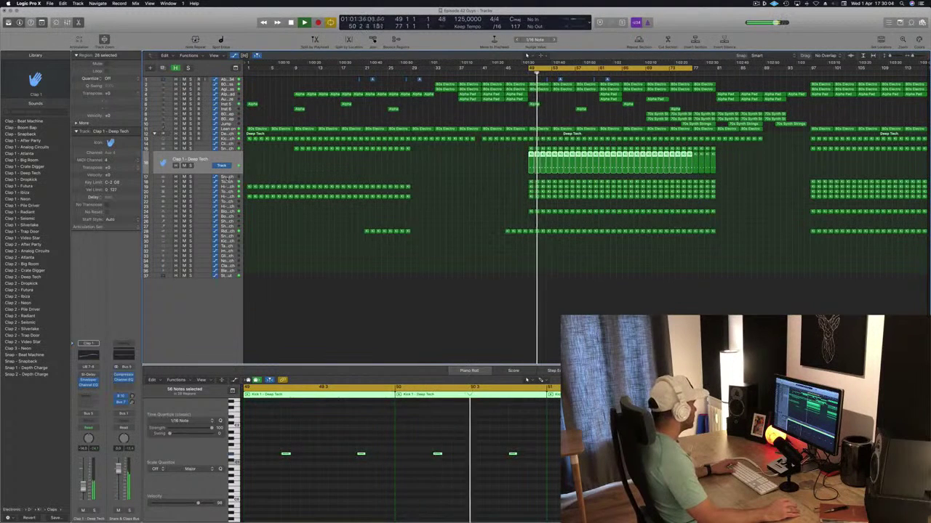
Solo the Tom Mid - Deep Tech track to hear its part, and turn the solo off.
{"action": "left_click", "coordinate": [227, 191]}
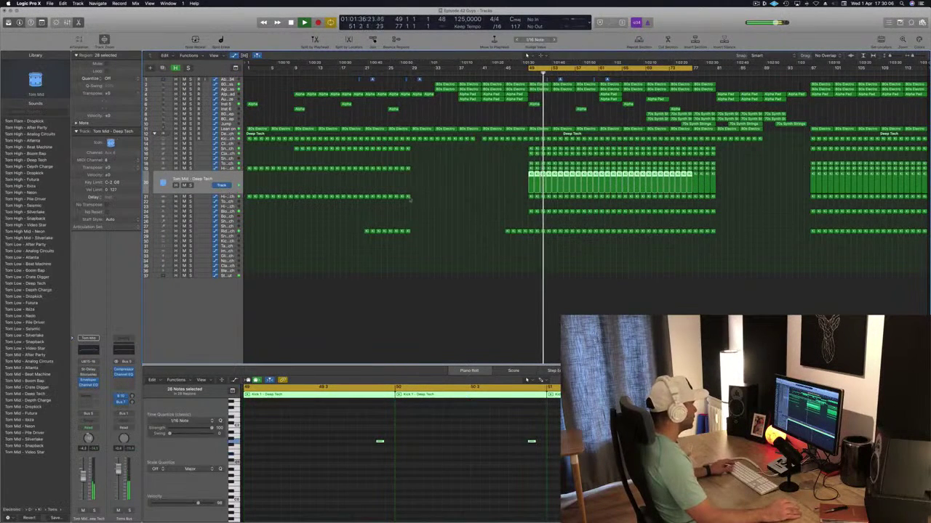
{"action": "left_click", "coordinate": [187, 186]}
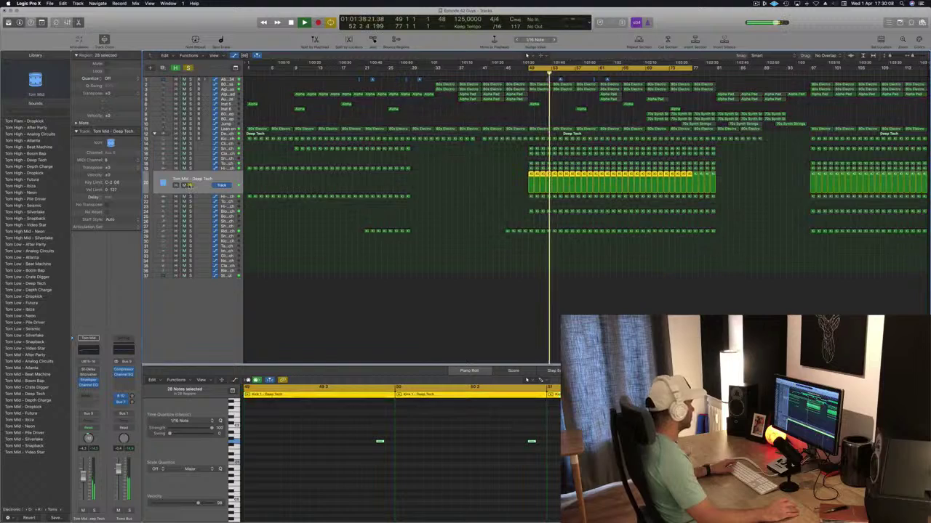
{"action": "left_click", "coordinate": [188, 185]}
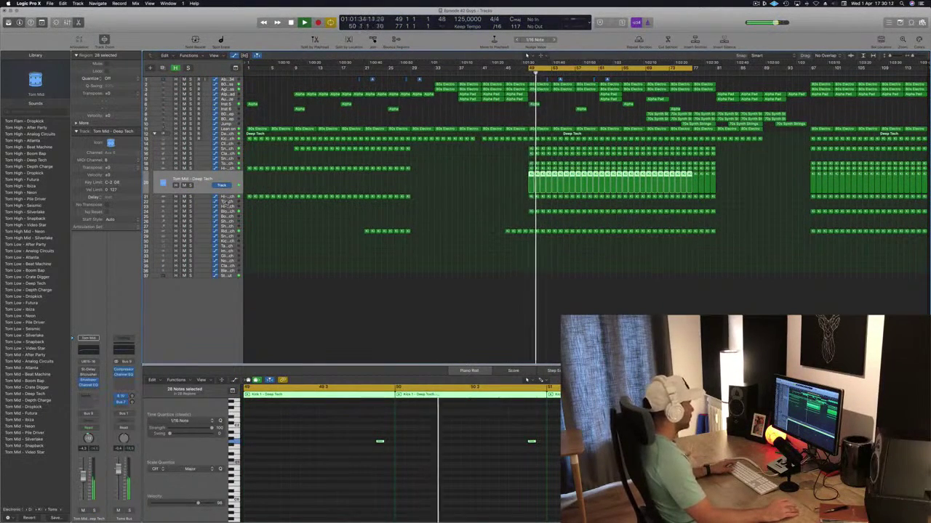
Copy the bar 49 hi-hat region onto the Tom High - Deep Tech track and transpose all its notes up one semitone.
{"action": "left_click", "coordinate": [225, 196]}
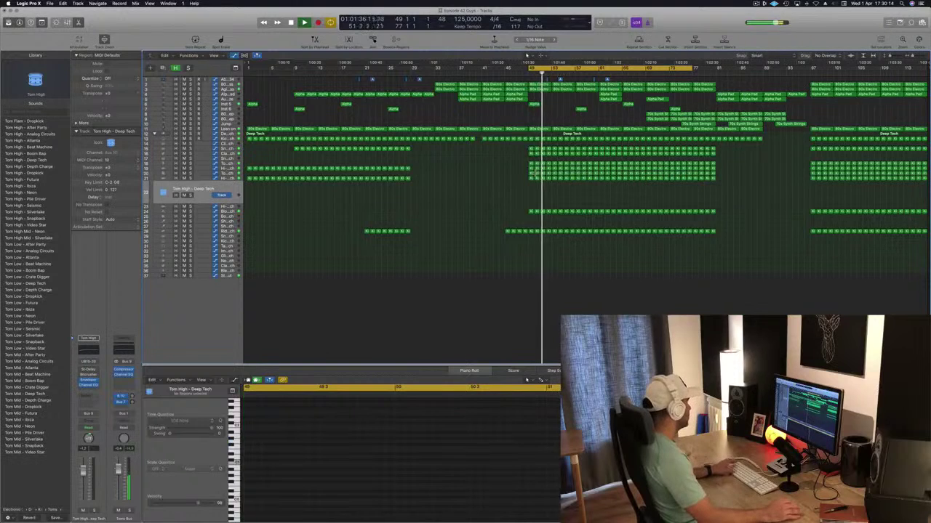
{"action": "left_click", "coordinate": [530, 178]}
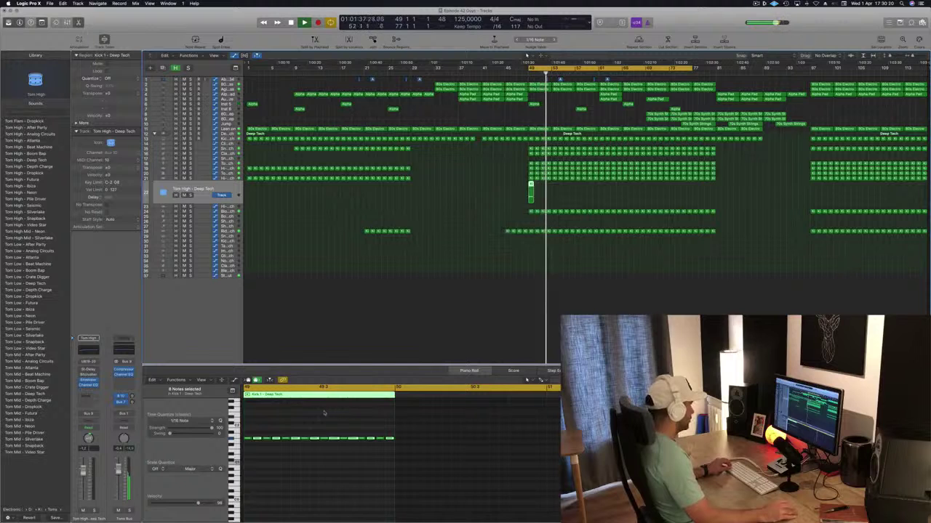
{"action": "left_click_drag", "start_coordinate": [249, 427], "coordinate": [435, 459]}
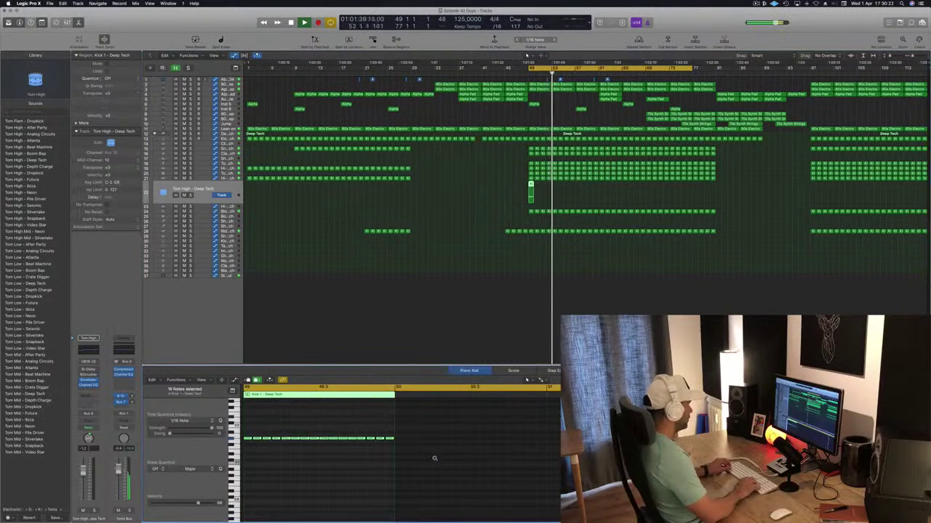
{"action": "key", "text": "alt+Up"}
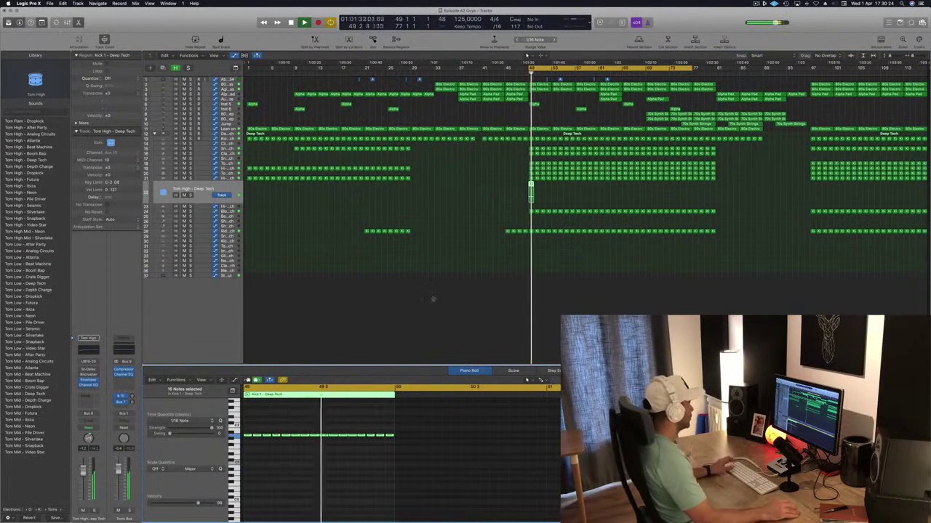
Try deleting the last five notes of the Tom High region, and undo the deletion.
{"action": "key", "text": "super+Right"}
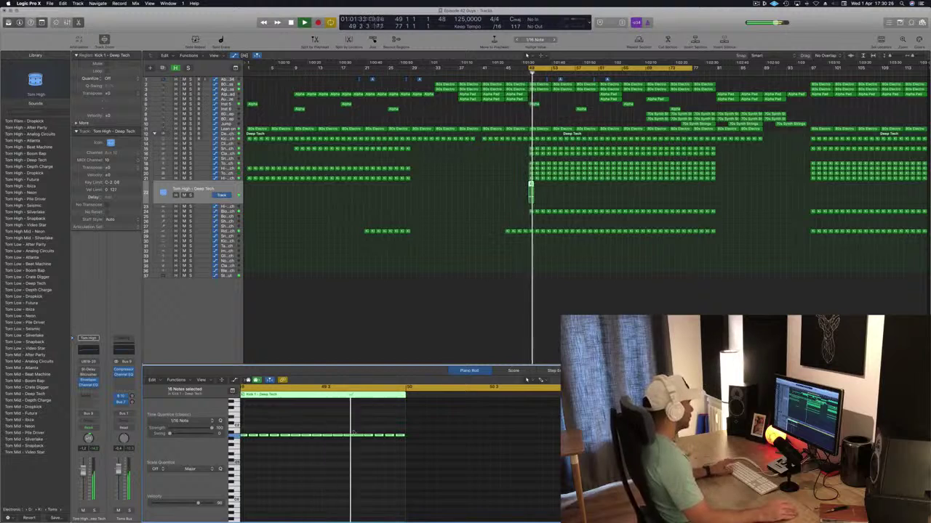
{"action": "key", "text": "Return"}
{"action": "key", "text": "space"}
{"action": "left_click_drag", "start_coordinate": [537, 427], "coordinate": [581, 442]}
{"action": "key", "text": "space"}
{"action": "key", "text": "BackSpace"}
{"action": "key", "text": "space"}
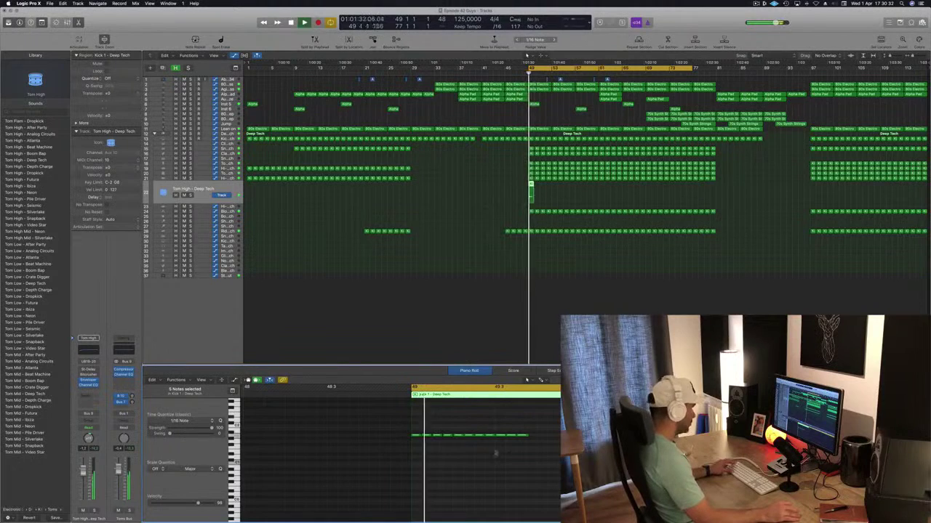
{"action": "key", "text": "super+z"}
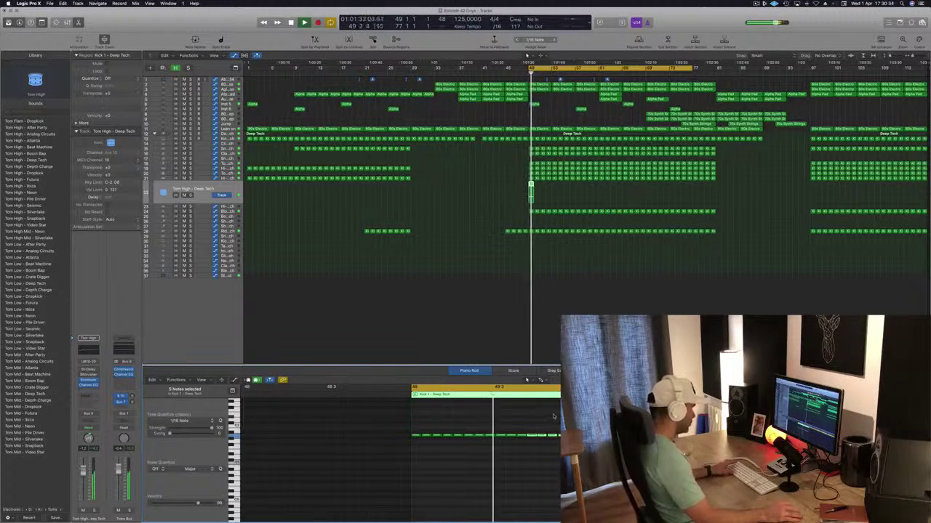
Delete the last three notes of the Tom High region.
{"action": "key", "text": "space"}
{"action": "left_click_drag", "start_coordinate": [554, 425], "coordinate": [581, 442]}
{"action": "key", "text": "space"}
{"action": "key", "text": "BackSpace"}
{"action": "key", "text": "space"}
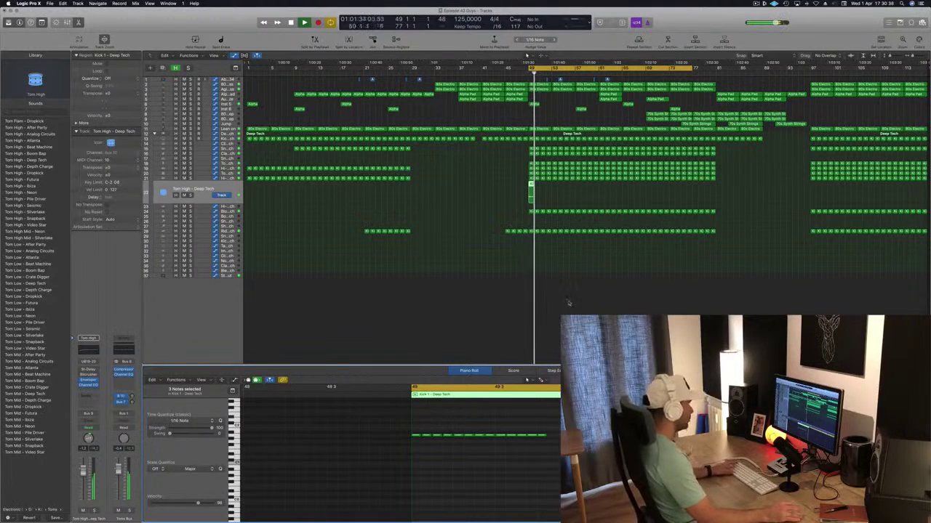
Copy the Tom High region to bars 50, 51 and 52, and play the section from bar 49.
{"action": "left_click_drag", "start_coordinate": [530, 185], "coordinate": [545, 193], "text": "alt"}
{"action": "key", "text": "space"}
{"action": "key", "text": "space"}
{"action": "key", "text": "space"}
{"action": "key", "text": "space"}
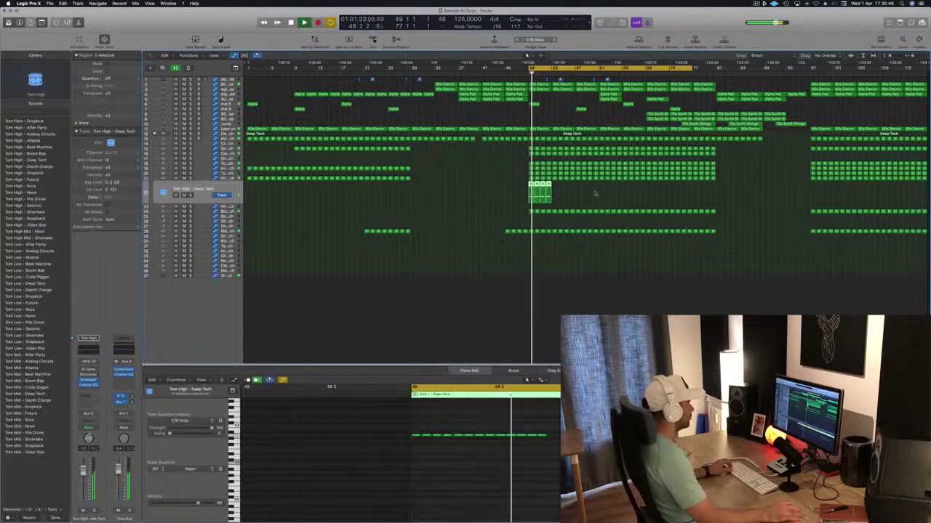
Copy the Tom High regions repeatedly along their track so the part fills bar 49 up to bar 81.
{"action": "left_click_drag", "start_coordinate": [554, 191], "coordinate": [556, 189]}
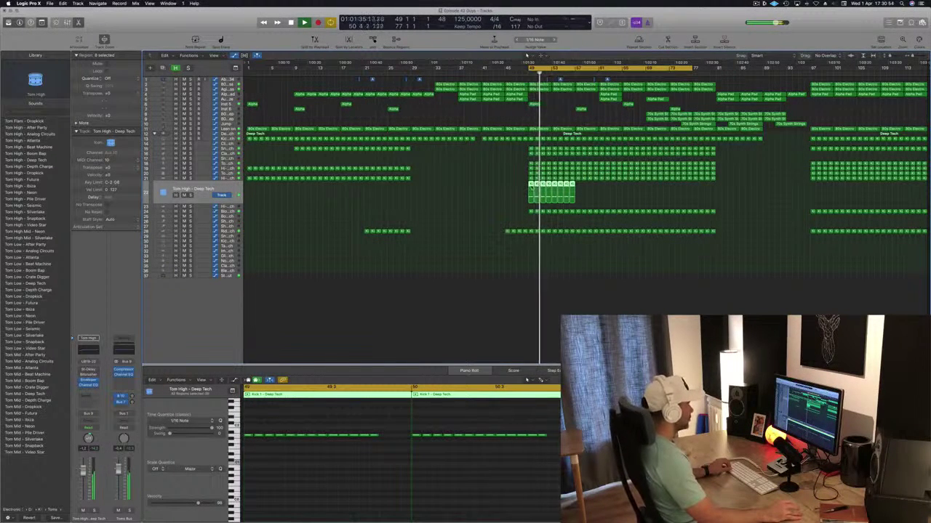
{"action": "left_click_drag", "start_coordinate": [535, 191], "coordinate": [642, 193]}
{"action": "left_click_drag", "start_coordinate": [534, 190], "coordinate": [627, 194]}
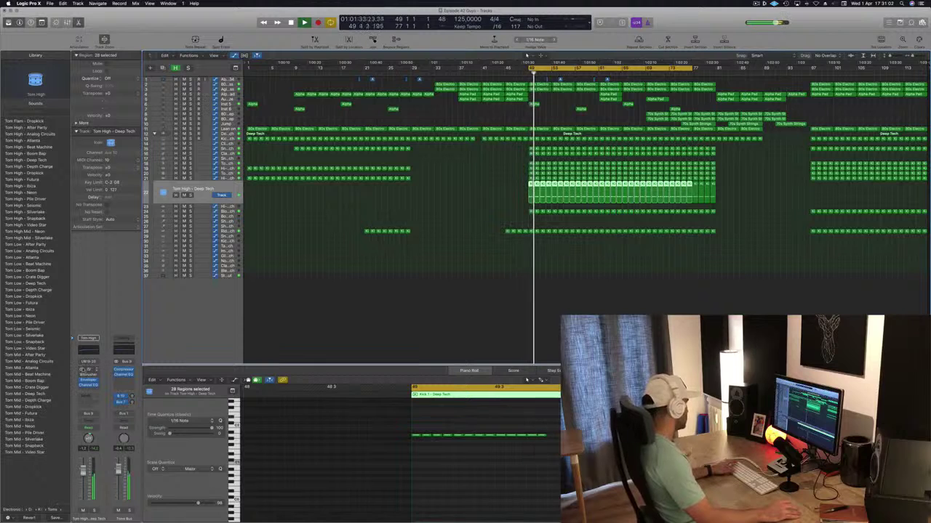
Enable the Stereo Delay on the Tom High track, with a left delay time of 10 ms and a right delay time of 20 ms.
{"action": "left_click", "coordinate": [87, 370]}
{"action": "left_click_drag", "start_coordinate": [120, 25], "coordinate": [645, 180]}
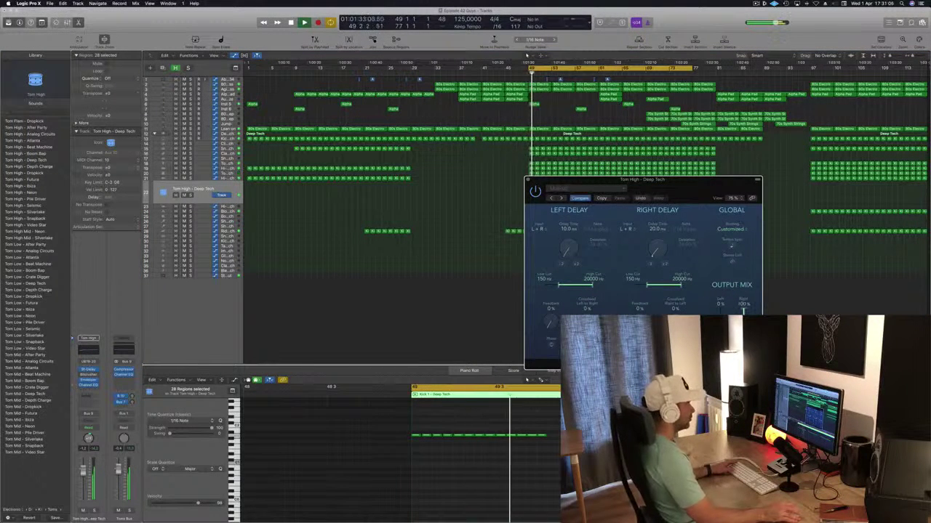
{"action": "left_click_drag", "start_coordinate": [572, 191], "coordinate": [456, 173]}
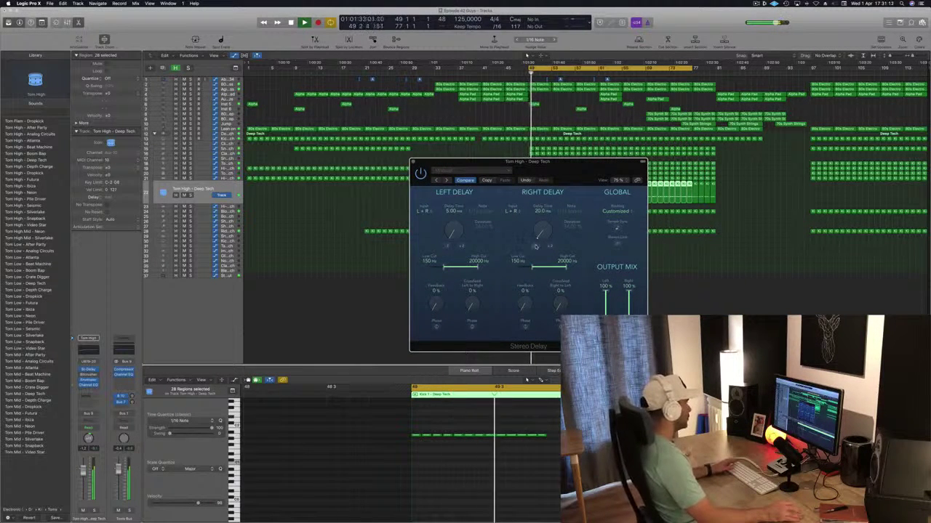
{"action": "left_click_drag", "start_coordinate": [535, 246], "coordinate": [535, 234]}
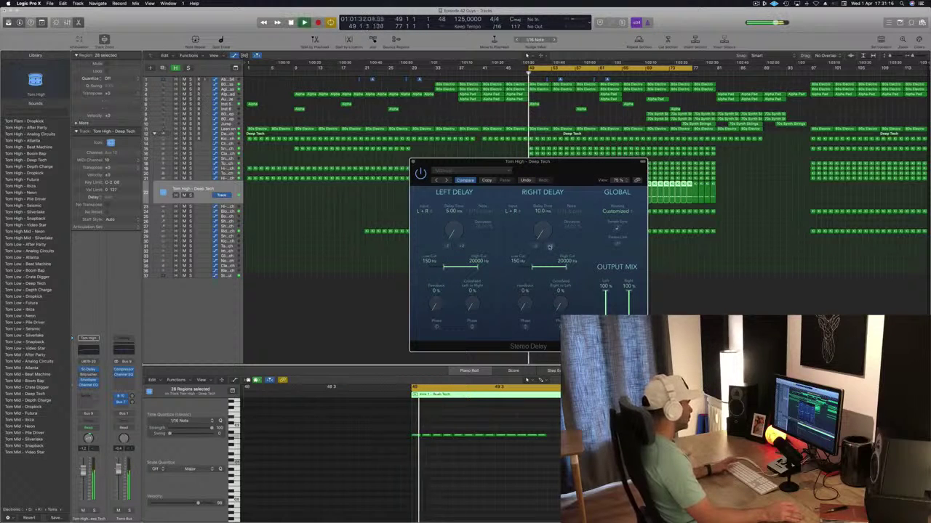
{"action": "left_click_drag", "start_coordinate": [520, 229], "coordinate": [445, 125]}
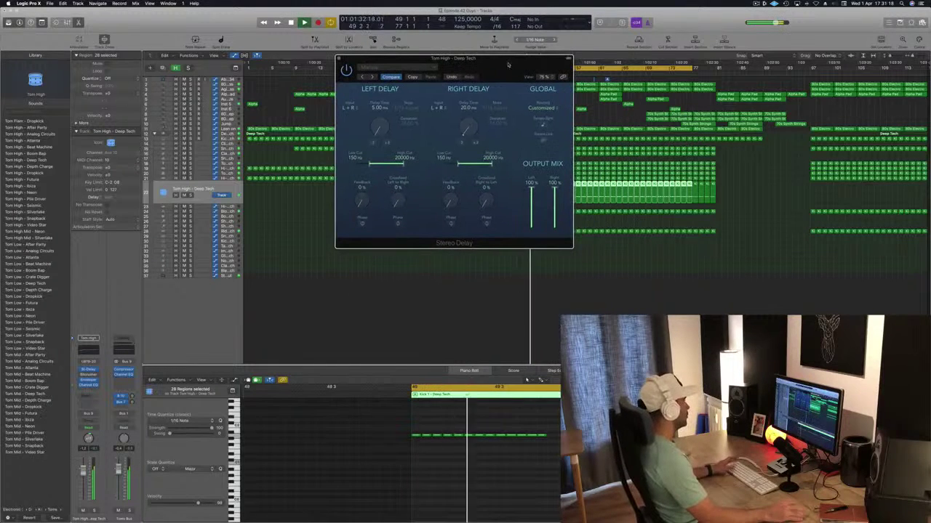
{"action": "left_click", "coordinate": [387, 144]}
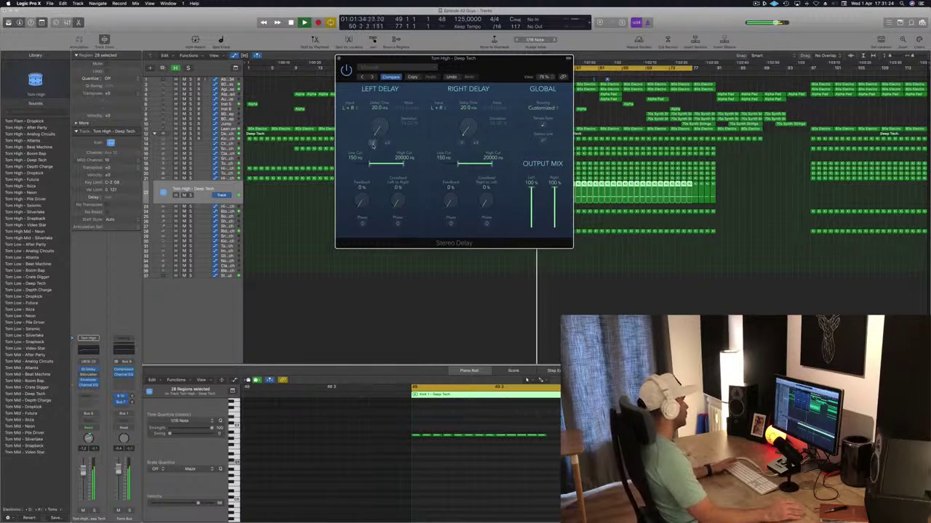
{"action": "key", "text": "space"}
{"action": "key", "text": "space"}
Try a higher right feedback on the Stereo Delay, return it to 0%, and lower the Tom High track's volume.
{"action": "left_click_drag", "start_coordinate": [450, 200], "coordinate": [455, 151]}
{"action": "key", "text": "space"}
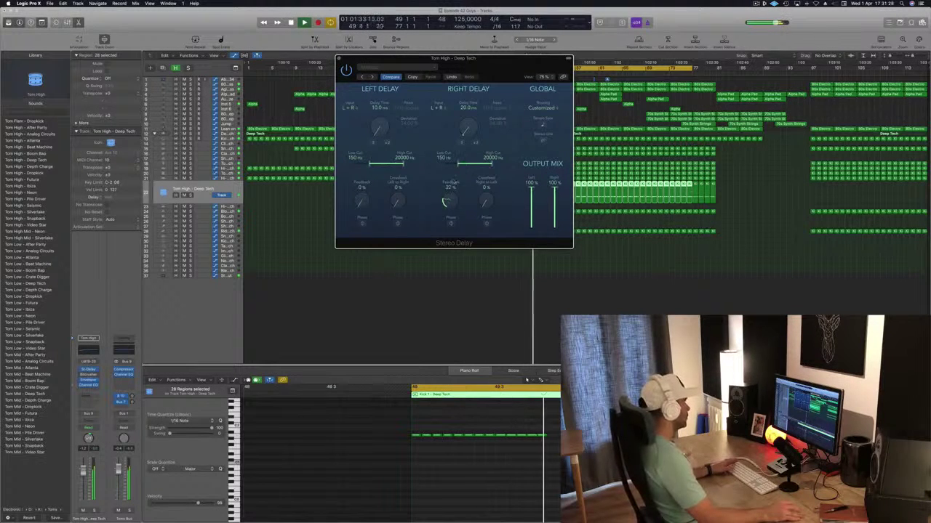
{"action": "left_click_drag", "start_coordinate": [451, 199], "coordinate": [450, 204]}
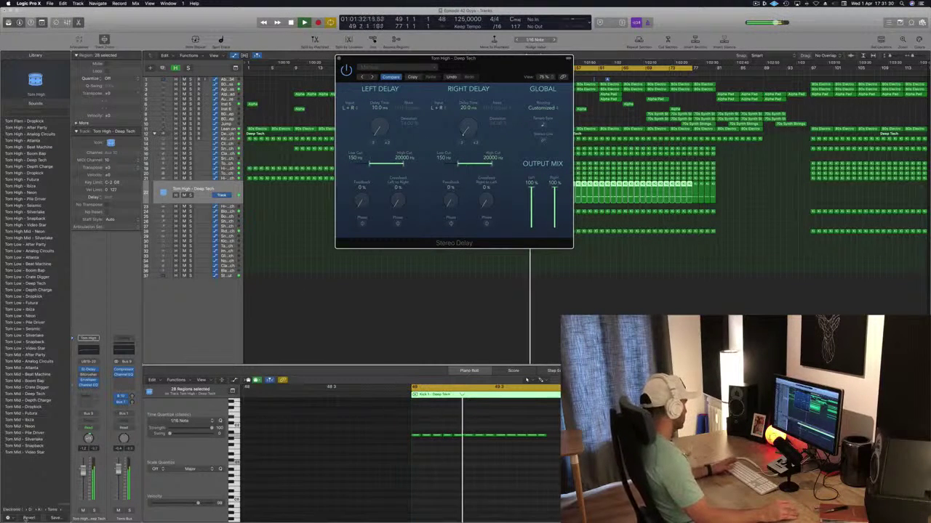
{"action": "left_click_drag", "start_coordinate": [82, 472], "coordinate": [83, 481]}
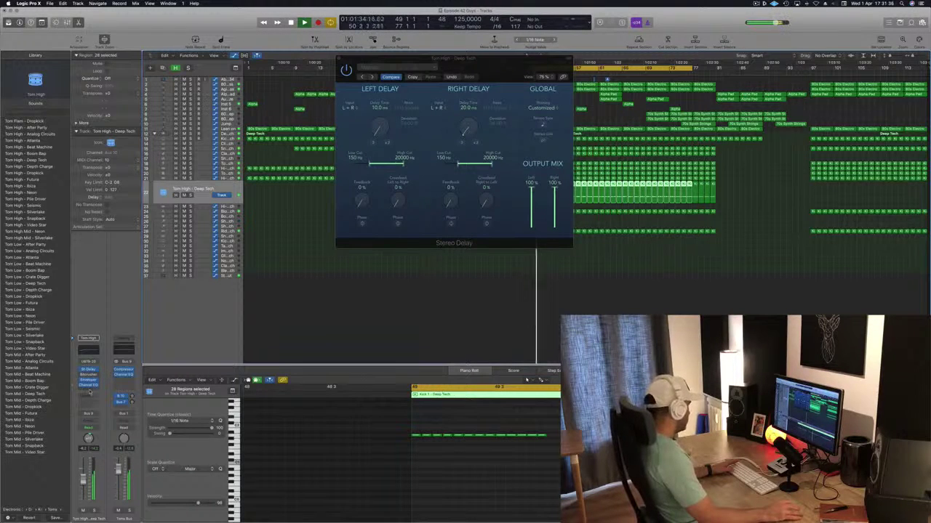
Insert a Compressor on the Tom High track, side-chained to Bus 8 (Kick 1 and Kick 2), with the threshold at about -30 dB.
{"action": "left_click", "coordinate": [88, 392]}
{"action": "mouse_move", "coordinate": [105, 416]}
{"action": "left_click", "coordinate": [148, 417]}
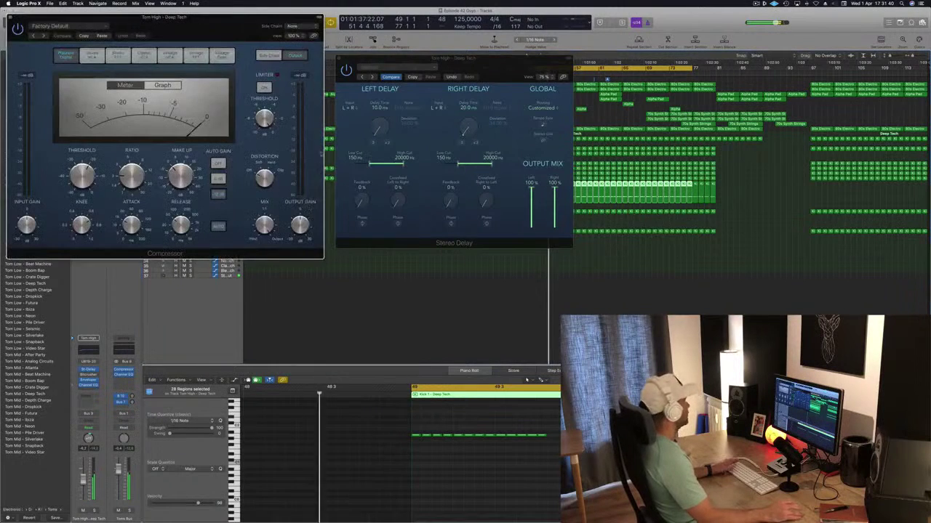
{"action": "left_click_drag", "start_coordinate": [285, 30], "coordinate": [759, 103]}
{"action": "key", "text": "space"}
{"action": "left_click", "coordinate": [766, 97]}
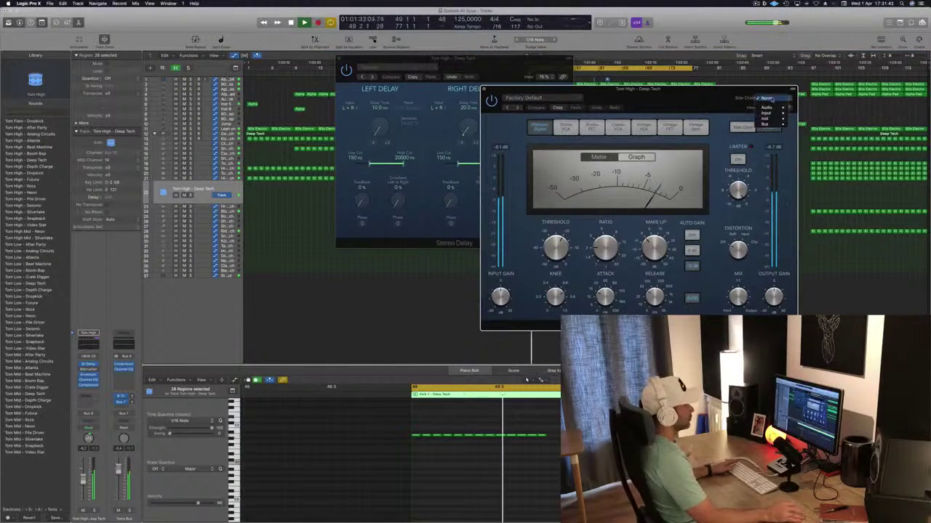
{"action": "mouse_move", "coordinate": [771, 124]}
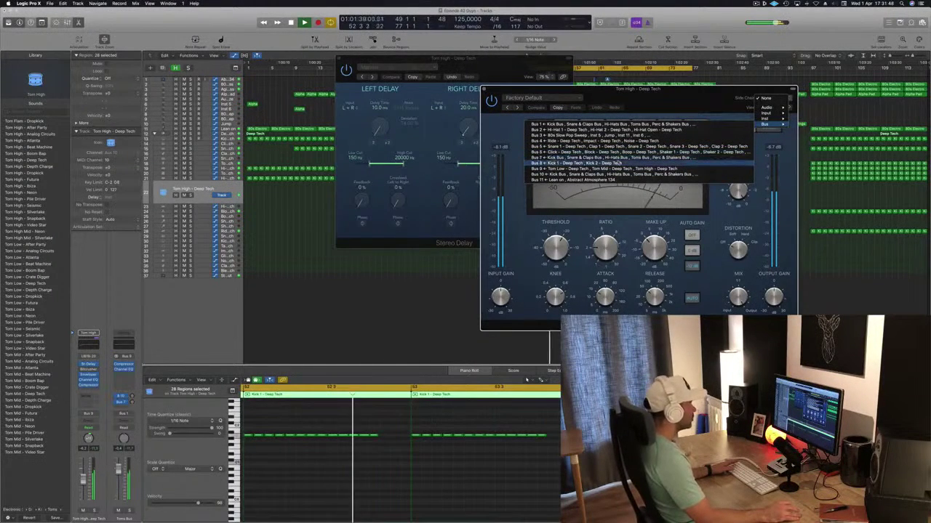
{"action": "left_click", "coordinate": [620, 163]}
{"action": "left_click_drag", "start_coordinate": [643, 99], "coordinate": [587, 102]}
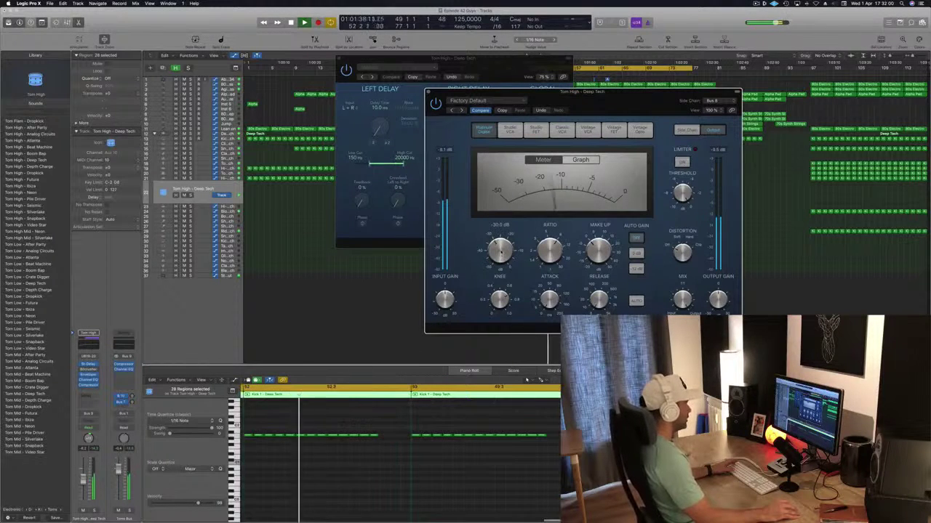
{"action": "left_click_drag", "start_coordinate": [582, 91], "coordinate": [630, 37]}
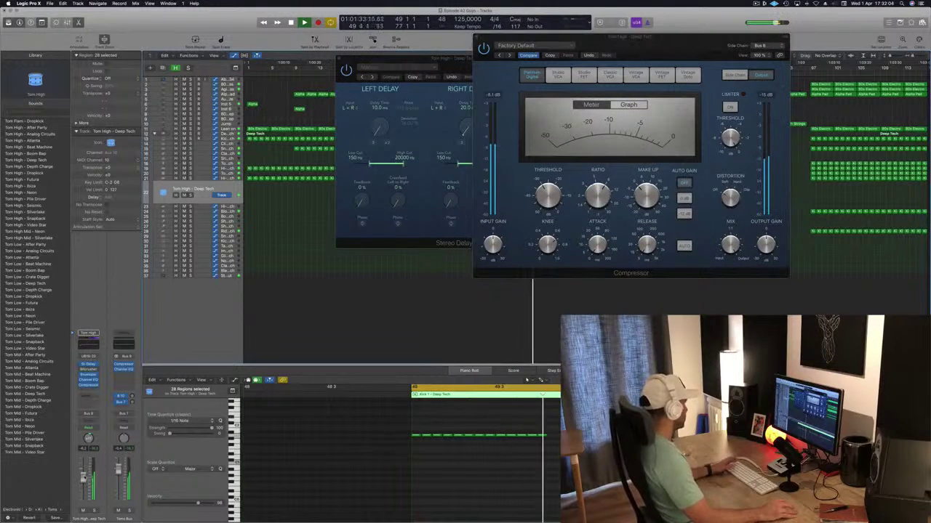
Raise the Tom High track's volume slightly and close the Compressor and Stereo Delay windows.
{"action": "left_click_drag", "start_coordinate": [85, 478], "coordinate": [85, 476]}
{"action": "left_click_drag", "start_coordinate": [507, 37], "coordinate": [530, 133]}
{"action": "left_click", "coordinate": [514, 76]}
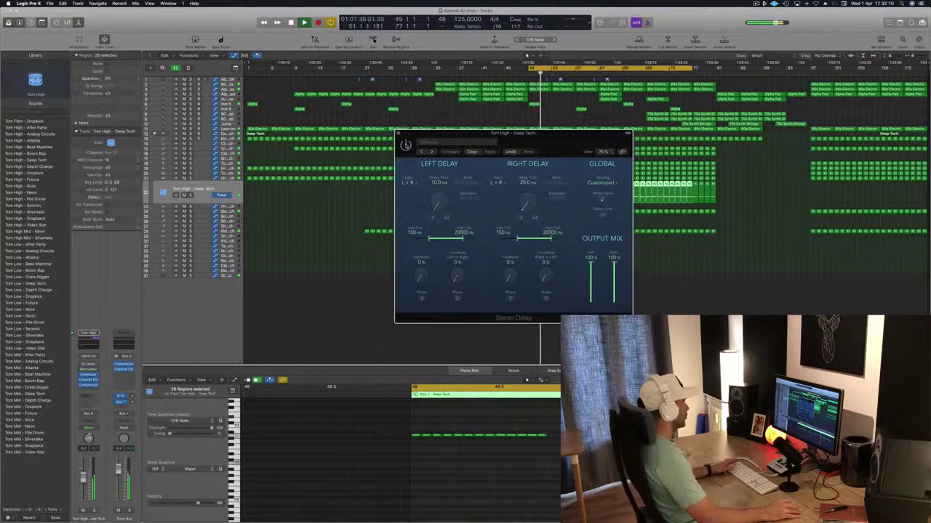
{"action": "left_click", "coordinate": [398, 136]}
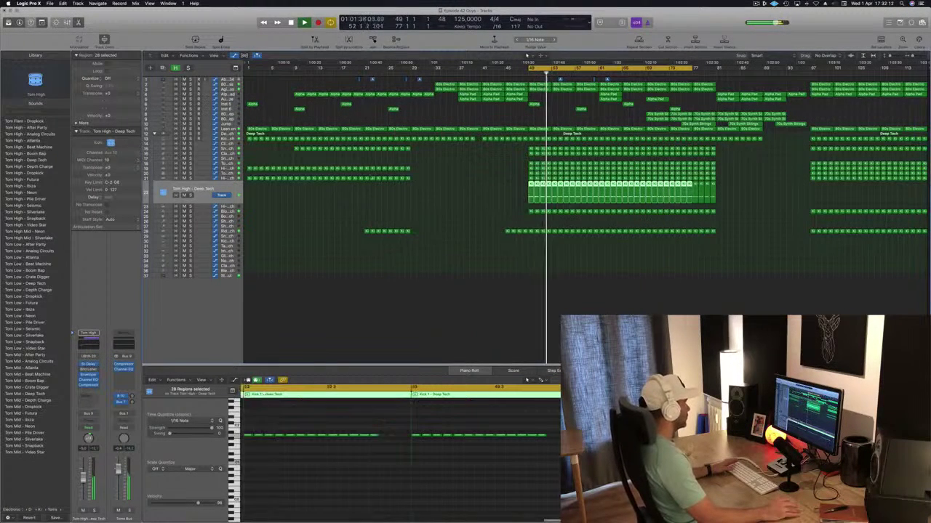
Audition other patches on the tom track, from Tom High - After Party to Tom Low - After Party and on to Tom Low - Beat Machine.
{"action": "left_click", "coordinate": [31, 123]}
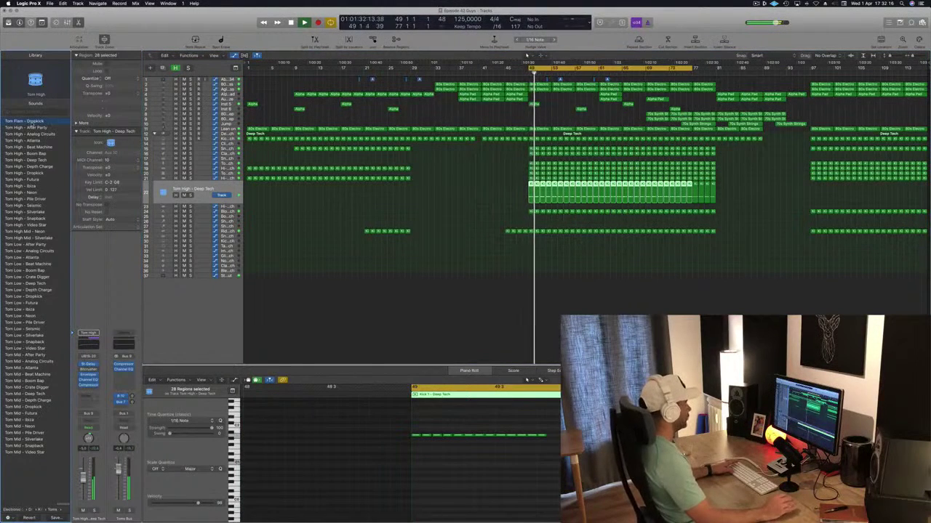
{"action": "left_click", "coordinate": [33, 127]}
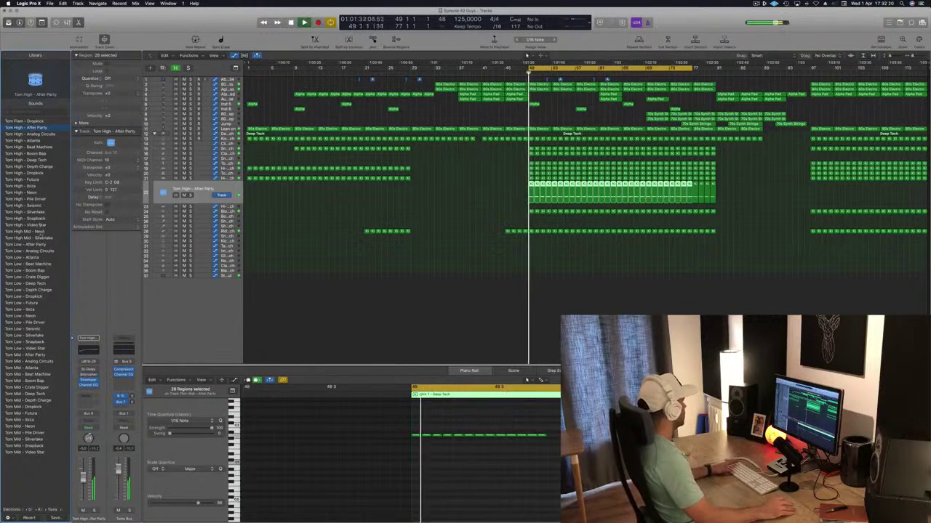
{"action": "left_click", "coordinate": [27, 245]}
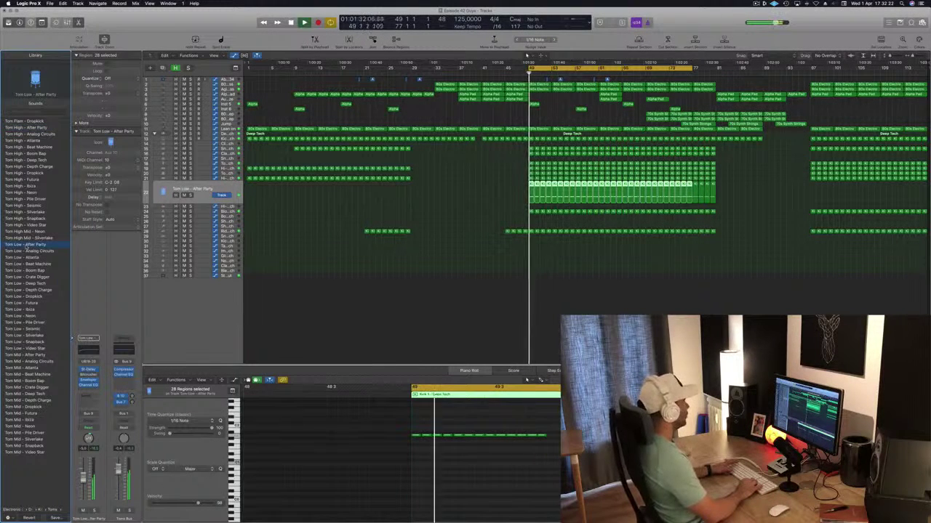
{"action": "key", "text": "Down"}
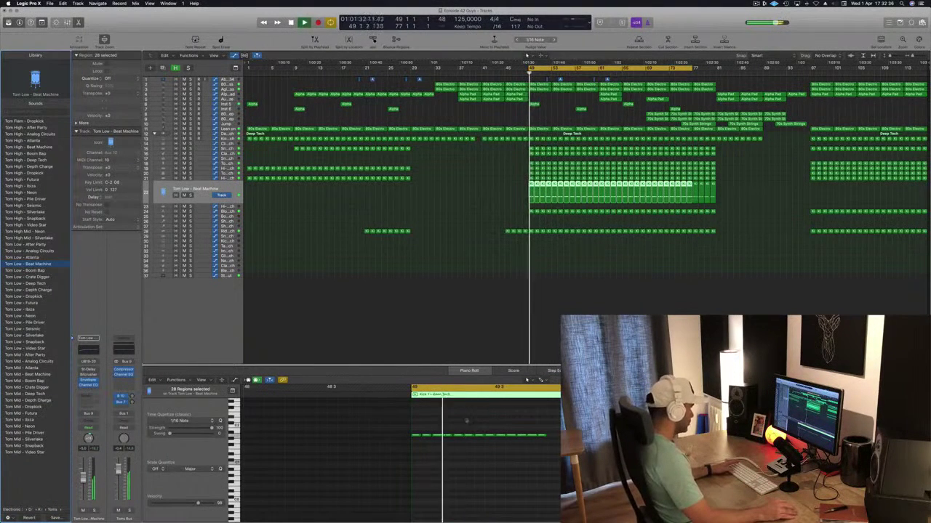
{"action": "left_click", "coordinate": [457, 434]}
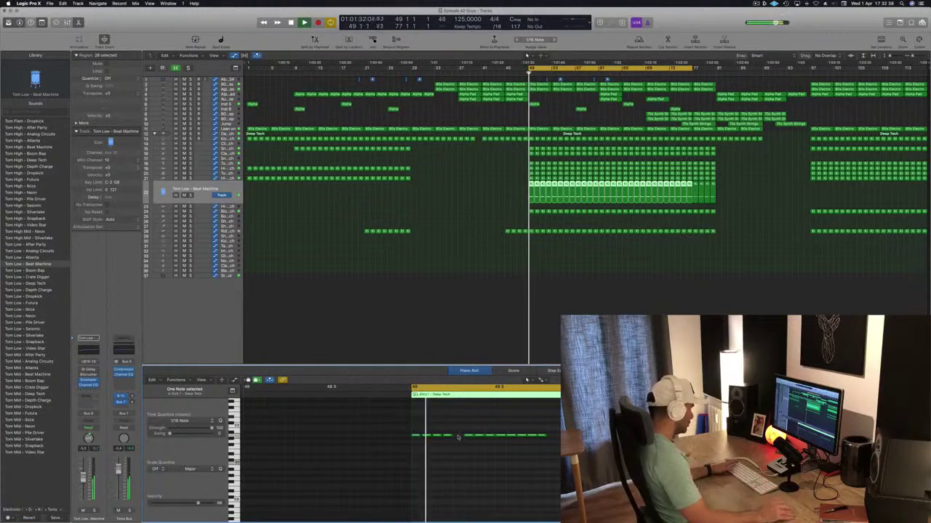
{"action": "left_click", "coordinate": [491, 437]}
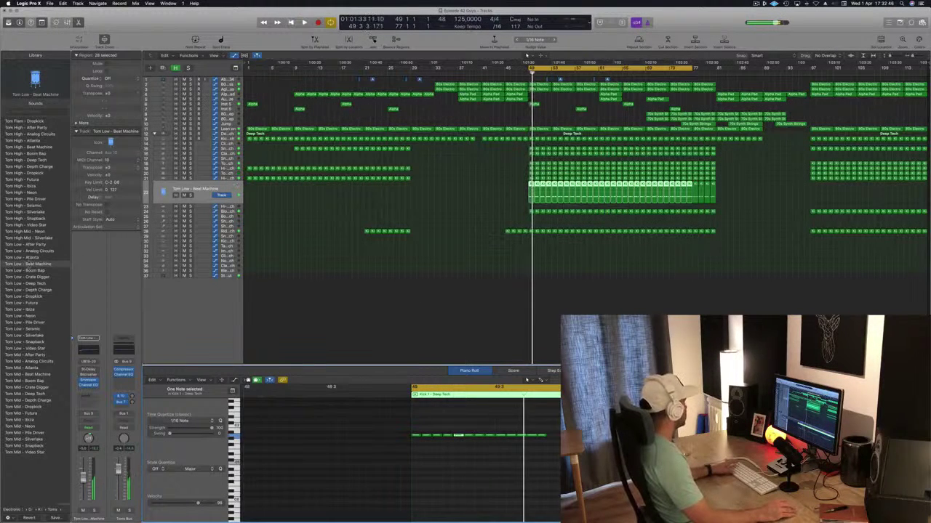
Audition the Tom Low patches from Boom Bap through Video Star on the tom track.
{"action": "left_click", "coordinate": [27, 270]}
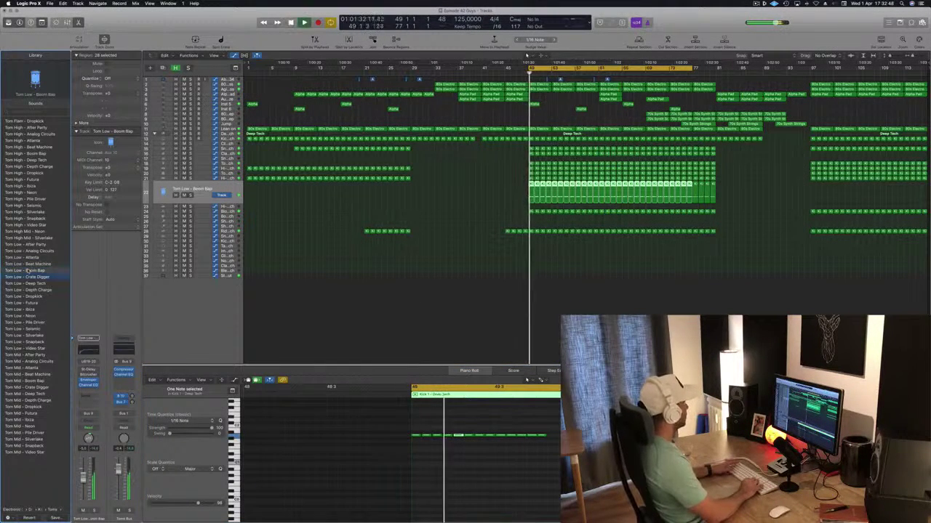
{"action": "key", "text": "Down"}
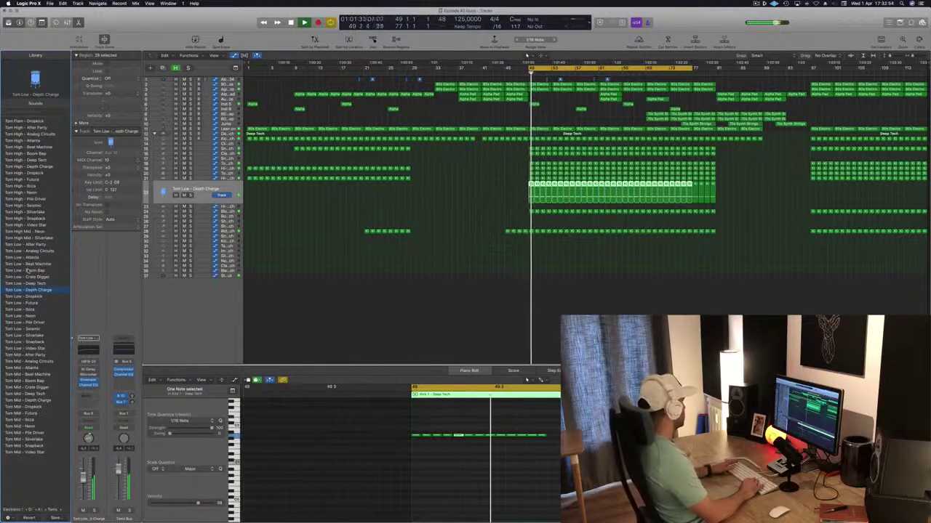
{"action": "key", "text": "Down"}
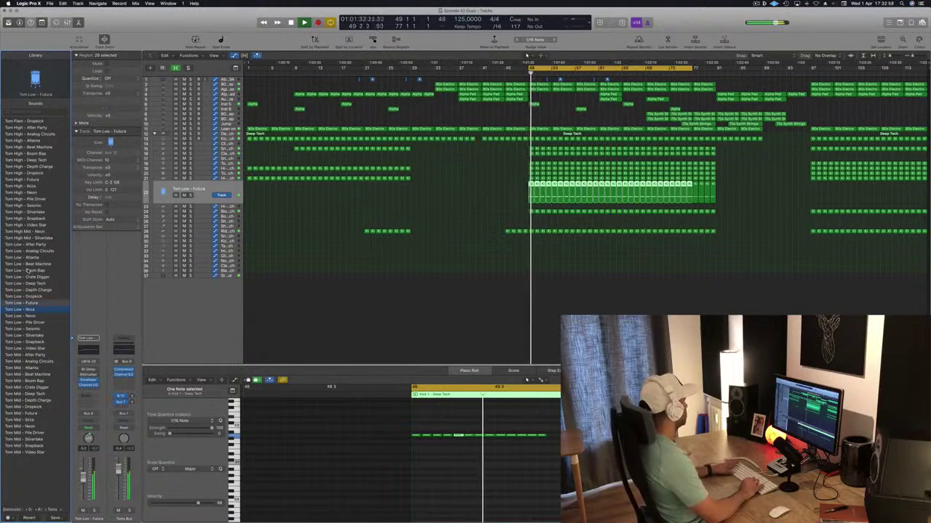
{"action": "key", "text": "Down"}
{"action": "key", "text": "Down"}
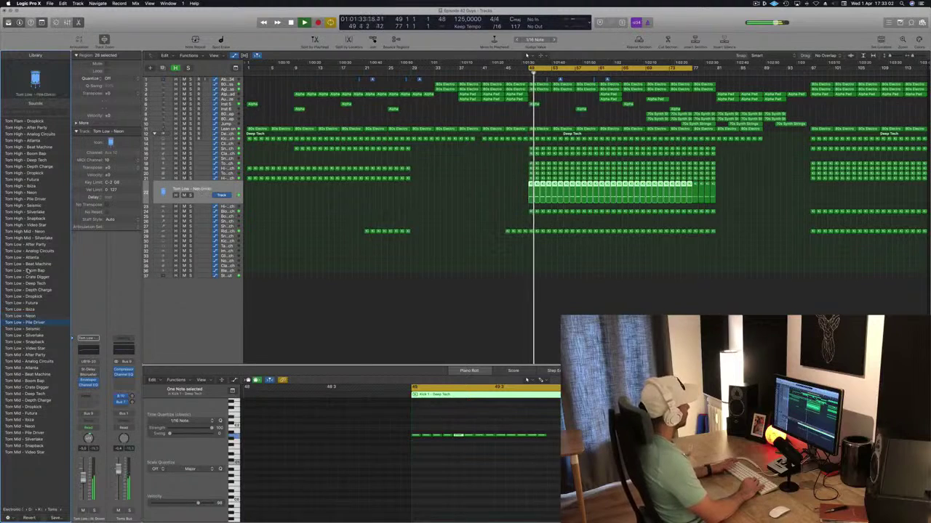
{"action": "key", "text": "Down"}
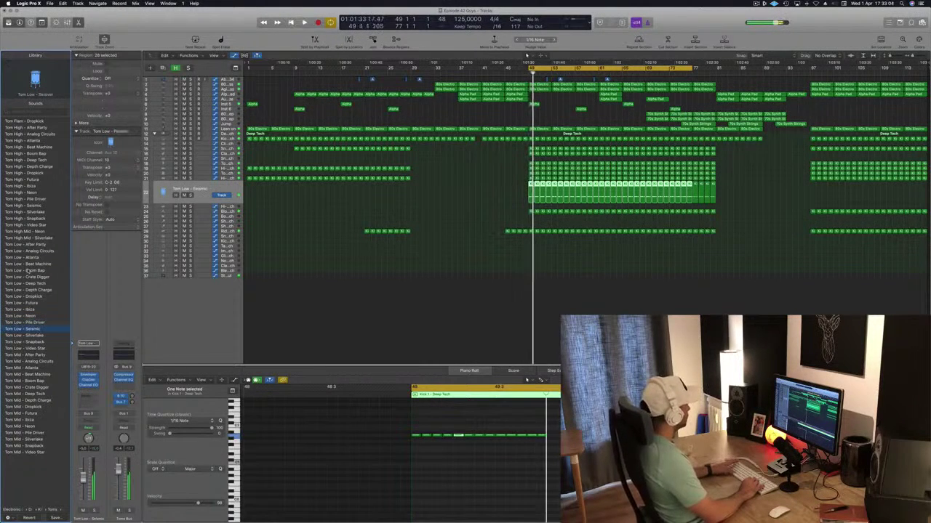
{"action": "key", "text": "Down"}
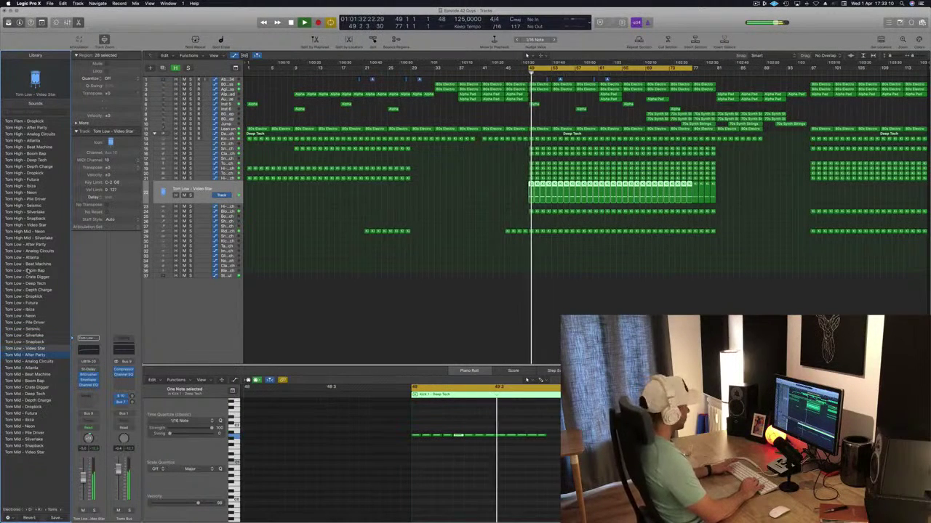
Audition the Tom Mid patches up to Beat Machine, and load Tom Low - Deep Tech on the tom track.
{"action": "key", "text": "Down"}
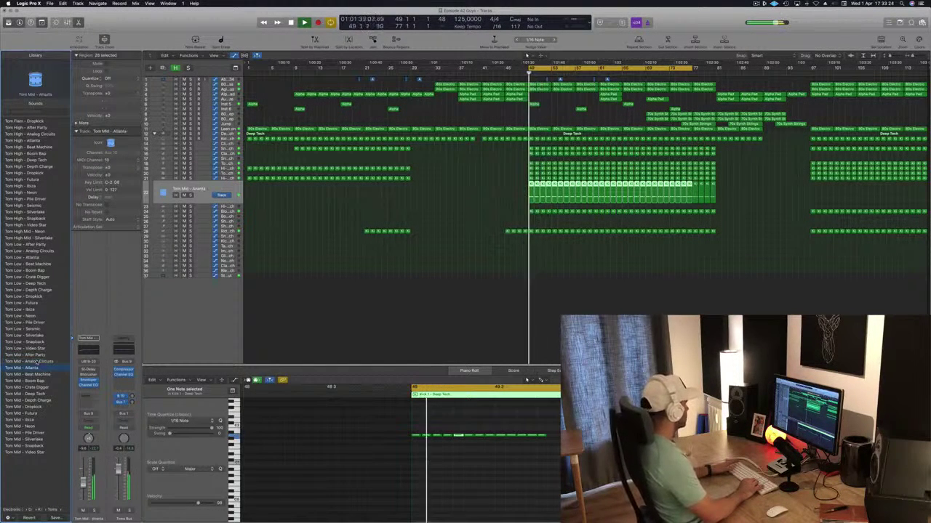
{"action": "key", "text": "Down"}
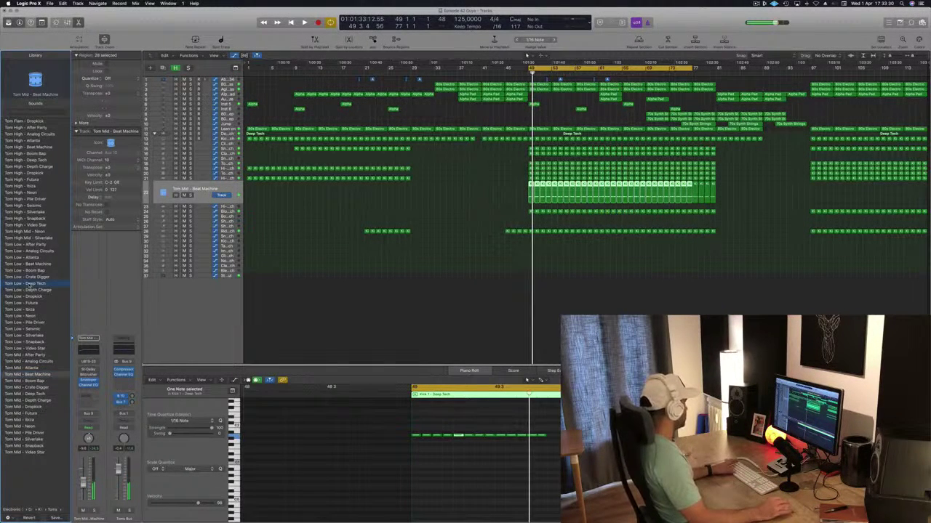
{"action": "key", "text": "space"}
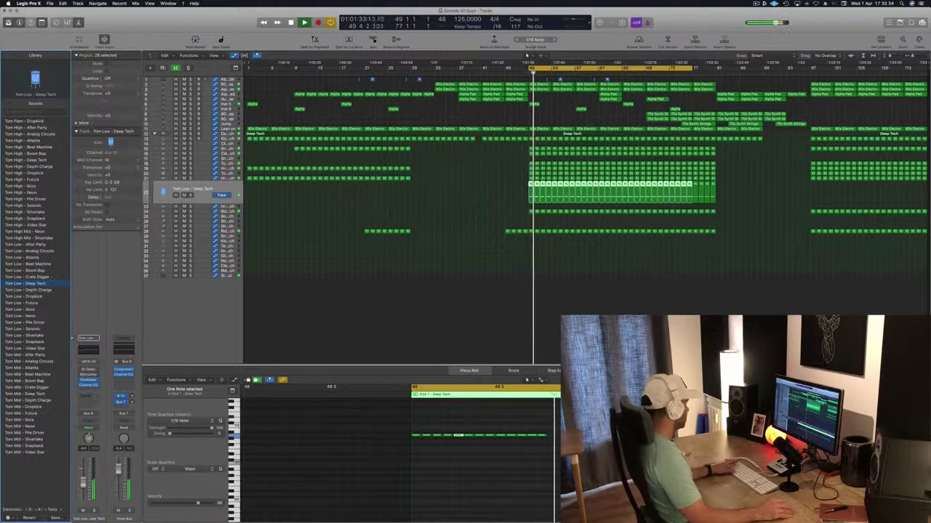
Listen to the Deep Tech kit from bar 49 and briefly solo the Block - Deep Tech track.
{"action": "left_click", "coordinate": [205, 135]}
{"action": "key", "text": "Return"}
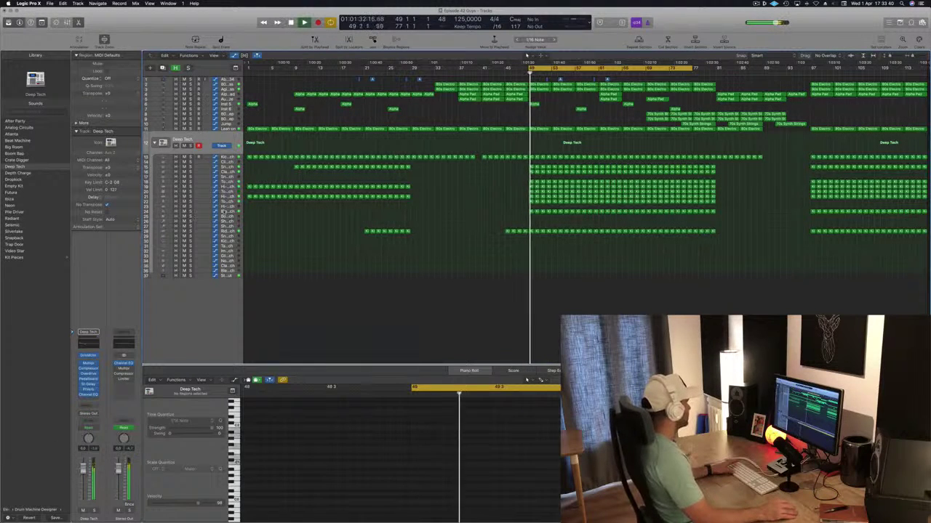
{"action": "left_click", "coordinate": [223, 208]}
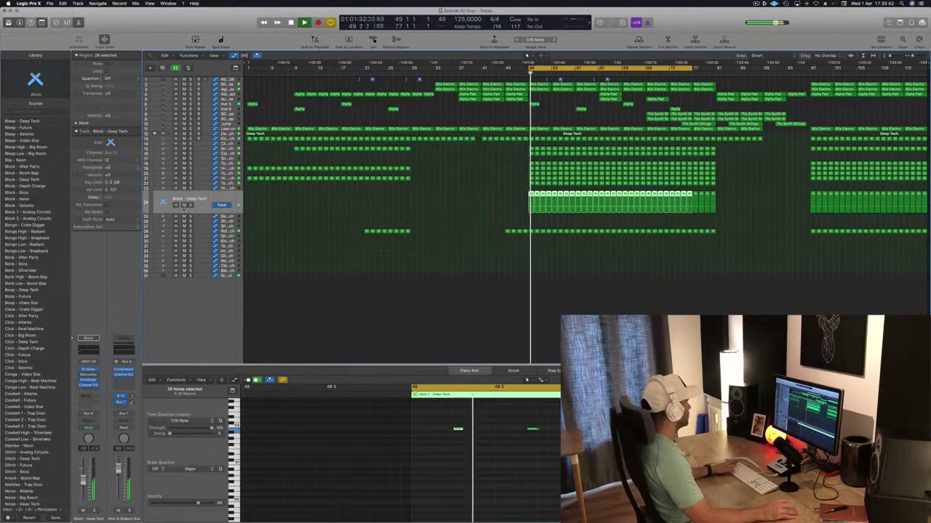
{"action": "left_click", "coordinate": [191, 206]}
{"action": "left_click", "coordinate": [191, 206]}
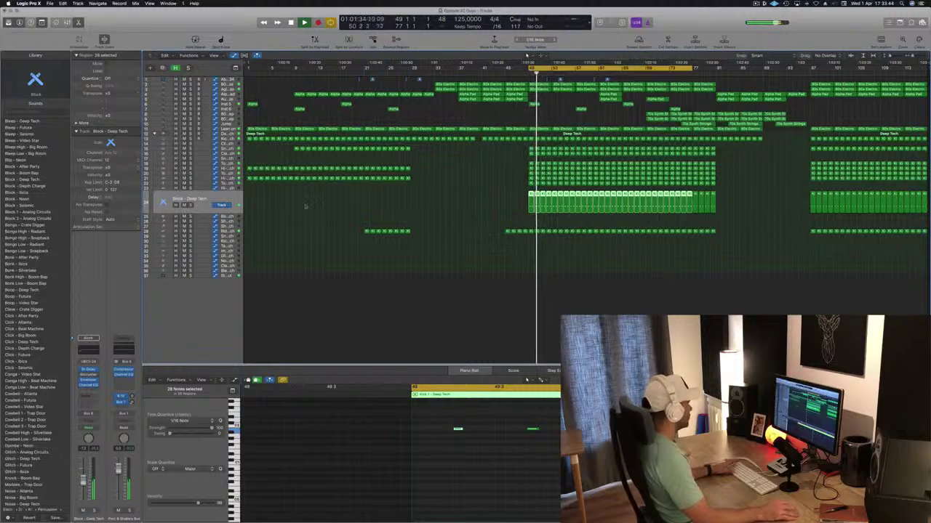
Listen to the Tom Low - Deep Tech track from bar 49, toggling its solo briefly.
{"action": "left_click", "coordinate": [231, 185]}
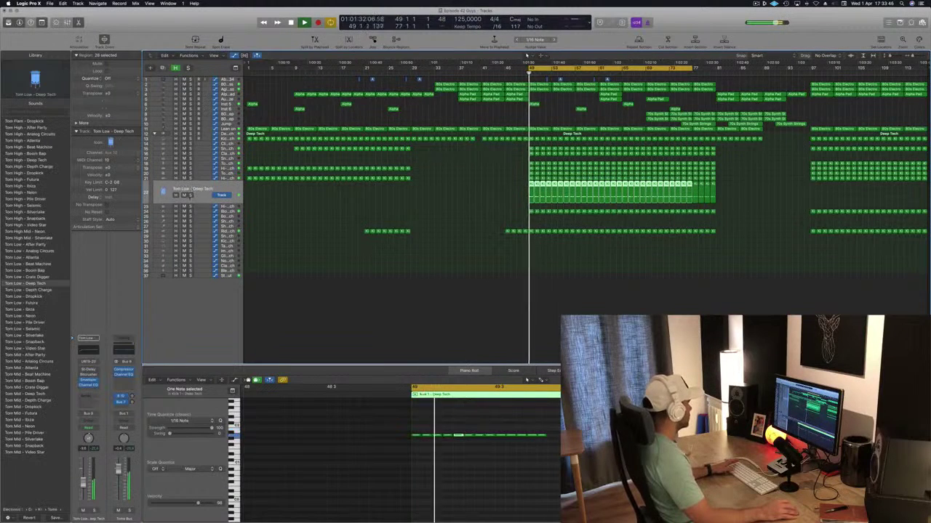
{"action": "left_click", "coordinate": [190, 194]}
{"action": "left_click", "coordinate": [190, 195]}
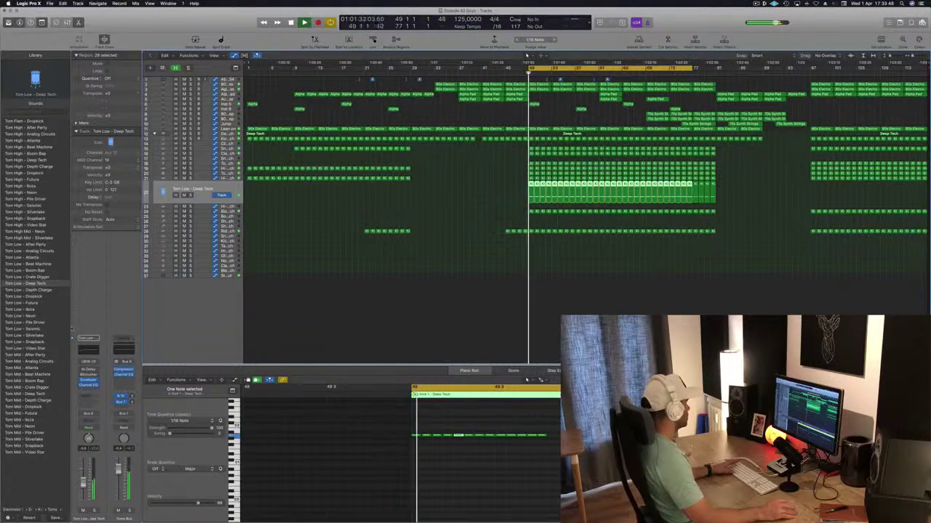
On the Tom Low - Deep Tech channel EQ, disable the low cut and boost 184 Hz by 2 dB and the 140 Hz low shelf by 6 dB.
{"action": "left_click", "coordinate": [86, 349]}
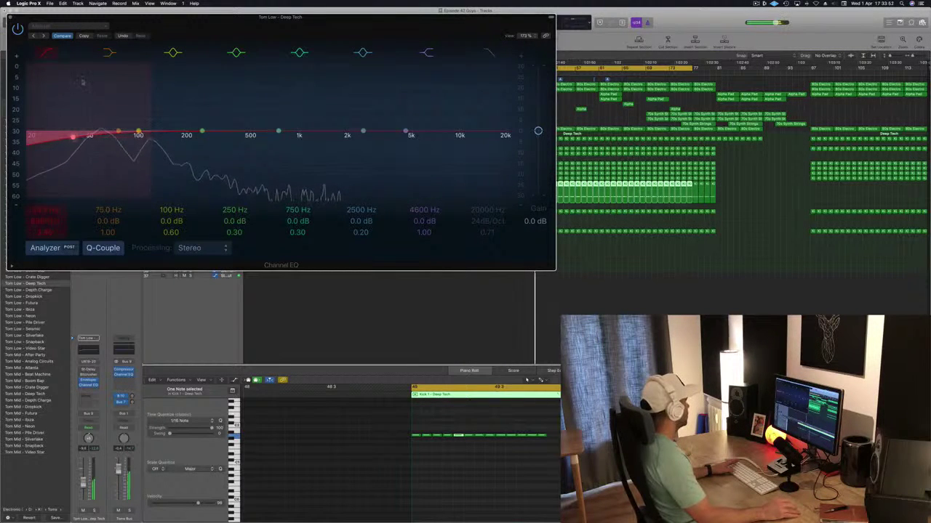
{"action": "left_click", "coordinate": [47, 53]}
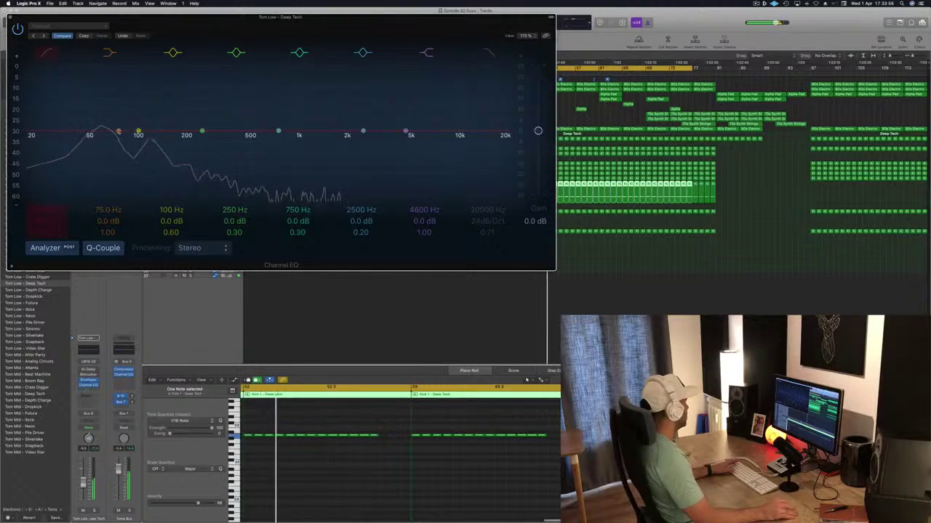
{"action": "left_click_drag", "start_coordinate": [202, 131], "coordinate": [183, 128]}
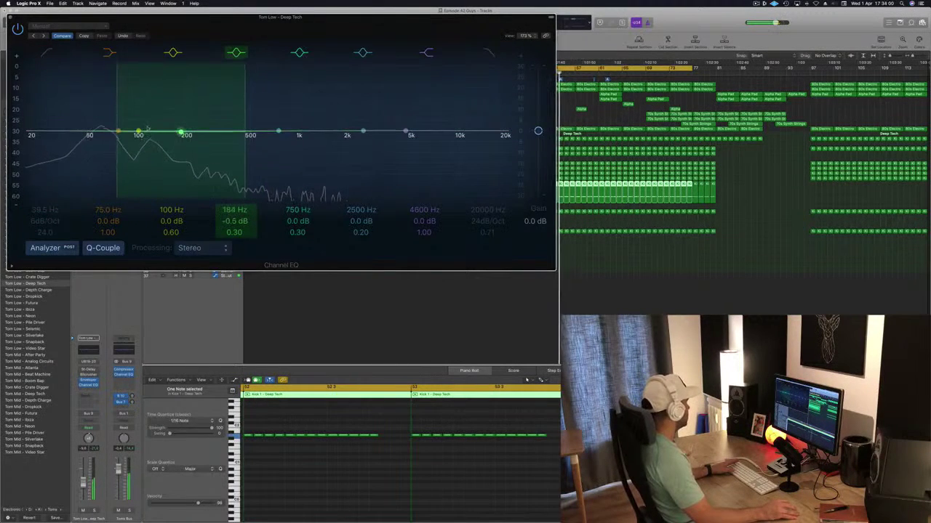
{"action": "left_click_drag", "start_coordinate": [118, 132], "coordinate": [164, 123]}
{"action": "left_click_drag", "start_coordinate": [300, 15], "coordinate": [494, 39]}
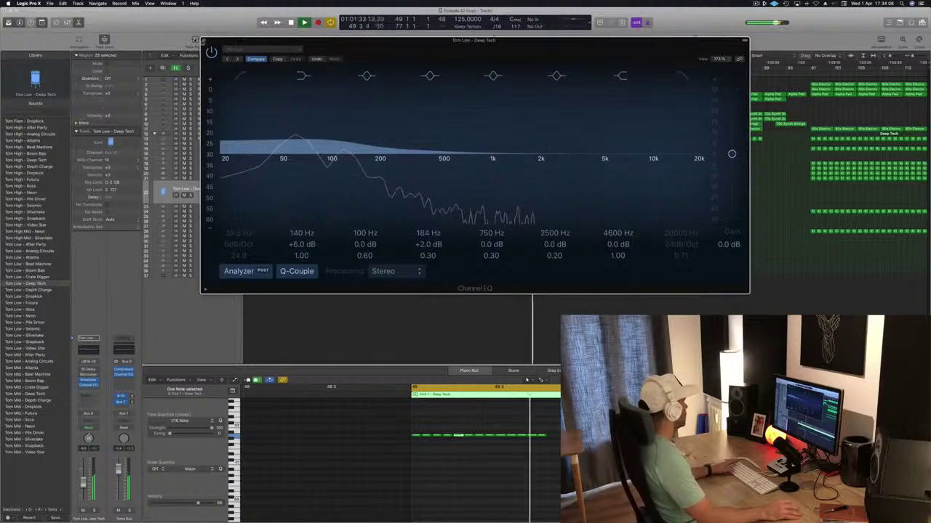
{"action": "left_click", "coordinate": [204, 40]}
Lower the Tom Low - Deep Tech track's volume while listening from bar 49, and save the project.
{"action": "key", "text": "Return"}
{"action": "key", "text": "Return"}
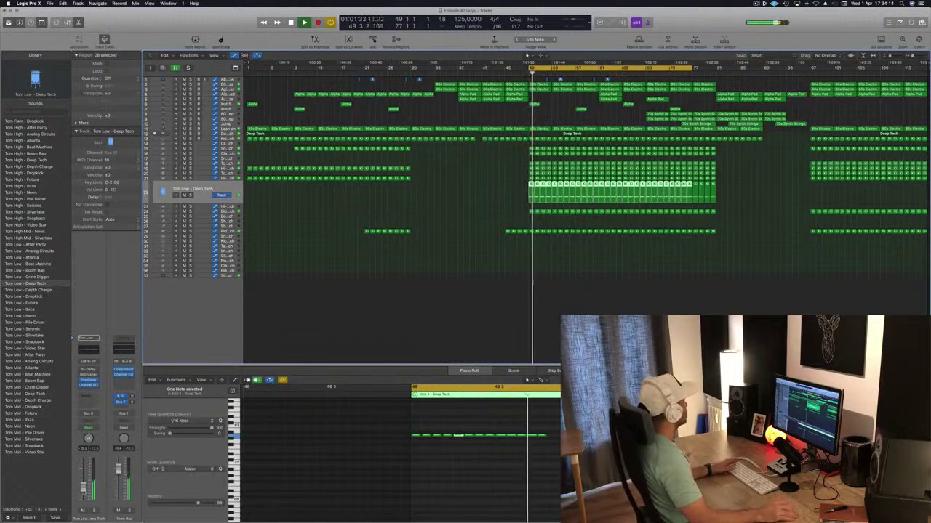
{"action": "left_click", "coordinate": [486, 226]}
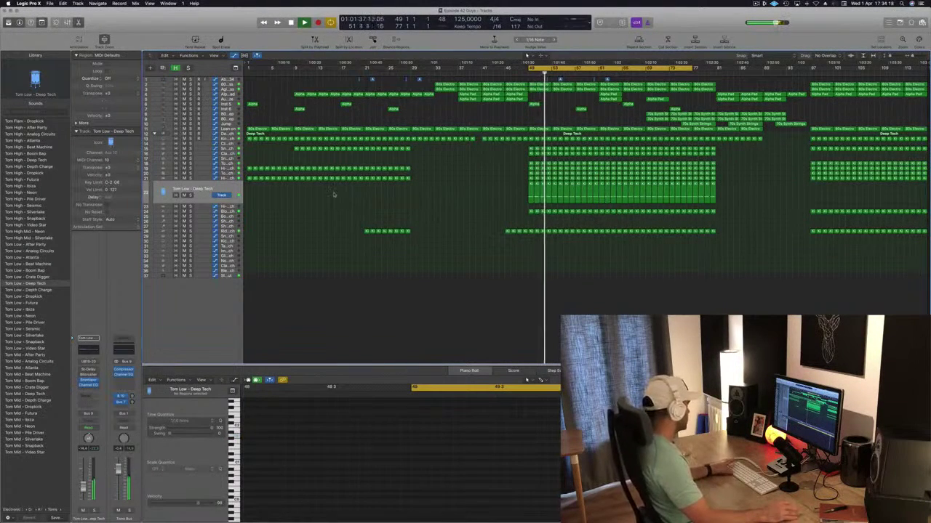
{"action": "key", "text": "Return"}
{"action": "left_click_drag", "start_coordinate": [82, 489], "coordinate": [82, 491]}
{"action": "key", "text": "super+s"}
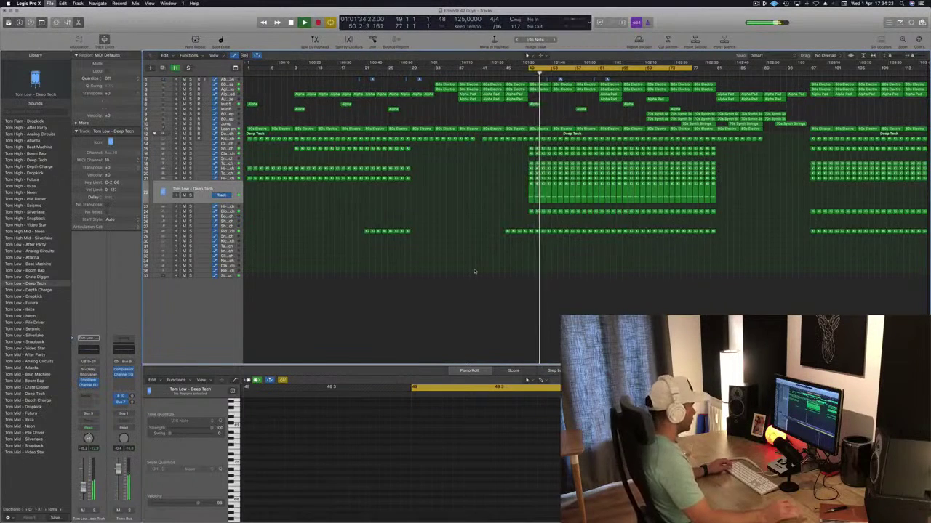
{"action": "key", "text": "space"}
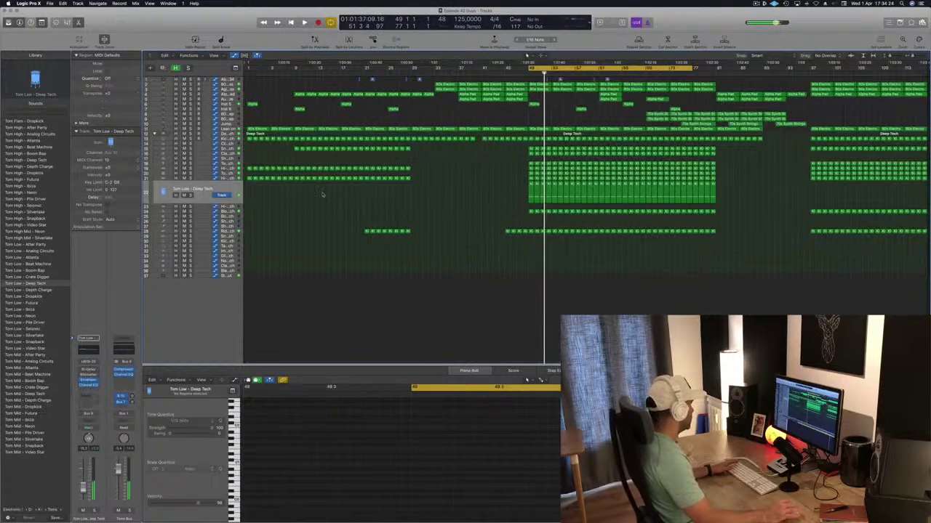
Copy the one-bar Block - Deep Tech region at bar 49 to the Shaker 1 - Deep Tech track.
{"action": "left_click", "coordinate": [234, 218]}
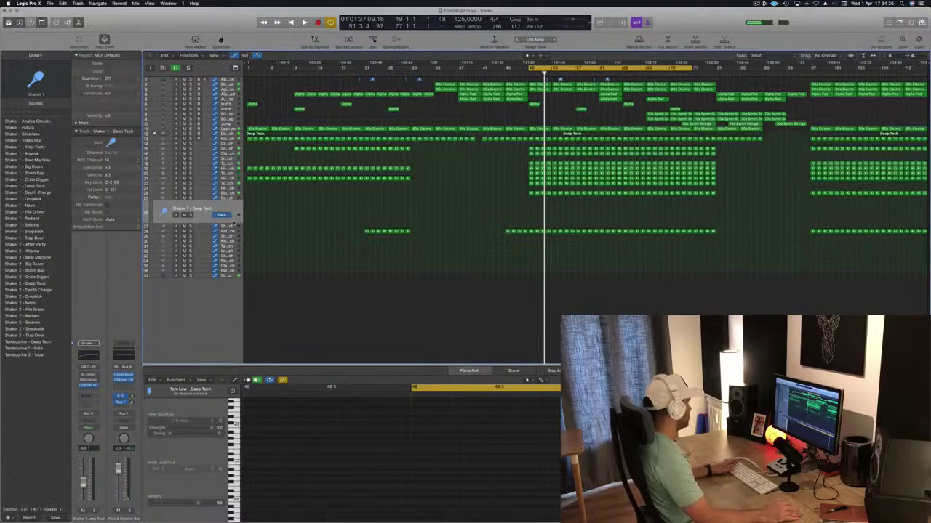
{"action": "left_click", "coordinate": [531, 193]}
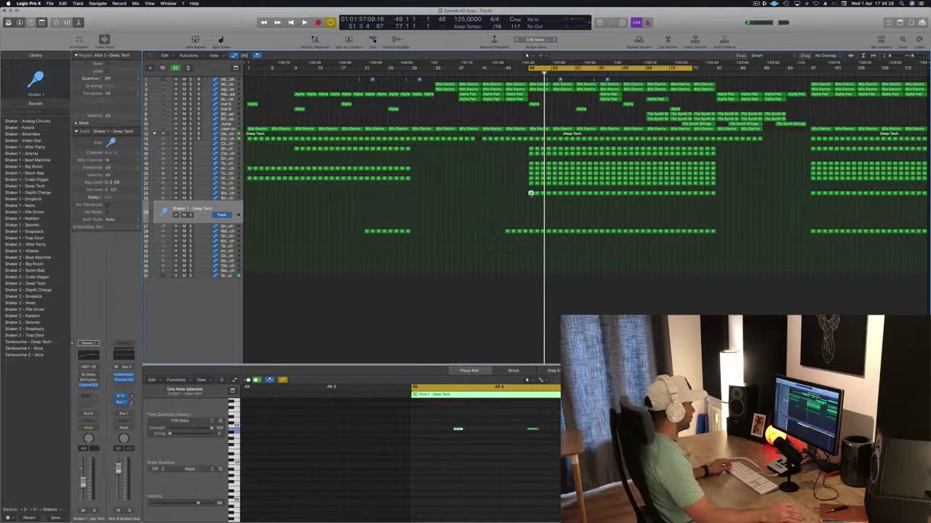
{"action": "left_click_drag", "start_coordinate": [531, 193], "coordinate": [530, 210]}
Try shifting the notes of the bar 49 shaker region earlier, listen to the result, and undo the shift.
{"action": "left_click_drag", "start_coordinate": [453, 420], "coordinate": [560, 441]}
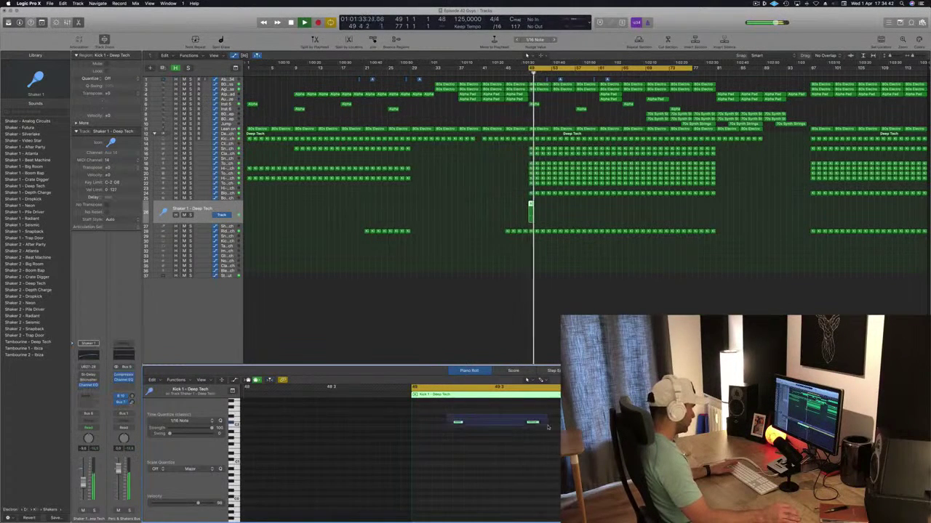
{"action": "left_click_drag", "start_coordinate": [458, 423], "coordinate": [436, 425]}
{"action": "key", "text": "space"}
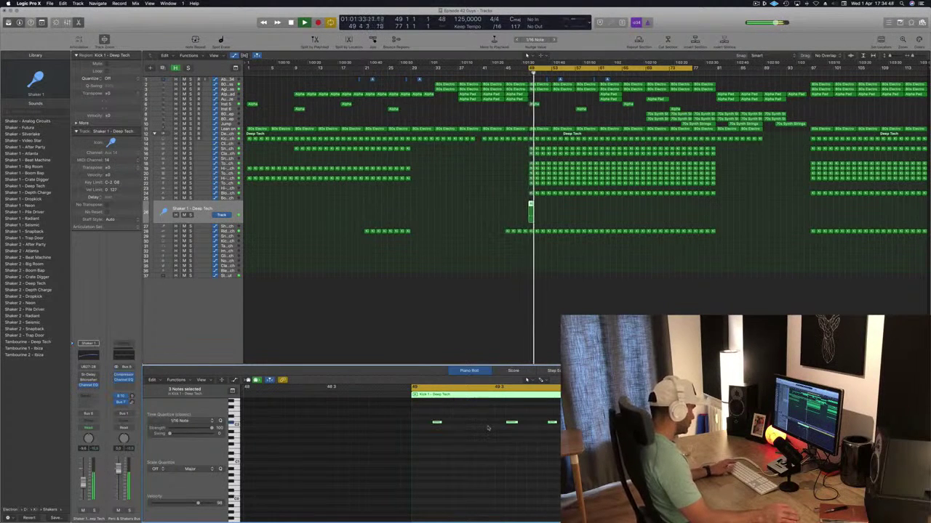
{"action": "key", "text": "super+z"}
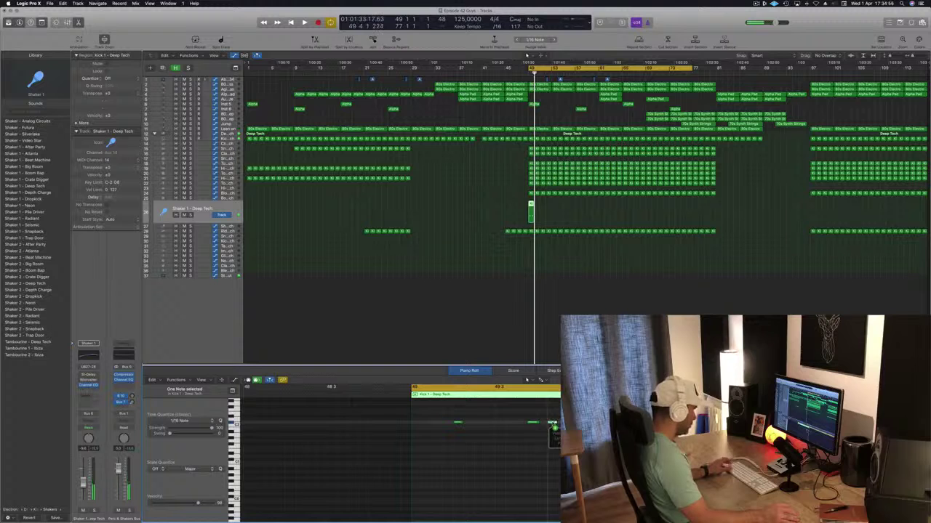
Copy an extra note into the bar 49 shaker pattern and load Shaker 2 - Snapback on the track.
{"action": "scroll", "coordinate": [468, 440], "scroll_direction": "left", "scroll_amount": 2}
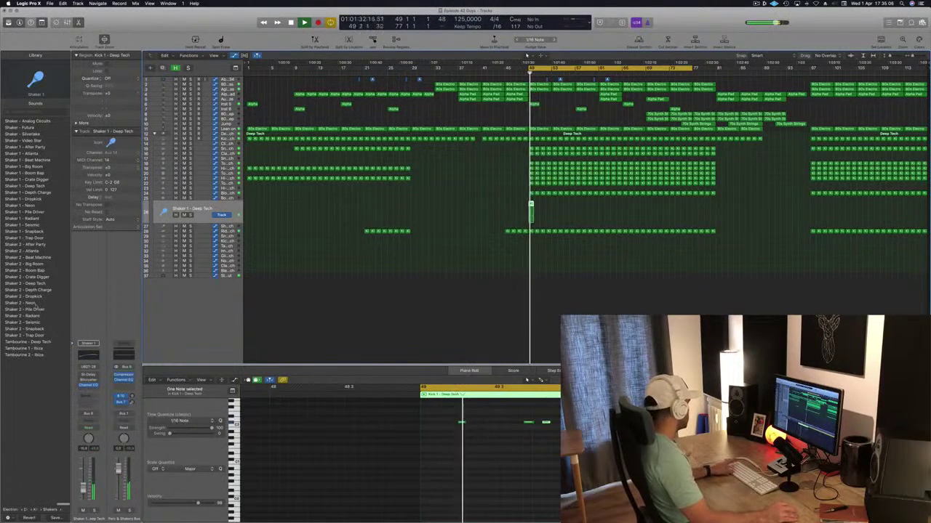
{"action": "left_click", "coordinate": [29, 335]}
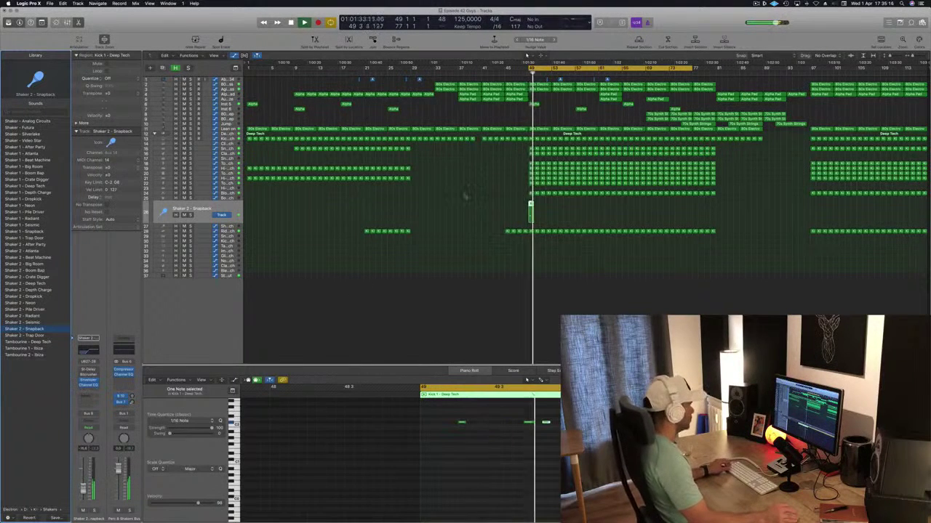
Duplicate the one-bar Shaker 2 - Snapback region repeatedly so the pattern runs from bar 49 to bar 81.
{"action": "left_click", "coordinate": [530, 207]}
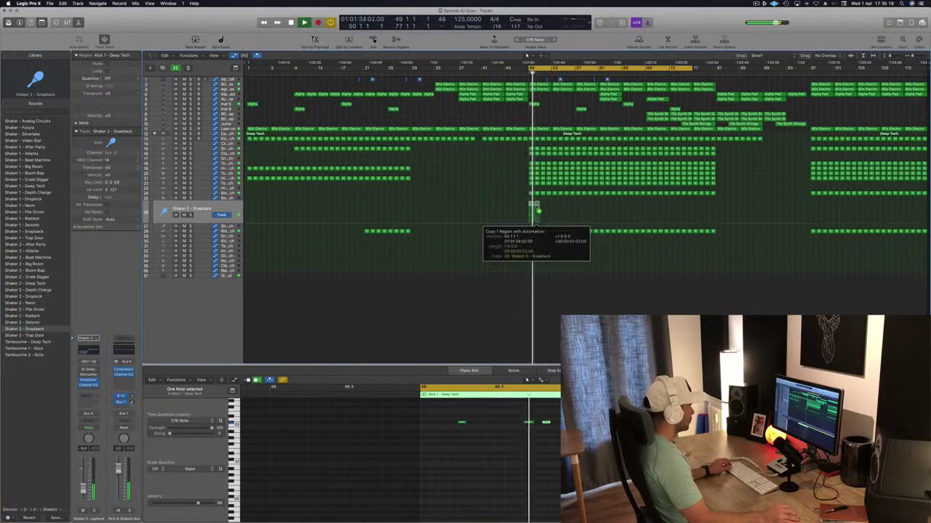
{"action": "left_click", "coordinate": [534, 206]}
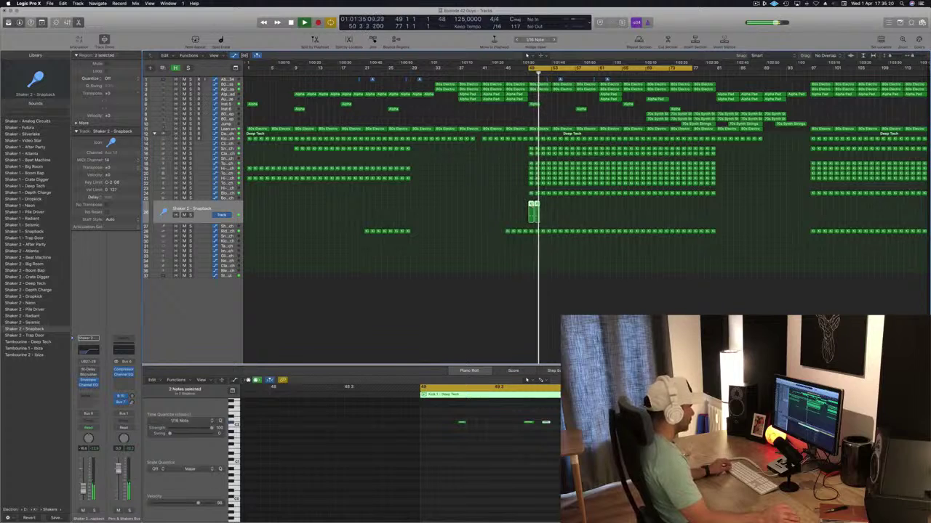
{"action": "left_click_drag", "start_coordinate": [546, 211], "coordinate": [578, 205]}
{"action": "left_click_drag", "start_coordinate": [514, 206], "coordinate": [637, 212]}
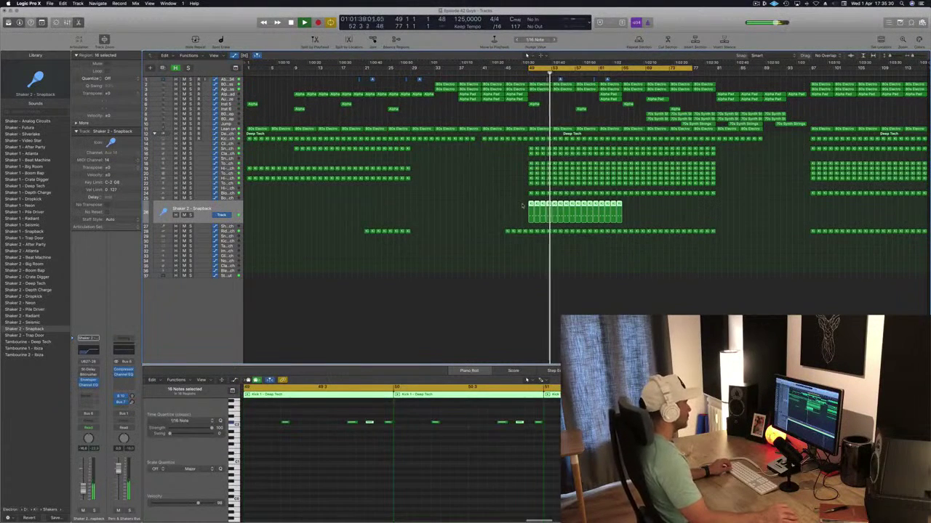
{"action": "left_click_drag", "start_coordinate": [535, 206], "coordinate": [624, 207]}
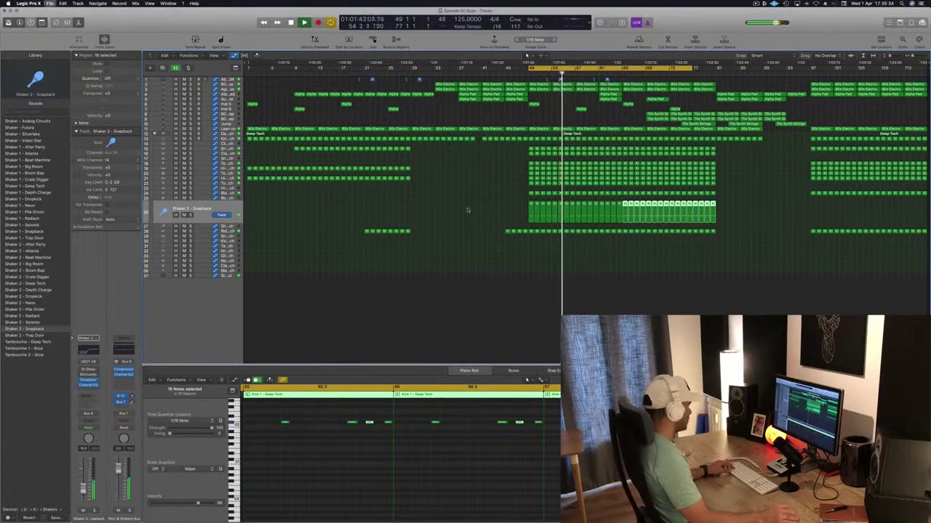
{"action": "left_click", "coordinate": [471, 208]}
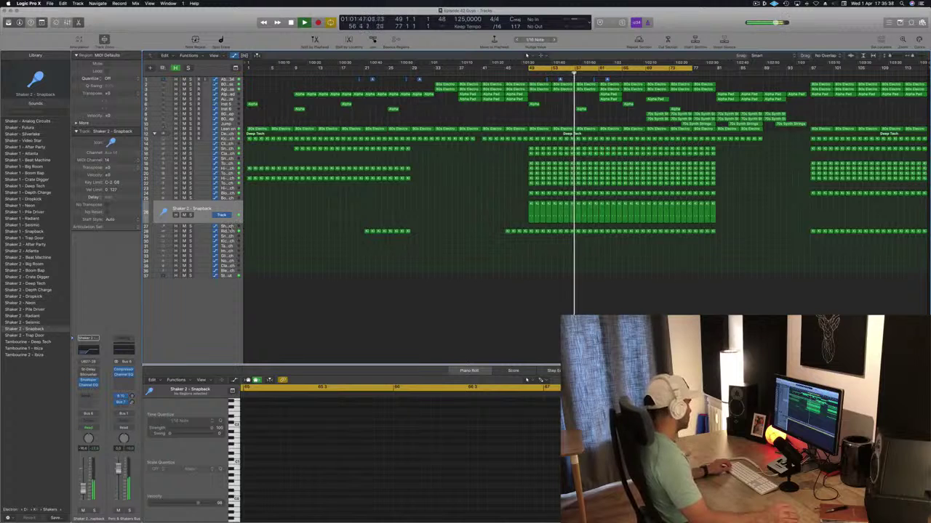
Copy the bar 49 Snapback region to the Shaker 2 - Deep Tech track and delete its first note.
{"action": "key", "text": "Down"}
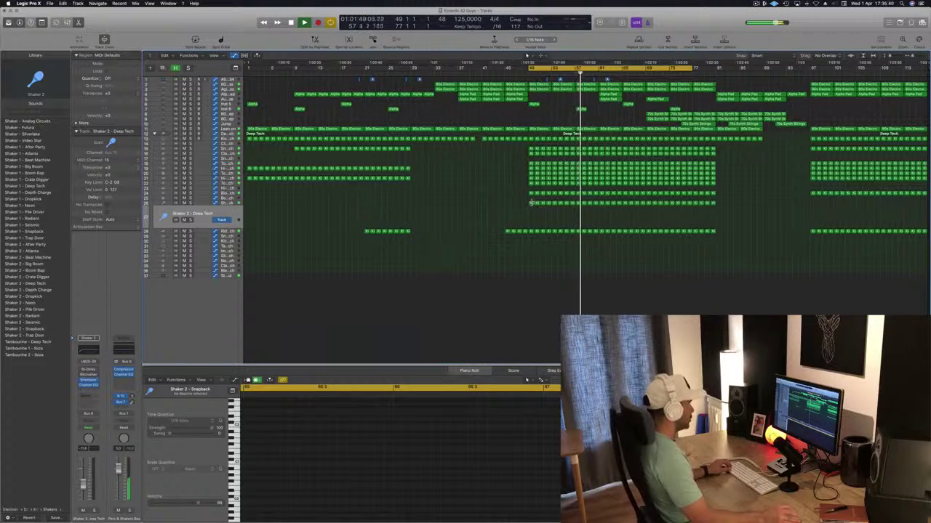
{"action": "left_click", "coordinate": [531, 203]}
{"action": "left_click_drag", "start_coordinate": [531, 203], "coordinate": [531, 218]}
{"action": "left_click", "coordinate": [285, 422]}
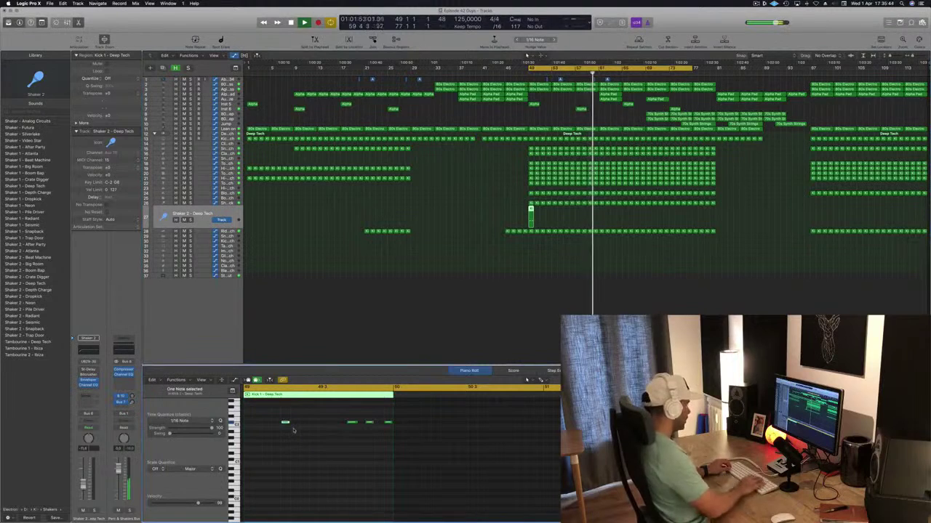
{"action": "key", "text": "BackSpace"}
Raise the remaining three Shaker 2 notes a semitone and move them to the start of bar 49, then play them back.
{"action": "left_click_drag", "start_coordinate": [334, 417], "coordinate": [400, 443]}
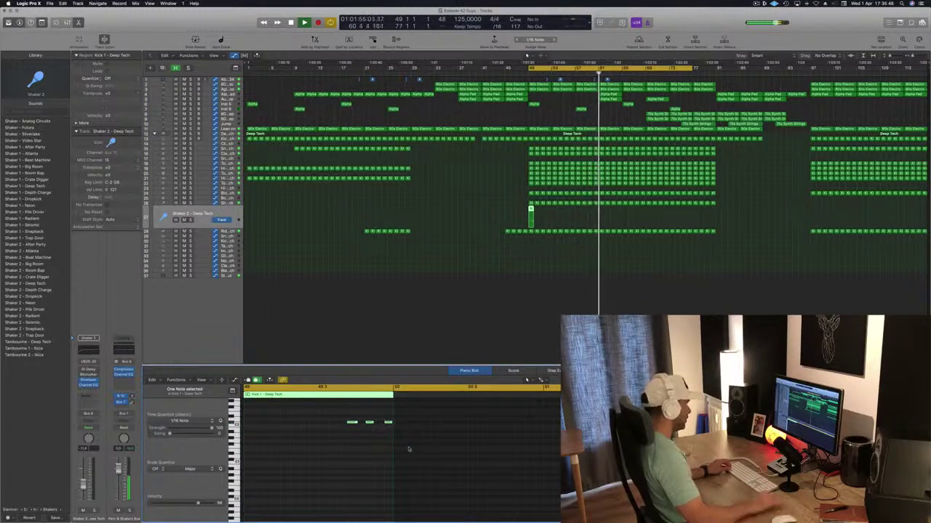
{"action": "key", "text": "alt+Left"}
{"action": "key", "text": "alt+Left"}
{"action": "key", "text": "alt+Left"}
{"action": "key", "text": "alt+Left"}
{"action": "key", "text": "alt+Left"}
{"action": "key", "text": "alt+Left"}
{"action": "key", "text": "alt+Left"}
{"action": "key", "text": "alt+Left"}
{"action": "key", "text": "alt+Left"}
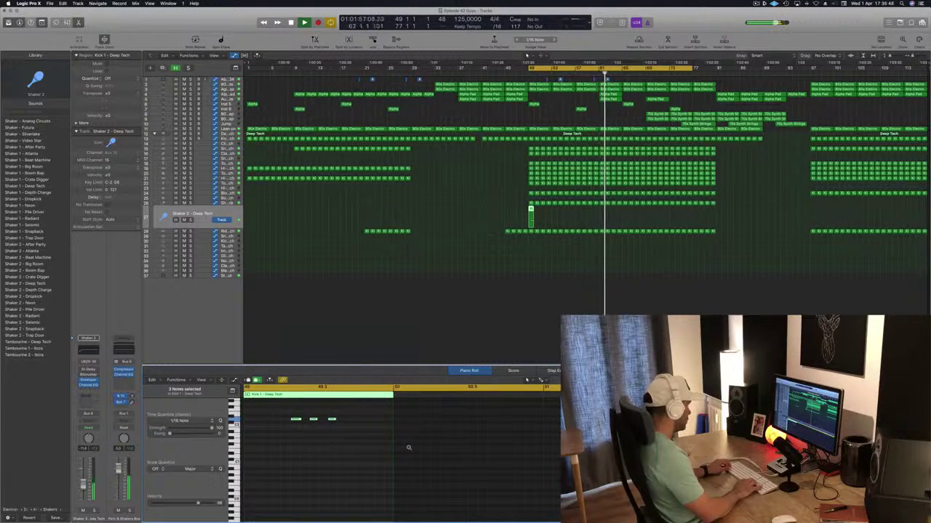
{"action": "key", "text": "alt+Left"}
{"action": "key", "text": "alt+Left"}
{"action": "key", "text": "space"}
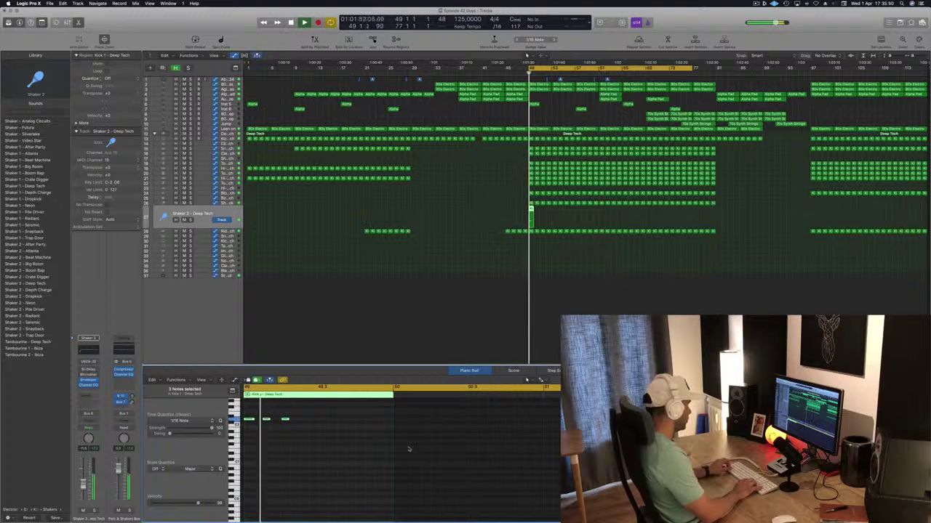
Nudge the three Shaker 2 notes in sixteenth steps while listening, settling with the first on beat 2 of bar 49.
{"action": "key", "text": "alt+Right"}
{"action": "key", "text": "alt+Right"}
{"action": "key", "text": "alt+Right"}
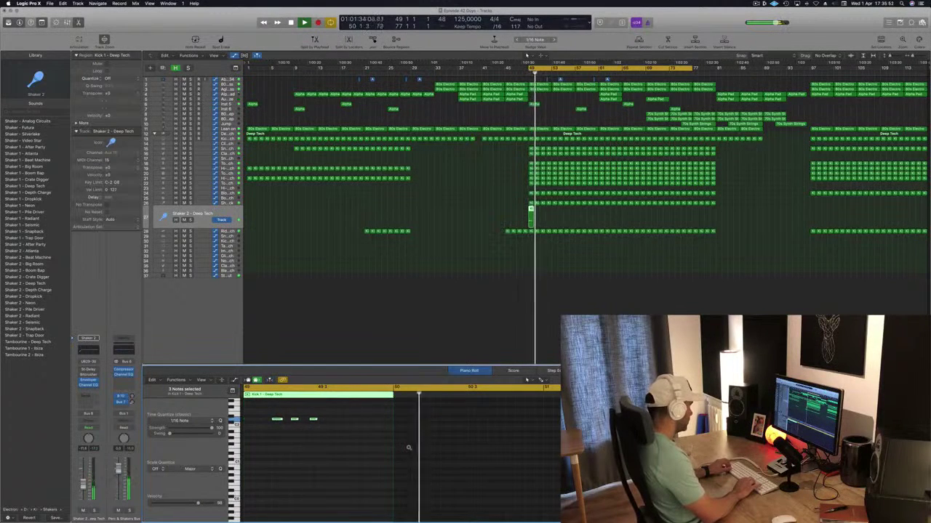
{"action": "key", "text": "space"}
{"action": "key", "text": "space"}
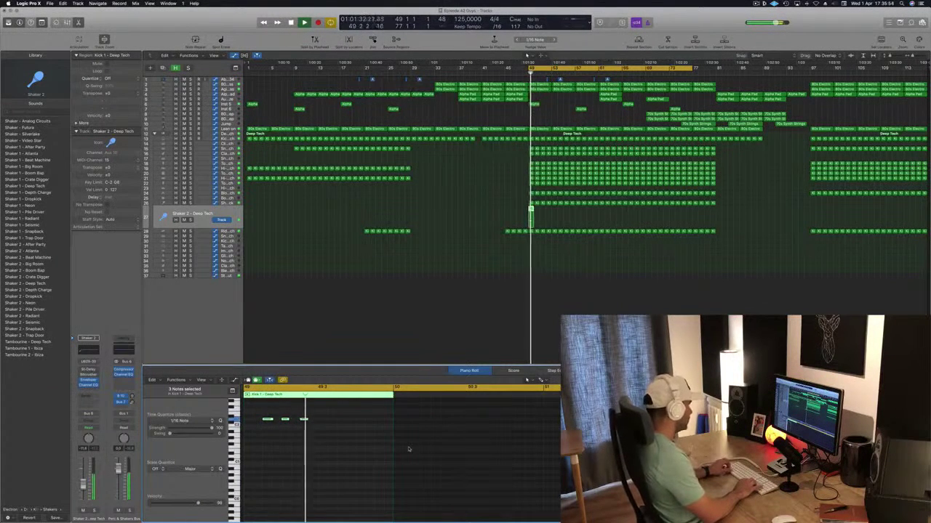
{"action": "key", "text": "alt+Right"}
{"action": "key", "text": "space"}
{"action": "key", "text": "space"}
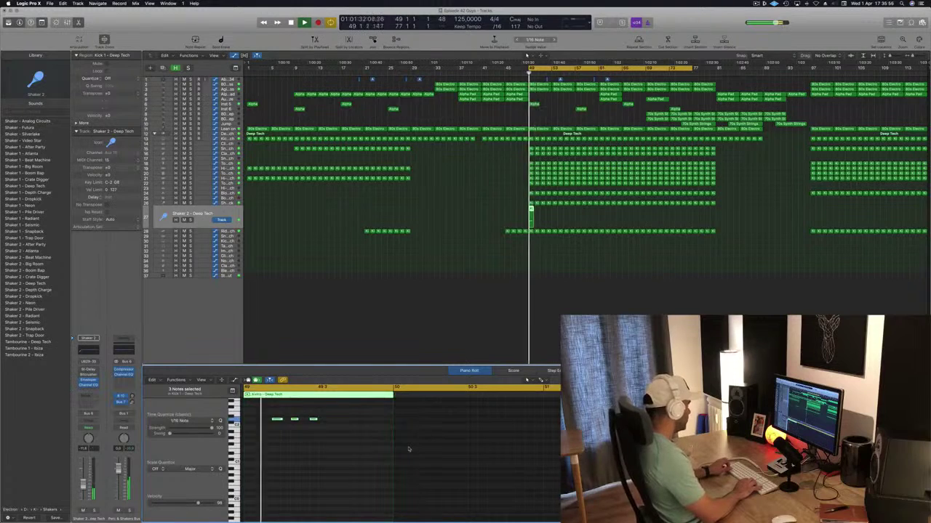
{"action": "key", "text": "alt+Right"}
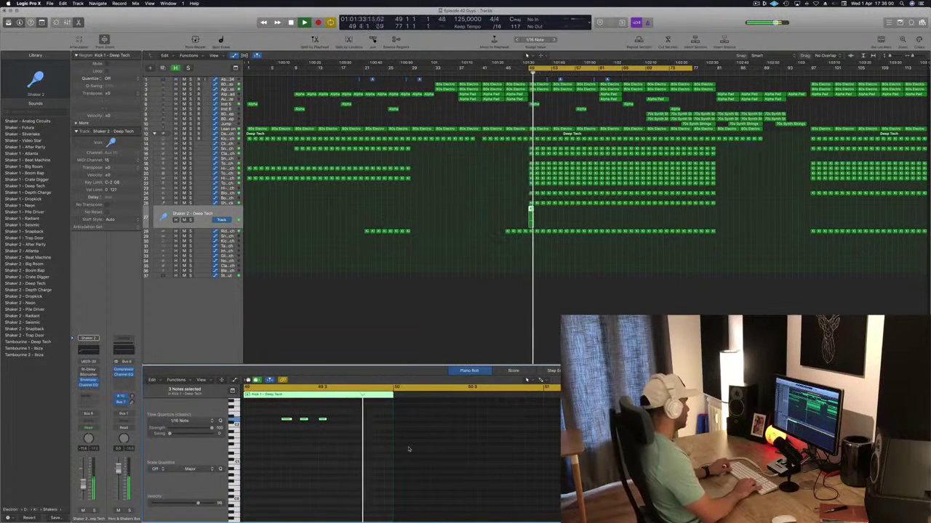
{"action": "key", "text": "alt+Right"}
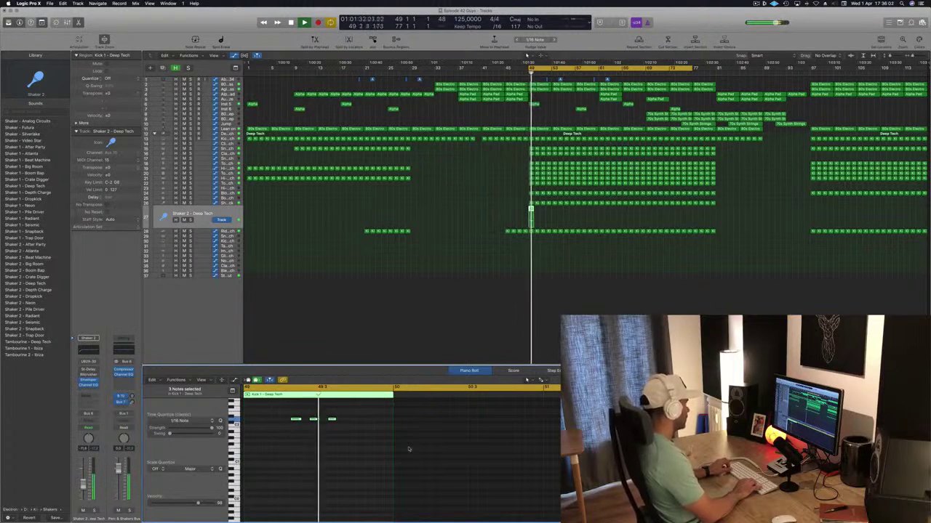
{"action": "key", "text": "alt+Left"}
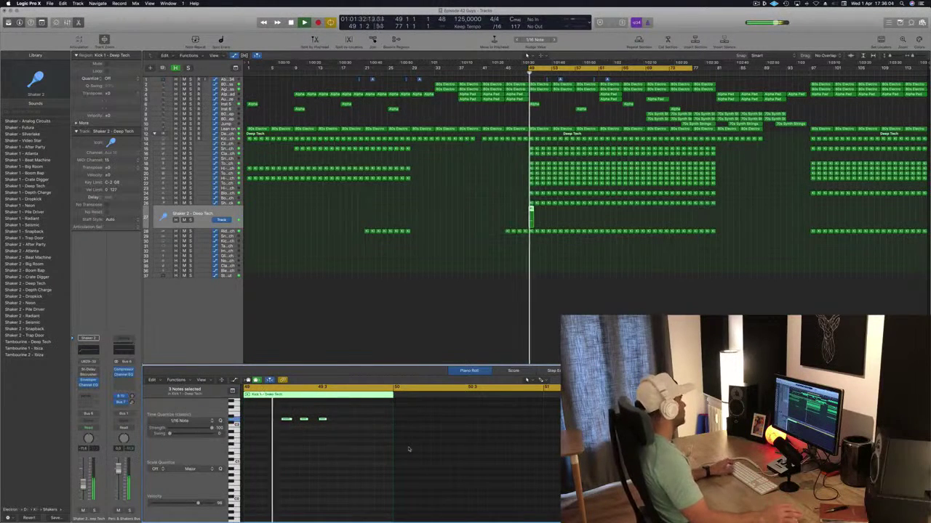
{"action": "key", "text": "space"}
{"action": "key", "text": "space"}
Duplicate the bar 49 Shaker 2 - Deep Tech region repeatedly so the pattern runs to bar 81, then play it back.
{"action": "key", "text": "Tab"}
{"action": "key", "text": "space"}
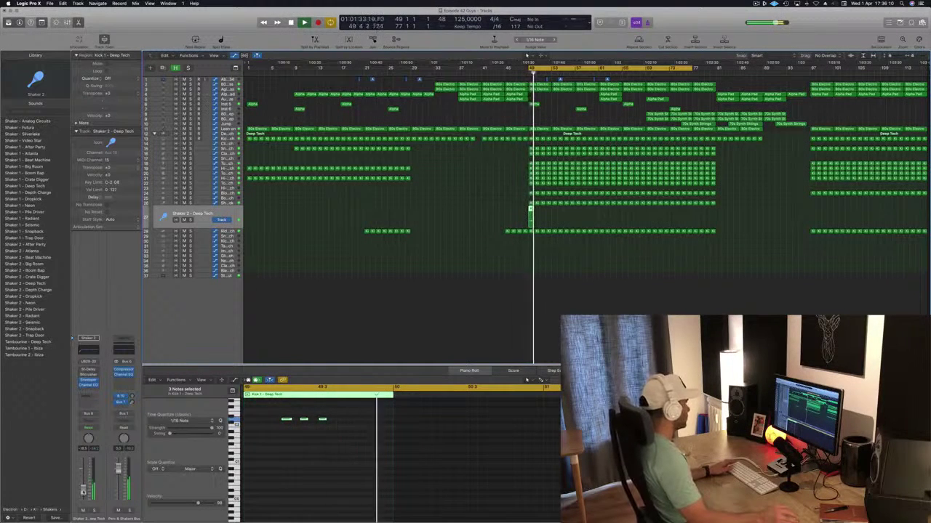
{"action": "left_click_drag", "start_coordinate": [530, 209], "coordinate": [580, 216]}
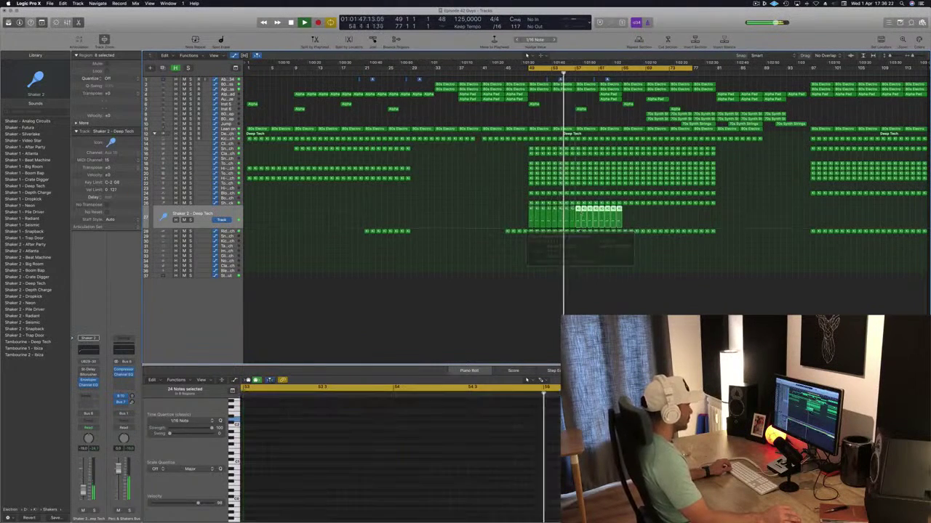
{"action": "left_click_drag", "start_coordinate": [666, 207], "coordinate": [669, 206]}
{"action": "left_click_drag", "start_coordinate": [490, 222], "coordinate": [622, 211]}
{"action": "left_click_drag", "start_coordinate": [531, 211], "coordinate": [624, 215]}
{"action": "key", "text": "Return"}
{"action": "left_click", "coordinate": [196, 222]}
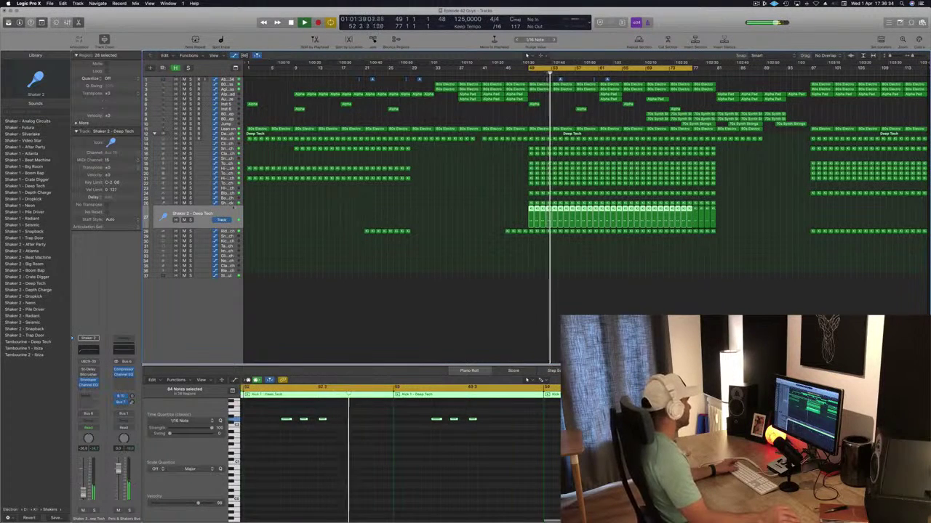
Select the Shaker 2 - Snapback track and listen to the layered percussion from bar 49 and from around bar 64.
{"action": "left_click", "coordinate": [205, 203]}
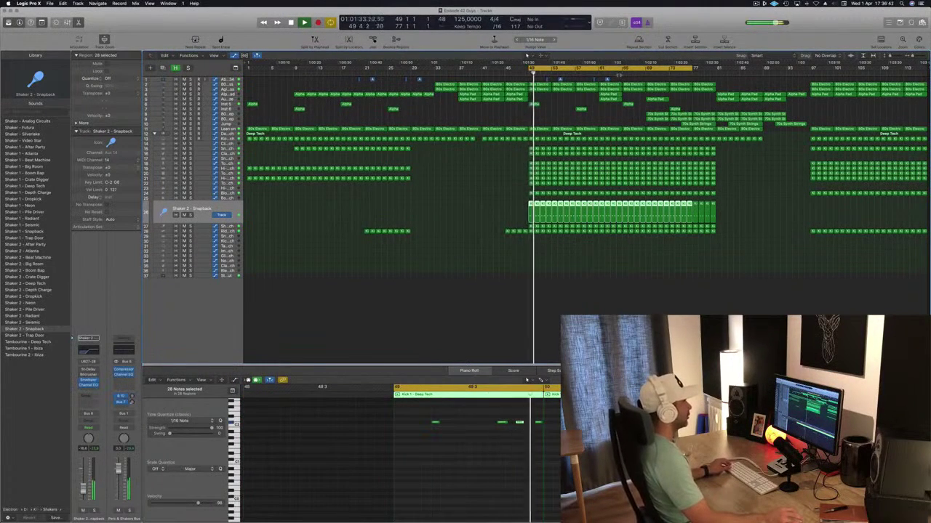
{"action": "left_click", "coordinate": [616, 72]}
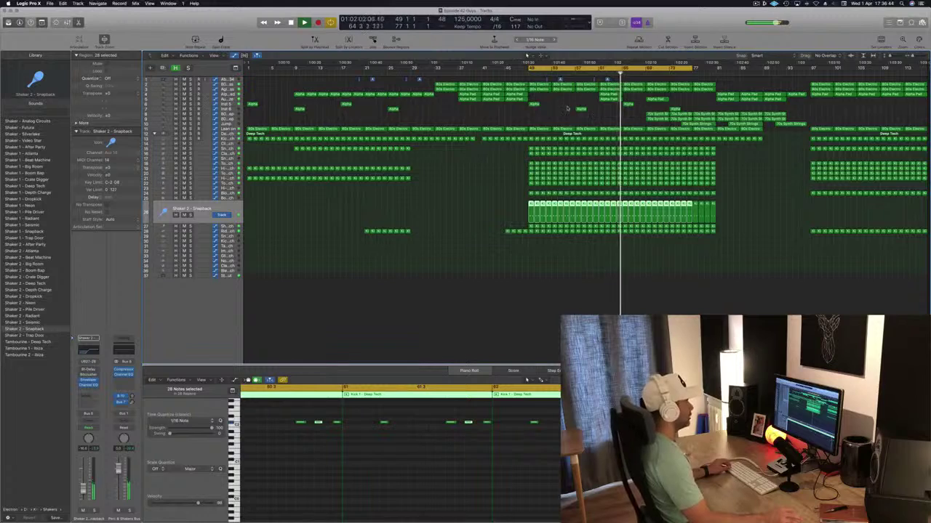
{"action": "scroll", "coordinate": [604, 112], "scroll_direction": "right", "scroll_amount": 3}
{"action": "scroll", "coordinate": [605, 117], "scroll_direction": "up", "scroll_amount": 3}
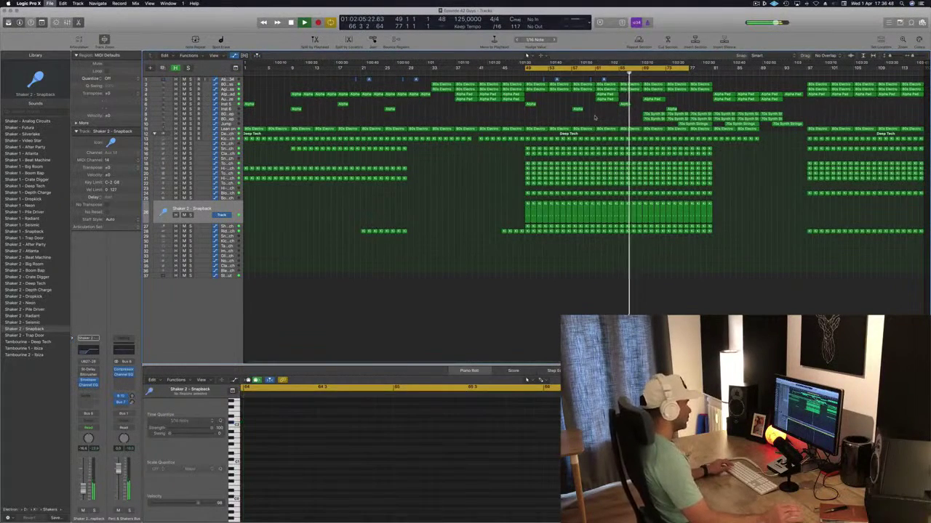
{"action": "scroll", "coordinate": [594, 118], "scroll_direction": "up", "scroll_amount": 2}
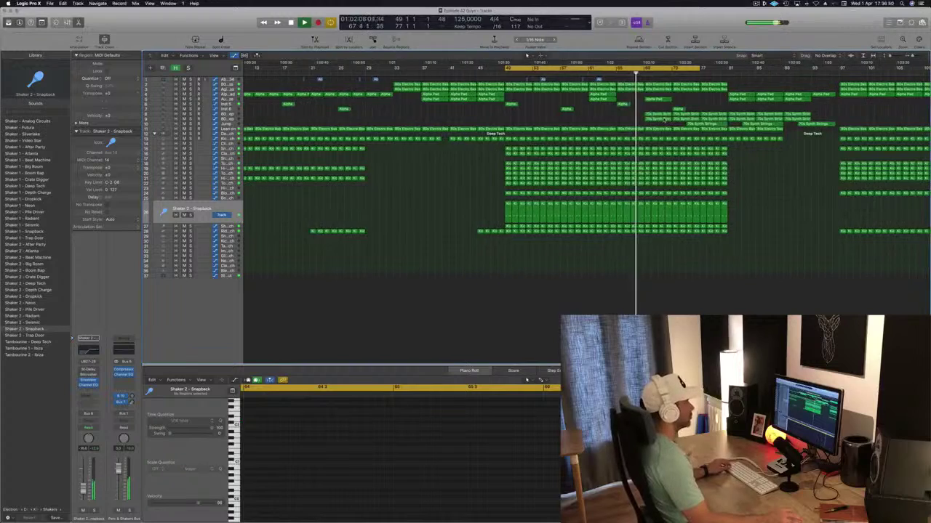
{"action": "scroll", "coordinate": [603, 123], "scroll_direction": "down", "scroll_amount": 2}
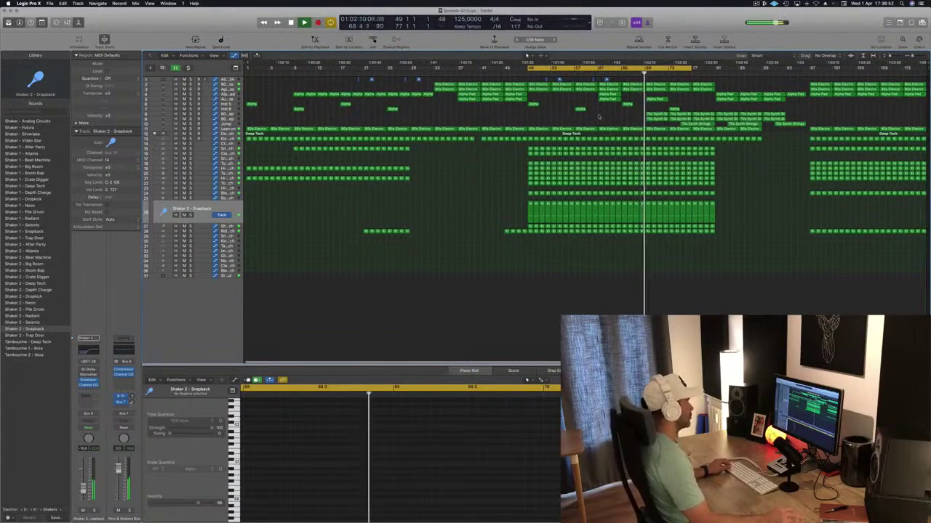
{"action": "scroll", "coordinate": [601, 117], "scroll_direction": "up", "scroll_amount": 2}
{"action": "scroll", "coordinate": [598, 114], "scroll_direction": "down", "scroll_amount": 2}
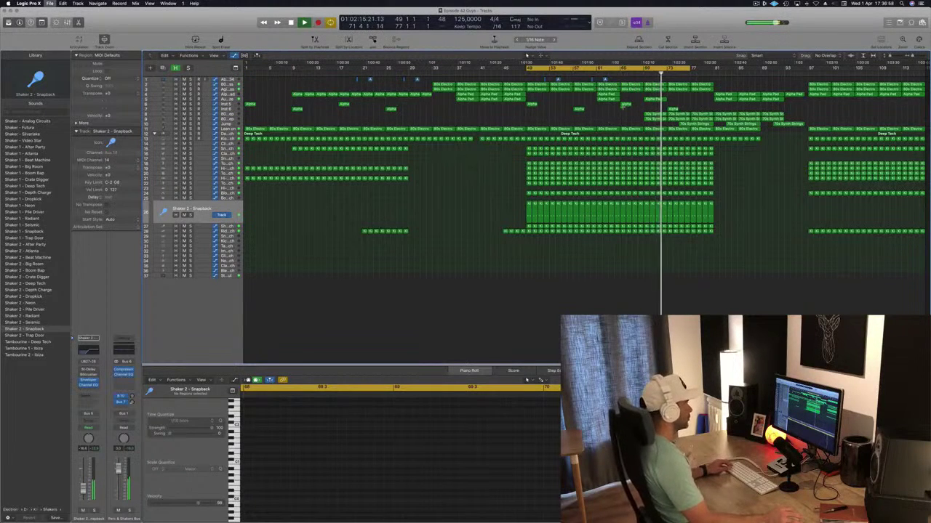
{"action": "key", "text": "space"}
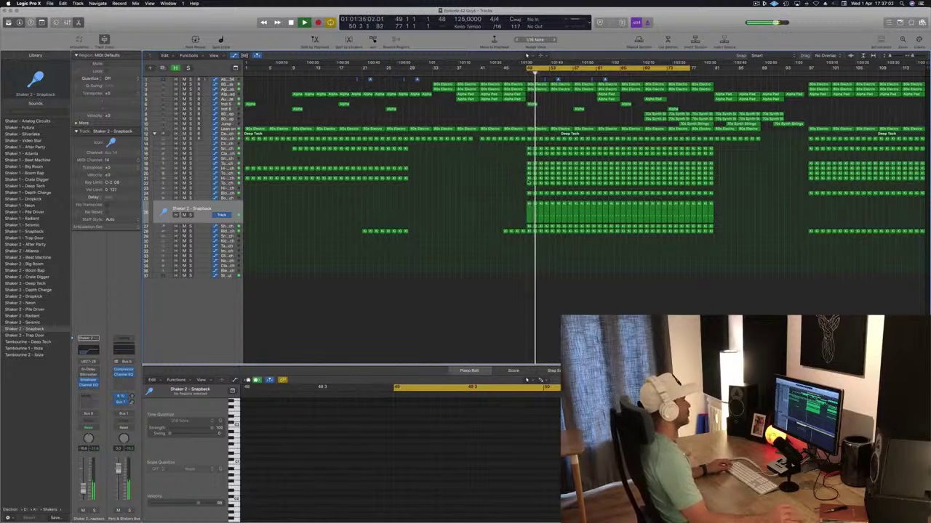
{"action": "left_click", "coordinate": [530, 178]}
{"action": "left_click", "coordinate": [509, 184]}
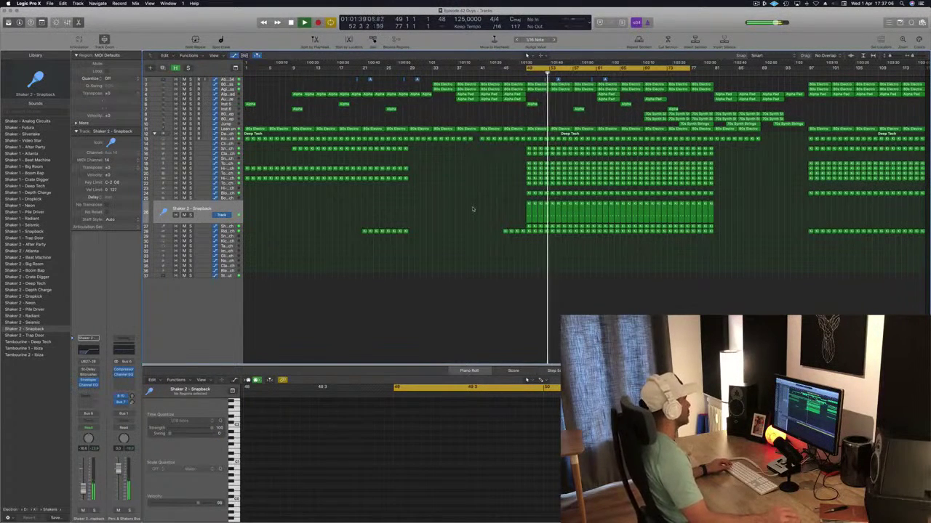
Adjust the bands of the Multipressor on the Deep Tech drum stack while listening, then close the plug-in.
{"action": "left_click", "coordinate": [225, 134]}
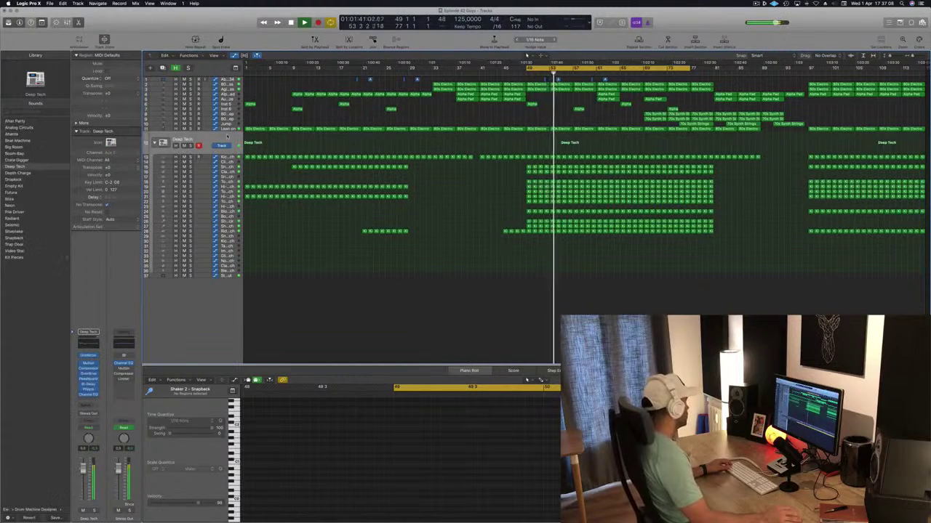
{"action": "left_click", "coordinate": [88, 364]}
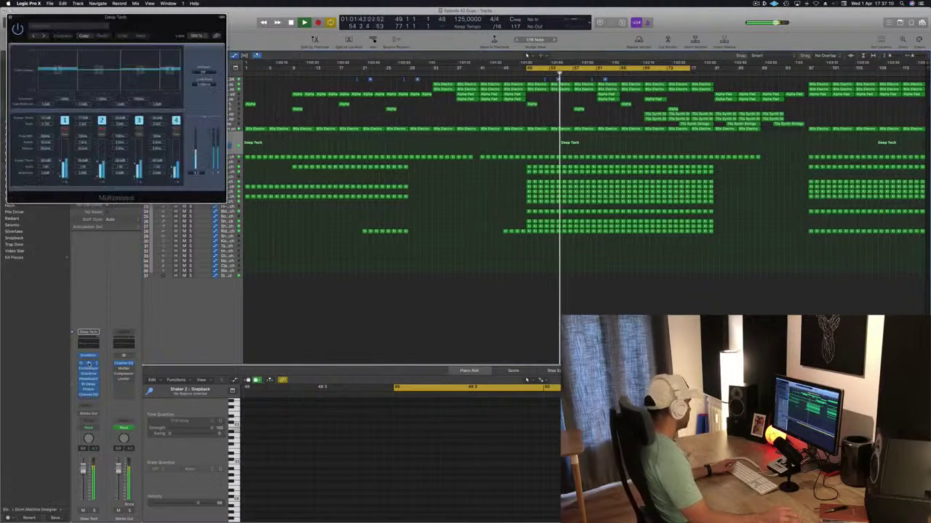
{"action": "left_click_drag", "start_coordinate": [176, 43], "coordinate": [669, 167]}
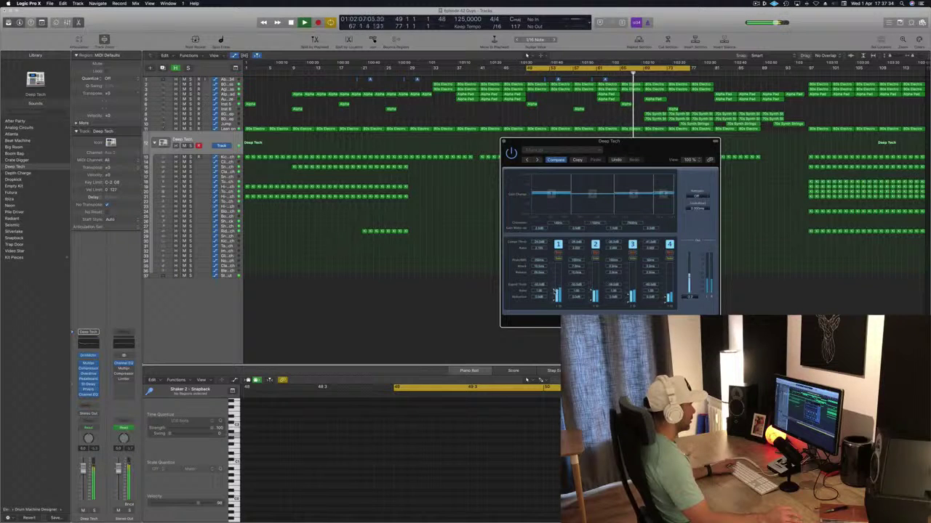
{"action": "left_click_drag", "start_coordinate": [648, 158], "coordinate": [610, 170]}
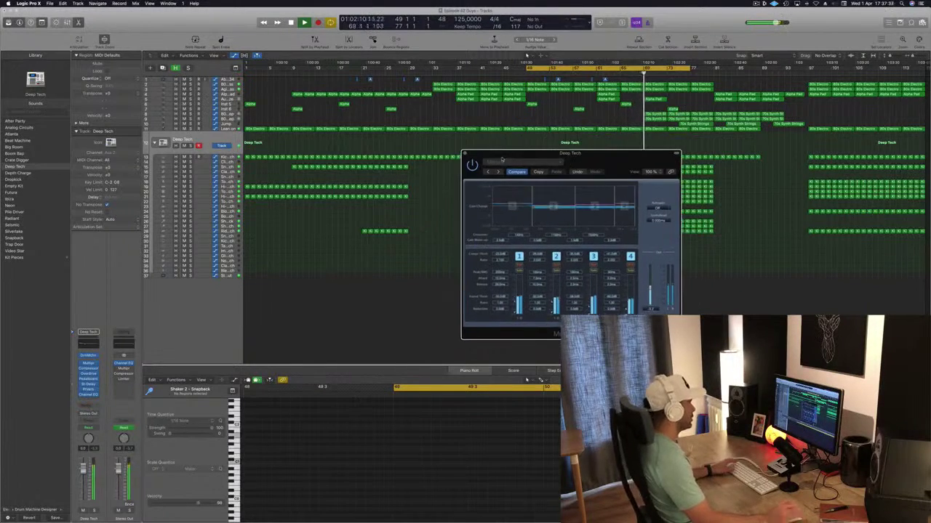
{"action": "left_click", "coordinate": [466, 153]}
Solo the Deep Tech drum stack, listen to it from bar 49, and compare it with the full mix.
{"action": "key", "text": "space"}
{"action": "key", "text": "space"}
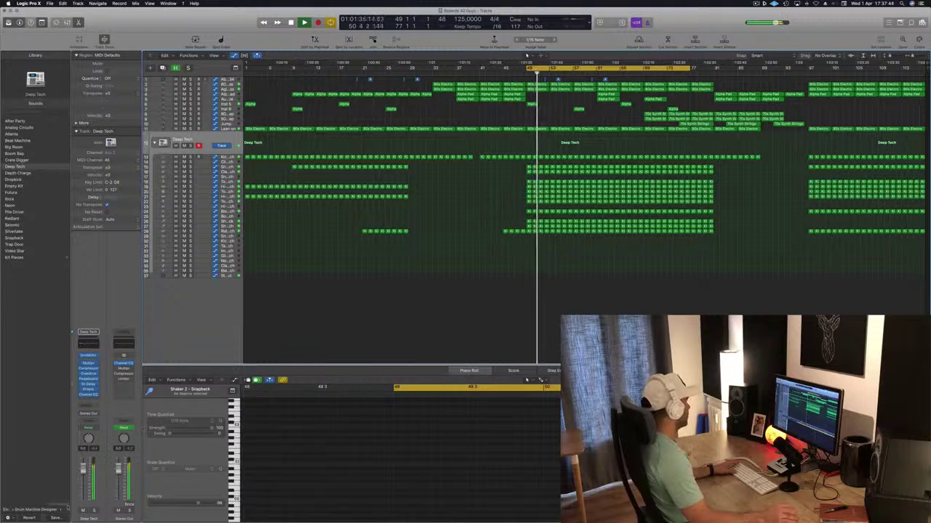
{"action": "left_click", "coordinate": [94, 511]}
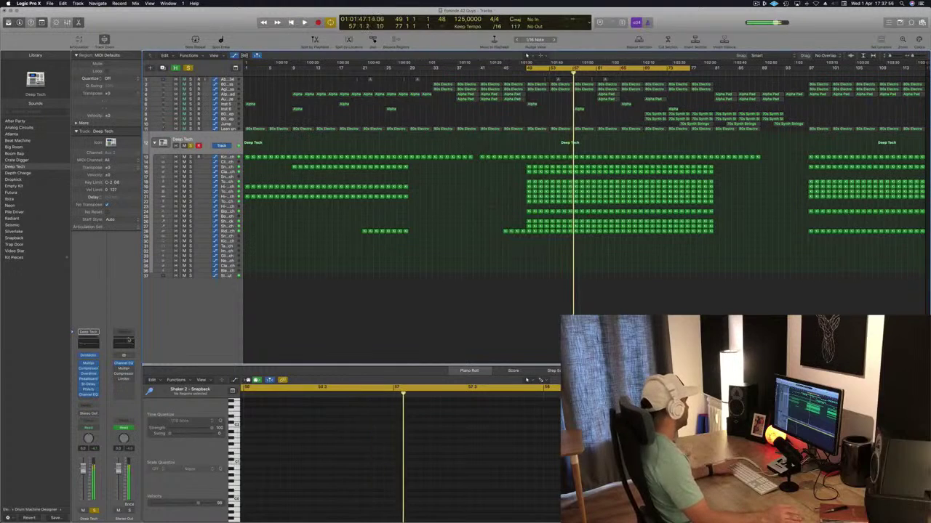
{"action": "key", "text": "Return"}
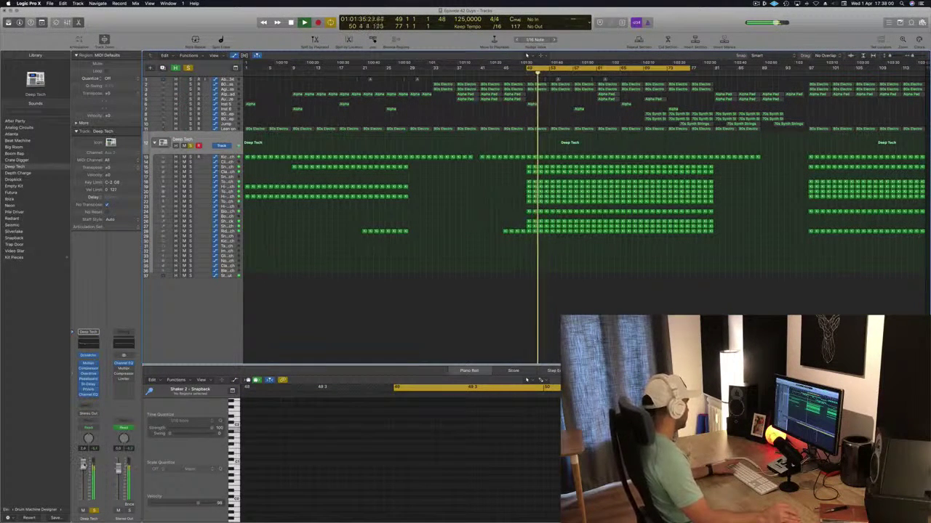
{"action": "key", "text": "s"}
{"action": "key", "text": "Return"}
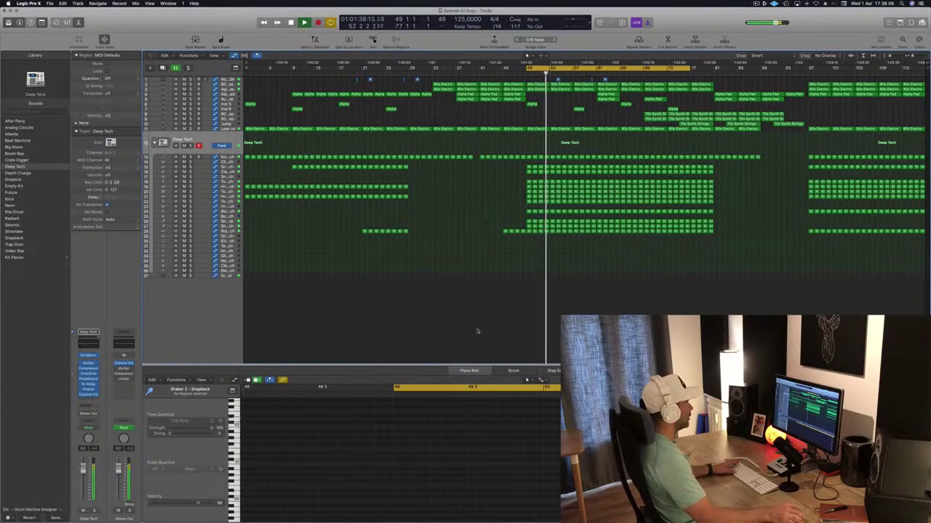
{"action": "key", "text": "space"}
{"action": "key", "text": "space"}
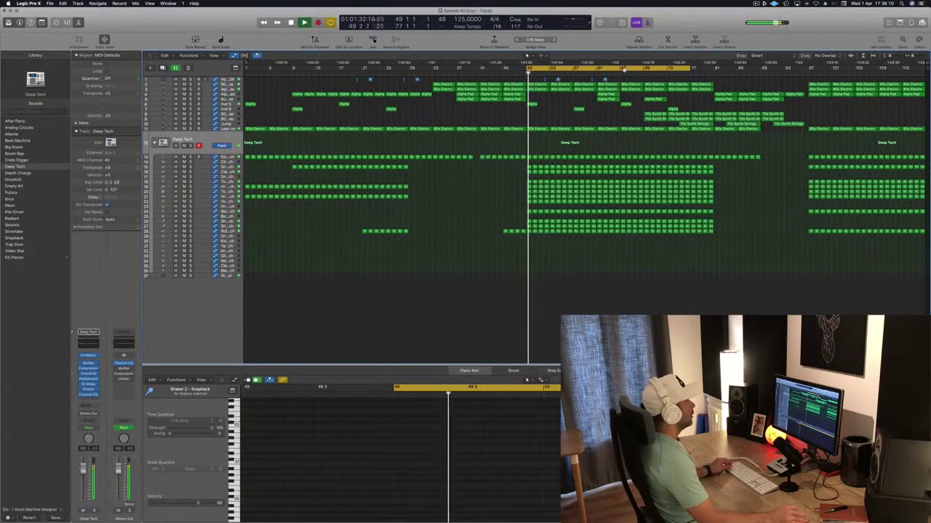
Move the cycle range to start at bar 69 and delete all regions on every track from bar 113 onward.
{"action": "left_click_drag", "start_coordinate": [623, 69], "coordinate": [723, 68]}
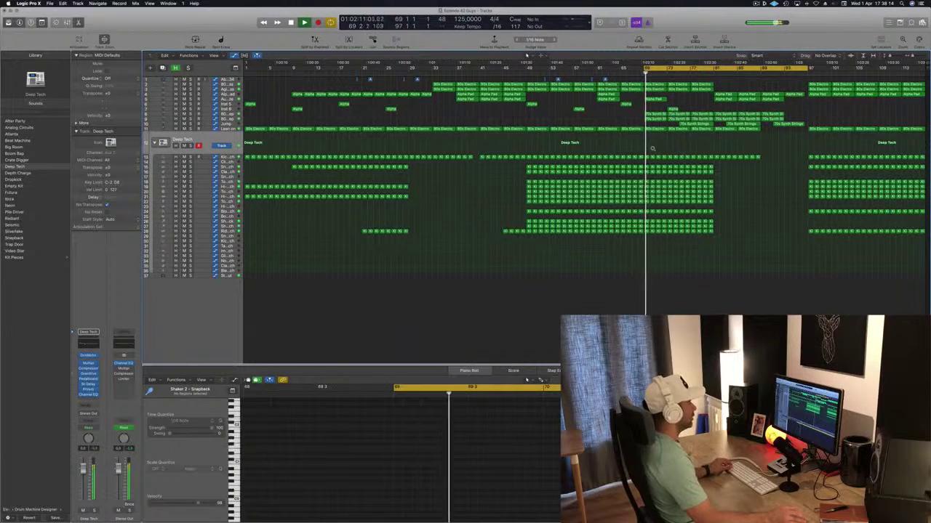
{"action": "scroll", "coordinate": [595, 139], "scroll_direction": "right", "scroll_amount": 1}
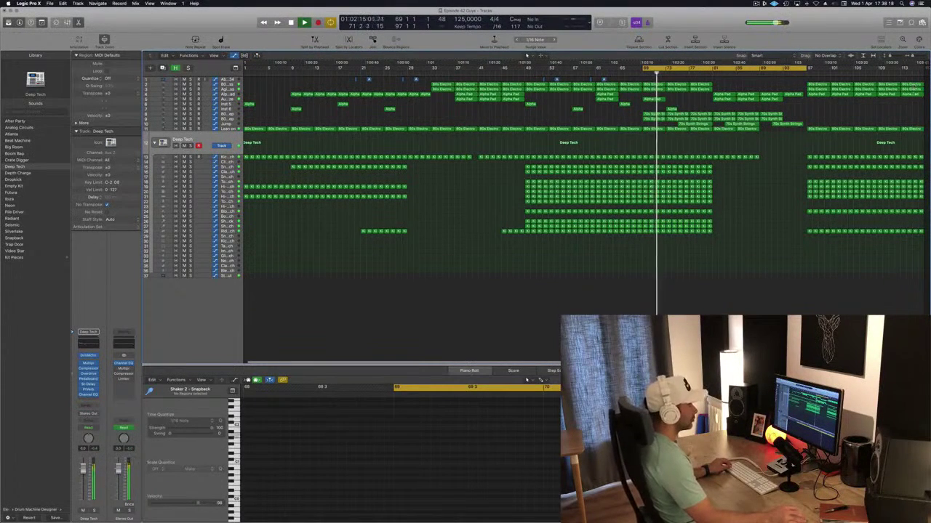
{"action": "left_click_drag", "start_coordinate": [908, 236], "coordinate": [922, 81]}
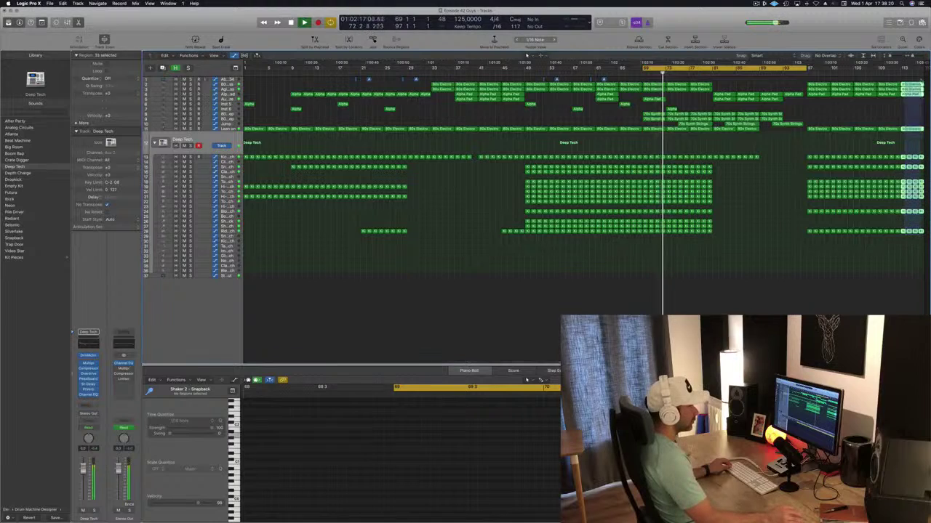
{"action": "key", "text": "Delete"}
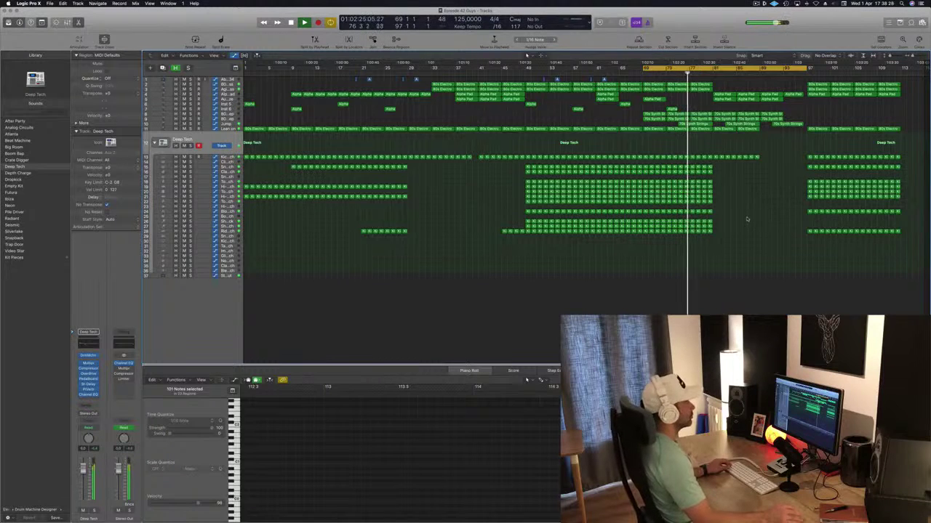
Move the 70s Synth and Strings regions before bar 85 four bars earlier to start at bar 65, and delete the leftover ones after bar 81.
{"action": "left_click", "coordinate": [611, 73]}
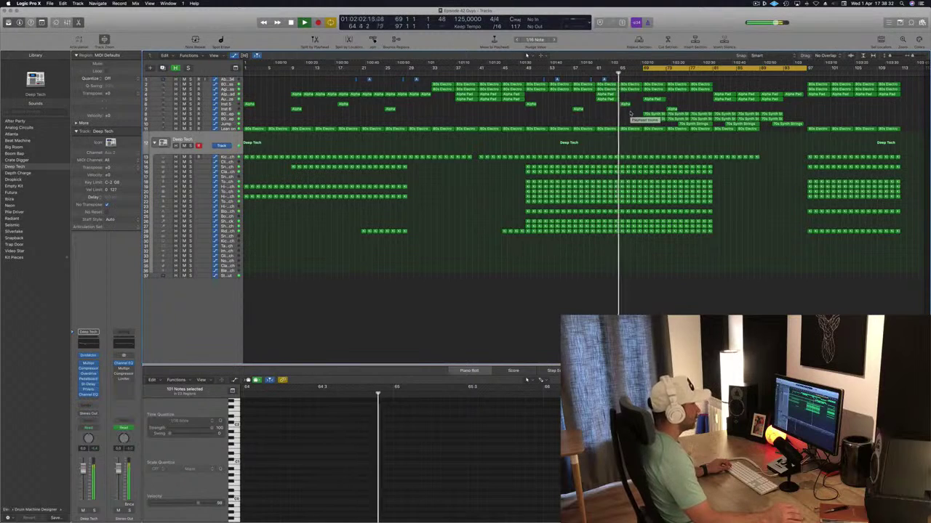
{"action": "left_click_drag", "start_coordinate": [630, 112], "coordinate": [718, 125]}
{"action": "left_click_drag", "start_coordinate": [647, 115], "coordinate": [622, 115]}
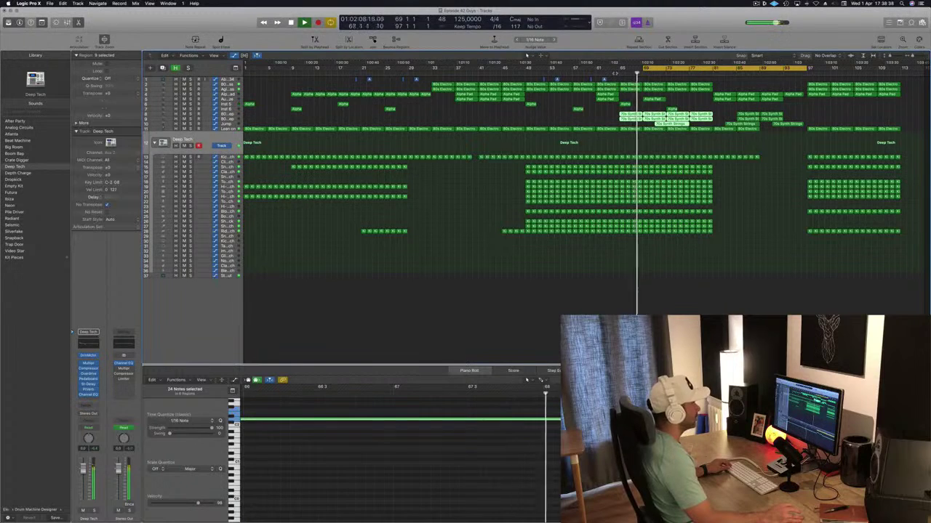
{"action": "left_click", "coordinate": [615, 73]}
{"action": "left_click_drag", "start_coordinate": [734, 110], "coordinate": [782, 124]}
{"action": "key", "text": "BackSpace"}
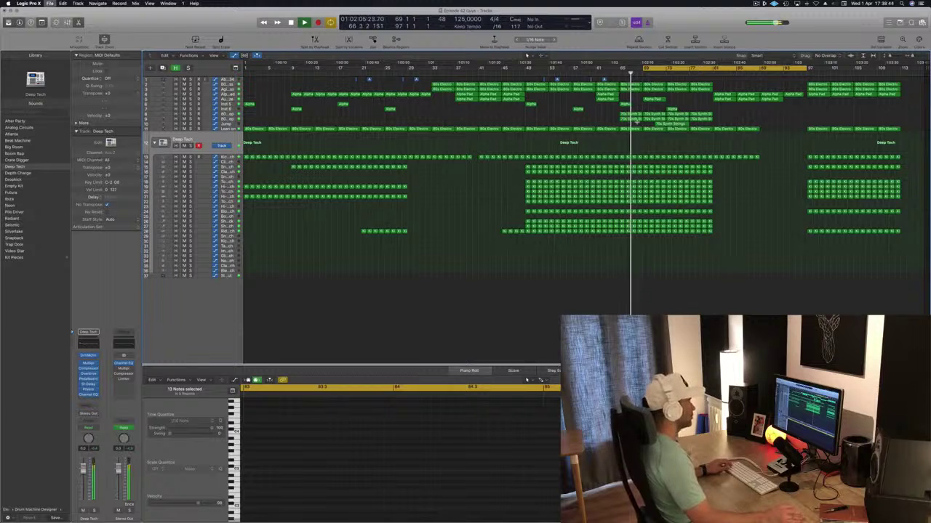
Delete the track 11 80s Electro regions and the kick regions between bars 81 and 89.
{"action": "scroll", "coordinate": [576, 118], "scroll_direction": "left", "scroll_amount": 1}
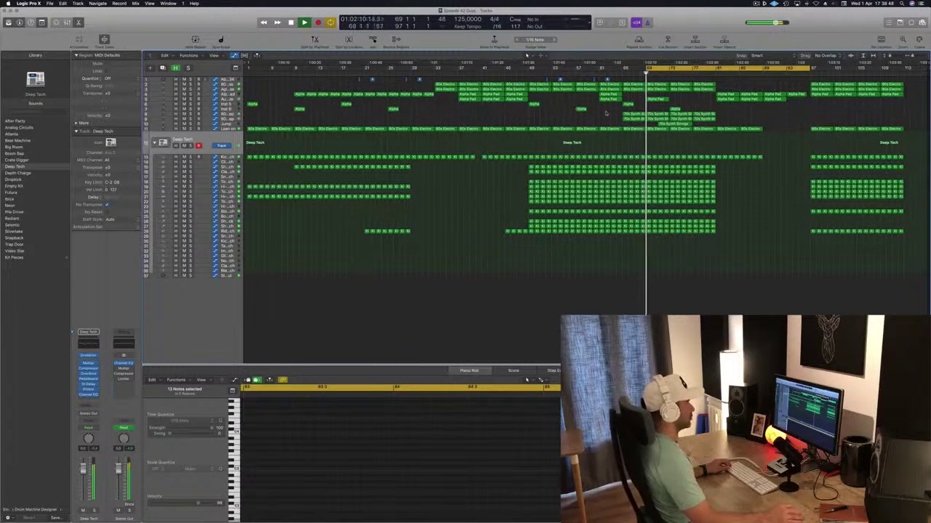
{"action": "left_click_drag", "start_coordinate": [778, 131], "coordinate": [720, 177]}
{"action": "key", "text": "Delete"}
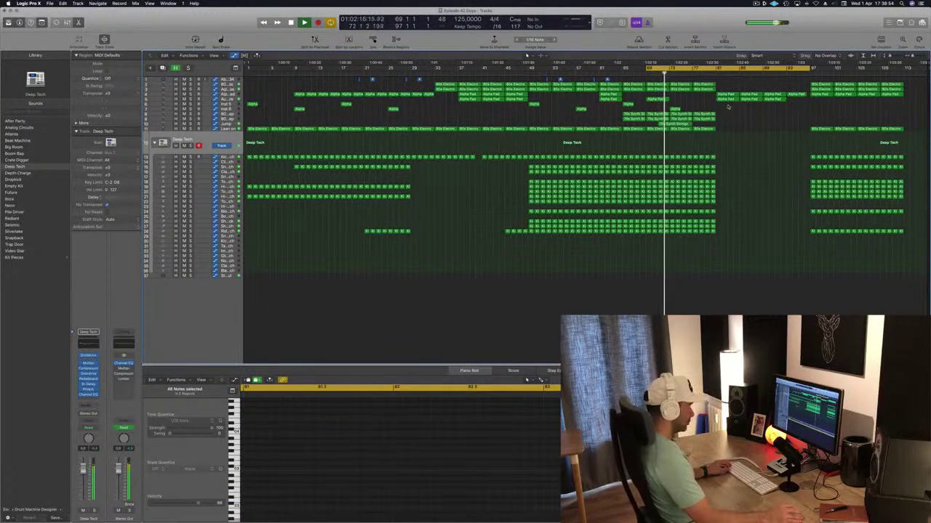
Set the cycle range to bars 81–97 and repeat that Alpha Pad section, pushing the following material to bar 113.
{"action": "left_click", "coordinate": [722, 69]}
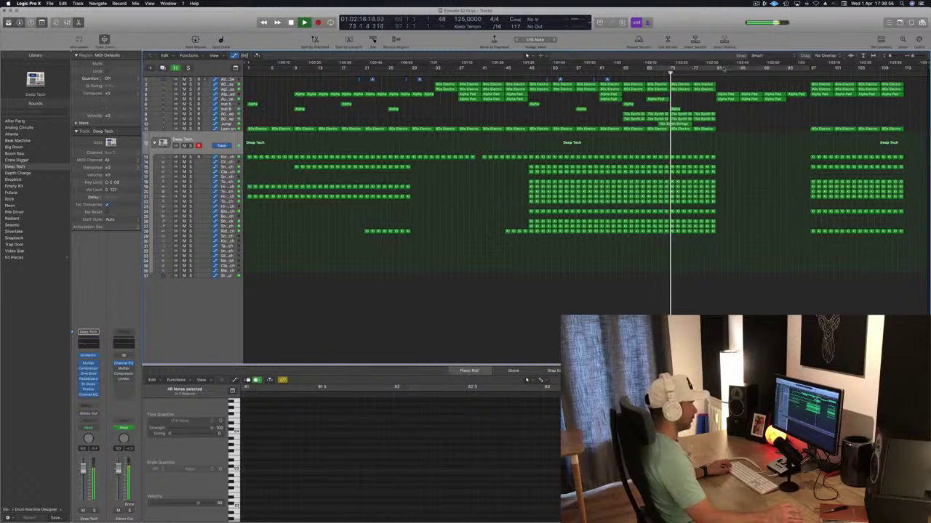
{"action": "left_click", "coordinate": [717, 68]}
{"action": "left_click", "coordinate": [717, 68]}
{"action": "left_click_drag", "start_coordinate": [716, 71], "coordinate": [810, 76]}
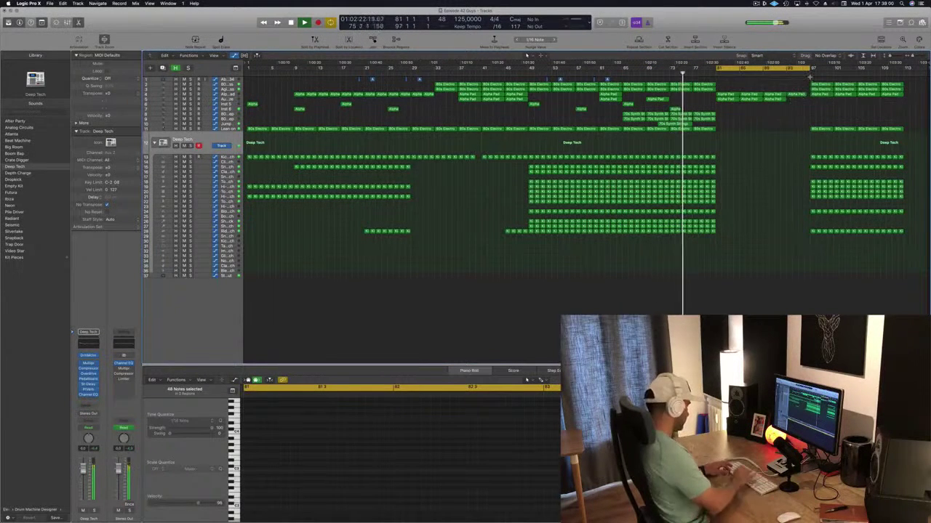
{"action": "key", "text": "super+r"}
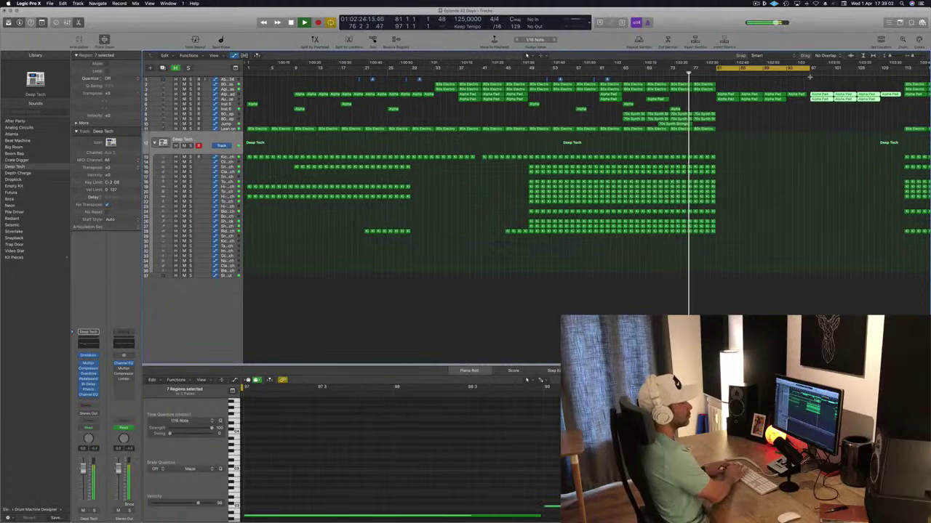
Set the cycle range to bars 113–129 and repeat that full section across all tracks.
{"action": "scroll", "coordinate": [830, 131], "scroll_direction": "left", "scroll_amount": 2}
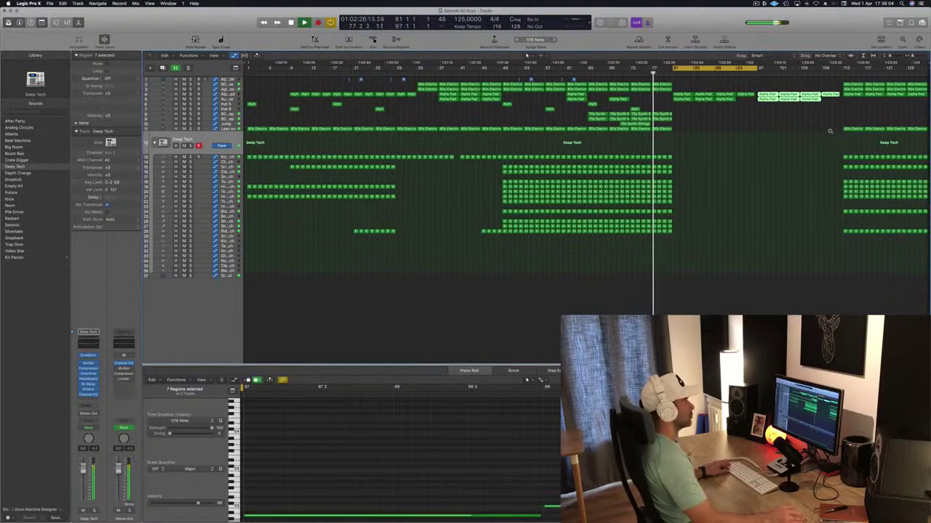
{"action": "left_click_drag", "start_coordinate": [844, 71], "coordinate": [927, 72]}
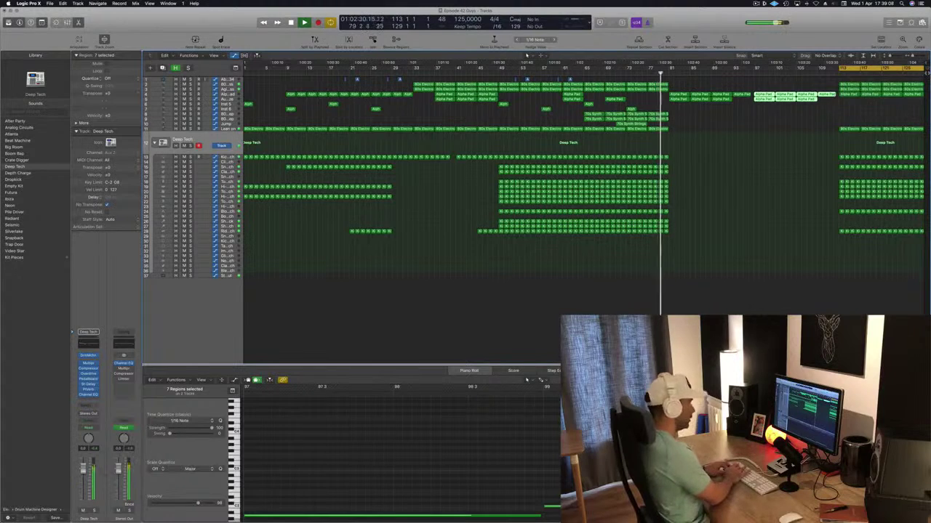
{"action": "key", "text": "super+r"}
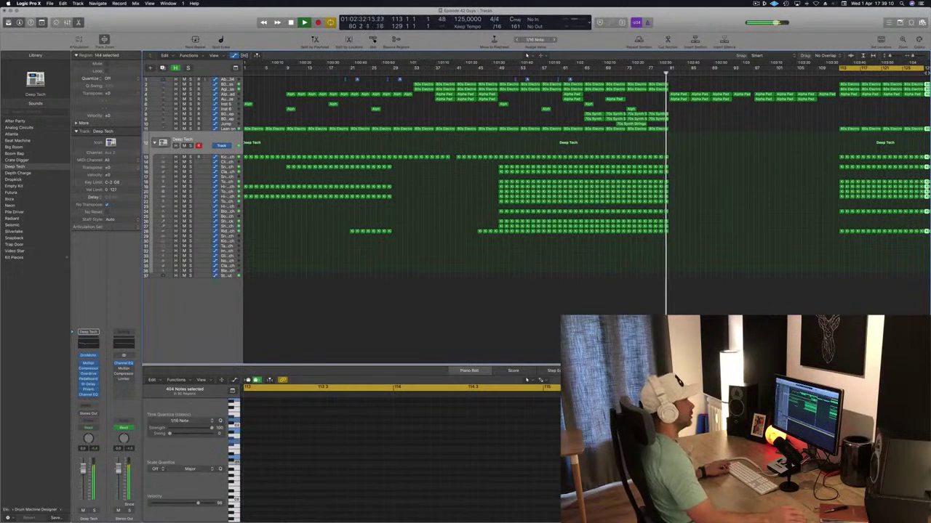
Play the full arrangement back from bar 72 and save the project.
{"action": "key", "text": "super+Left"}
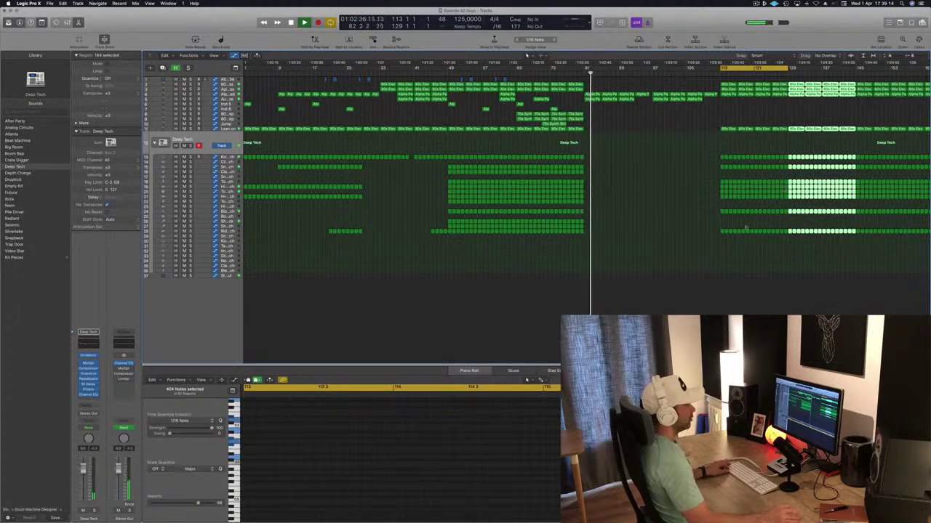
{"action": "key", "text": "super+Left"}
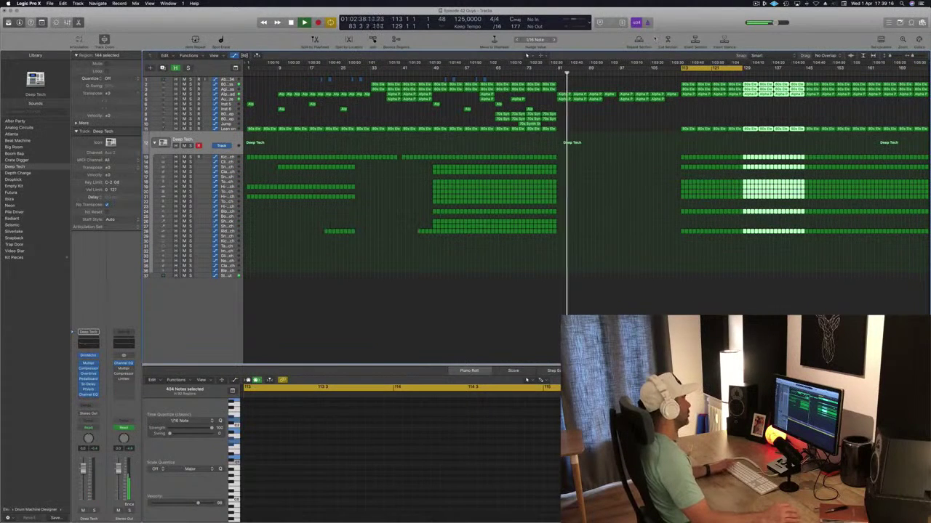
{"action": "left_click", "coordinate": [521, 75]}
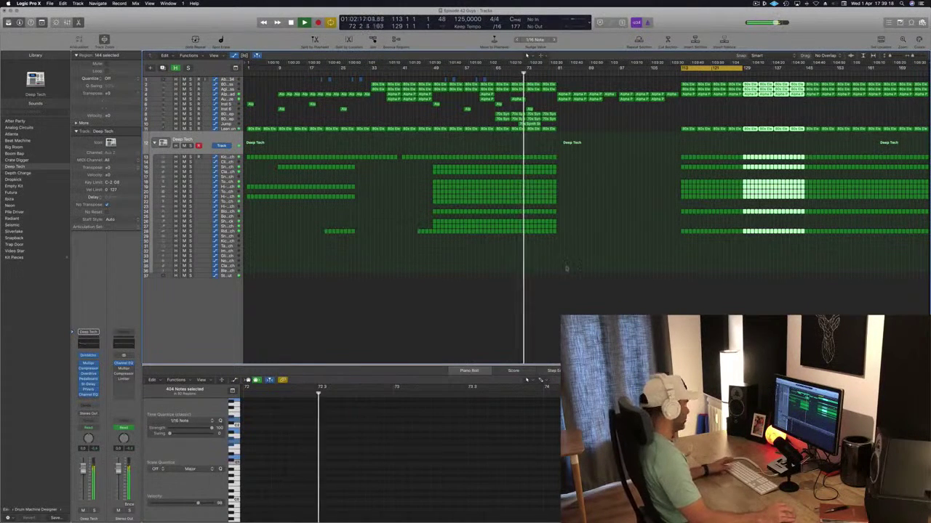
{"action": "key", "text": "super+s"}
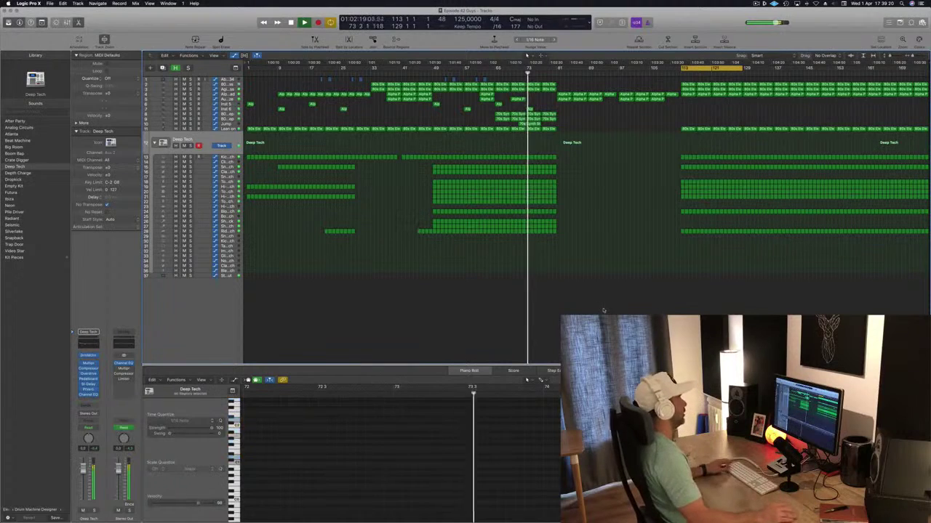
{"action": "left_click", "coordinate": [608, 218]}
{"action": "key", "text": "super+Down"}
{"action": "key", "text": "super+Down"}
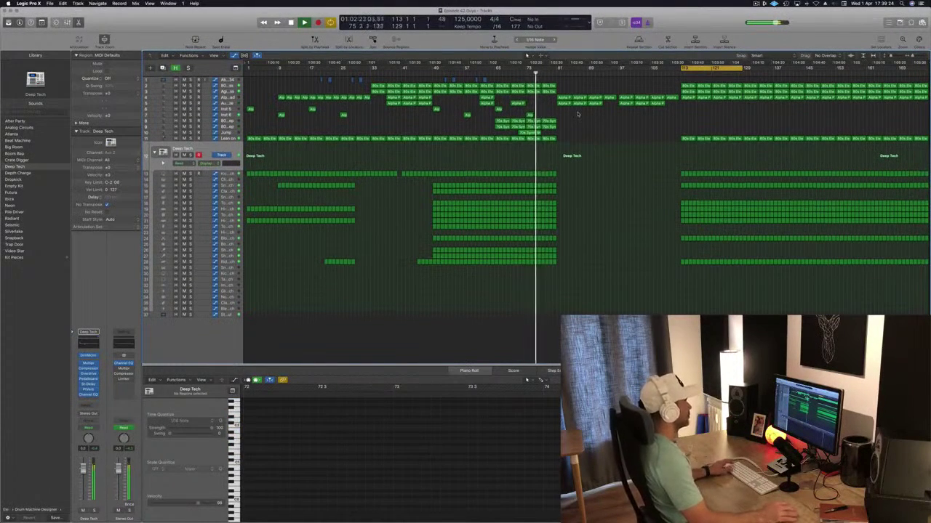
Copy the short Alpha Pad region on track 6 from bar 65 to bar 81 and save the project.
{"action": "left_click", "coordinate": [436, 109]}
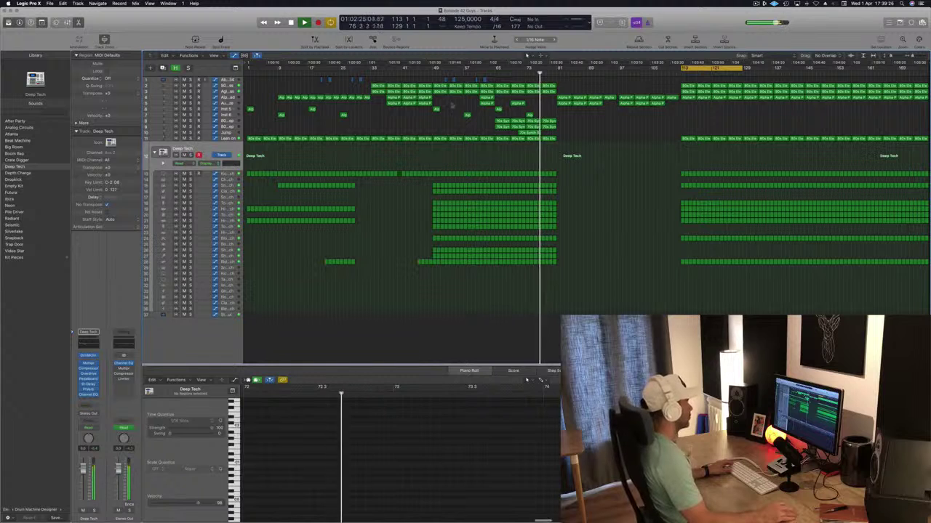
{"action": "left_click", "coordinate": [529, 115]}
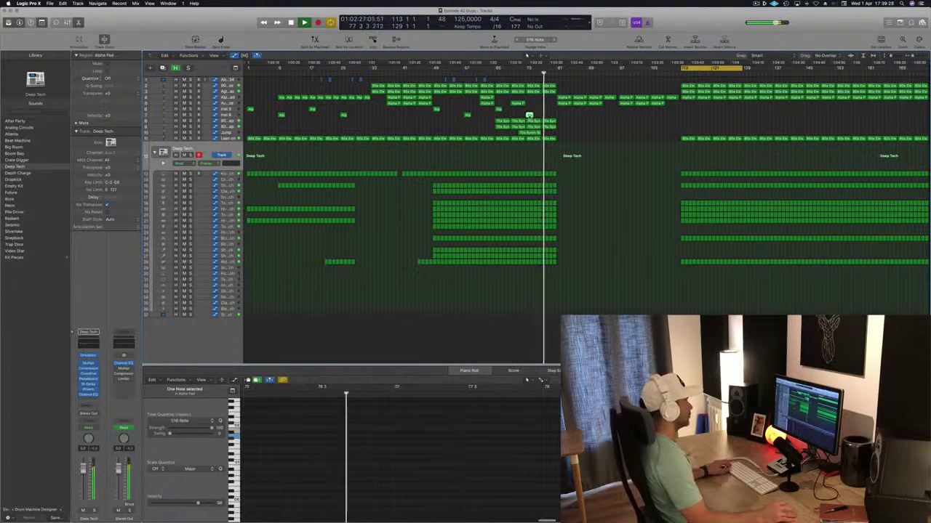
{"action": "left_click", "coordinate": [498, 109]}
{"action": "left_click_drag", "start_coordinate": [499, 109], "coordinate": [561, 109]}
{"action": "left_click", "coordinate": [520, 156]}
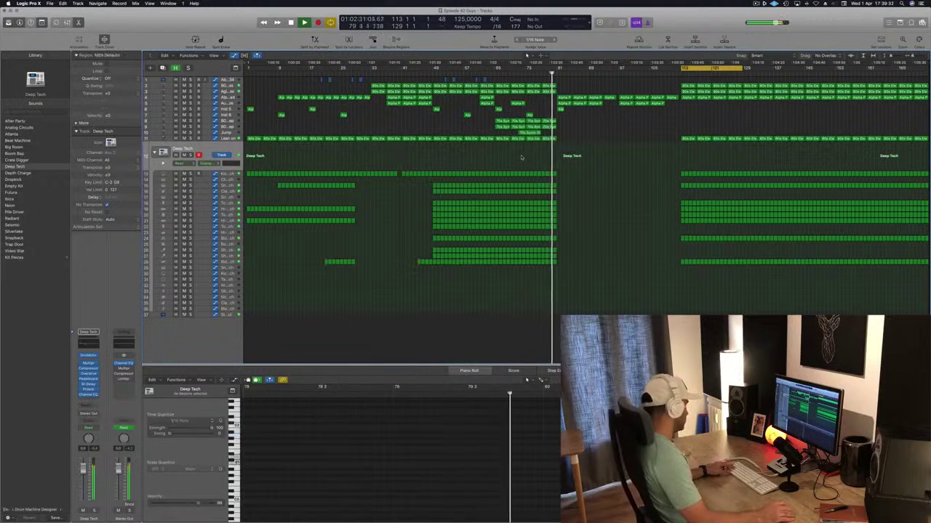
{"action": "key", "text": "z"}
{"action": "key", "text": "super+s"}
{"action": "key", "text": "super+Right"}
{"action": "key", "text": "super+Left"}
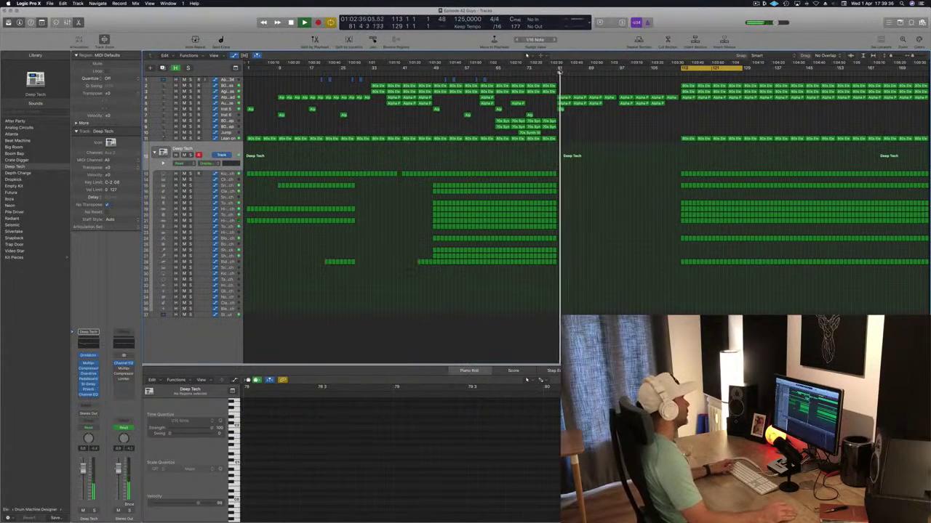
Play from around bar 63 and shape the Lean on filter automation to dip, then rise to a peak at bar 81.
{"action": "left_click", "coordinate": [488, 74]}
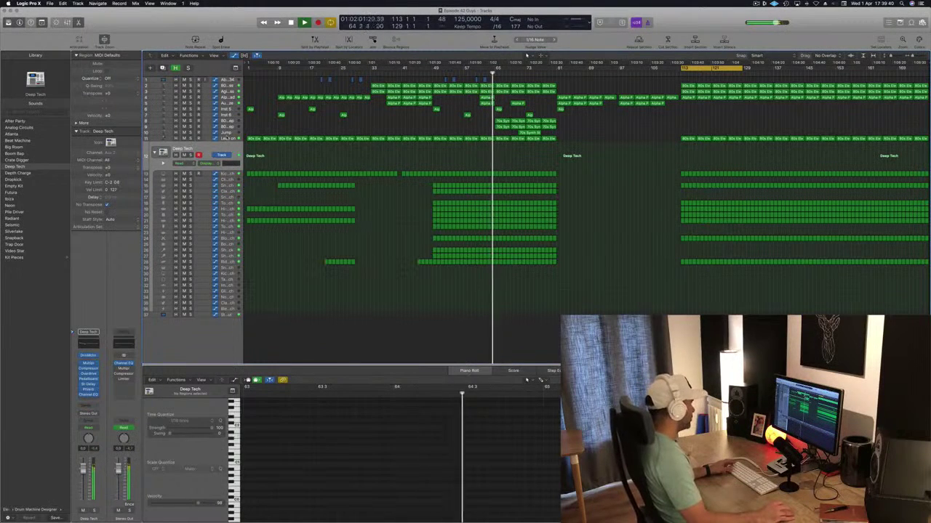
{"action": "key", "text": "Up"}
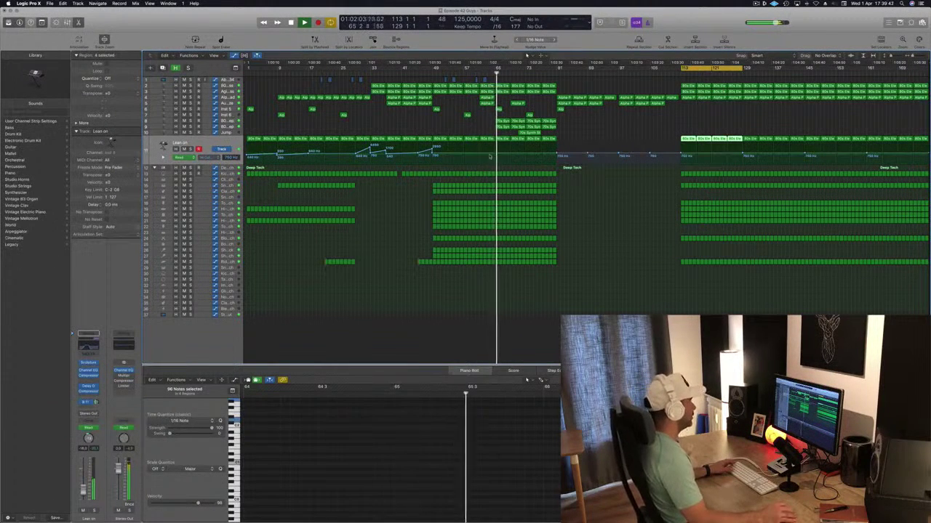
{"action": "left_click", "coordinate": [495, 155]}
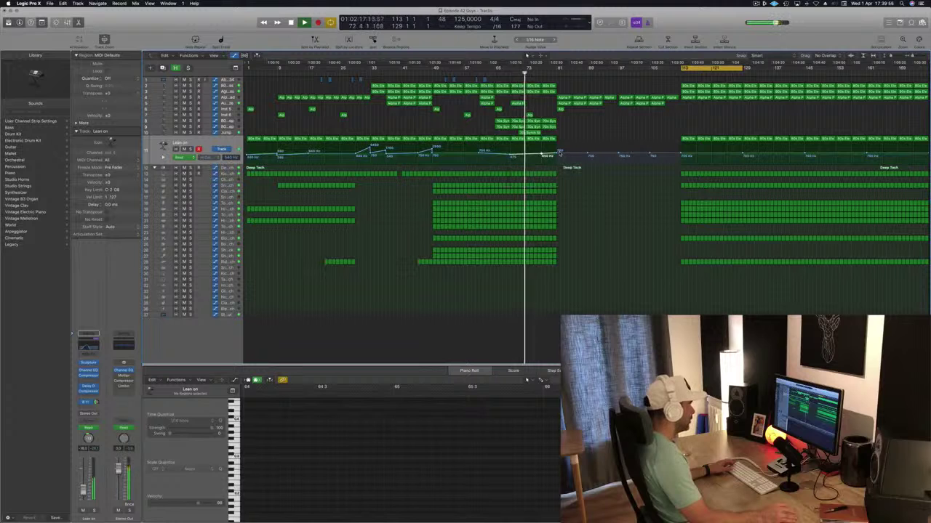
{"action": "left_click_drag", "start_coordinate": [543, 156], "coordinate": [559, 150]}
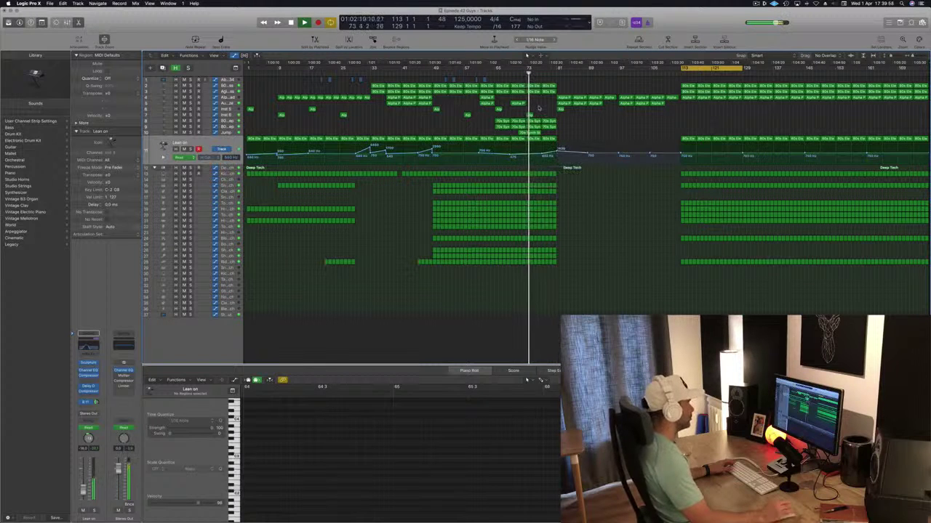
Delete the percussion regions on tracks 20–28 between bars 79 and 81.
{"action": "scroll", "coordinate": [588, 187], "scroll_direction": "right", "scroll_amount": 10}
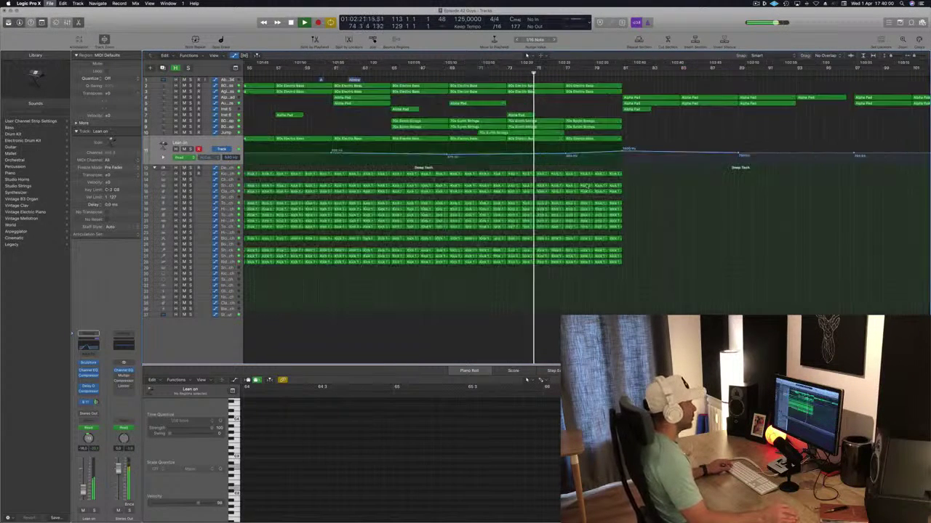
{"action": "scroll", "coordinate": [687, 220], "scroll_direction": "left", "scroll_amount": 3}
{"action": "left_click_drag", "start_coordinate": [703, 216], "coordinate": [639, 269]}
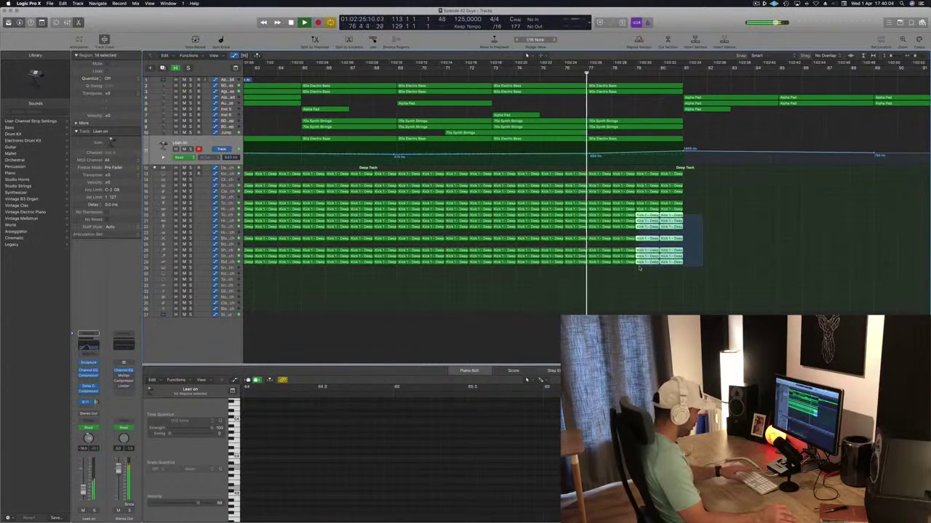
{"action": "key", "text": "Delete"}
{"action": "scroll", "coordinate": [665, 217], "scroll_direction": "down", "scroll_amount": 8}
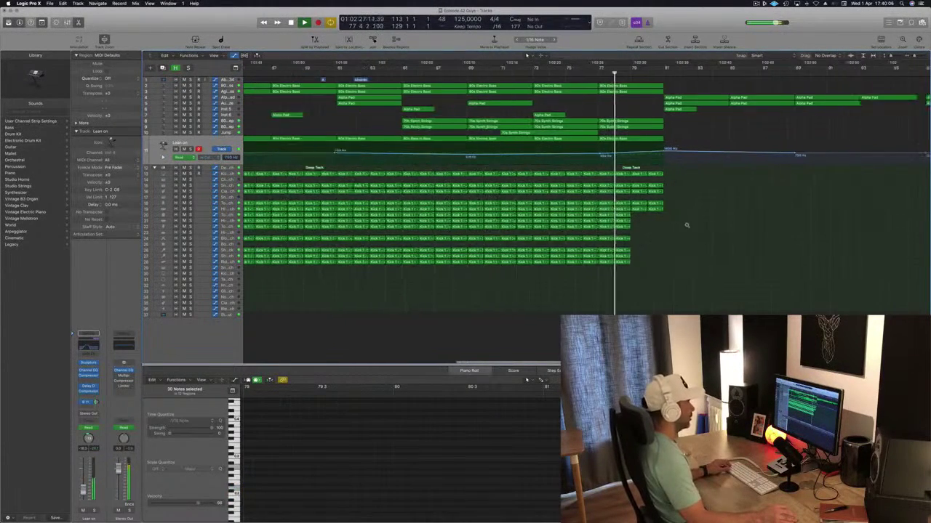
{"action": "scroll", "coordinate": [686, 226], "scroll_direction": "down", "scroll_amount": 2}
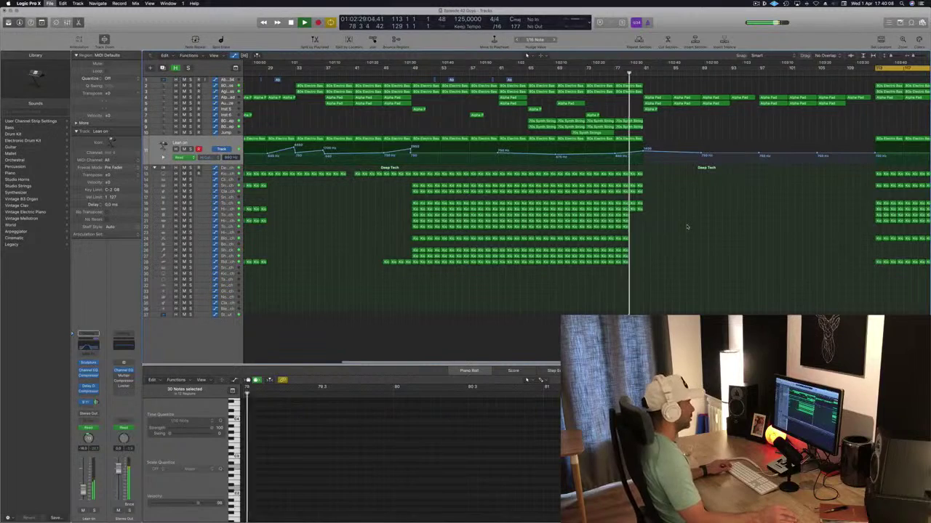
{"action": "scroll", "coordinate": [686, 226], "scroll_direction": "up", "scroll_amount": 3}
{"action": "scroll", "coordinate": [686, 226], "scroll_direction": "down", "scroll_amount": 4}
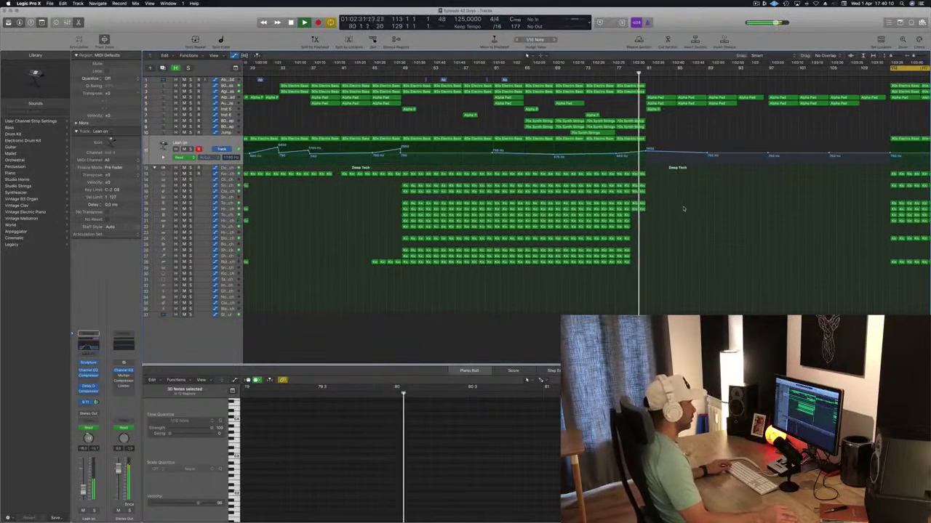
{"action": "scroll", "coordinate": [685, 204], "scroll_direction": "down", "scroll_amount": 1}
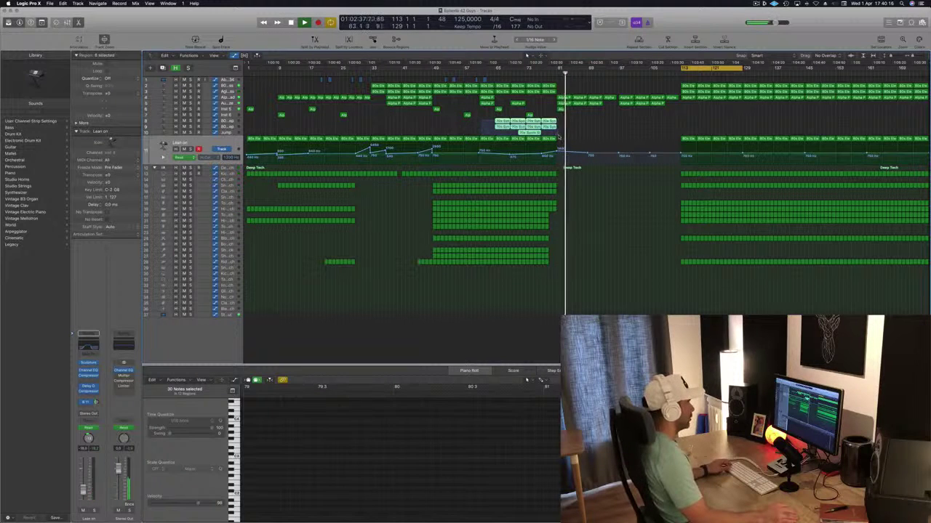
Copy the 70s Synth Strings regions on tracks 8–10 from bars 65–81 to bar 81 and play back from bar 64.
{"action": "left_click_drag", "start_coordinate": [558, 137], "coordinate": [558, 136]}
{"action": "left_click_drag", "start_coordinate": [503, 118], "coordinate": [567, 128]}
{"action": "key", "text": "space"}
{"action": "left_click", "coordinate": [492, 72]}
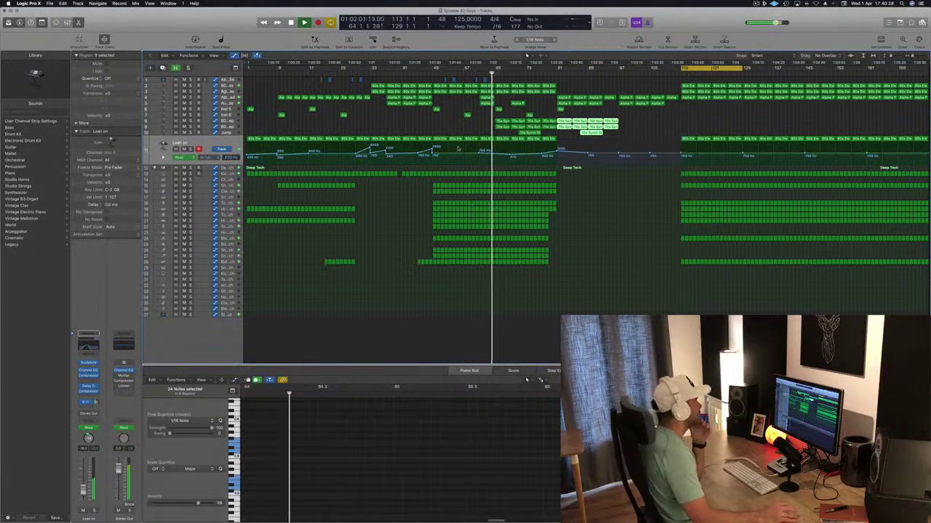
{"action": "left_click", "coordinate": [454, 127]}
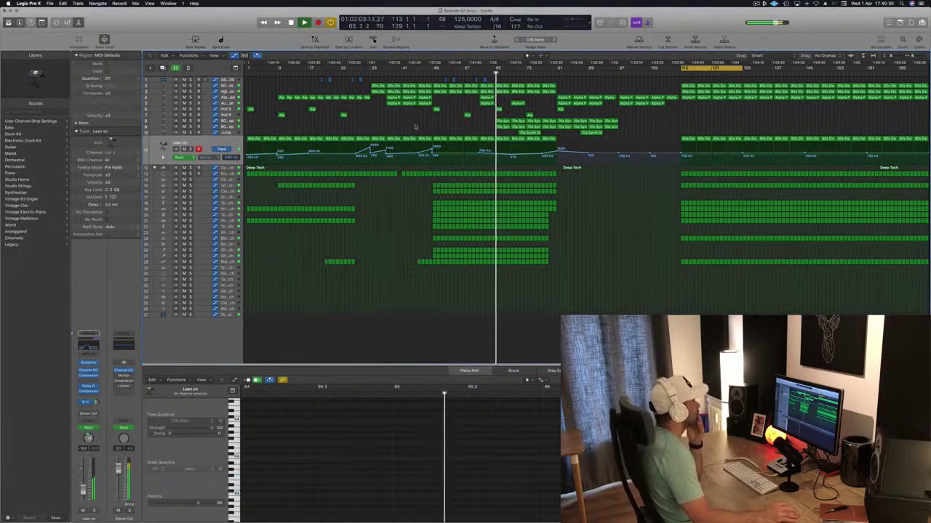
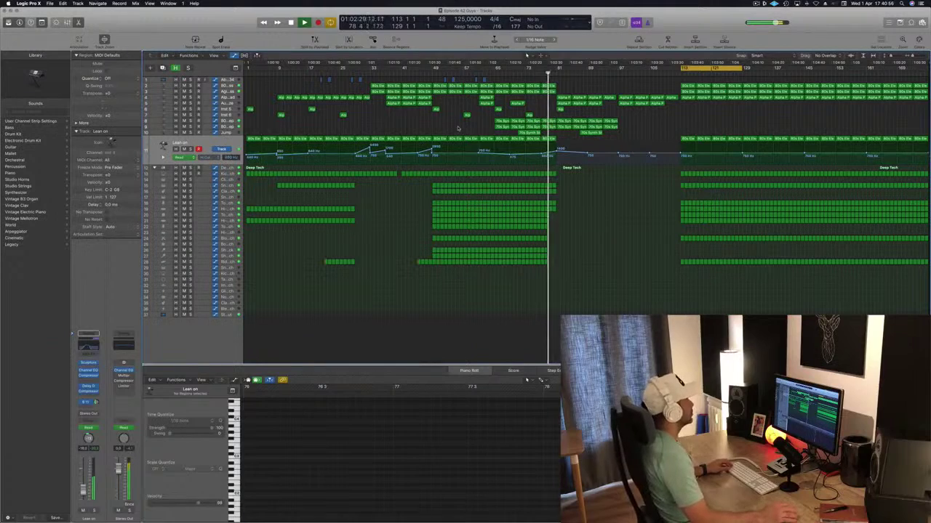
Copy the four Lean on 80s Electro regions with their automation from bars 65–81 to bar 97.
{"action": "scroll", "coordinate": [458, 129], "scroll_direction": "right", "scroll_amount": 5}
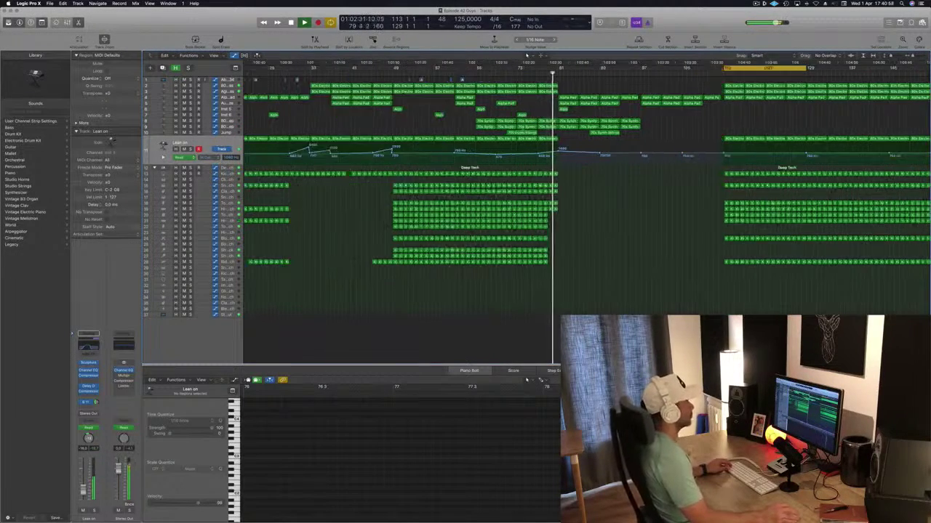
{"action": "scroll", "coordinate": [602, 131], "scroll_direction": "left", "scroll_amount": 5}
{"action": "scroll", "coordinate": [602, 131], "scroll_direction": "left", "scroll_amount": 1}
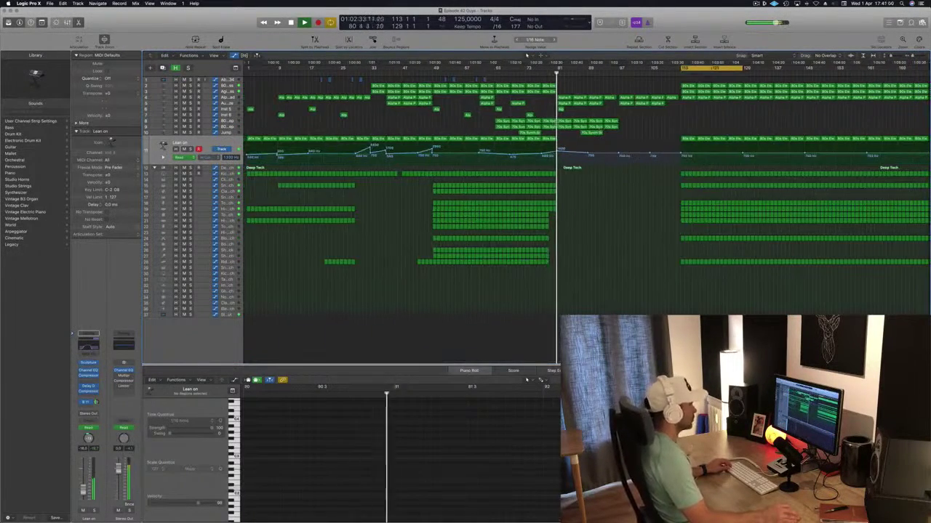
{"action": "scroll", "coordinate": [554, 123], "scroll_direction": "right", "scroll_amount": 3}
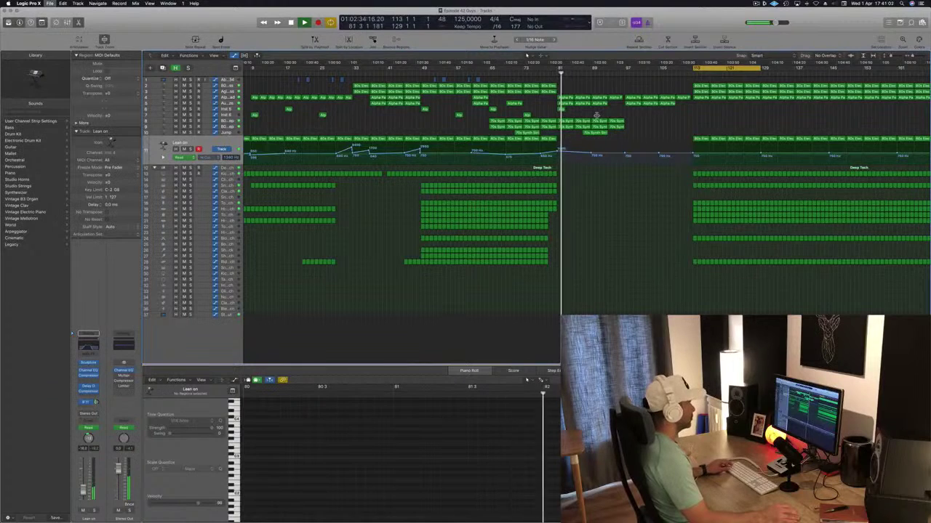
{"action": "scroll", "coordinate": [597, 116], "scroll_direction": "up", "scroll_amount": 2}
{"action": "scroll", "coordinate": [596, 117], "scroll_direction": "down", "scroll_amount": 2}
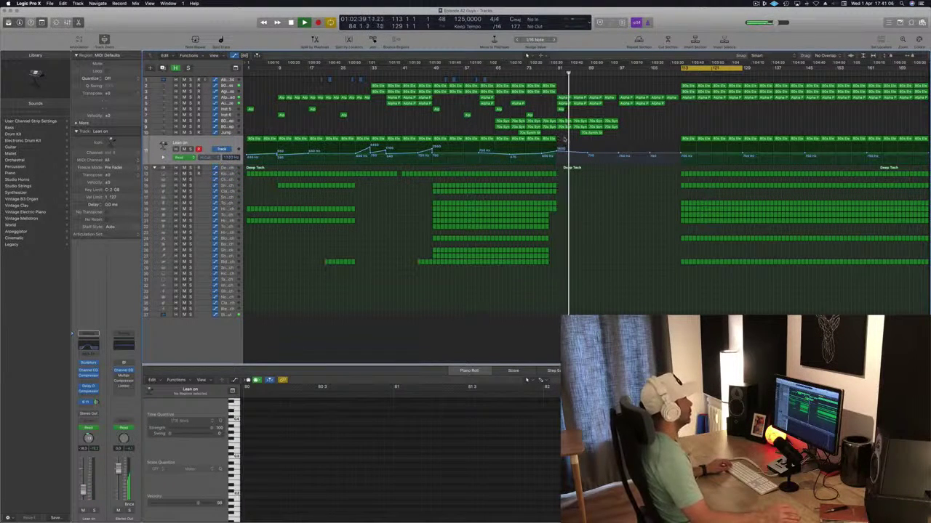
{"action": "left_click_drag", "start_coordinate": [496, 143], "coordinate": [626, 141]}
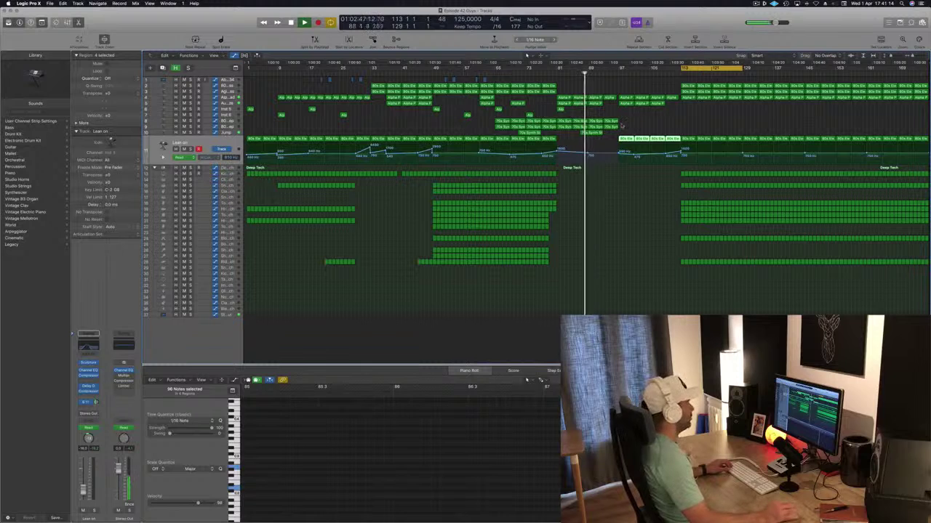
Copy the 70s Synth Strings regions from bars 81–97 to bar 113.
{"action": "left_click_drag", "start_coordinate": [623, 118], "coordinate": [689, 127]}
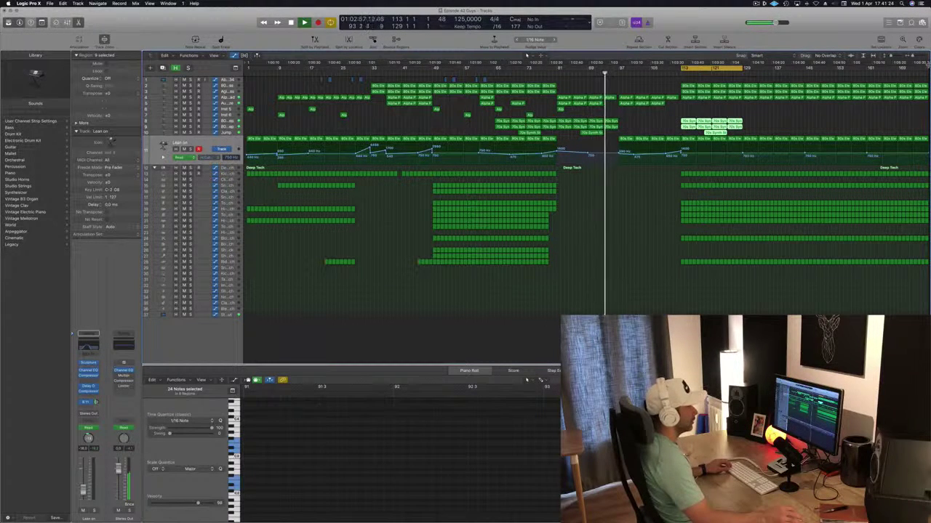
{"action": "scroll", "coordinate": [452, 344], "scroll_direction": "right", "scroll_amount": 3}
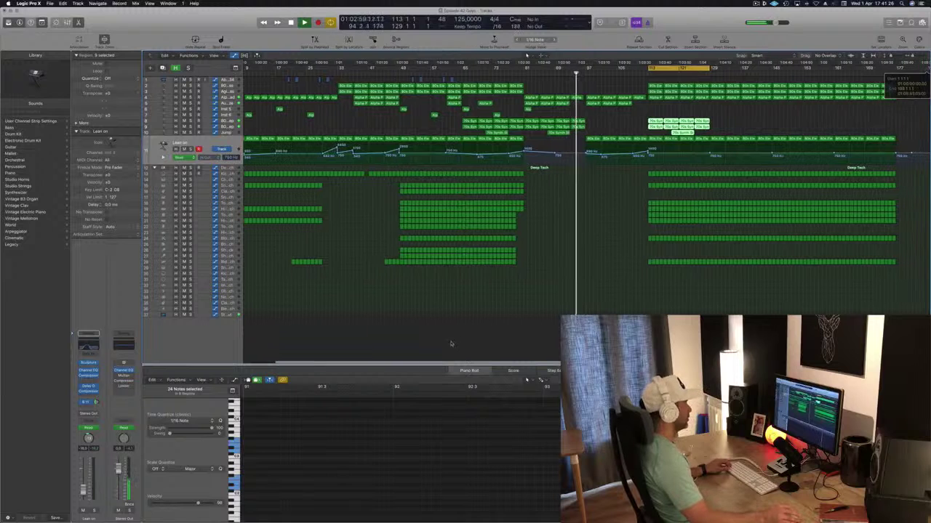
{"action": "left_click", "coordinate": [509, 318]}
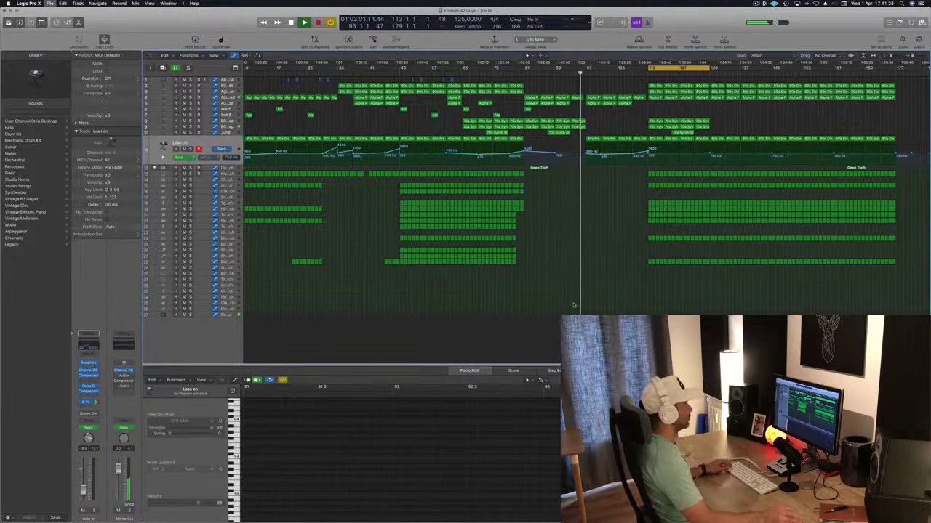
Copy the percussion regions on tracks 16, 22, 26 and 27 from the section starting at bar 49 to bar 113.
{"action": "key", "text": "super+Down"}
{"action": "left_click_drag", "start_coordinate": [535, 198], "coordinate": [649, 199]}
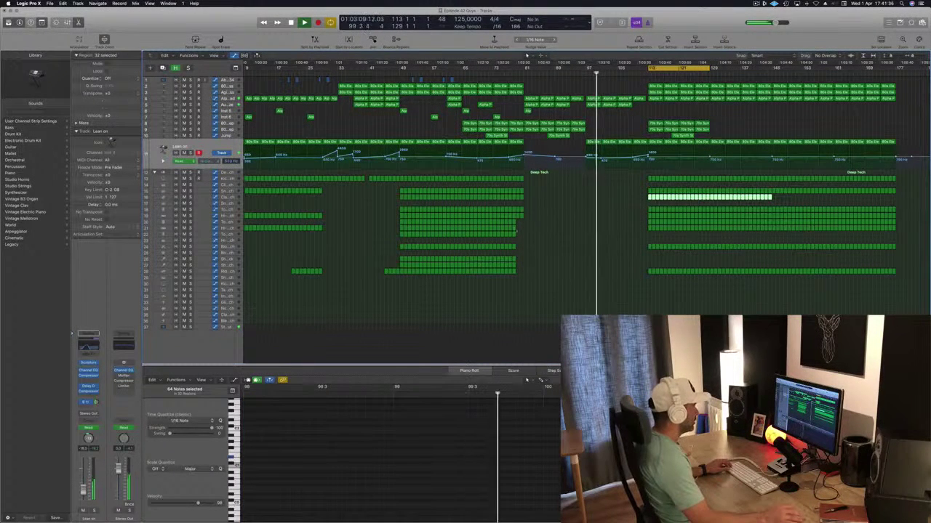
{"action": "left_click_drag", "start_coordinate": [529, 237], "coordinate": [650, 235]}
{"action": "left_click_drag", "start_coordinate": [559, 255], "coordinate": [658, 259]}
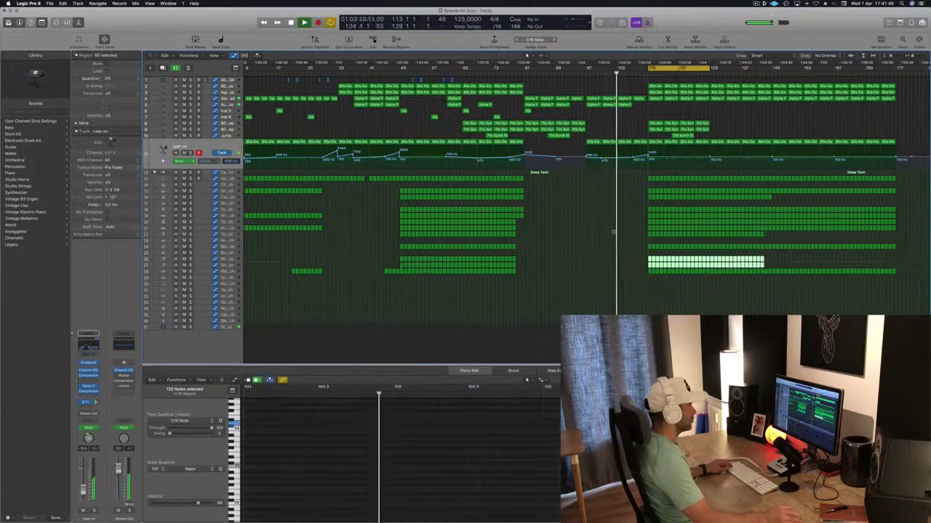
Replay the build-up from bar 97 and briefly solo the Aurora Haze track to check its sound.
{"action": "scroll", "coordinate": [625, 208], "scroll_direction": "up", "scroll_amount": 5}
{"action": "scroll", "coordinate": [574, 99], "scroll_direction": "down", "scroll_amount": 5}
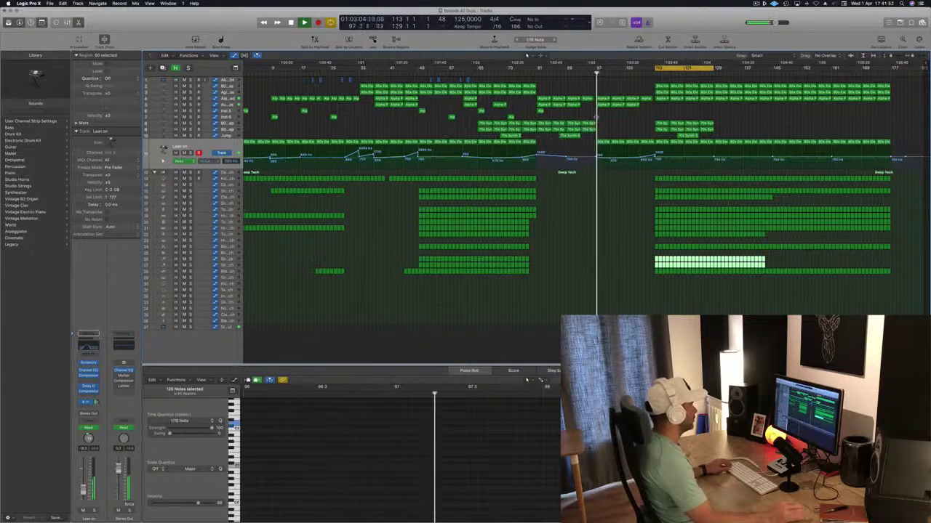
{"action": "left_click", "coordinate": [225, 105]}
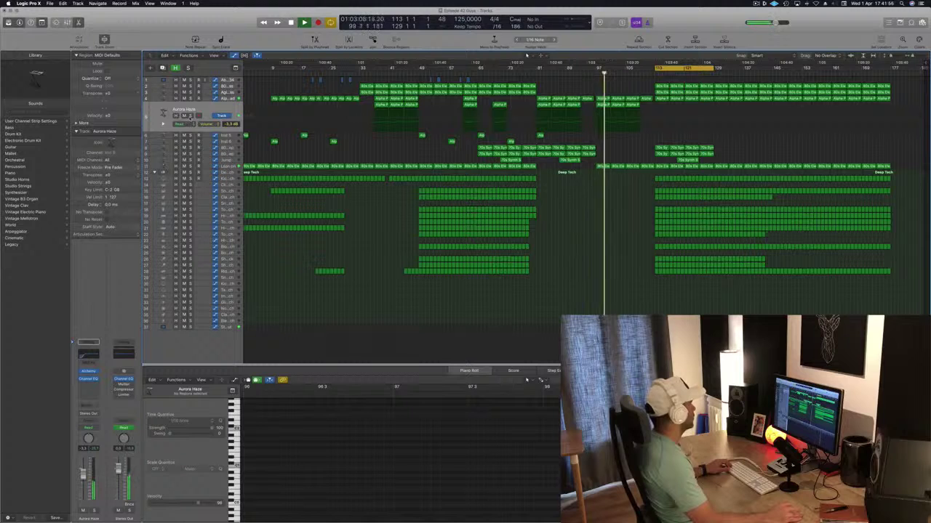
{"action": "left_click", "coordinate": [191, 116]}
{"action": "left_click", "coordinate": [190, 116]}
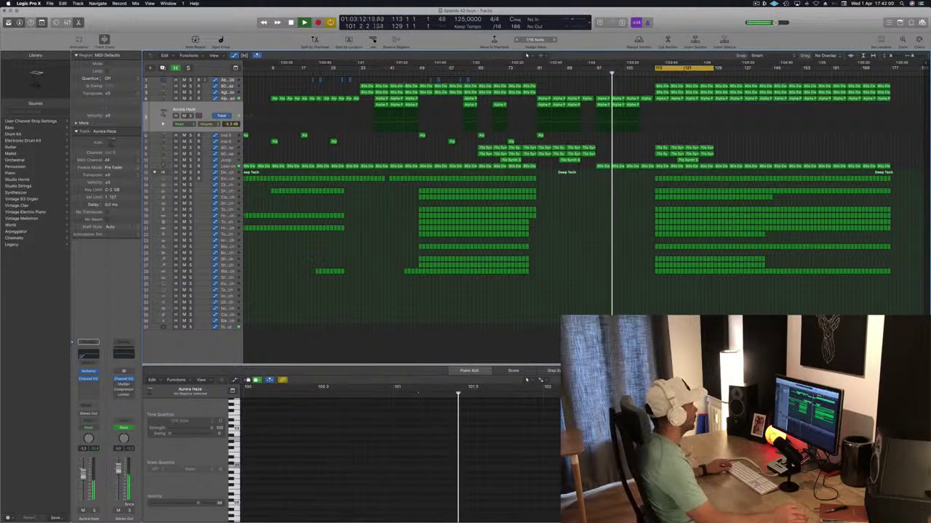
Extend the bass parts on tracks 2 and 3 back to bar 109 with an 80s Electro Bass region on each.
{"action": "scroll", "coordinate": [652, 86], "scroll_direction": "up", "scroll_amount": 1}
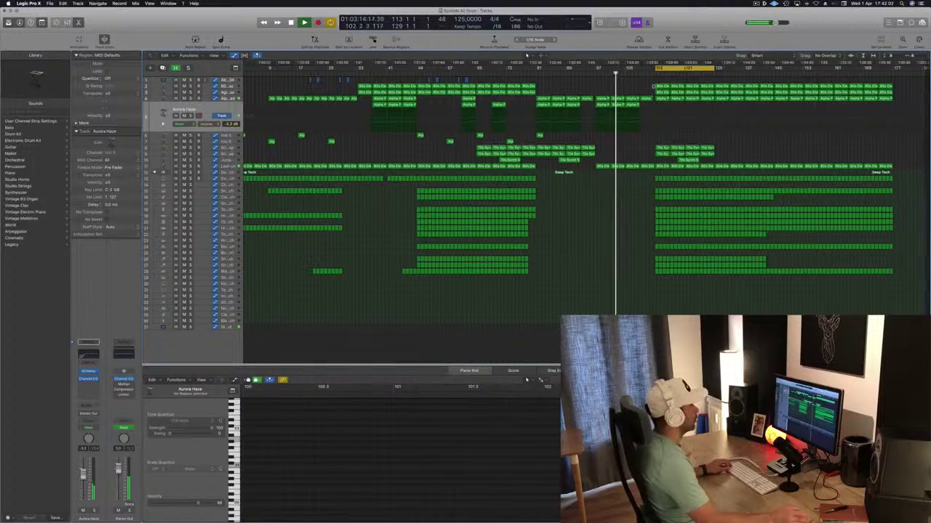
{"action": "scroll", "coordinate": [652, 85], "scroll_direction": "up", "scroll_amount": 1}
{"action": "mouse_move", "coordinate": [659, 87]}
{"action": "left_mouse_down"}
{"action": "mouse_move", "coordinate": [670, 93]}
{"action": "mouse_move", "coordinate": [652, 87]}
{"action": "left_mouse_up"}
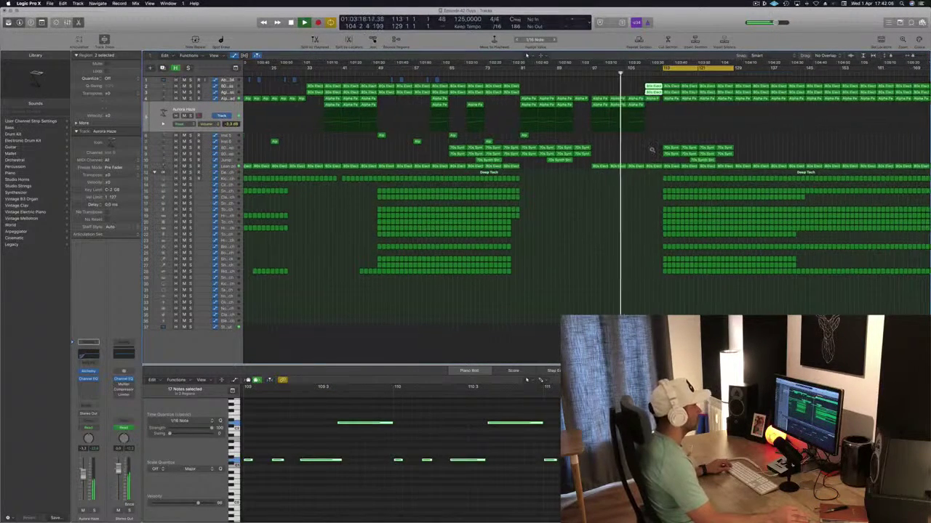
{"action": "scroll", "coordinate": [653, 150], "scroll_direction": "up", "scroll_amount": 1}
{"action": "scroll", "coordinate": [652, 150], "scroll_direction": "down", "scroll_amount": 2}
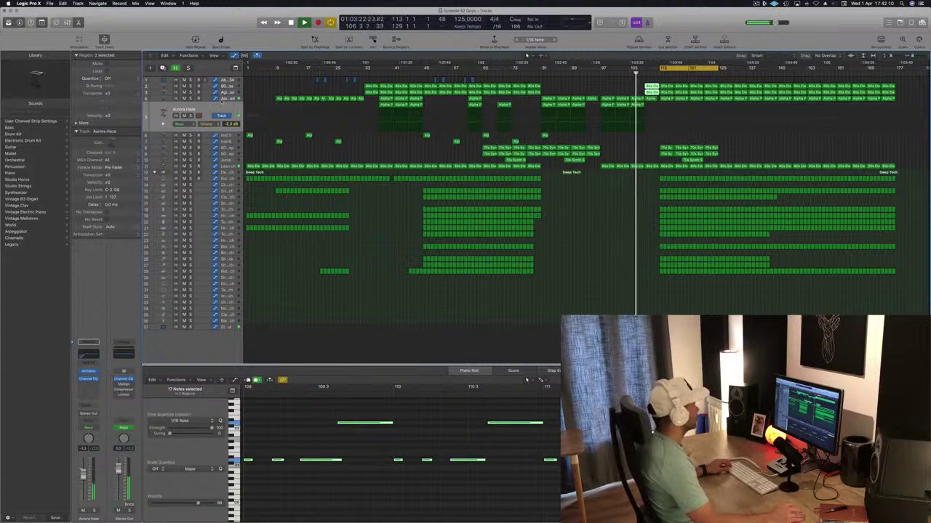
Show the Alpha Pad track's automation leading into bar 113 and save the project.
{"action": "left_click", "coordinate": [222, 99]}
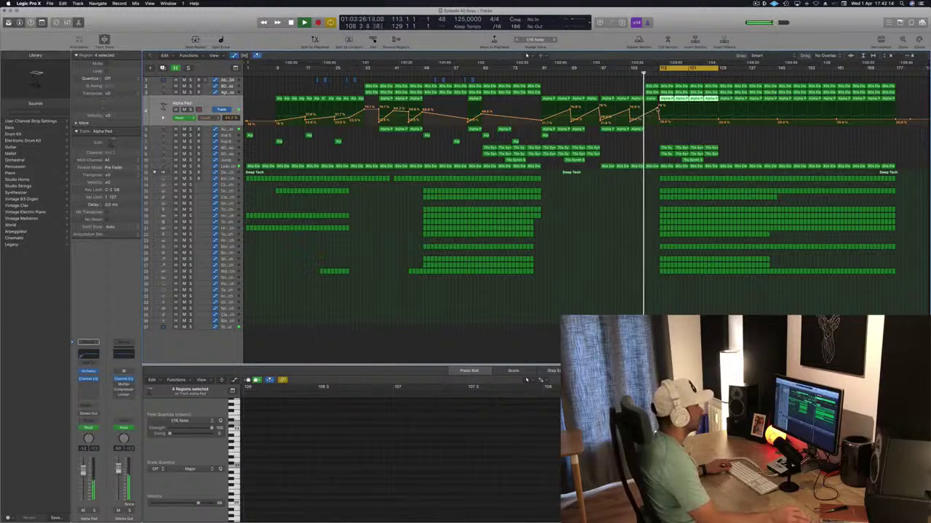
{"action": "scroll", "coordinate": [650, 113], "scroll_direction": "up", "scroll_amount": 2}
{"action": "key", "text": "super+s"}
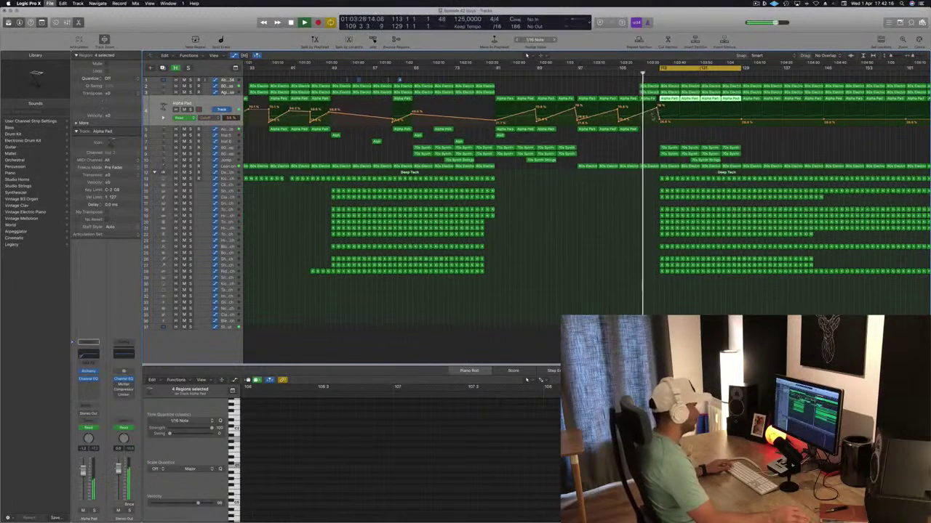
Delete the bass region at bar 109 on track 3, keeping the one on track 2.
{"action": "key", "text": "super+Left"}
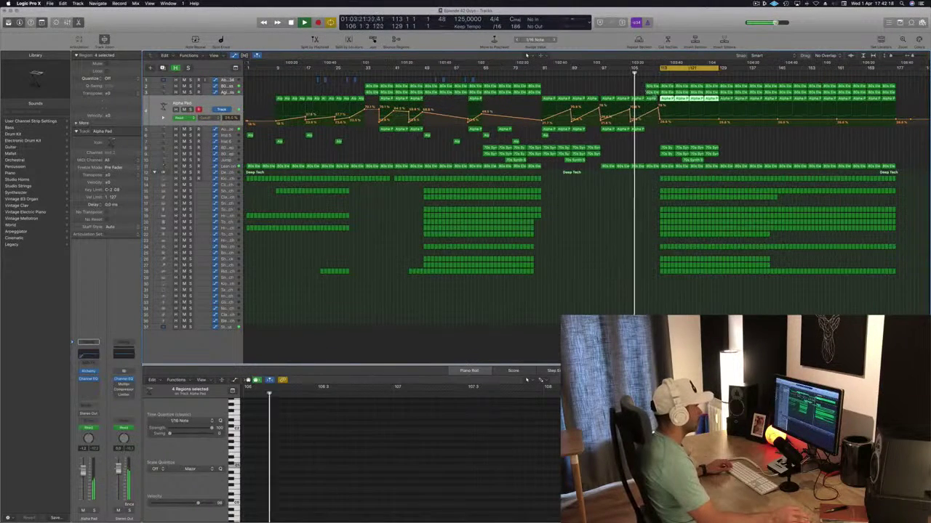
{"action": "left_click", "coordinate": [653, 93]}
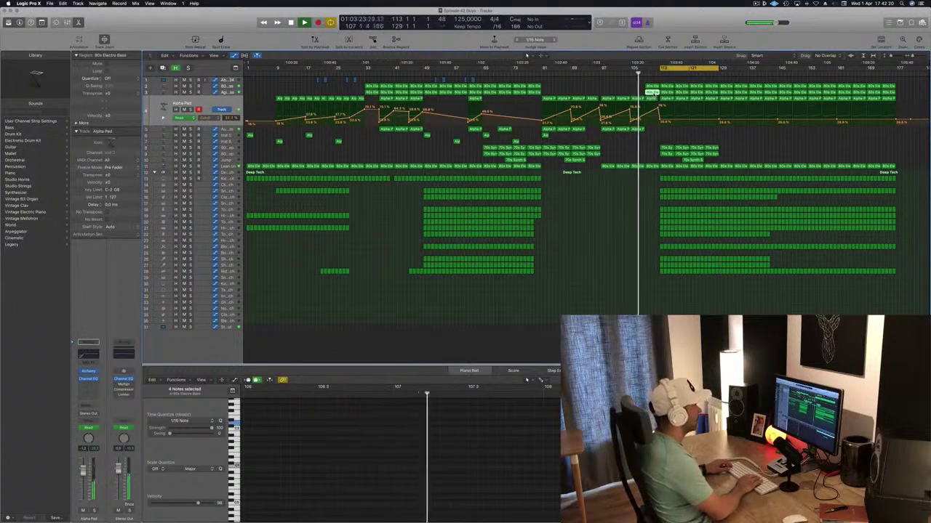
{"action": "key", "text": "Delete"}
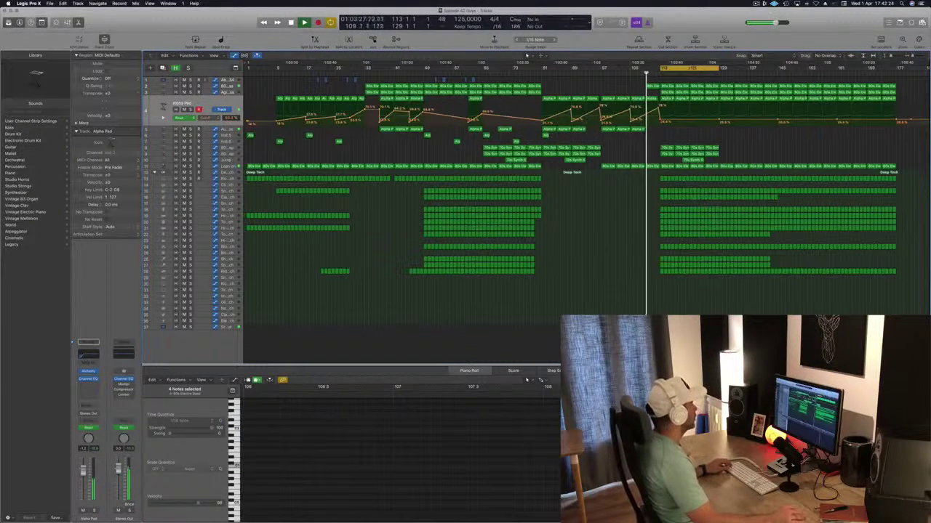
Show the Lean on track's automation and inspect it around bar 113 while the transition plays.
{"action": "left_click", "coordinate": [231, 168]}
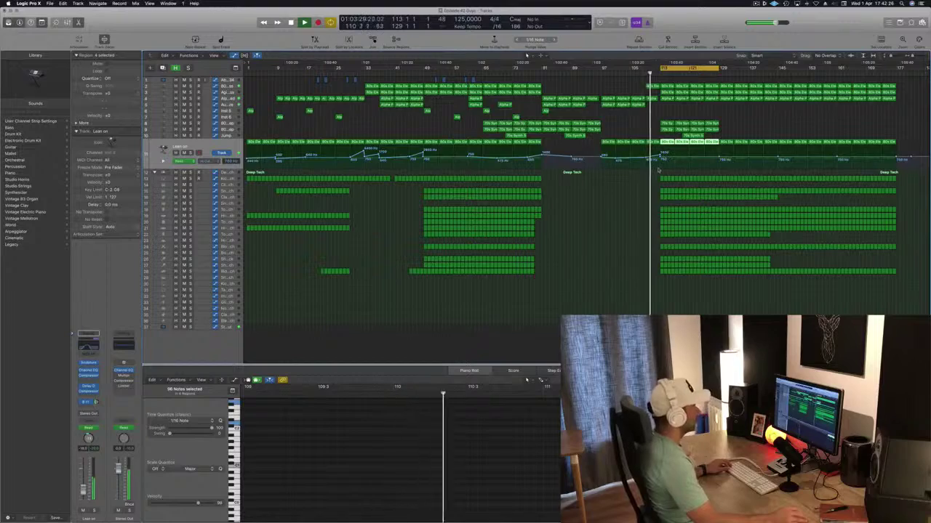
{"action": "scroll", "coordinate": [681, 166], "scroll_direction": "up", "scroll_amount": 3}
{"action": "scroll", "coordinate": [681, 166], "scroll_direction": "up", "scroll_amount": 5}
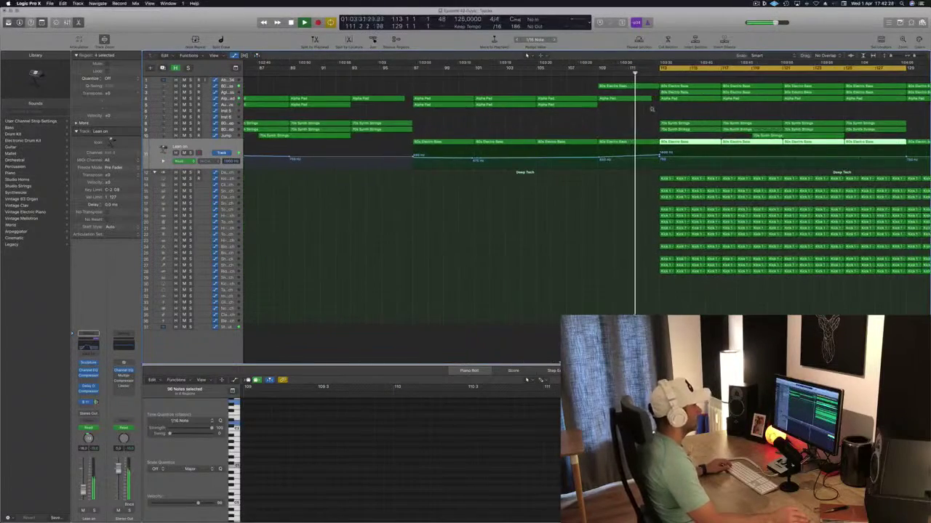
{"action": "scroll", "coordinate": [647, 119], "scroll_direction": "down", "scroll_amount": 5}
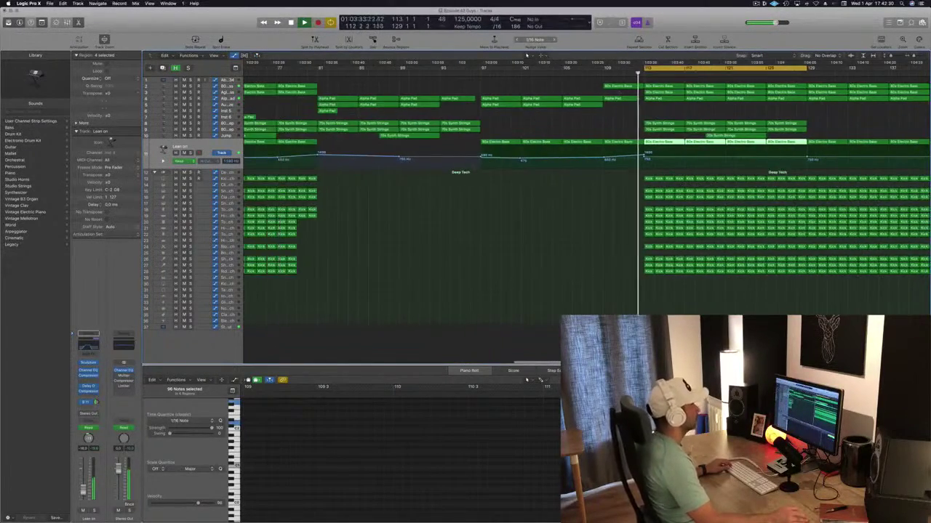
{"action": "scroll", "coordinate": [628, 120], "scroll_direction": "down", "scroll_amount": 5}
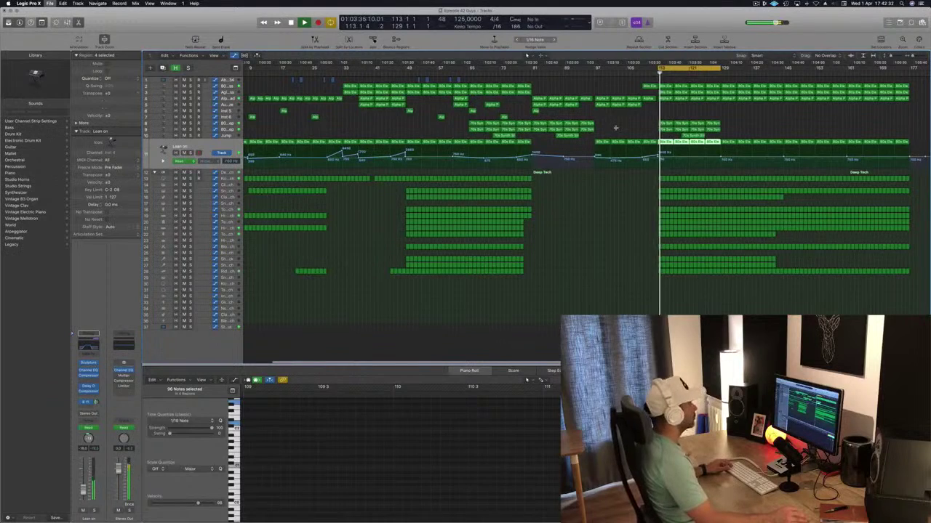
{"action": "scroll", "coordinate": [623, 128], "scroll_direction": "up", "scroll_amount": 1}
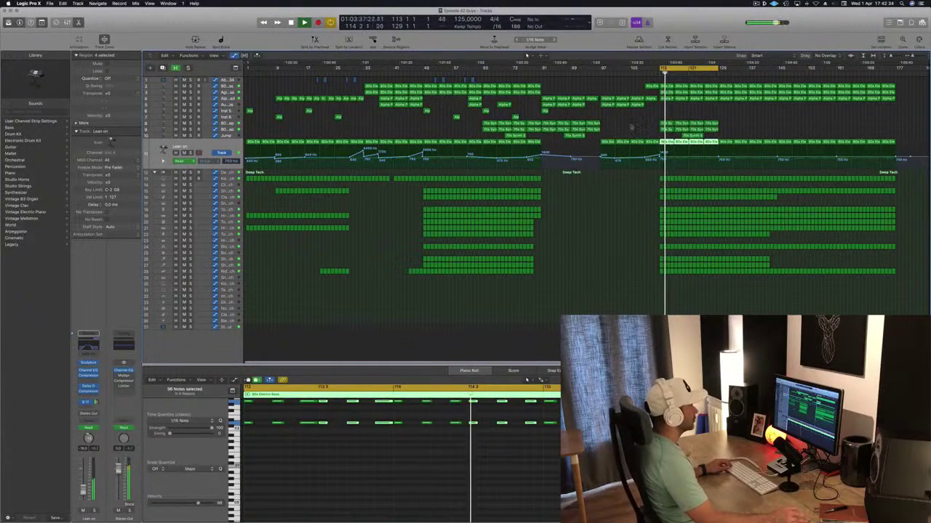
{"action": "left_click", "coordinate": [631, 127]}
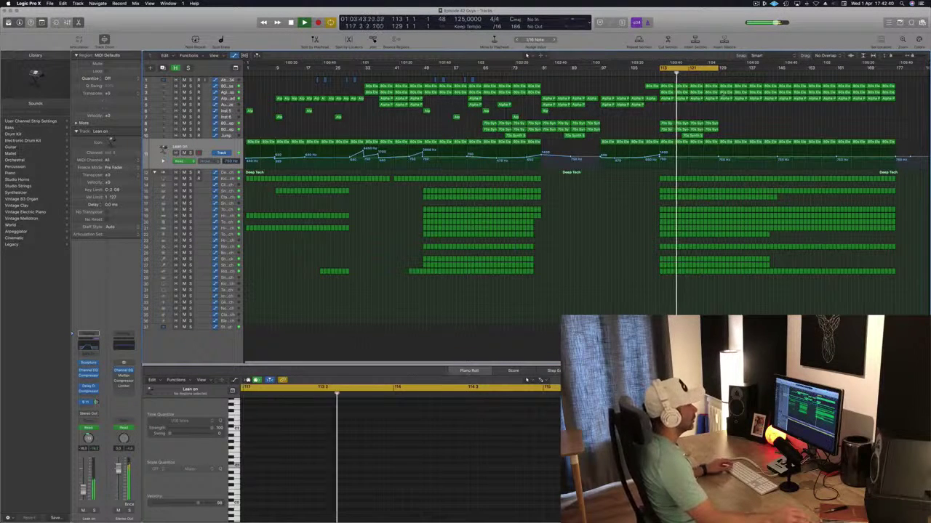
Move the cycle range to bars 129–145 and delete the bass regions on tracks 2 and 3 from bar 145 onward.
{"action": "left_click_drag", "start_coordinate": [702, 68], "coordinate": [760, 71]}
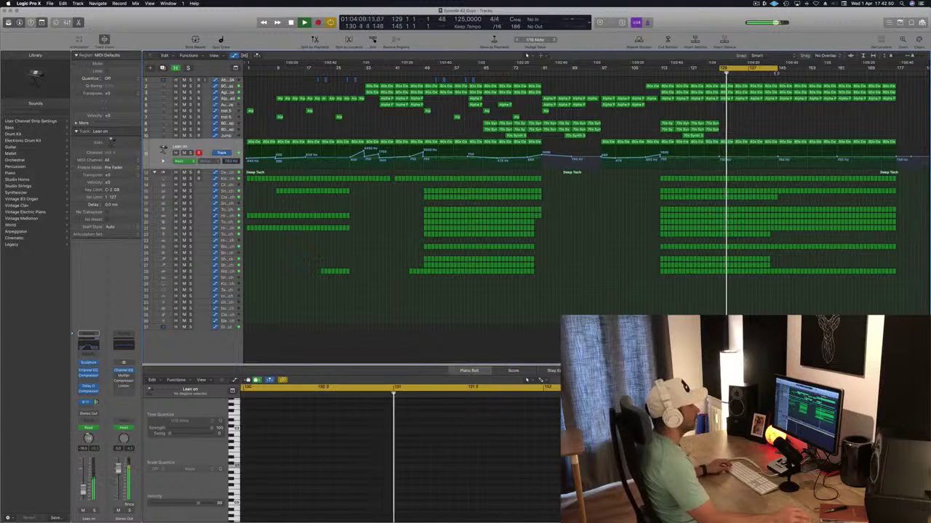
{"action": "left_click_drag", "start_coordinate": [778, 78], "coordinate": [835, 95]}
{"action": "key", "text": "BackSpace"}
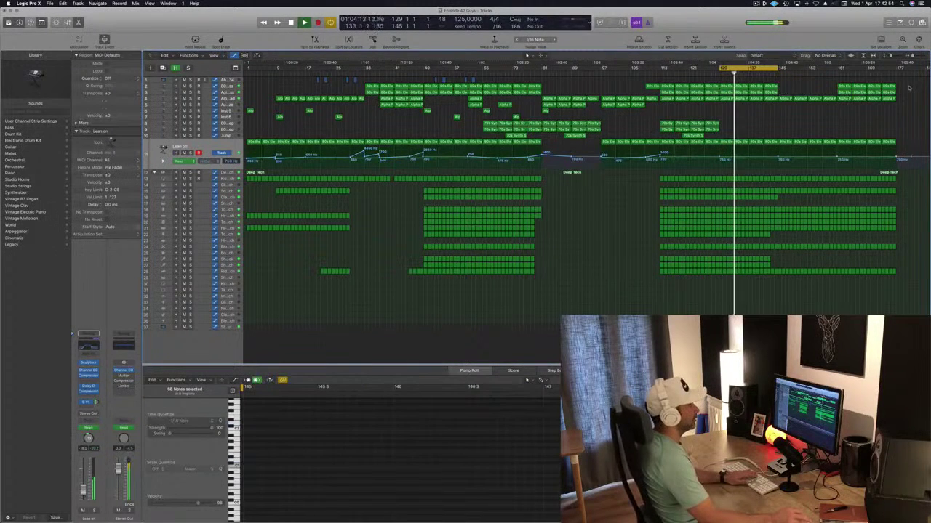
{"action": "key", "text": "Delete"}
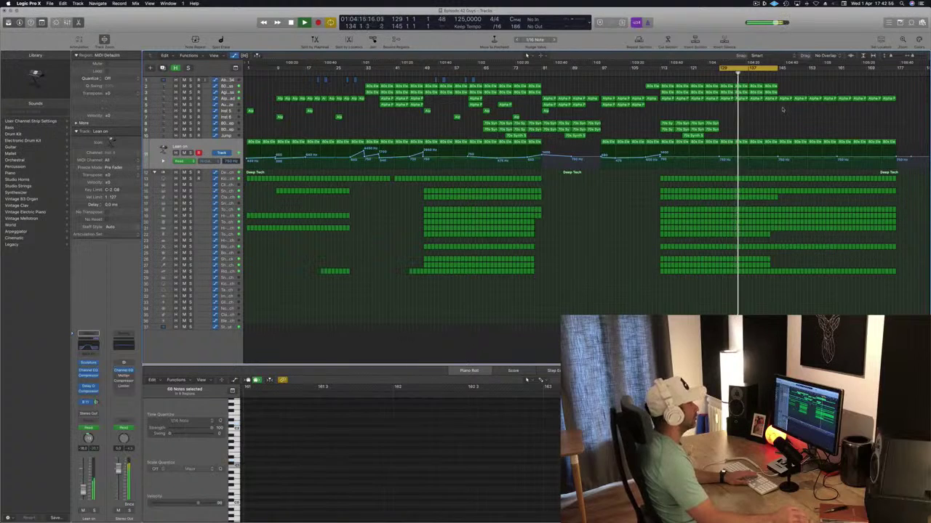
Shape the Alpha Pad automation after bar 113 with a raised point at bar 129 and a lower point near bar 121.
{"action": "left_click", "coordinate": [227, 100]}
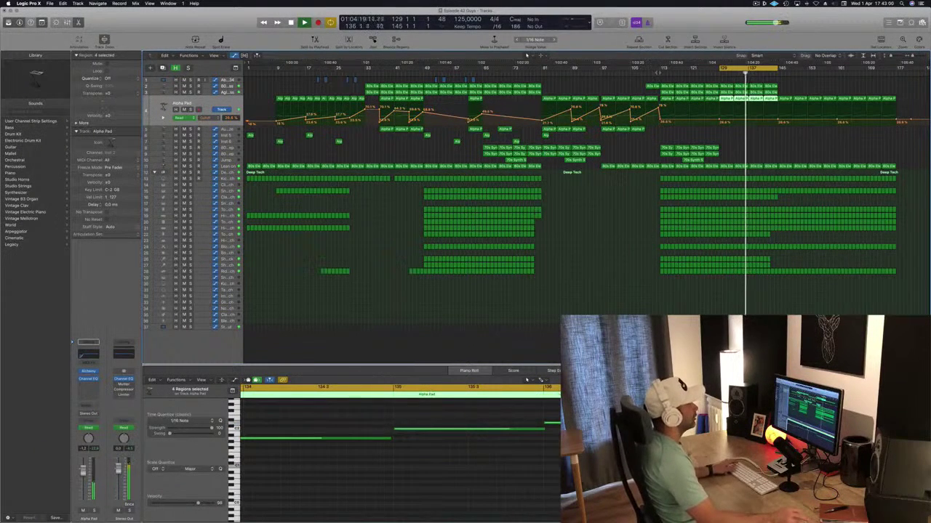
{"action": "left_click", "coordinate": [659, 73]}
{"action": "left_click_drag", "start_coordinate": [718, 122], "coordinate": [718, 116]}
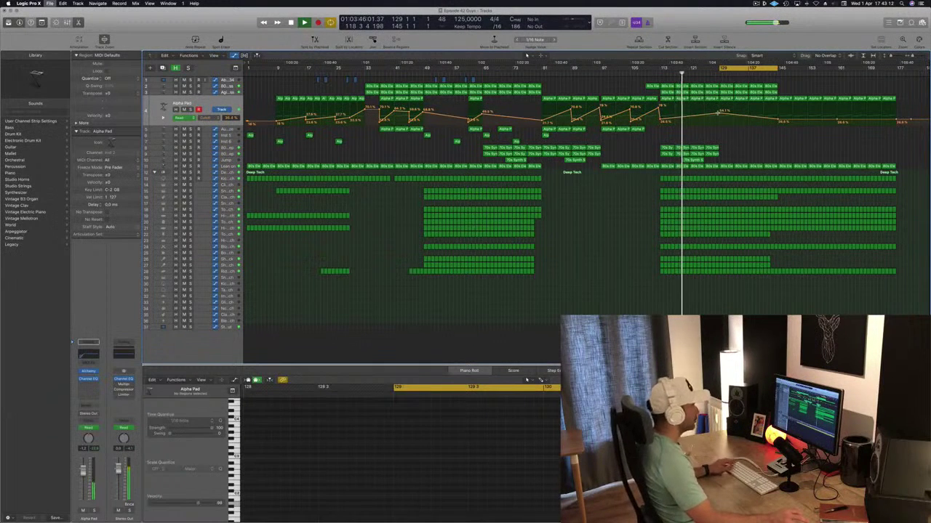
{"action": "key", "text": "super+Right"}
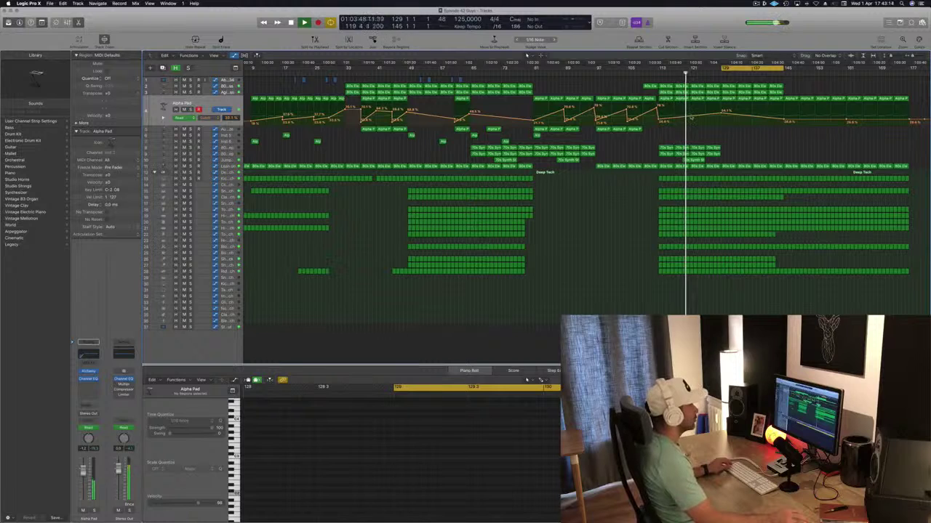
{"action": "left_click_drag", "start_coordinate": [689, 118], "coordinate": [690, 119]}
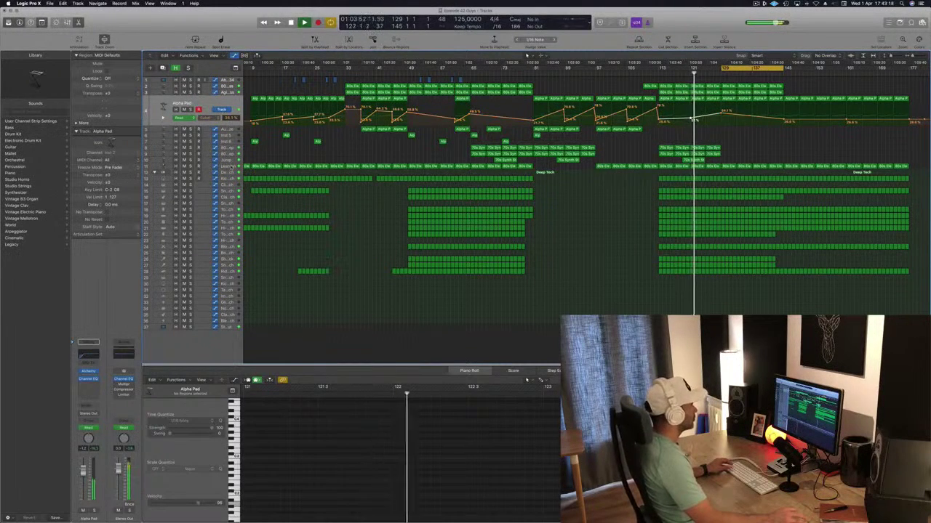
Show the Lean on track's automation and replay the arrangement from just before bar 113.
{"action": "left_click", "coordinate": [231, 167]}
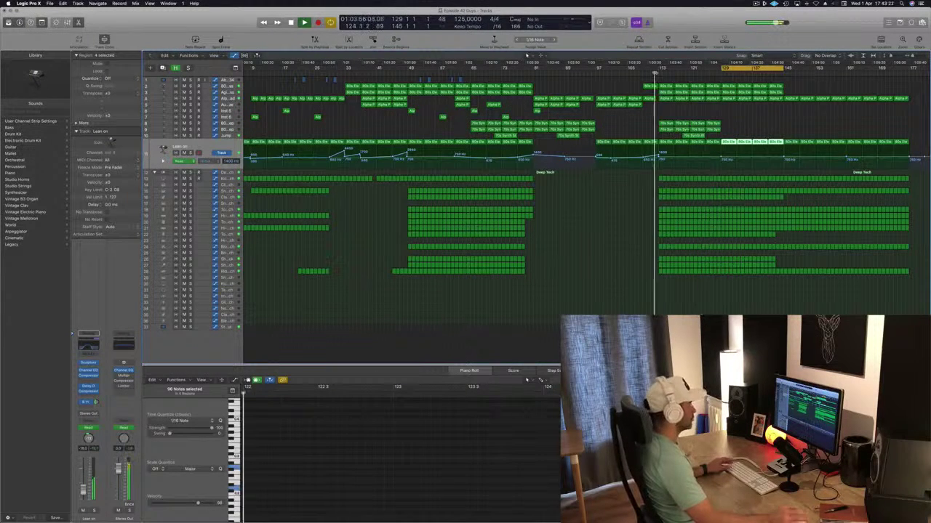
{"action": "left_click", "coordinate": [607, 213], "text": "ctrl+alt"}
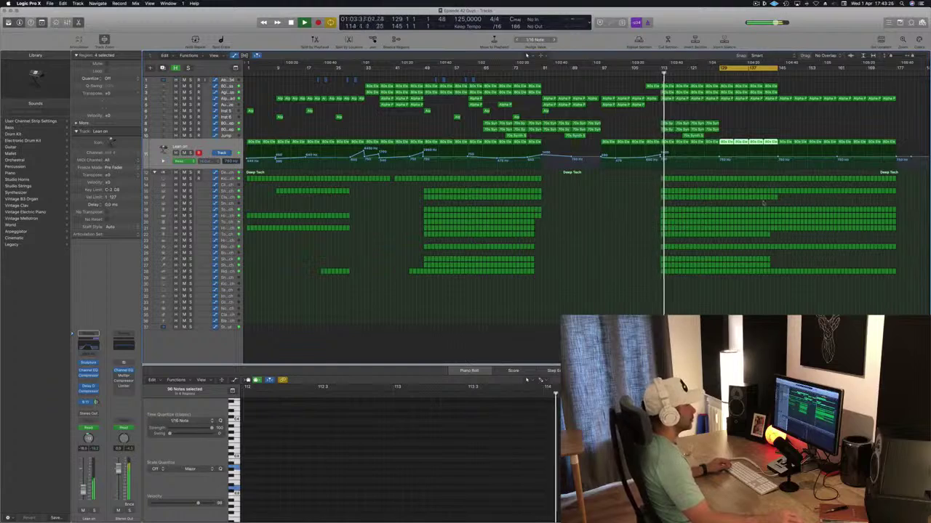
{"action": "key", "text": "super+Right"}
{"action": "key", "text": "super+Right"}
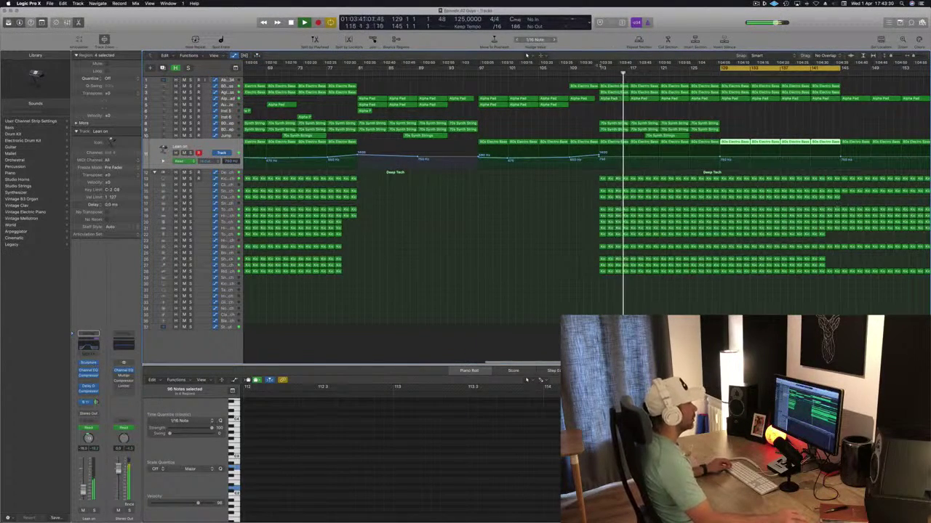
{"action": "left_click", "coordinate": [592, 73]}
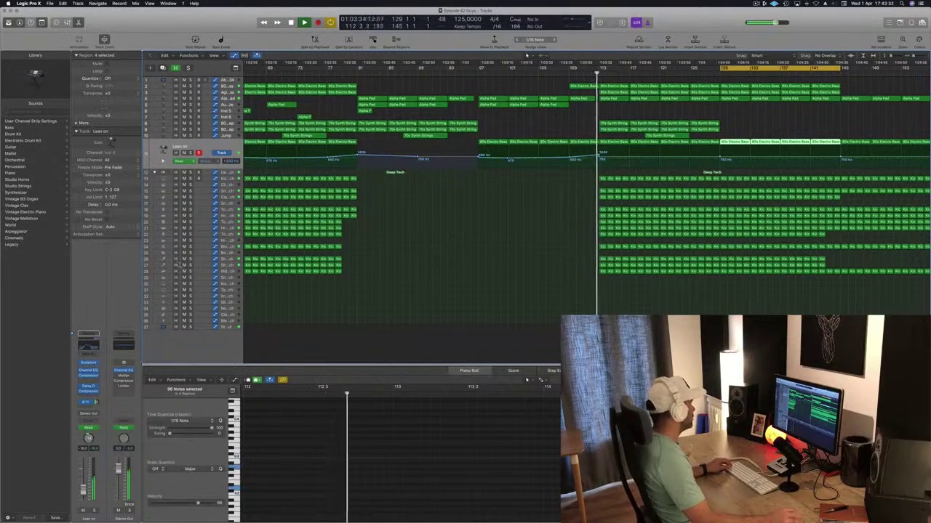
Delete the Tom Low - Deep Tech regions and the percussion regions on tracks 26 and 27 from bar 113 through bar 121.
{"action": "left_click", "coordinate": [226, 247]}
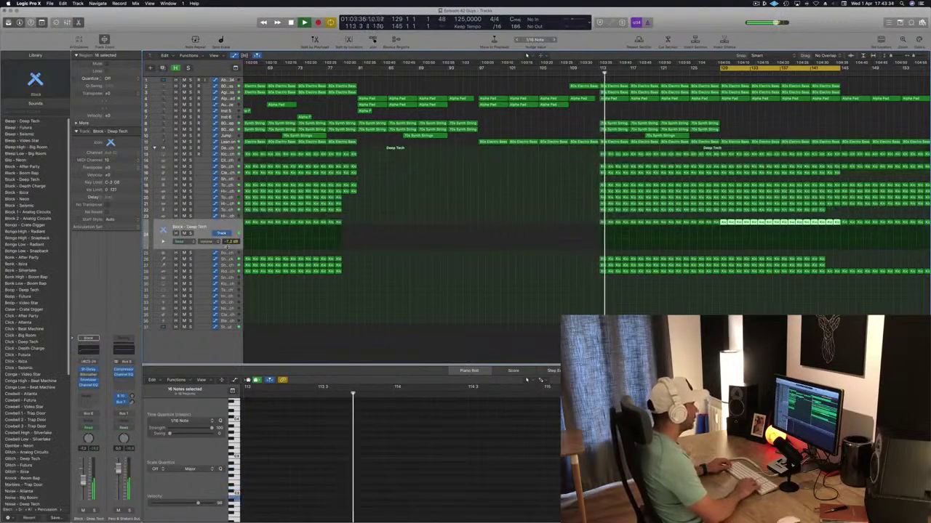
{"action": "key", "text": "Up"}
{"action": "key", "text": "Up"}
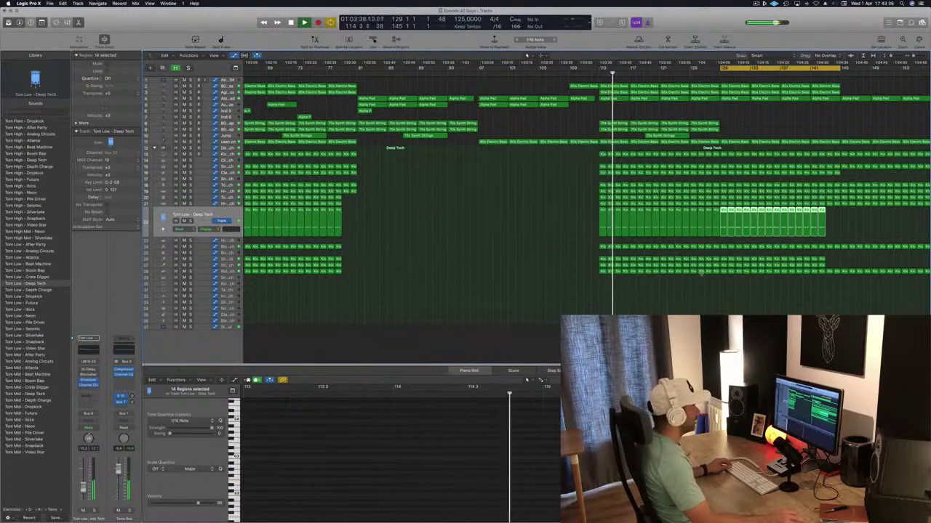
{"action": "left_click_drag", "start_coordinate": [570, 227], "coordinate": [589, 225]}
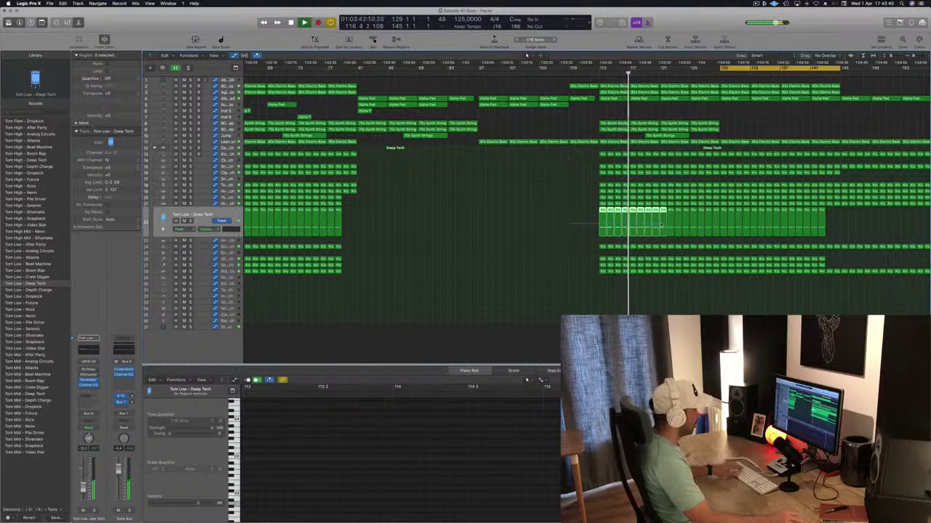
{"action": "key", "text": "Delete"}
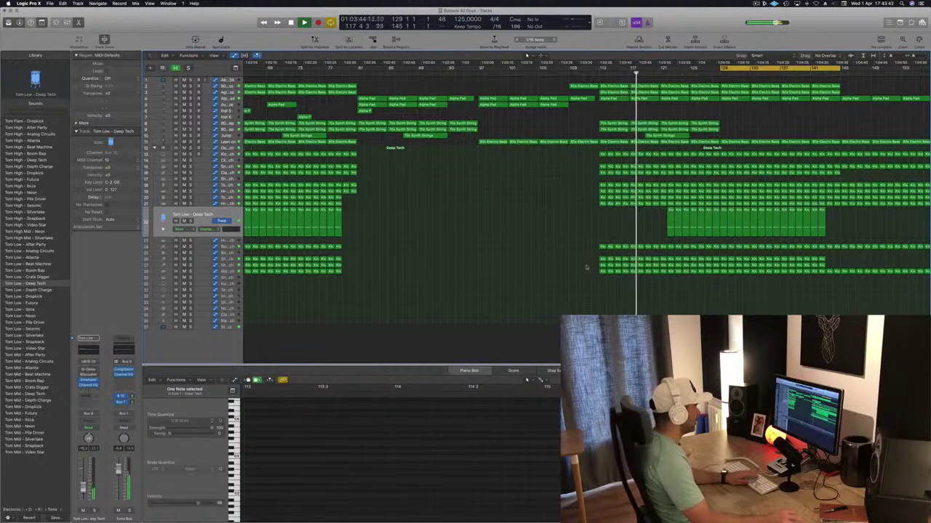
{"action": "left_click_drag", "start_coordinate": [586, 261], "coordinate": [663, 265]}
{"action": "key", "text": "Delete"}
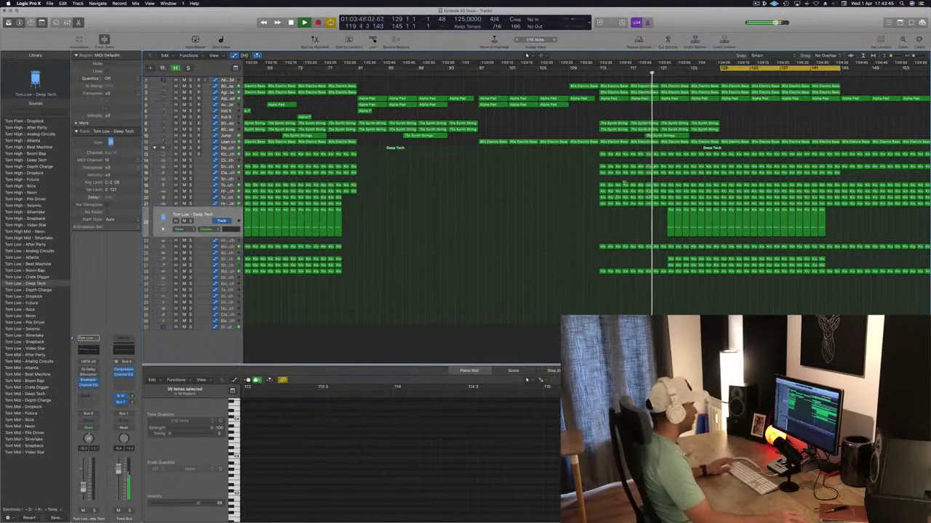
Name all regions in the project by their tracks and save the project.
{"action": "key", "text": "super+a"}
{"action": "right_click", "coordinate": [627, 168]}
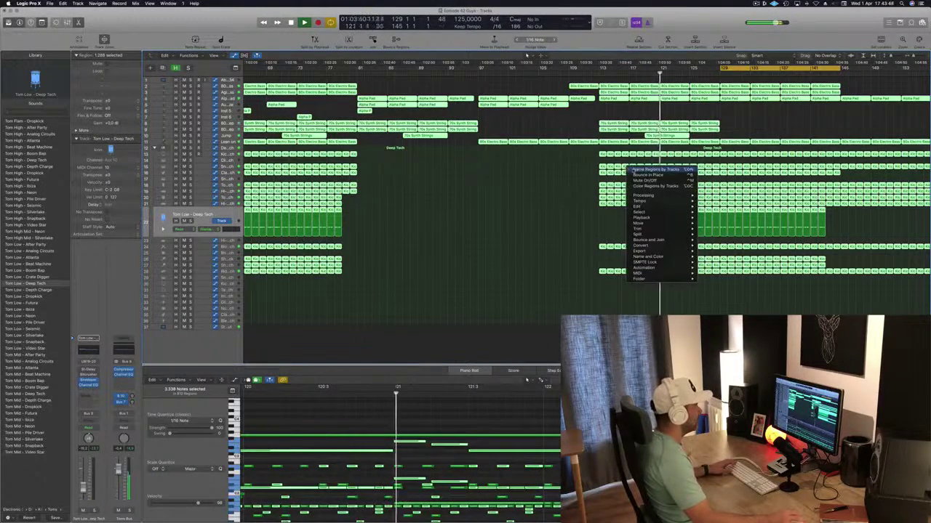
{"action": "left_click", "coordinate": [629, 170]}
{"action": "left_click", "coordinate": [618, 224]}
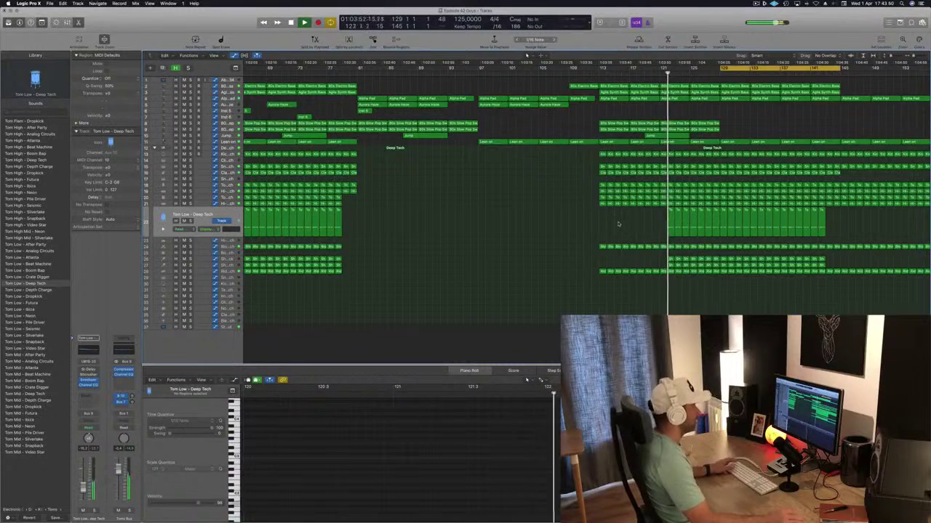
{"action": "key", "text": "super+s"}
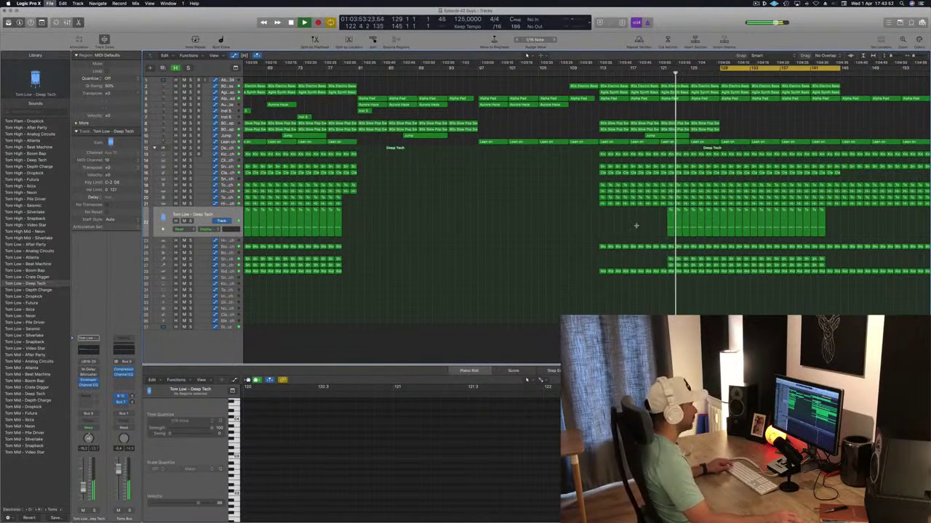
Delete the Tom Low - Deep Tech regions and the percussion regions on tracks 26 and 27 up to bar 129.
{"action": "scroll", "coordinate": [636, 226], "scroll_direction": "up", "scroll_amount": 1}
{"action": "scroll", "coordinate": [638, 226], "scroll_direction": "down", "scroll_amount": 2}
{"action": "left_click_drag", "start_coordinate": [680, 224], "coordinate": [720, 224]}
{"action": "key", "text": "BackSpace"}
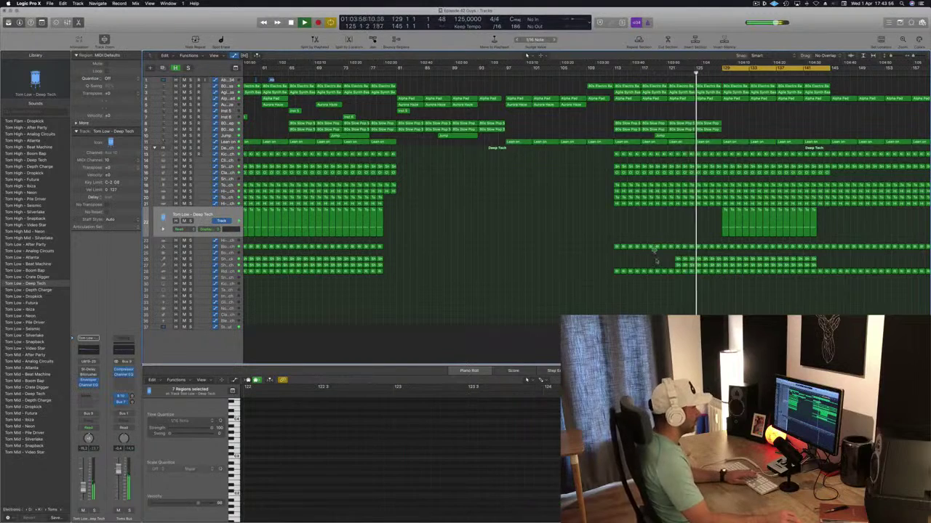
{"action": "left_click_drag", "start_coordinate": [661, 254], "coordinate": [721, 268]}
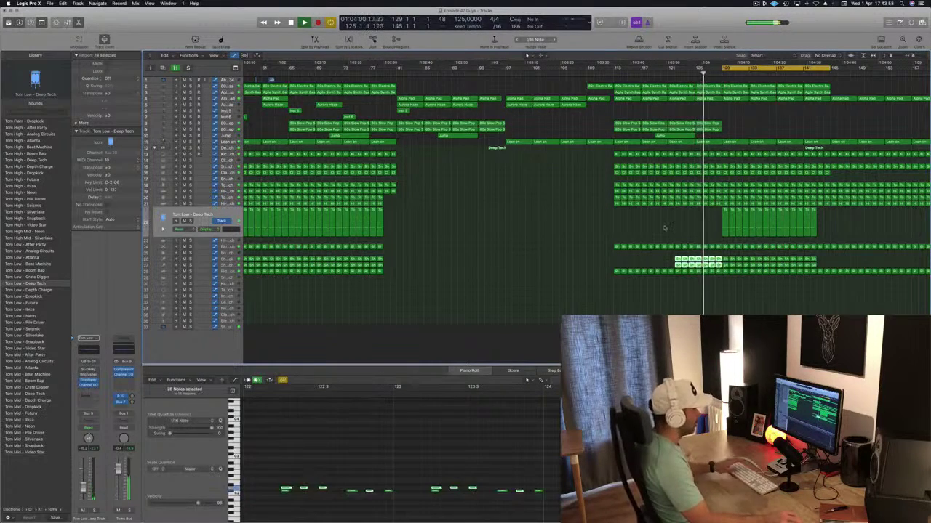
{"action": "key", "text": "Delete"}
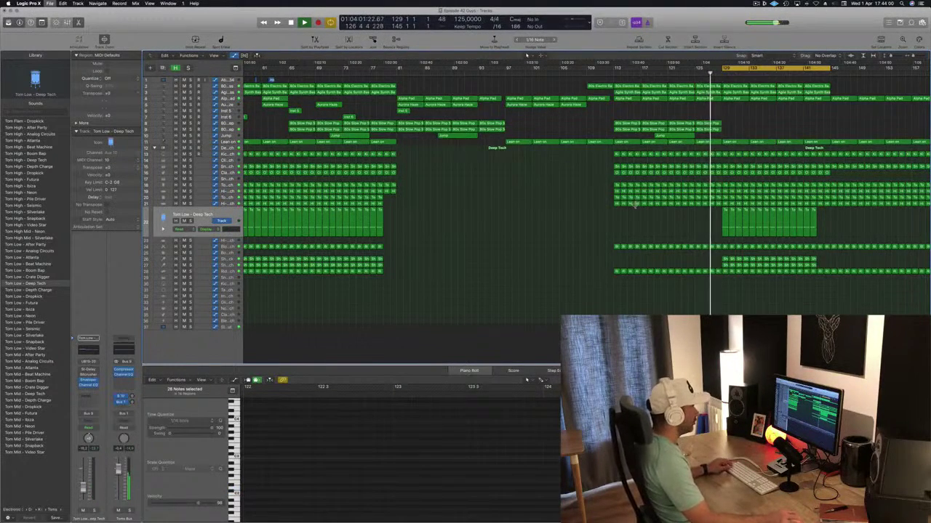
Copy the four Inst regions on tracks 6 and 7 starting at bar 49 to bar 129 and replay from just before it.
{"action": "scroll", "coordinate": [640, 219], "scroll_direction": "left", "scroll_amount": 4}
{"action": "scroll", "coordinate": [645, 224], "scroll_direction": "right", "scroll_amount": 1}
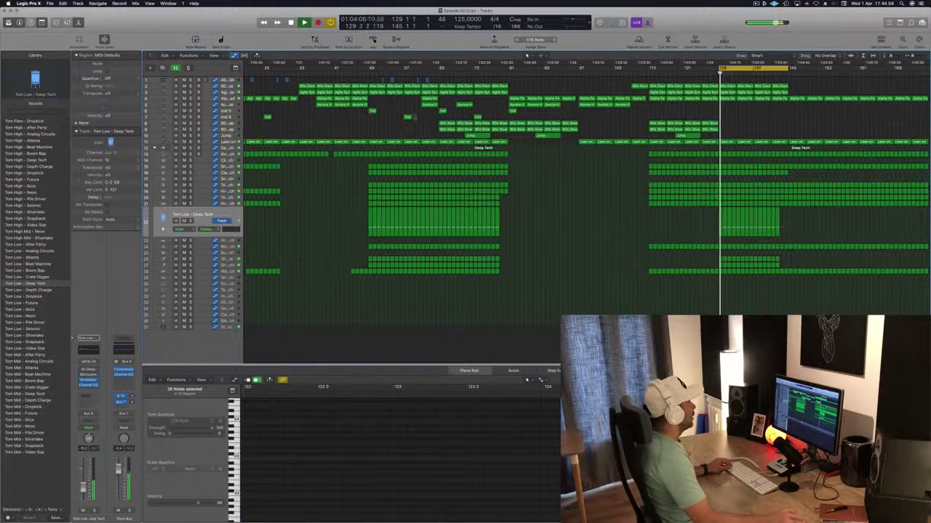
{"action": "left_click", "coordinate": [373, 111]}
{"action": "left_click_drag", "start_coordinate": [373, 110], "coordinate": [723, 111]}
{"action": "left_click", "coordinate": [713, 75]}
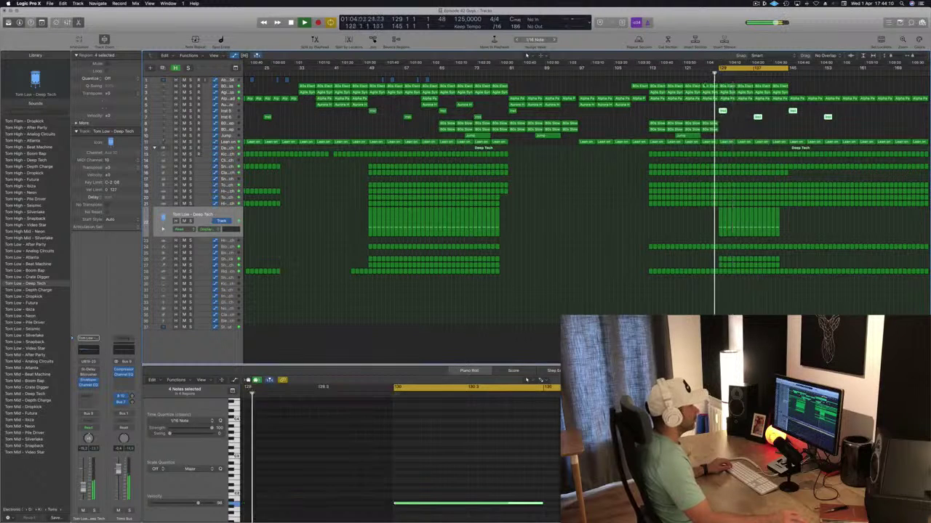
{"action": "key", "text": "super+Left"}
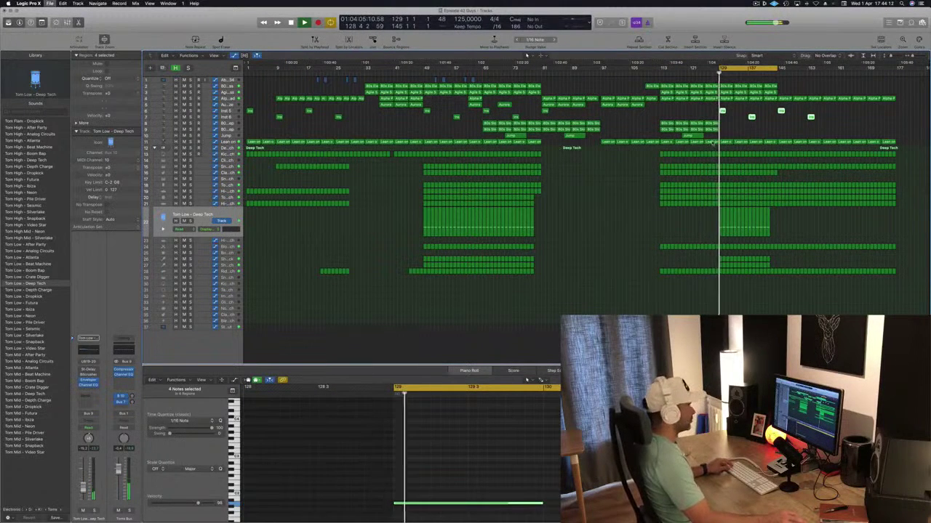
{"action": "key", "text": "super+Right"}
{"action": "left_click", "coordinate": [741, 132]}
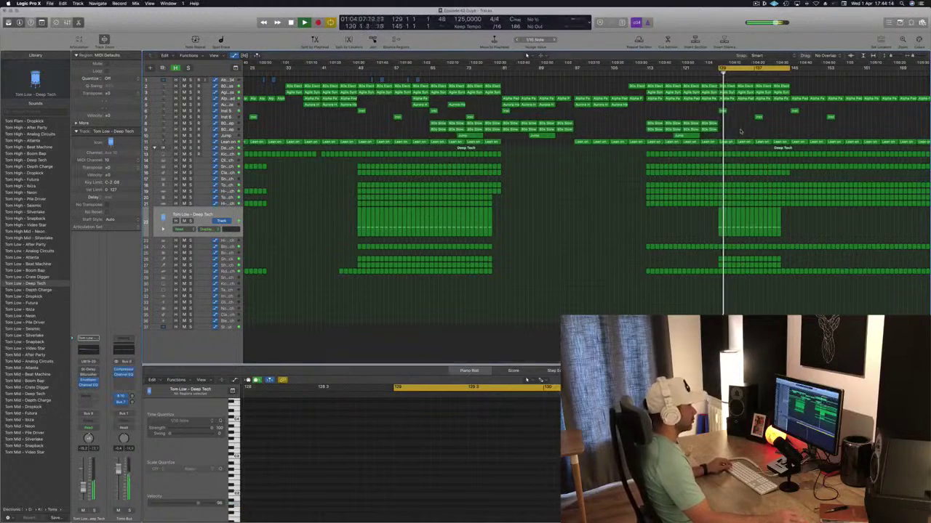
{"action": "key", "text": "super+Left"}
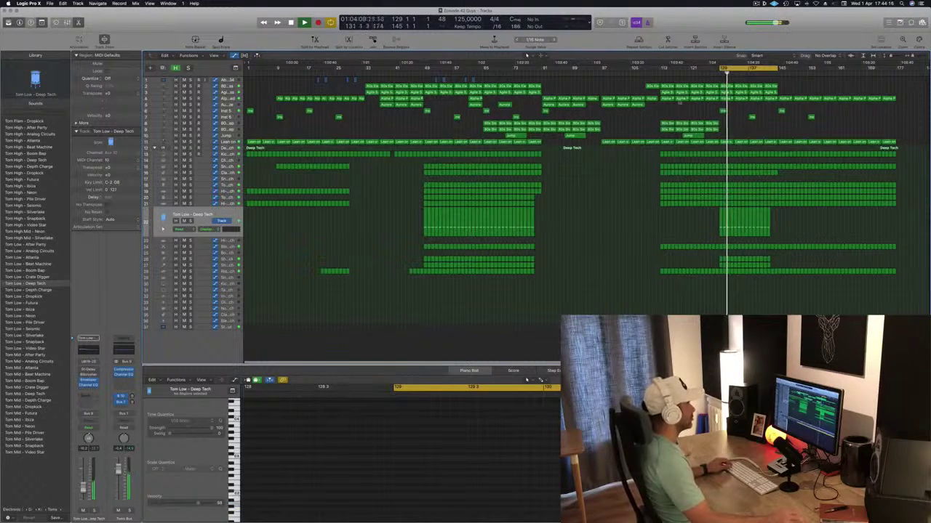
Replace the Alpha Pad regions from bar 145 onward with copies of the short Alpha Pad regions and automation starting at bar 9.
{"action": "left_click", "coordinate": [231, 99]}
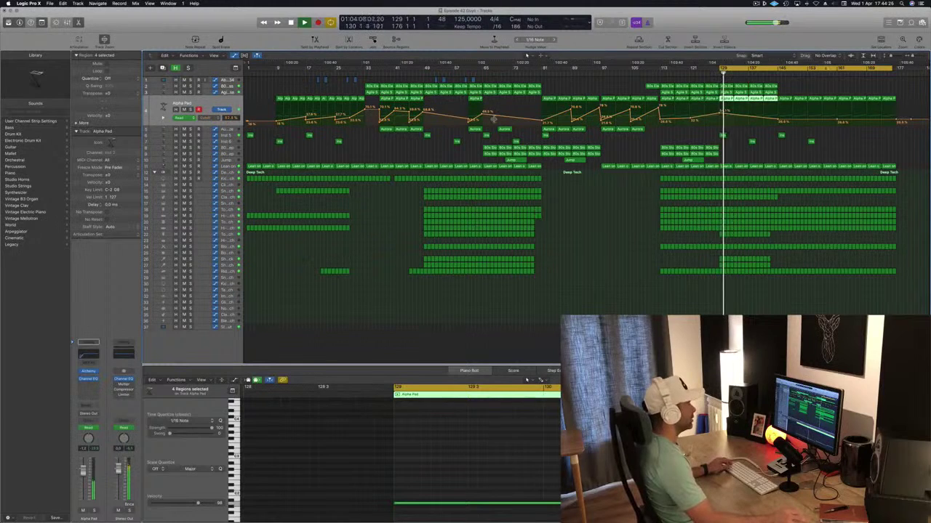
{"action": "left_click_drag", "start_coordinate": [911, 98], "coordinate": [815, 104]}
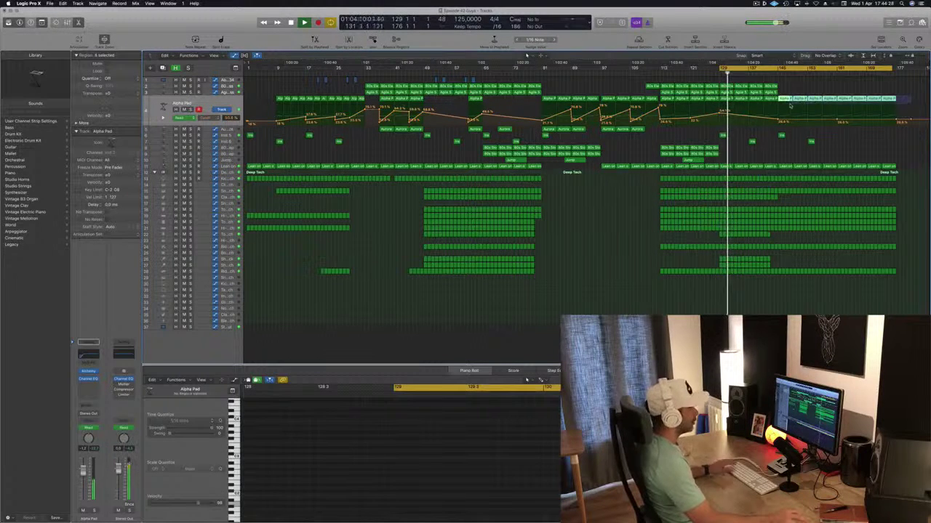
{"action": "key", "text": "Delete"}
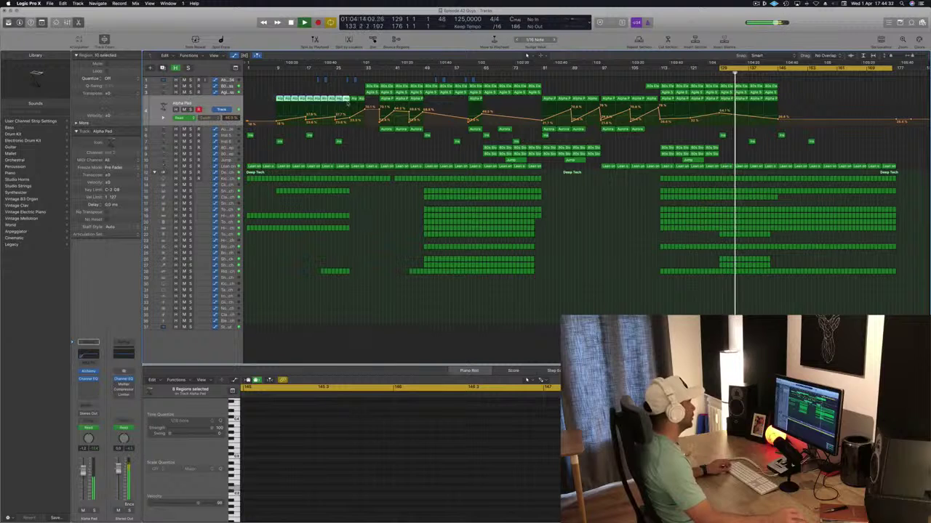
{"action": "left_click_drag", "start_coordinate": [315, 102], "coordinate": [278, 100]}
{"action": "left_click_drag", "start_coordinate": [278, 98], "coordinate": [808, 122]}
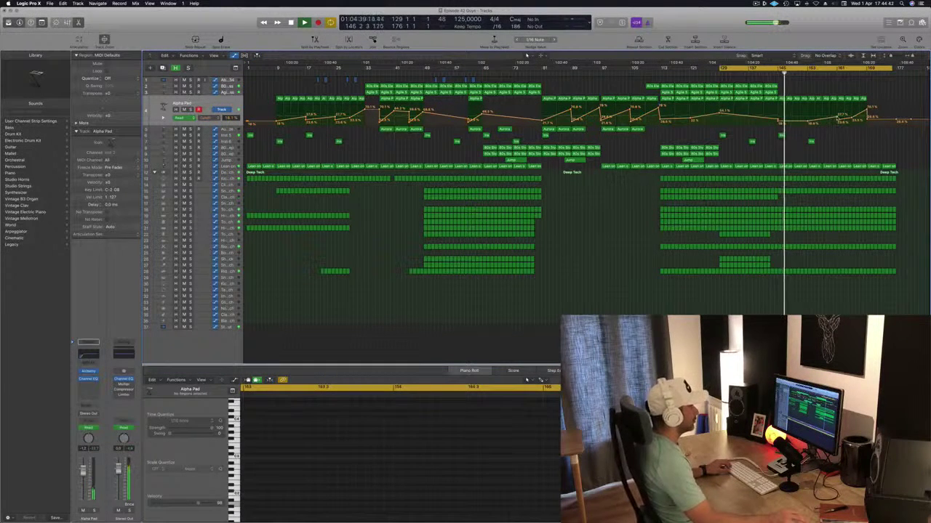
Show the Lean on track's automation and delete the Lean on regions from bar 145 onward.
{"action": "left_click", "coordinate": [226, 166]}
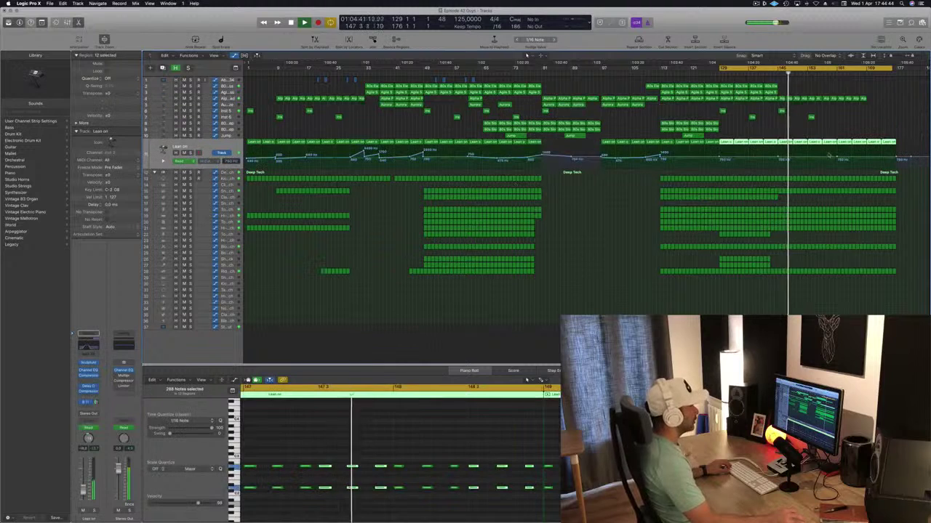
{"action": "left_click", "coordinate": [779, 158]}
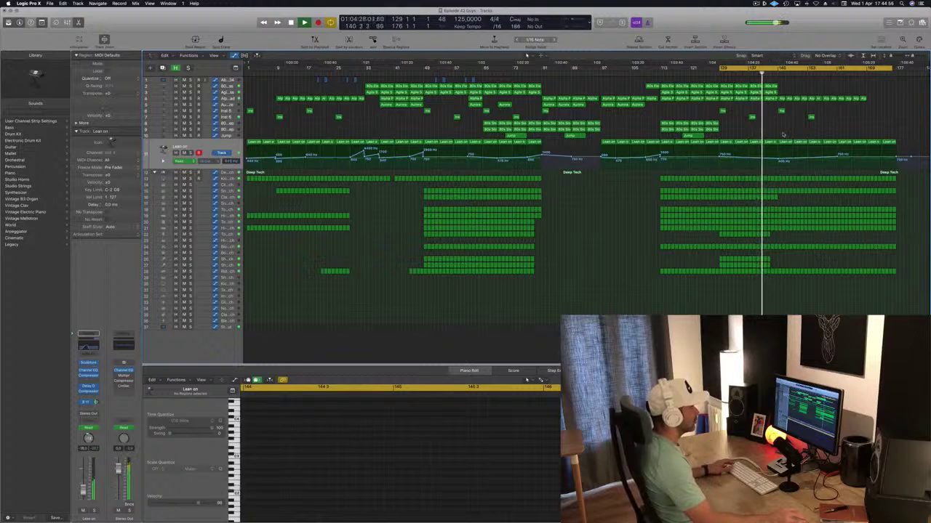
{"action": "key", "text": "Delete"}
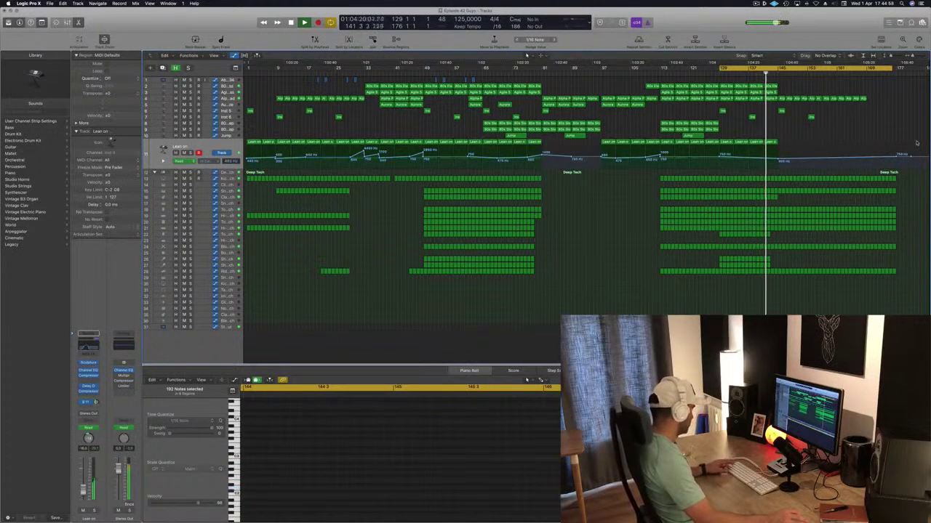
Examine the drum and percussion regions around and after bar 145.
{"action": "scroll", "coordinate": [813, 206], "scroll_direction": "up", "scroll_amount": 3}
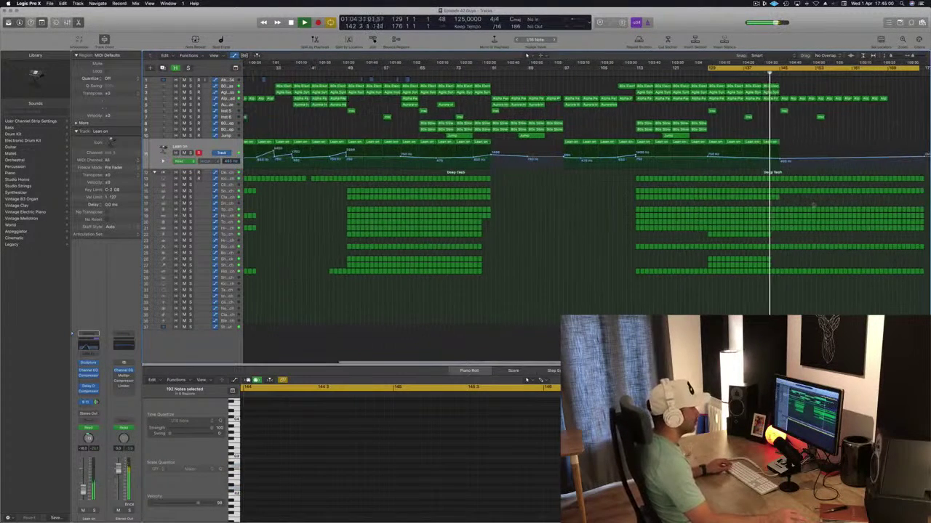
{"action": "key", "text": "super+Right"}
{"action": "key", "text": "super+Right"}
{"action": "key", "text": "super+Right"}
{"action": "key", "text": "super+Right"}
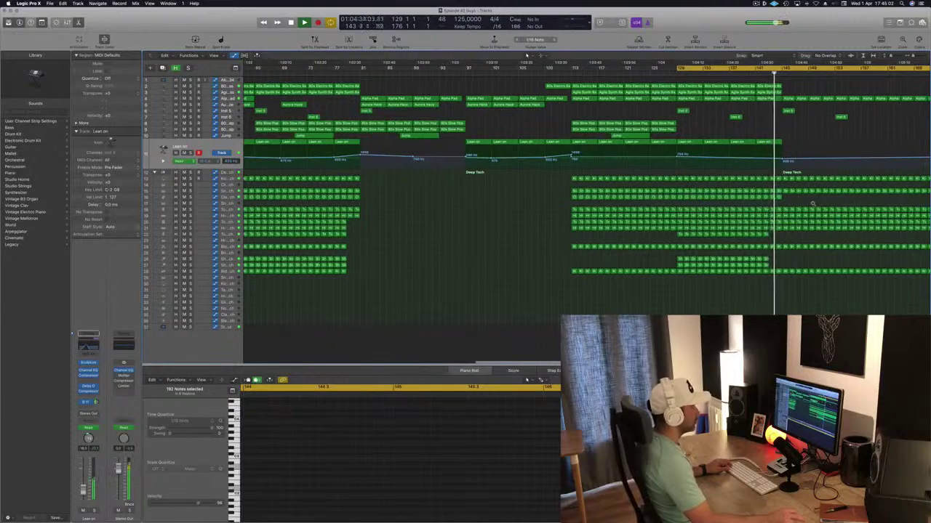
{"action": "key", "text": "super+Left"}
{"action": "key", "text": "super+Left"}
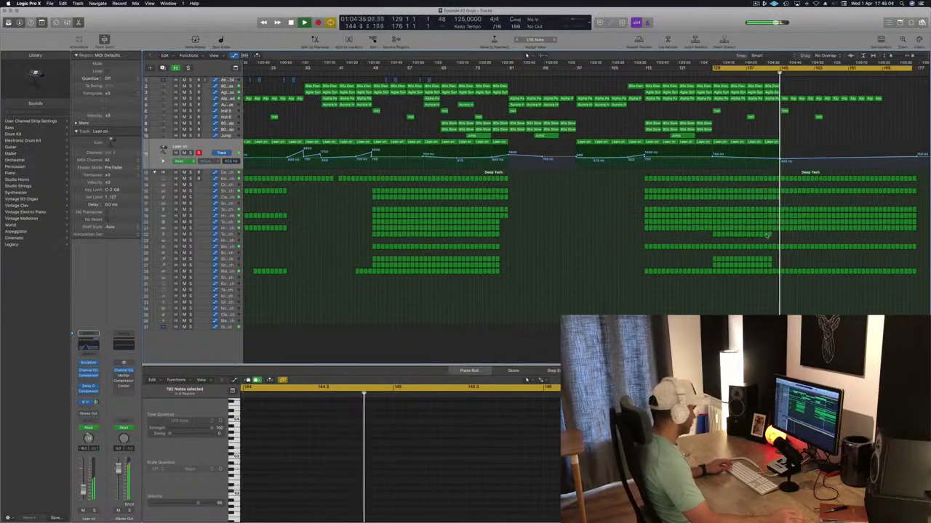
{"action": "key", "text": "super+Left"}
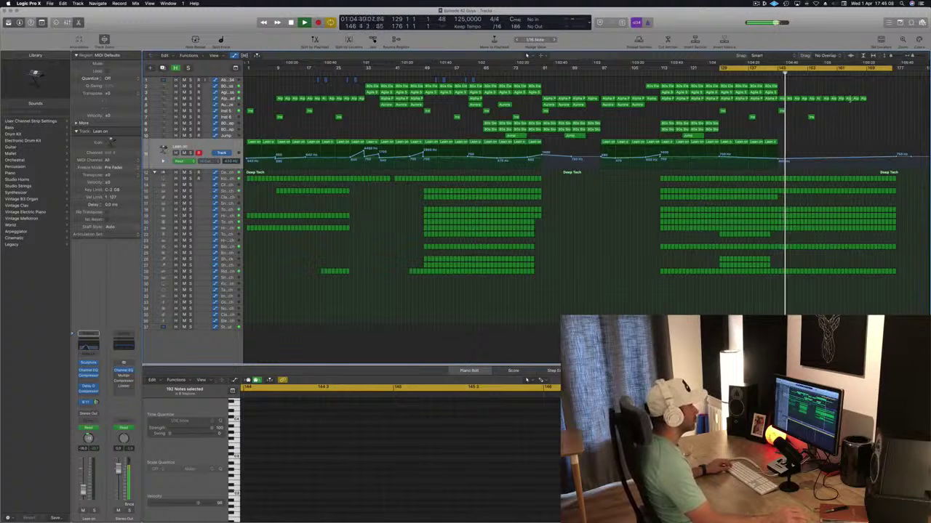
Delete the last four Alpha Pad regions from bar 161 onward together with their automation.
{"action": "left_click", "coordinate": [227, 98]}
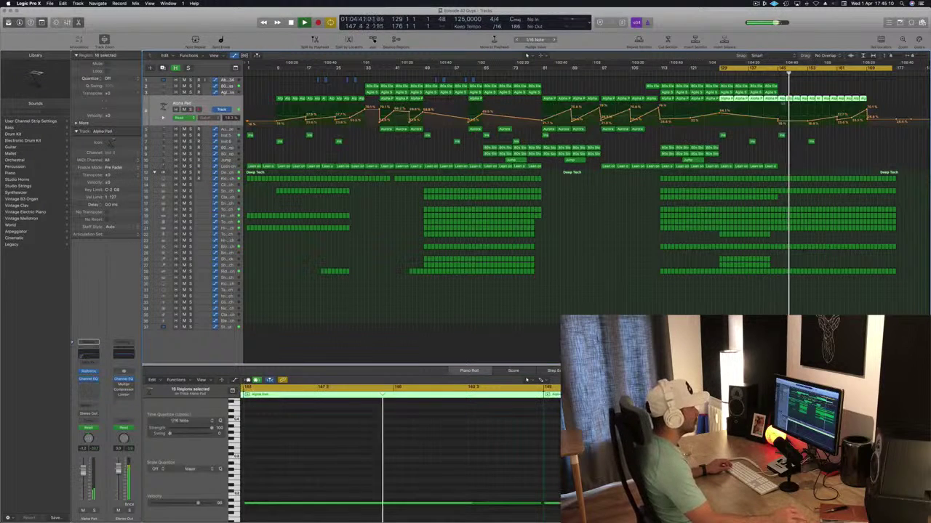
{"action": "left_click", "coordinate": [878, 94]}
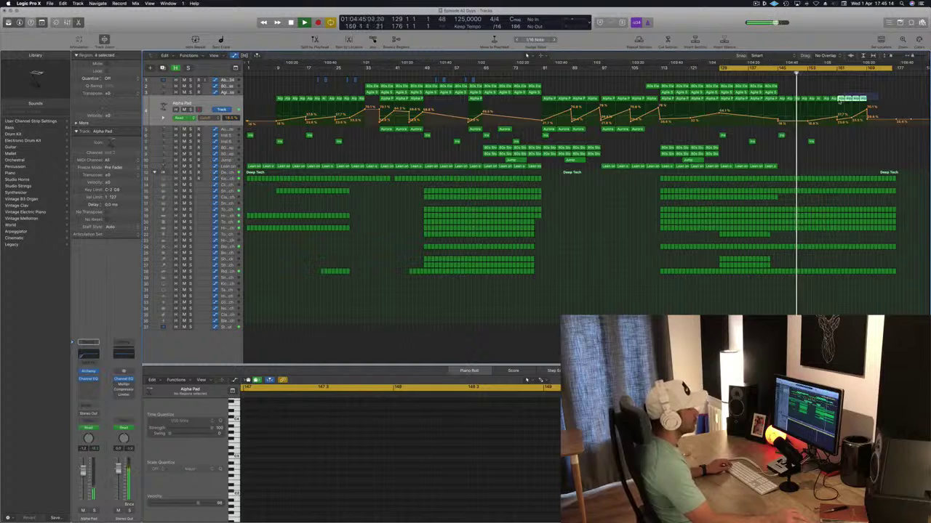
{"action": "left_click_drag", "start_coordinate": [840, 101], "coordinate": [838, 100]}
{"action": "key", "text": "BackSpace"}
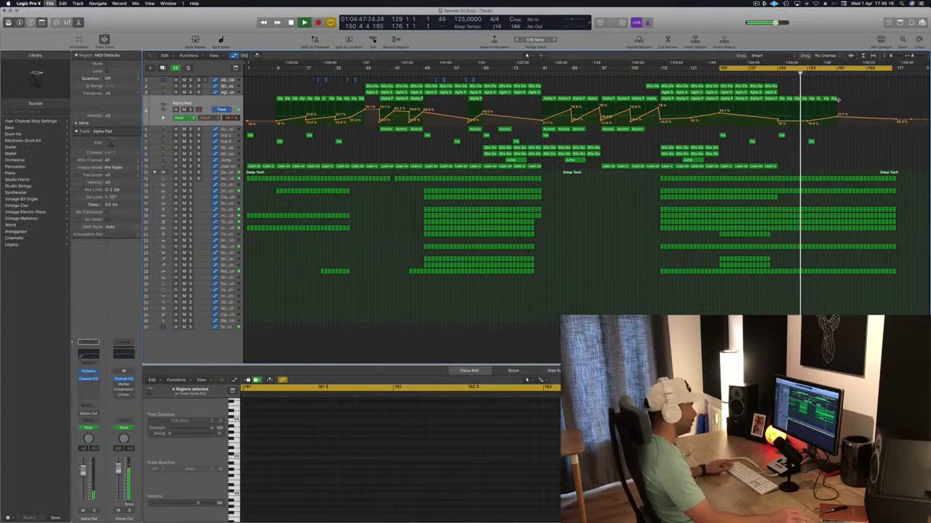
Move the last two Inst regions on tracks 6 and 7 from bars 145 and 153 to bars 161 and 169.
{"action": "key", "text": "super+Right"}
{"action": "key", "text": "super+Right"}
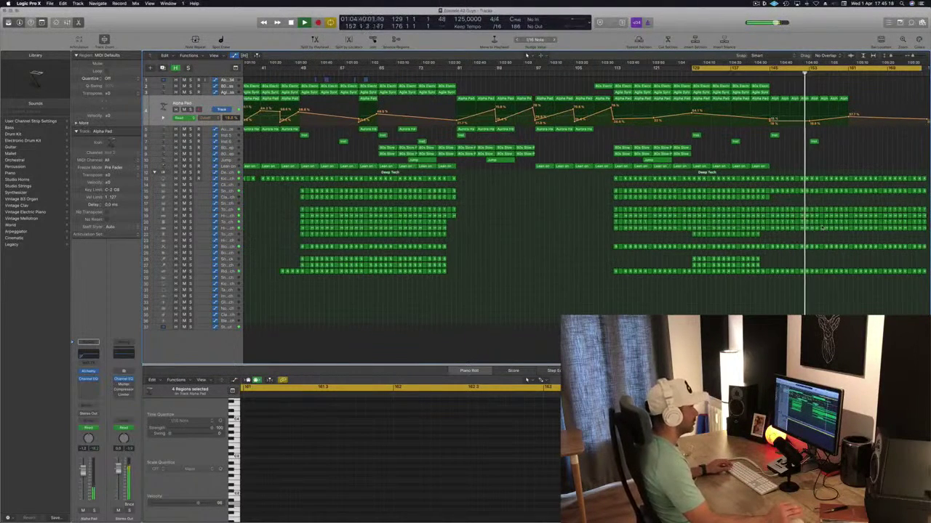
{"action": "key", "text": "super+Left"}
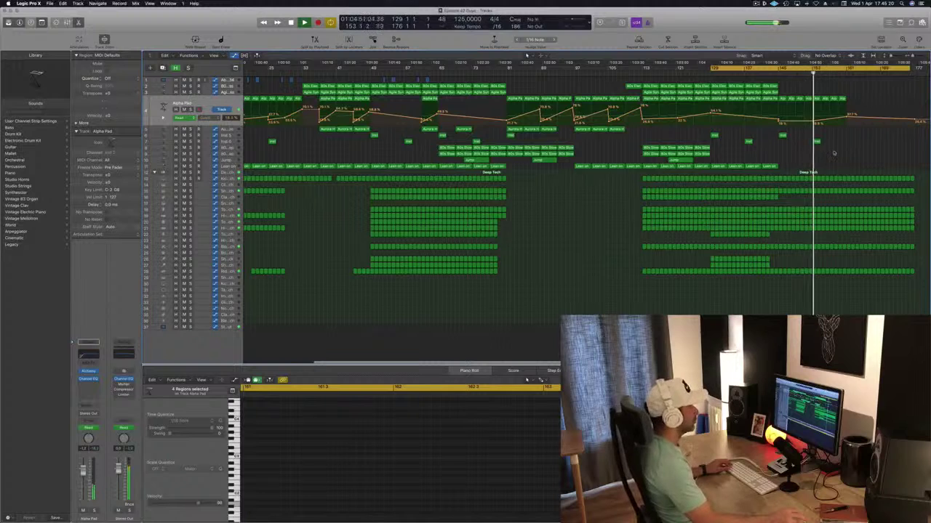
{"action": "left_click_drag", "start_coordinate": [759, 131], "coordinate": [842, 145]}
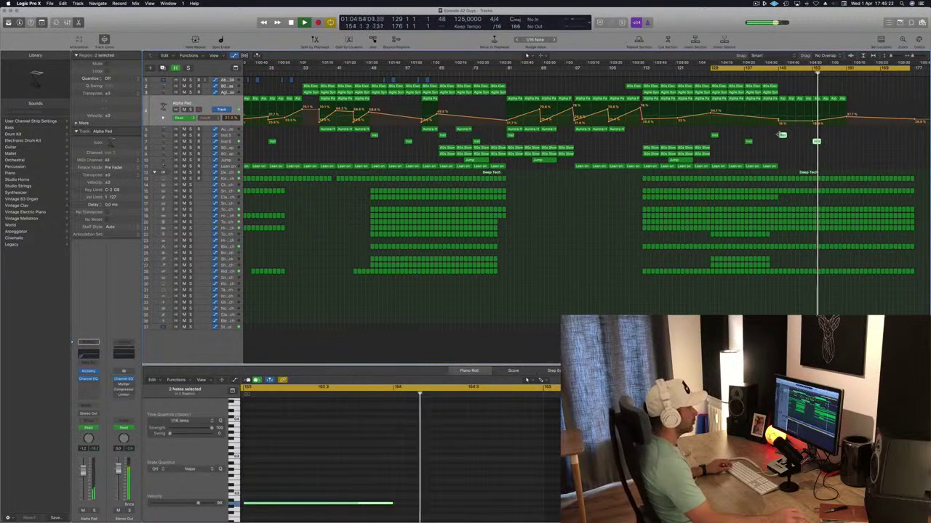
{"action": "left_click_drag", "start_coordinate": [782, 136], "coordinate": [850, 136]}
{"action": "key", "text": "super+Left"}
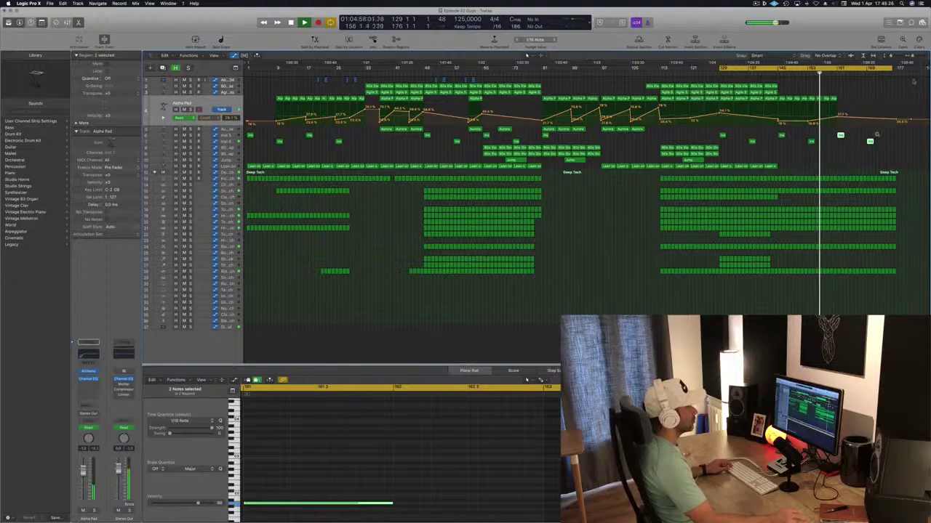